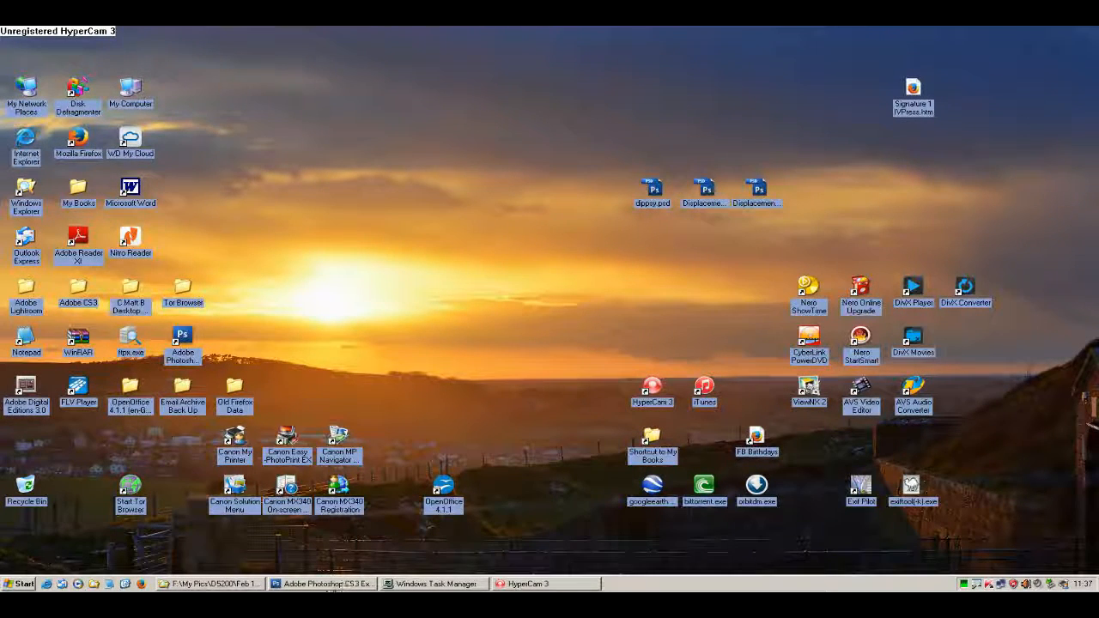
Step: Preview the night harbour photo DSC_0072+.JPG from the Bembridge folder, and close the preview
{"action": "left_click", "coordinate": [253, 584]}
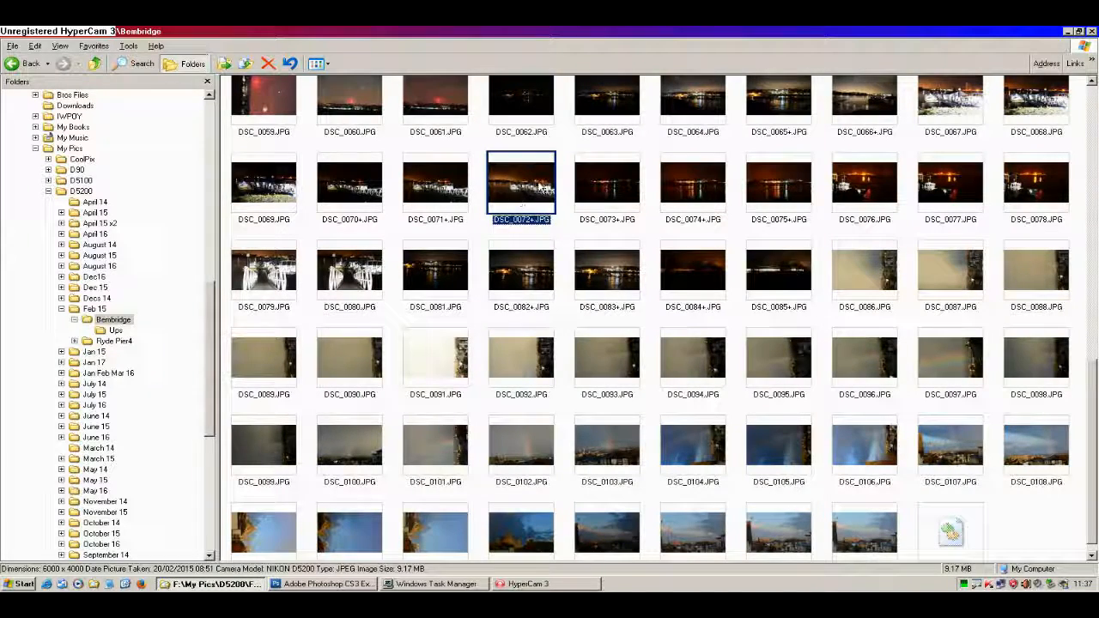
{"action": "double_click", "coordinate": [533, 191]}
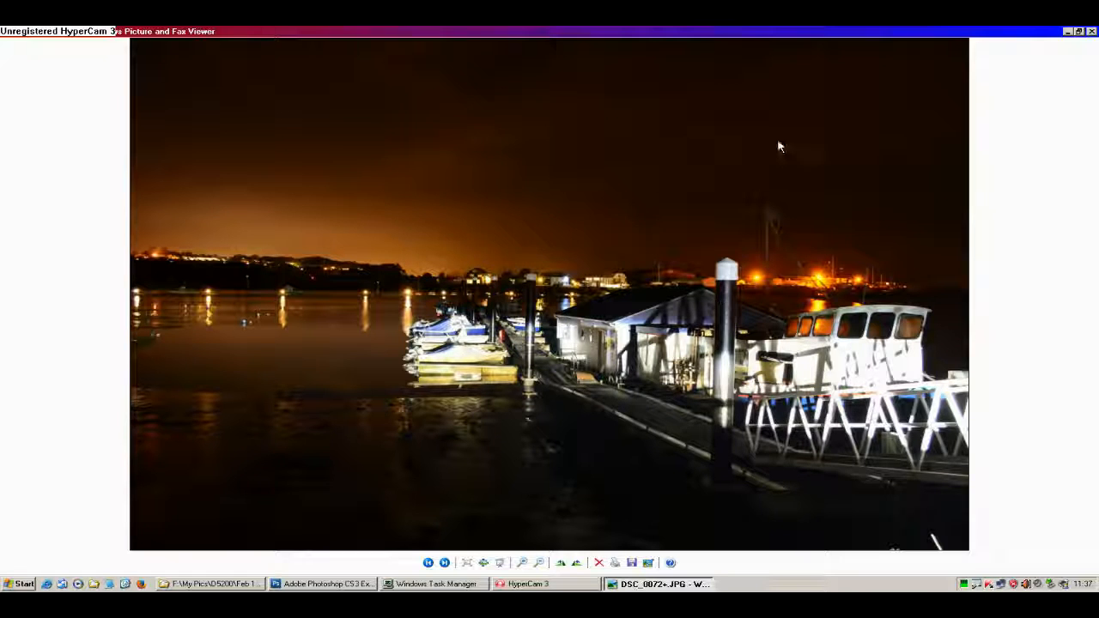
{"action": "left_click", "coordinate": [1093, 32]}
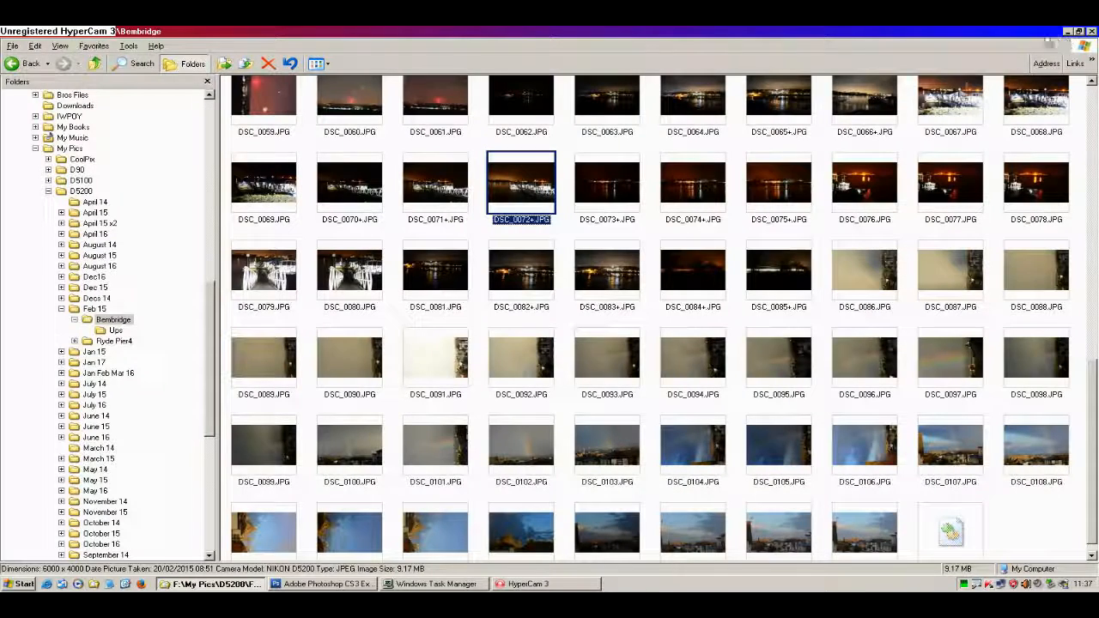
Step: Open DSC_0072+.JPG from the Bembridge folder in Adobe Photoshop CS3, keeping the default Camera Raw settings
{"action": "left_click", "coordinate": [340, 585]}
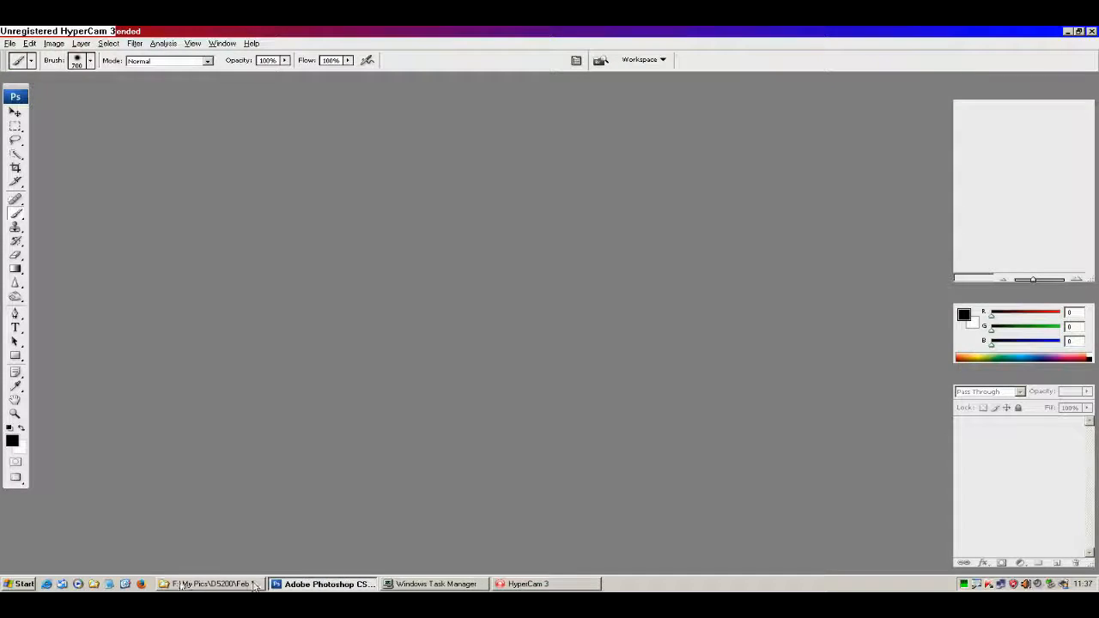
{"action": "left_click", "coordinate": [213, 585]}
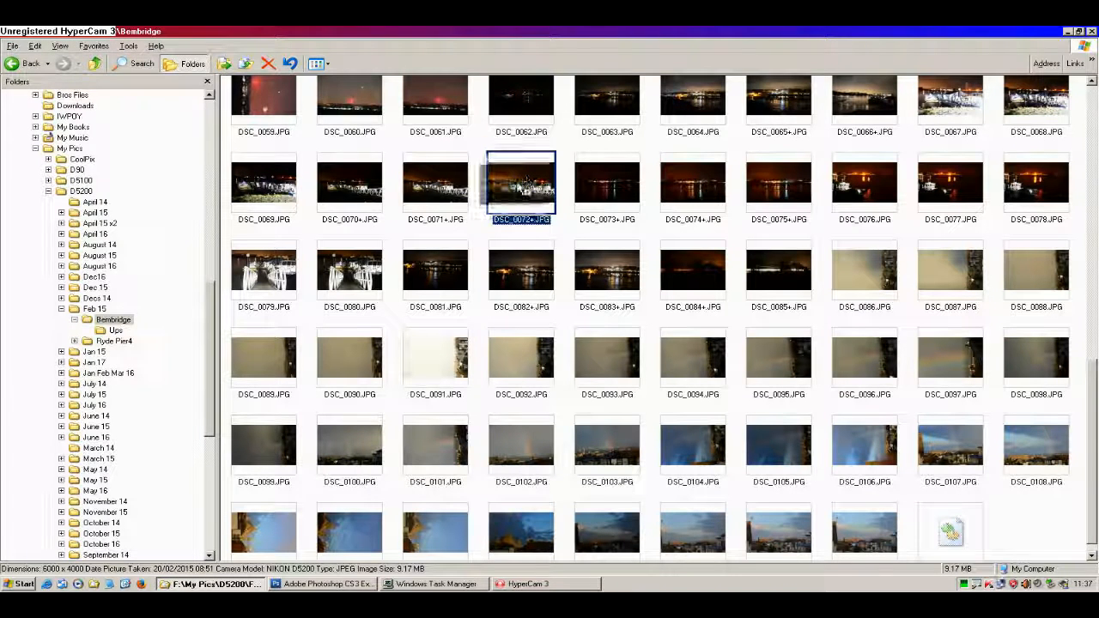
{"action": "right_click", "coordinate": [522, 180]}
{"action": "left_click", "coordinate": [519, 182]}
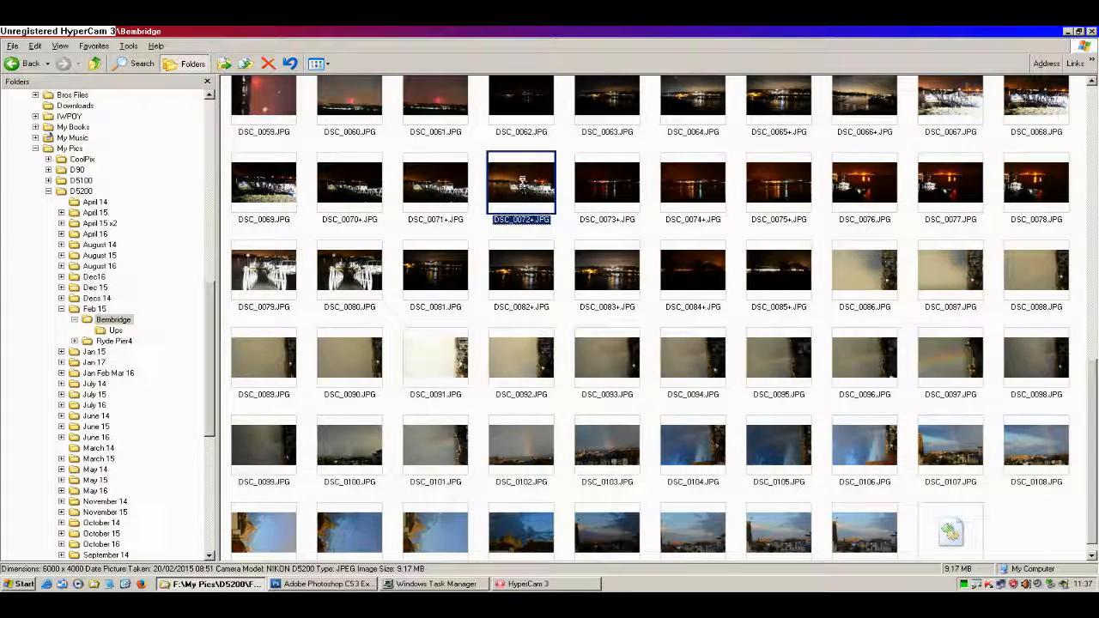
{"action": "right_click", "coordinate": [524, 186]}
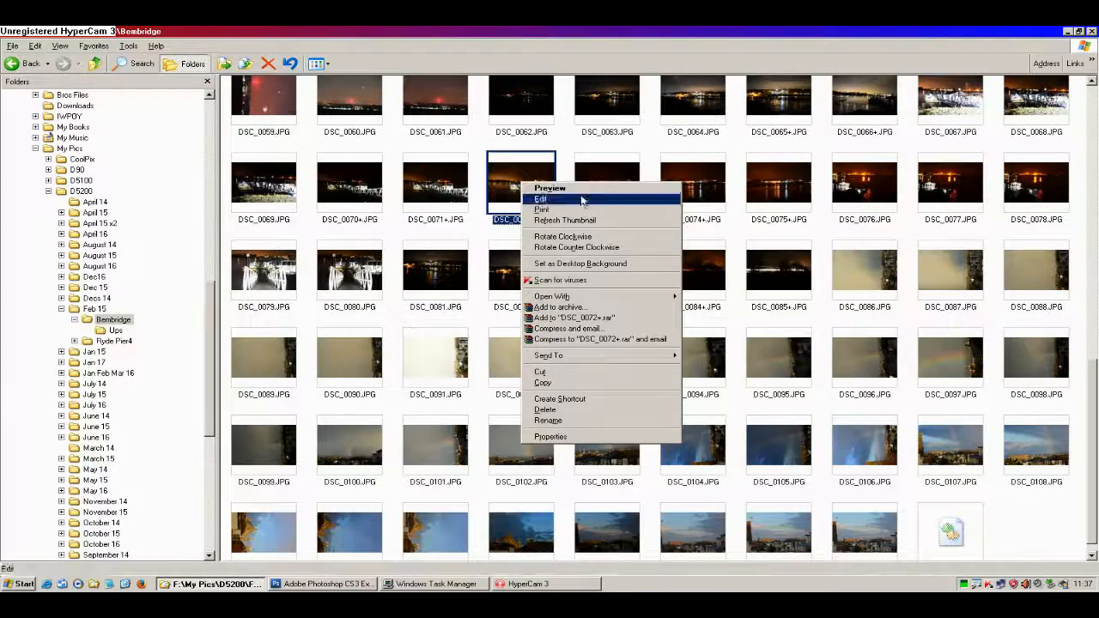
{"action": "mouse_move", "coordinate": [605, 300]}
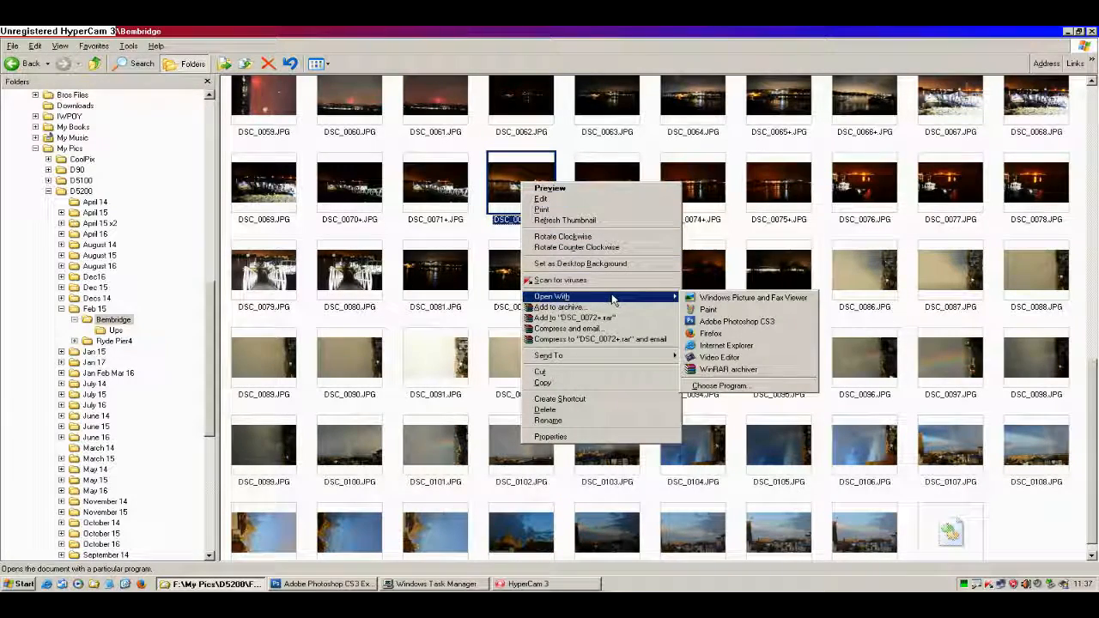
{"action": "left_click", "coordinate": [741, 323]}
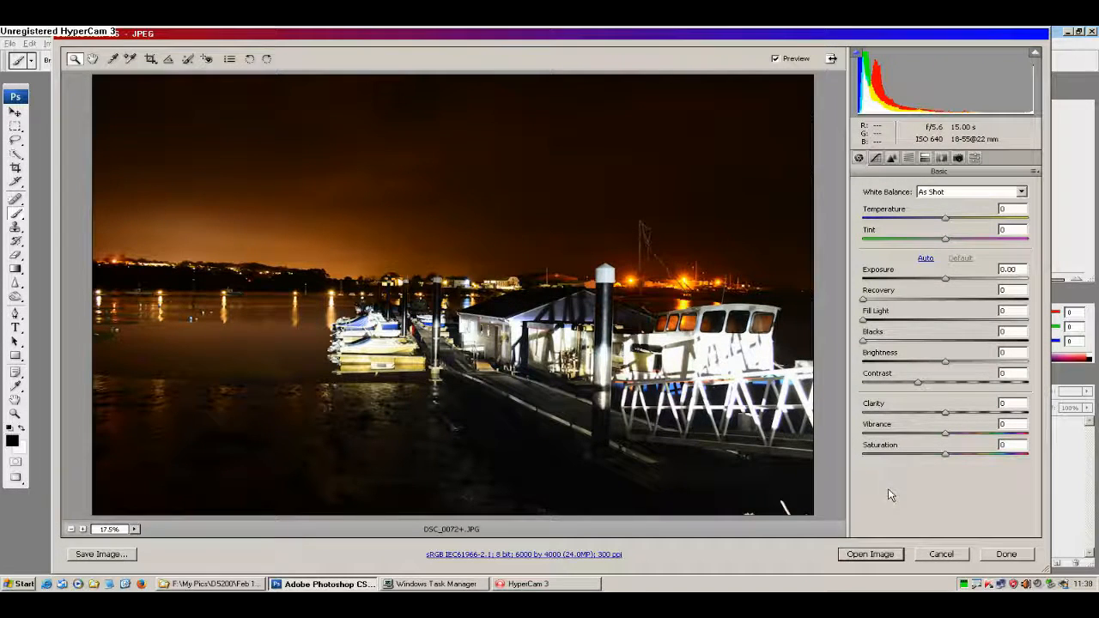
{"action": "left_click", "coordinate": [870, 555]}
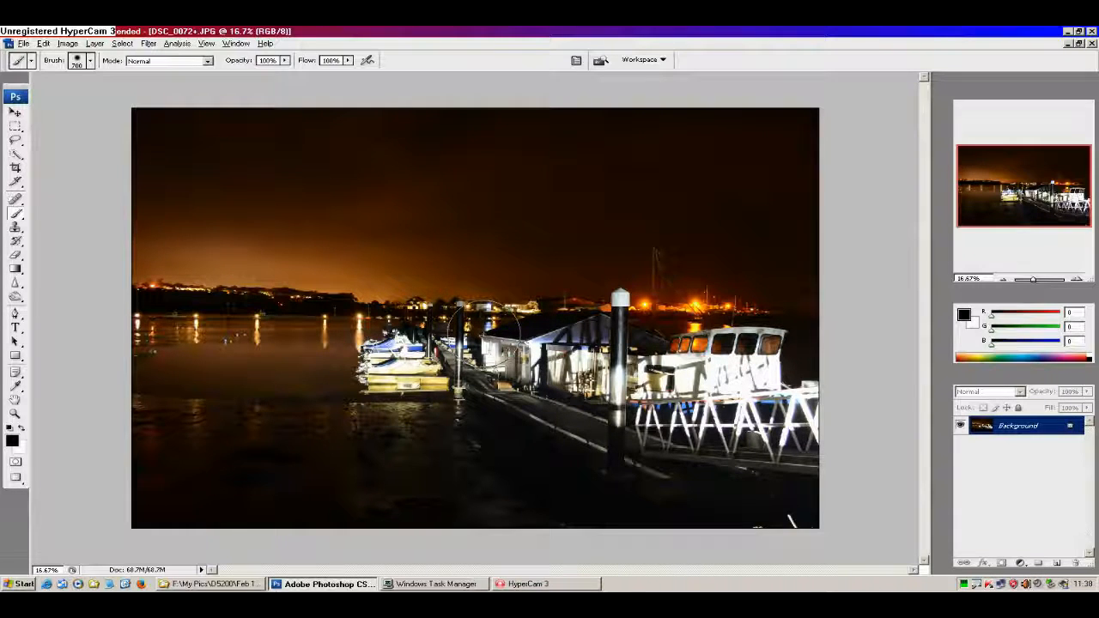
Step: Examine the moored boats and the jetty up close, and return to the whole photo
{"action": "key", "text": "z"}
{"action": "left_click_drag", "start_coordinate": [470, 333], "coordinate": [402, 378]}
{"action": "left_click", "coordinate": [402, 378], "text": "alt"}
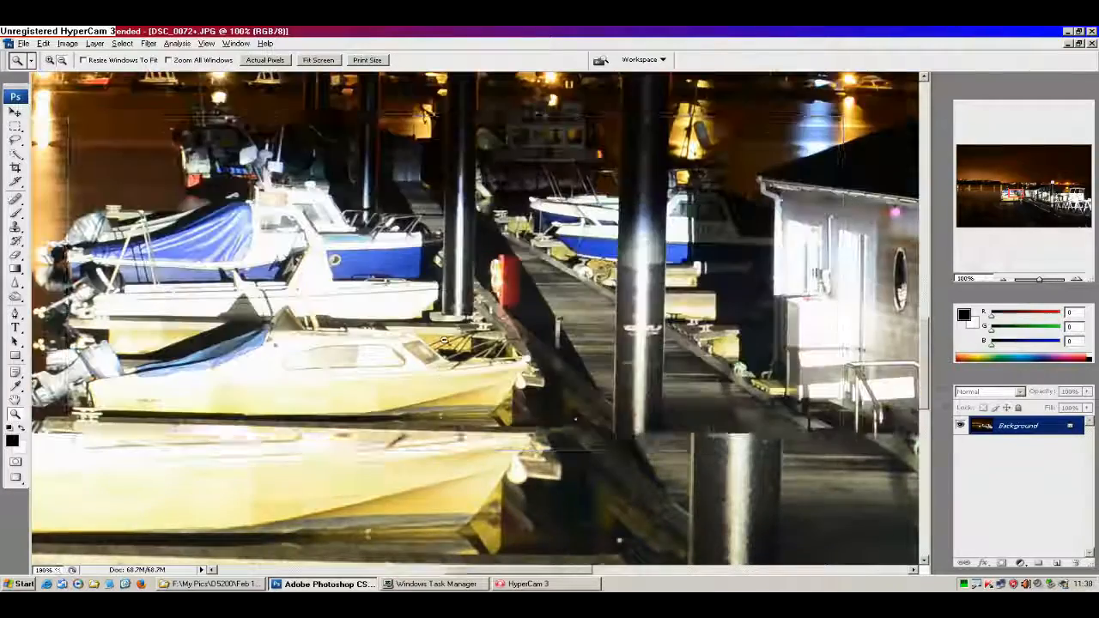
{"action": "left_click", "coordinate": [444, 340], "text": "alt"}
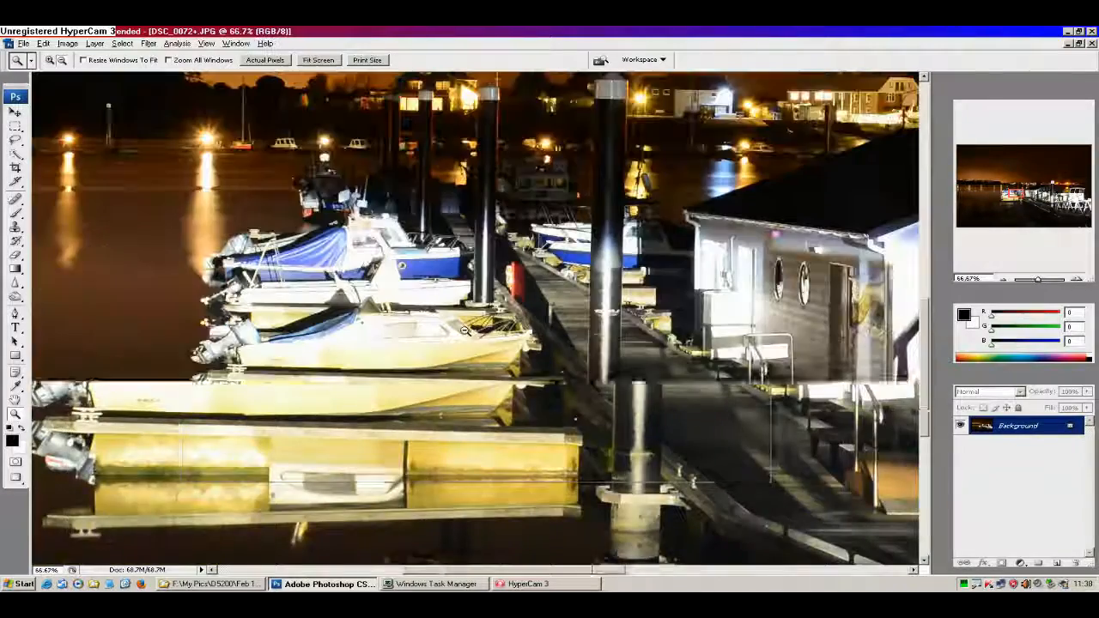
{"action": "left_click", "coordinate": [468, 311]}
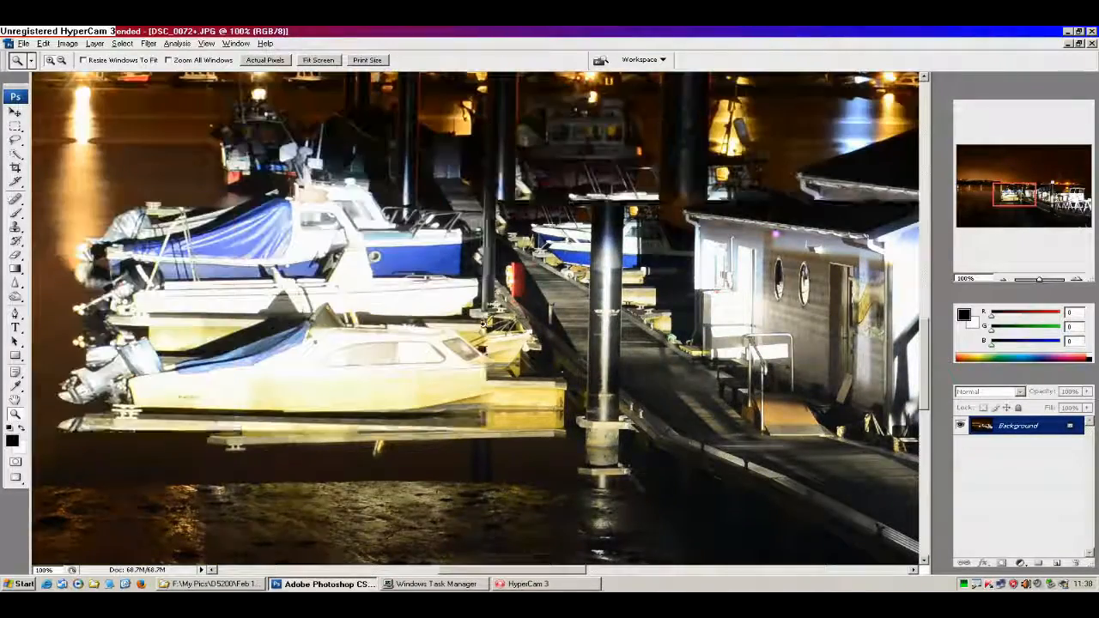
{"action": "left_click", "coordinate": [519, 371]}
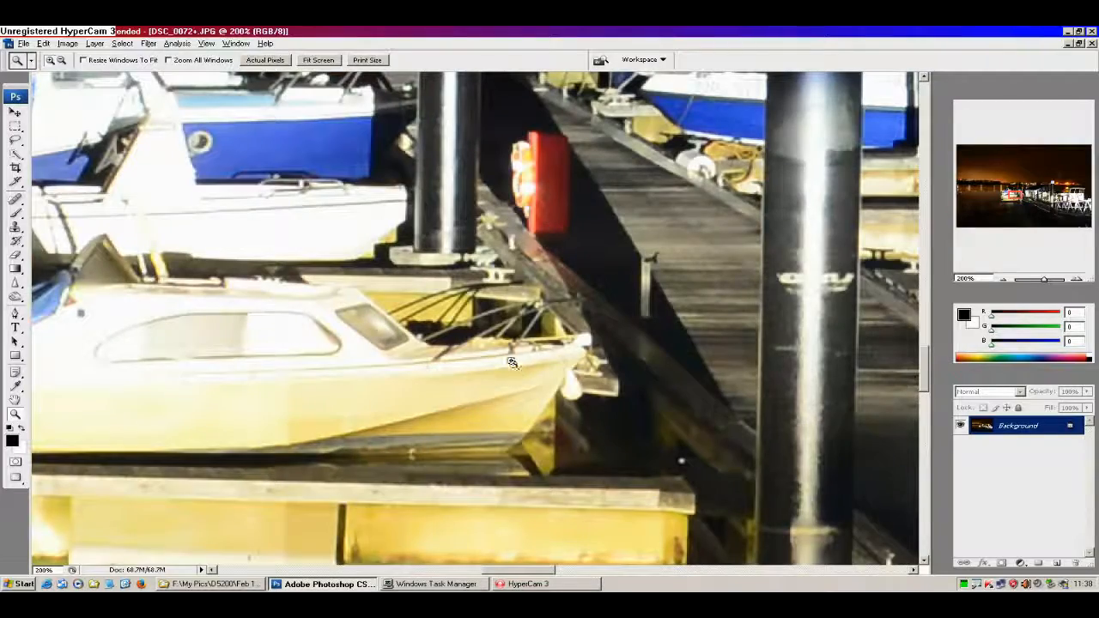
{"action": "left_click", "coordinate": [474, 321], "text": "alt"}
{"action": "left_click", "coordinate": [490, 313], "text": "alt"}
{"action": "left_click", "coordinate": [495, 311], "text": "alt"}
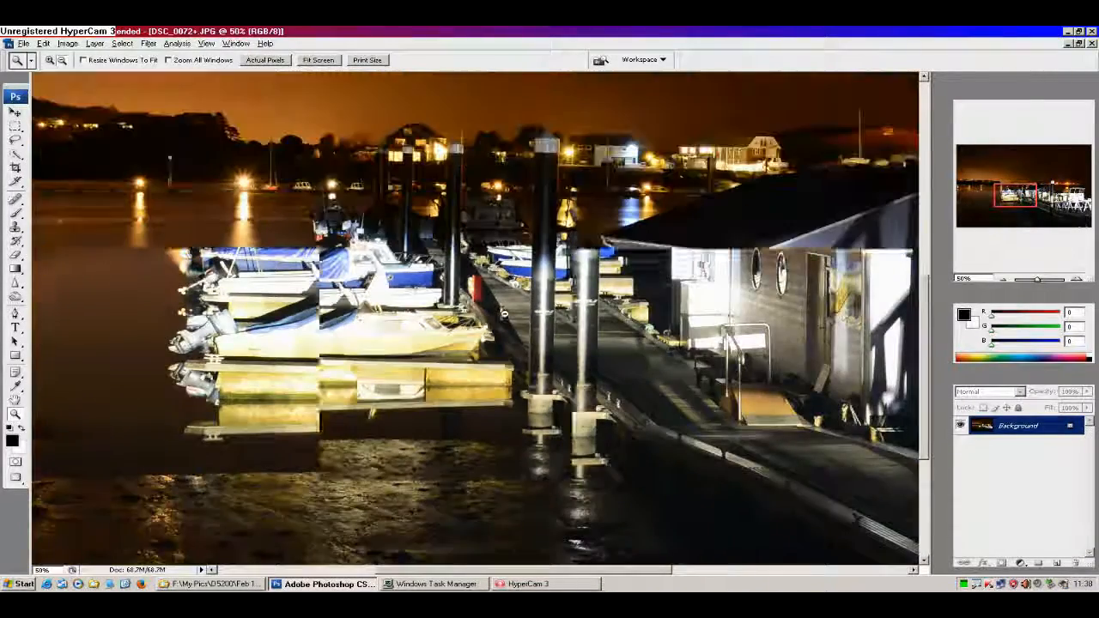
{"action": "left_click", "coordinate": [499, 335], "text": "alt"}
{"action": "left_click", "coordinate": [501, 339], "text": "alt"}
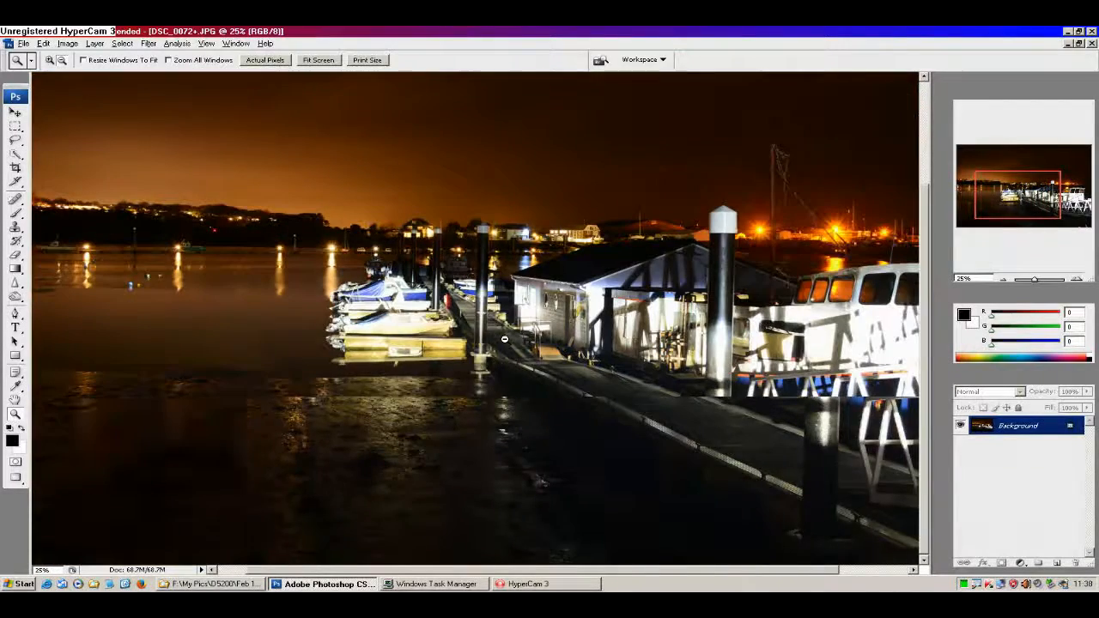
{"action": "left_click", "coordinate": [507, 337], "text": "alt"}
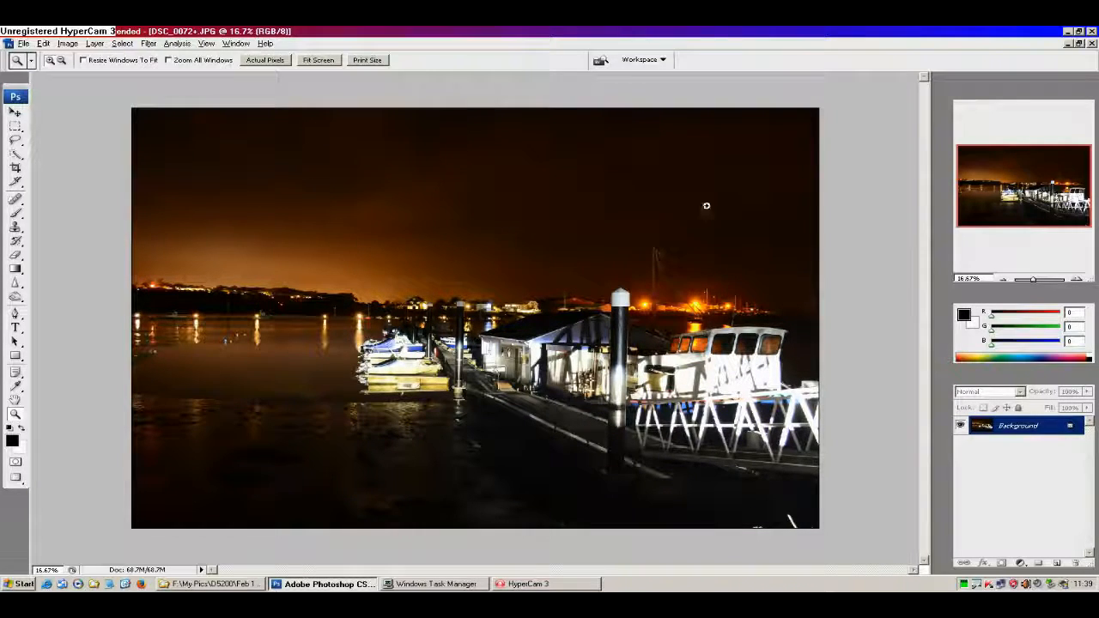
Step: Examine the dark sky above the far shoreline up close, and return to the whole photo
{"action": "left_click", "coordinate": [347, 250]}
{"action": "left_click", "coordinate": [360, 239]}
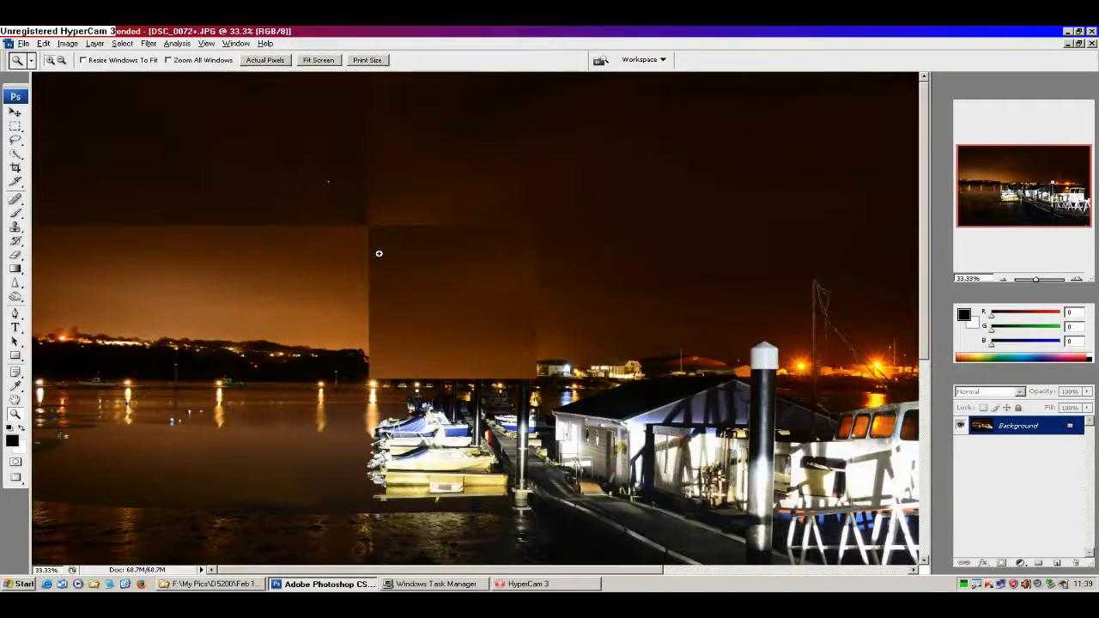
{"action": "left_click", "coordinate": [371, 250]}
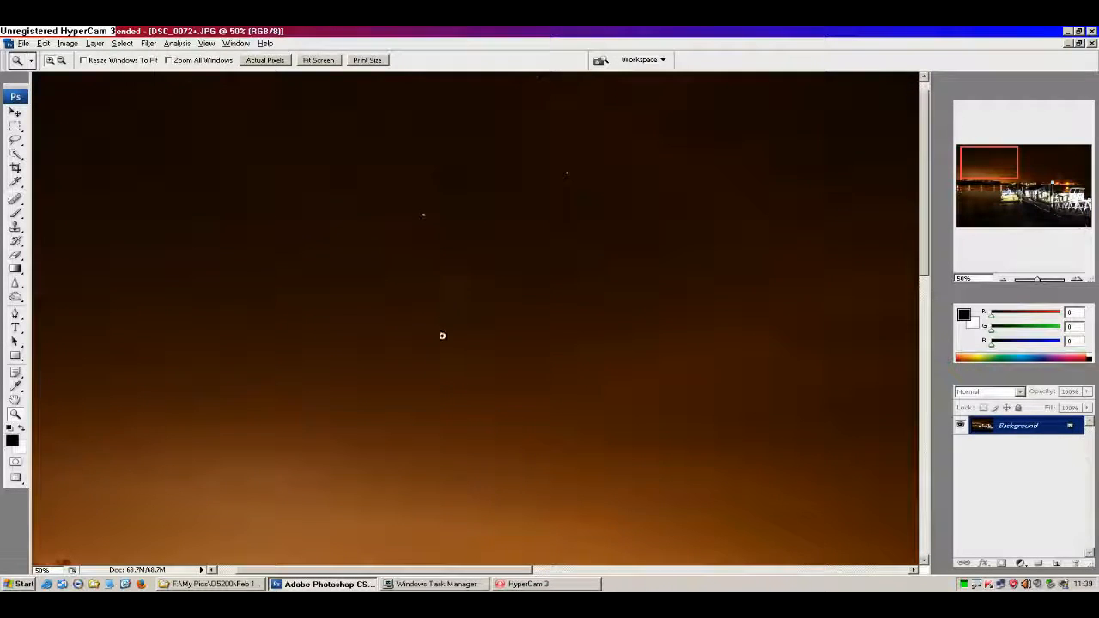
{"action": "left_click", "coordinate": [444, 334]}
{"action": "left_click", "coordinate": [465, 299]}
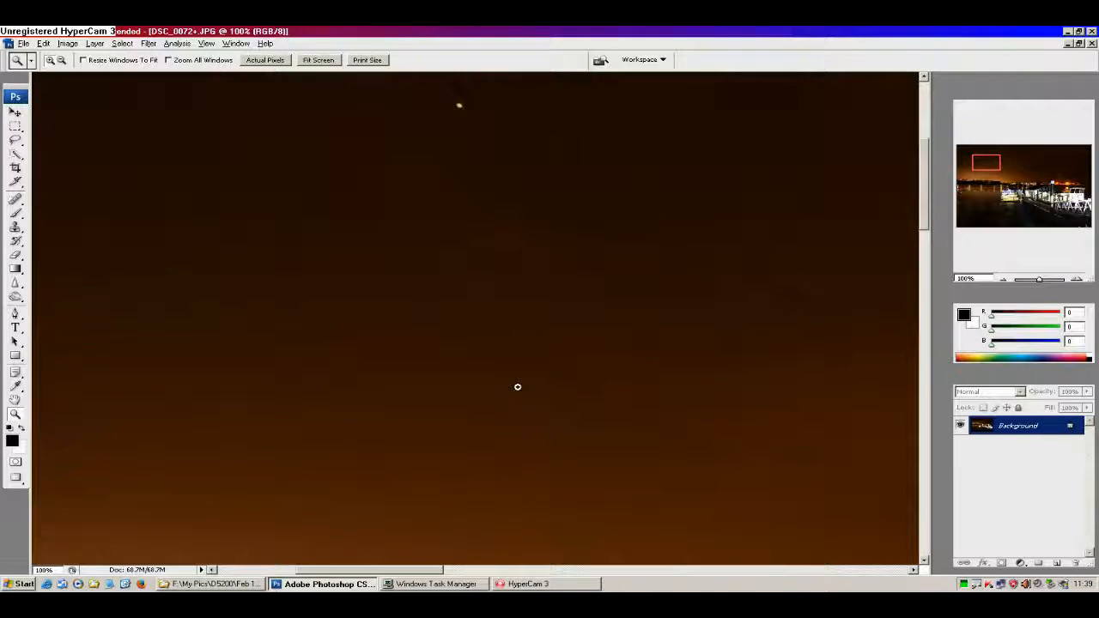
{"action": "left_click", "coordinate": [525, 373], "text": "alt"}
{"action": "left_click", "coordinate": [549, 350], "text": "alt"}
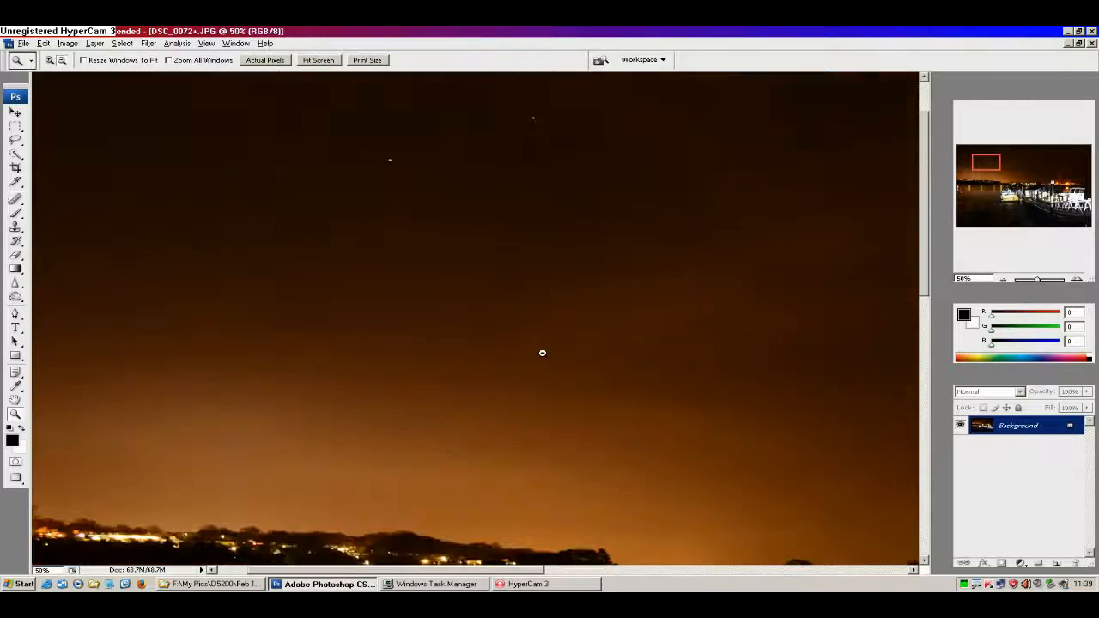
{"action": "left_click", "coordinate": [520, 352], "text": "alt"}
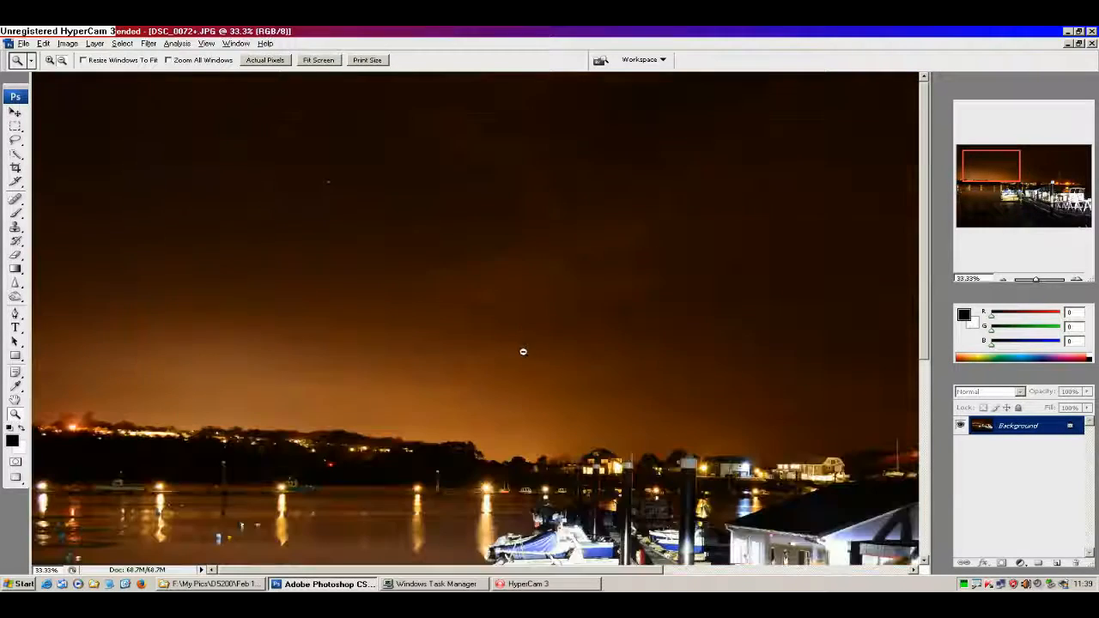
{"action": "left_click", "coordinate": [519, 351], "text": "alt"}
{"action": "left_click", "coordinate": [524, 368], "text": "alt"}
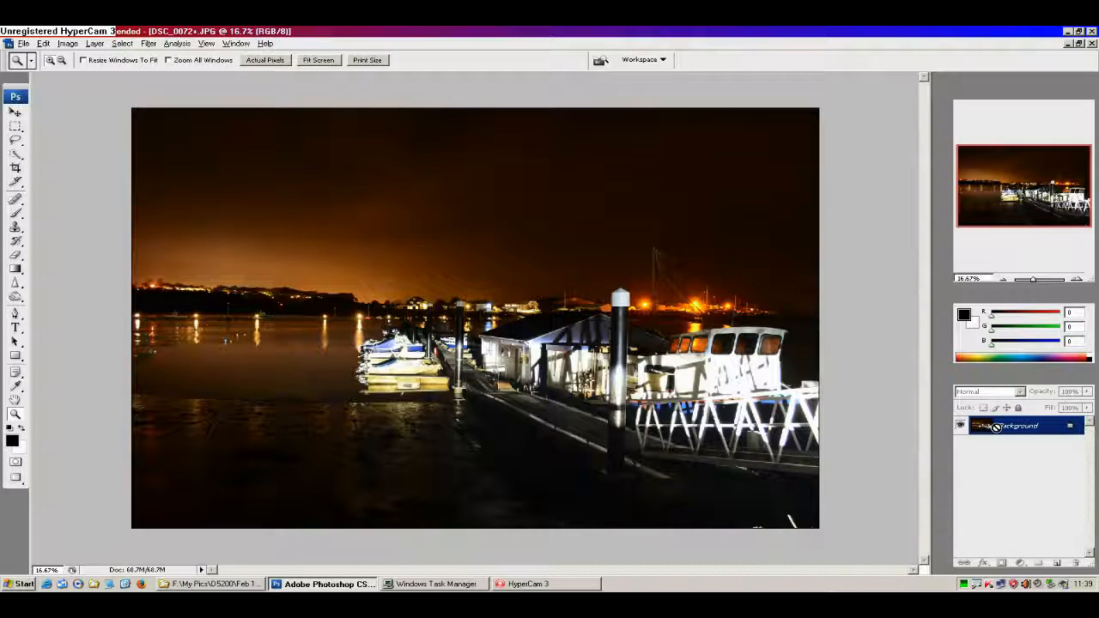
Step: Duplicate the Background layer
{"action": "key", "text": "ctrl+j"}
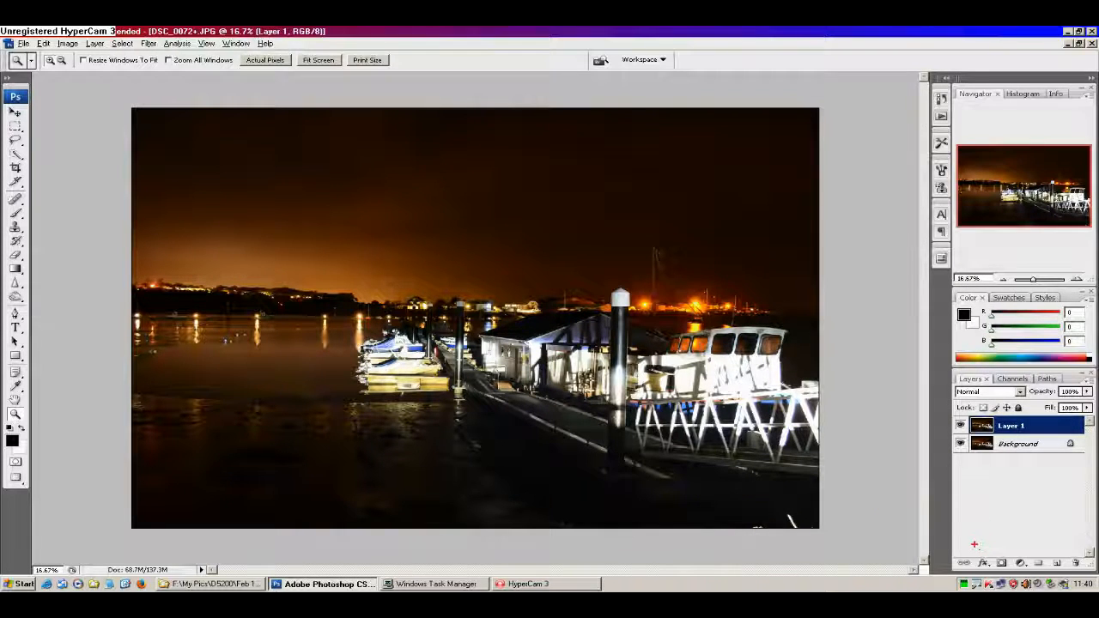
{"action": "left_click_drag", "start_coordinate": [978, 546], "coordinate": [975, 468]}
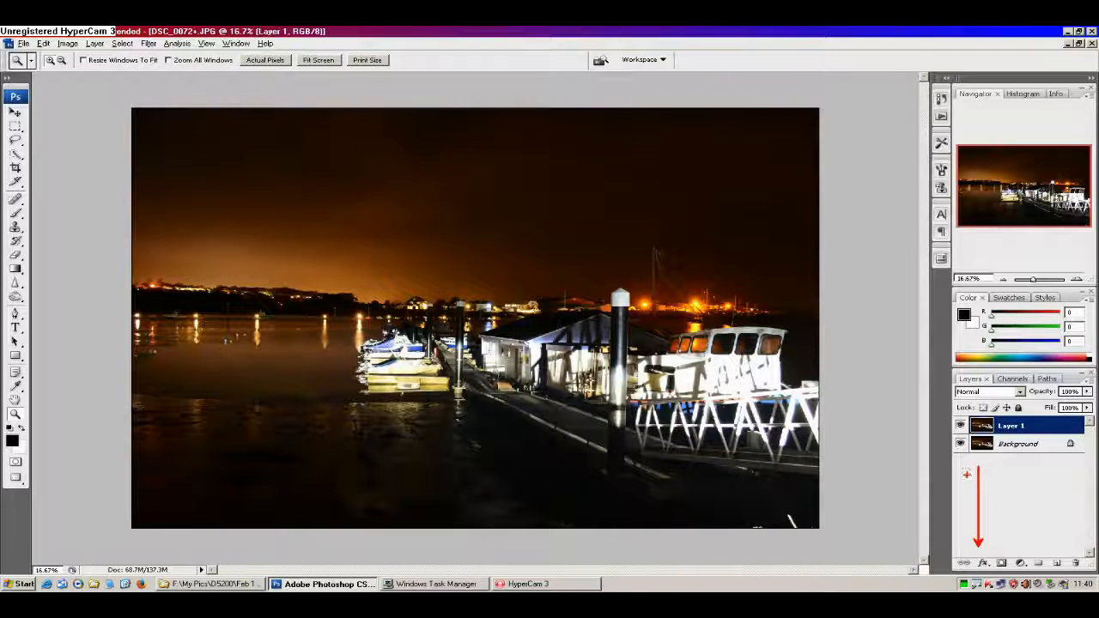
{"action": "key", "text": "Escape"}
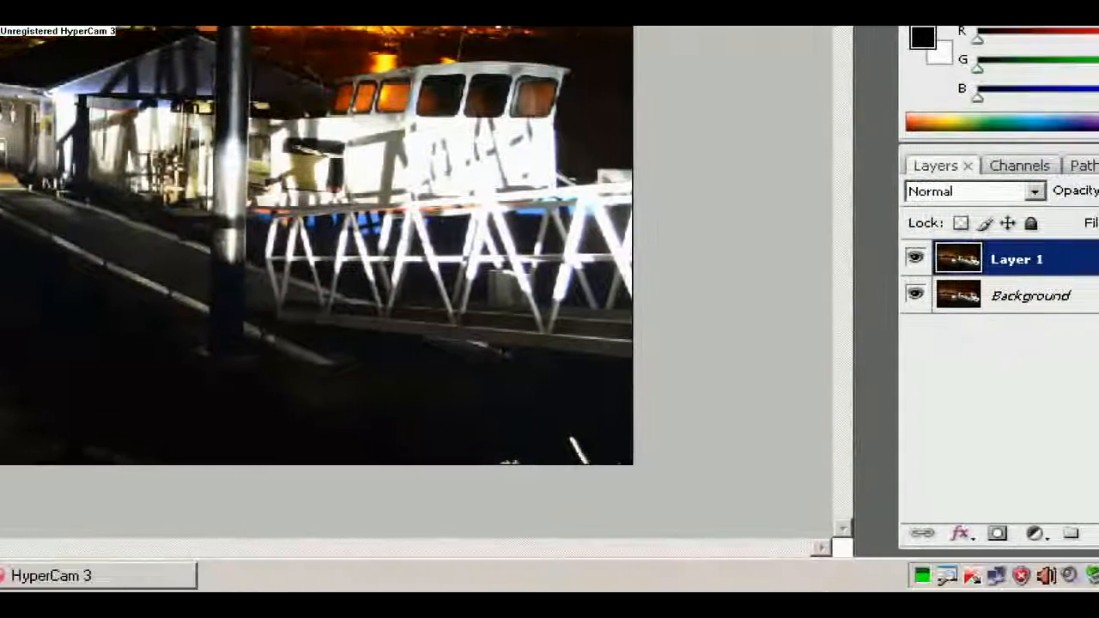
{"action": "left_click", "coordinate": [956, 538]}
{"action": "mouse_move", "coordinate": [956, 539]}
{"action": "left_mouse_down"}
{"action": "mouse_move", "coordinate": [885, 550]}
{"action": "mouse_move", "coordinate": [1013, 589]}
{"action": "mouse_move", "coordinate": [936, 509]}
{"action": "mouse_move", "coordinate": [906, 517]}
{"action": "left_mouse_up"}
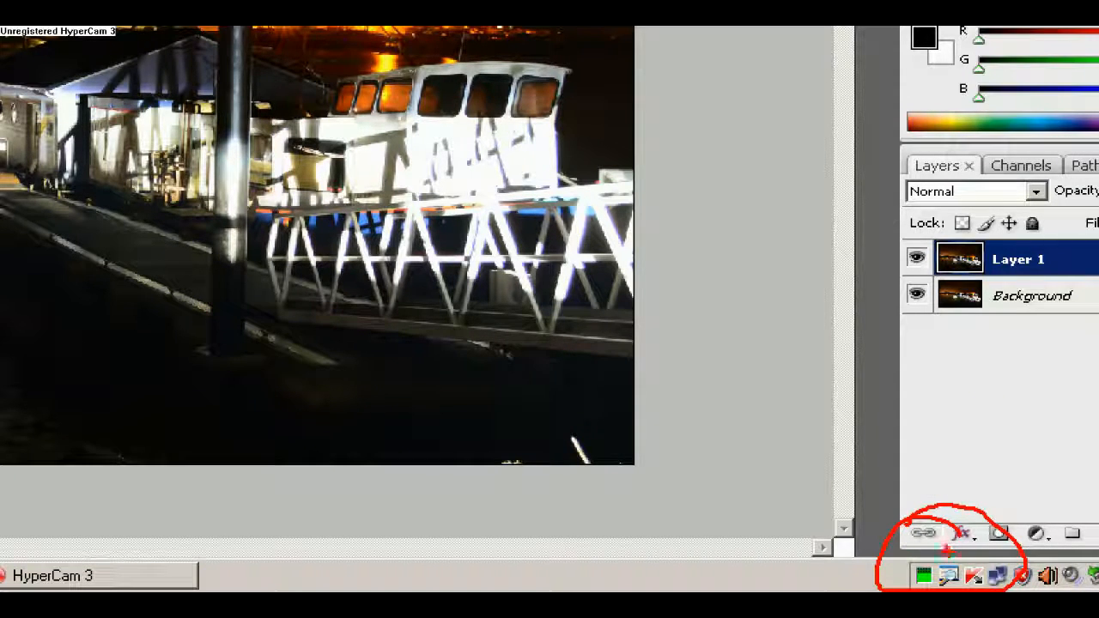
{"action": "left_click_drag", "start_coordinate": [950, 548], "coordinate": [953, 371]}
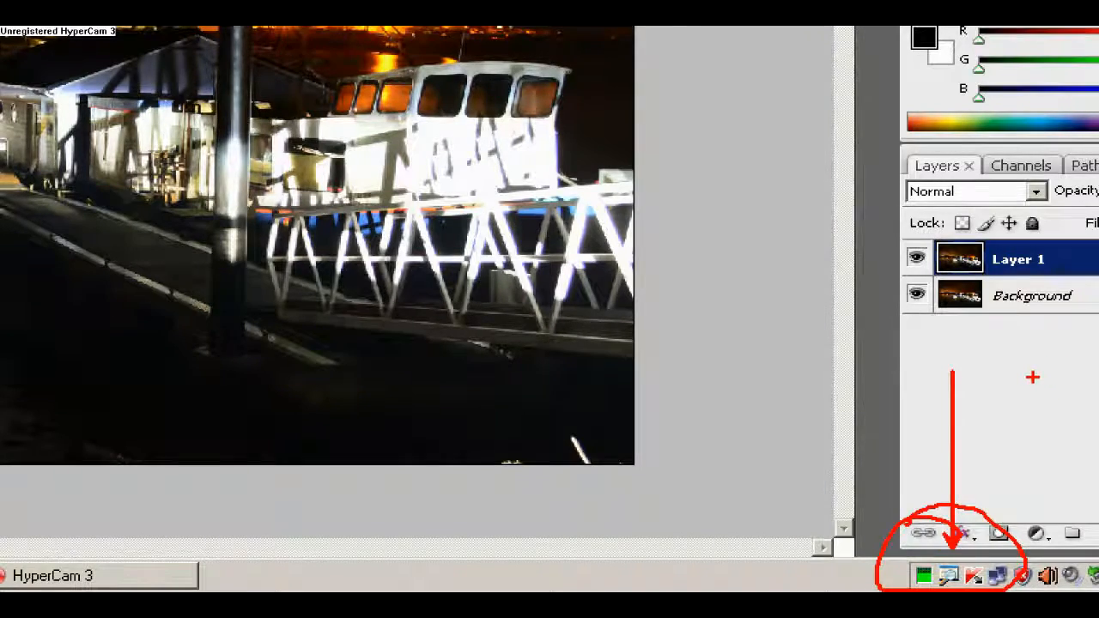
{"action": "key", "text": "Escape"}
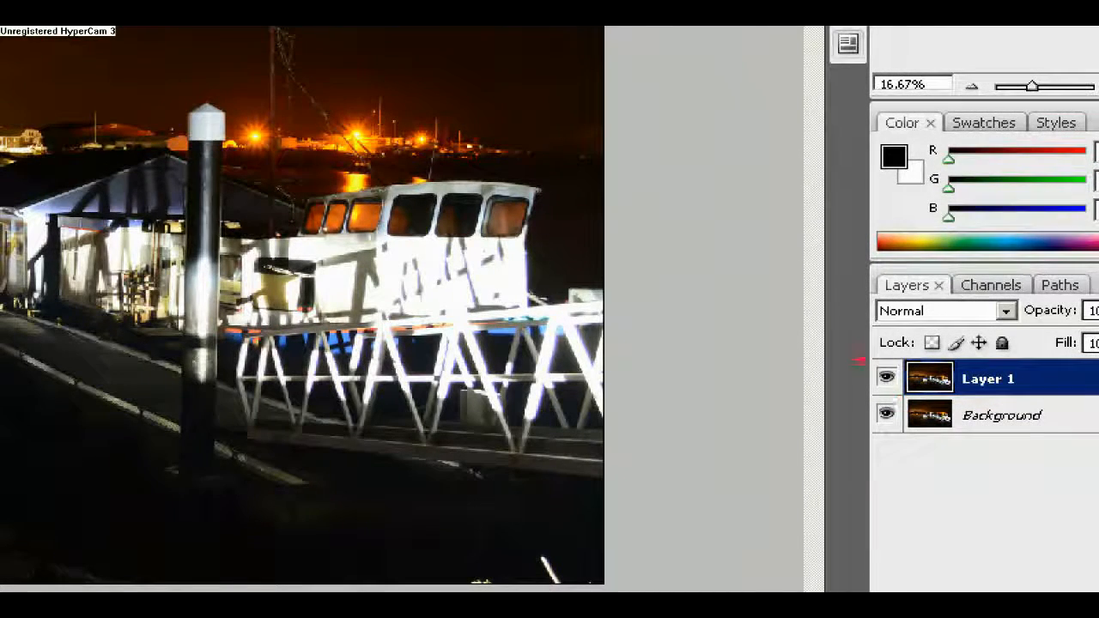
{"action": "left_click_drag", "start_coordinate": [711, 385], "coordinate": [877, 384]}
{"action": "left_click_drag", "start_coordinate": [811, 361], "coordinate": [879, 393]}
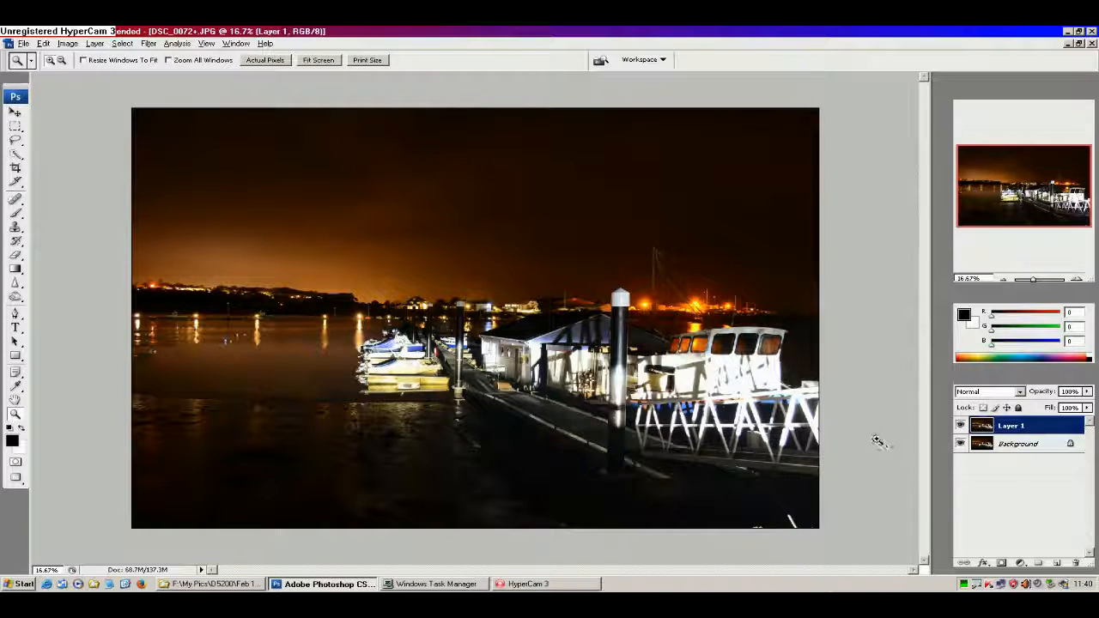
Step: Make Layer 1 the active layer and start Free Transform on it
{"action": "left_click", "coordinate": [1012, 447]}
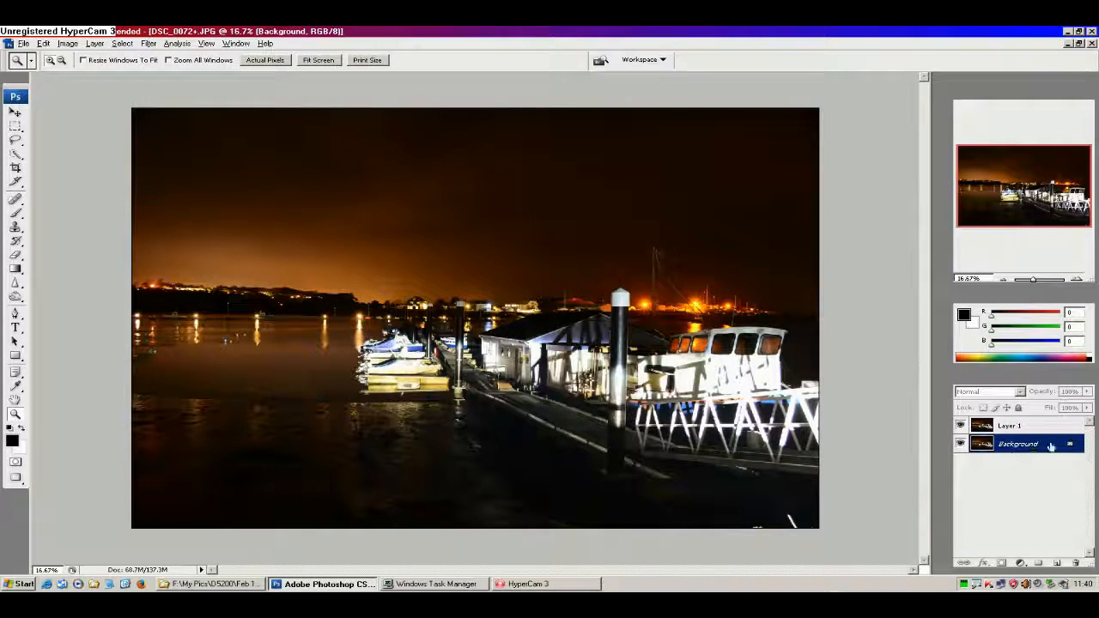
{"action": "left_click", "coordinate": [1015, 426]}
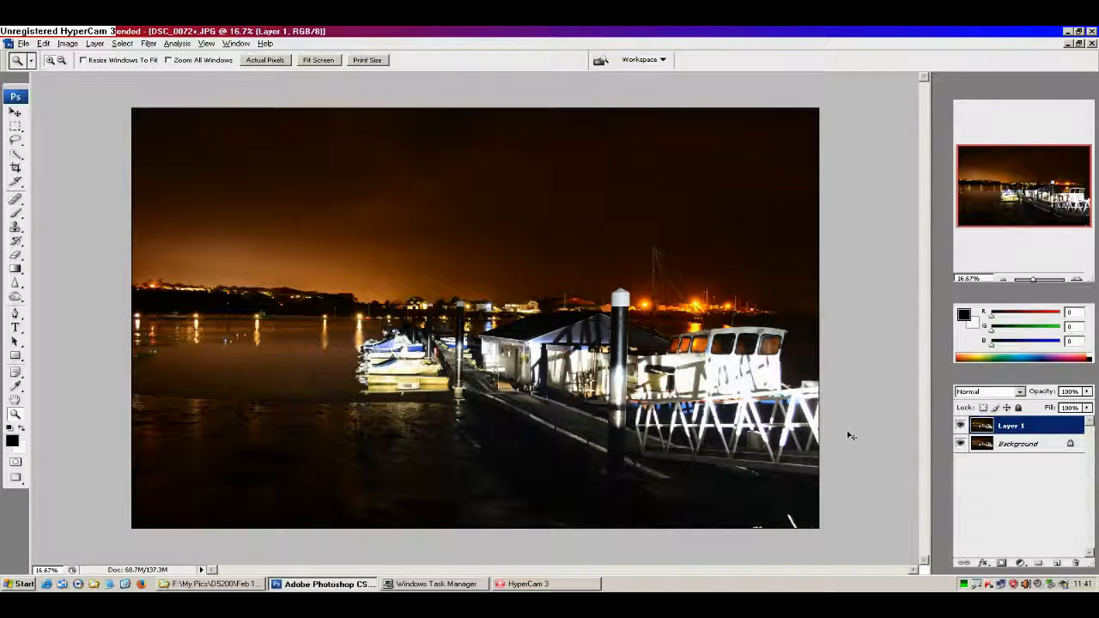
{"action": "key", "text": "ctrl+t"}
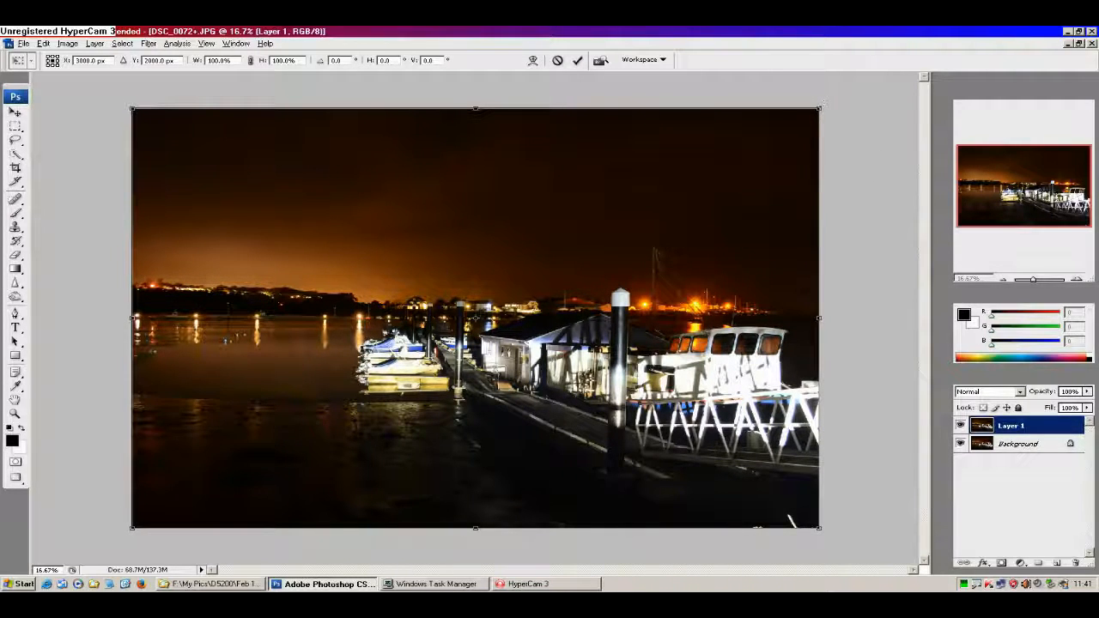
{"action": "left_click_drag", "start_coordinate": [823, 106], "coordinate": [816, 102]}
{"action": "mouse_move", "coordinate": [826, 309]}
{"action": "left_mouse_down"}
{"action": "mouse_move", "coordinate": [807, 311]}
{"action": "mouse_move", "coordinate": [829, 310]}
{"action": "left_mouse_up"}
{"action": "left_click_drag", "start_coordinate": [830, 508], "coordinate": [825, 504]}
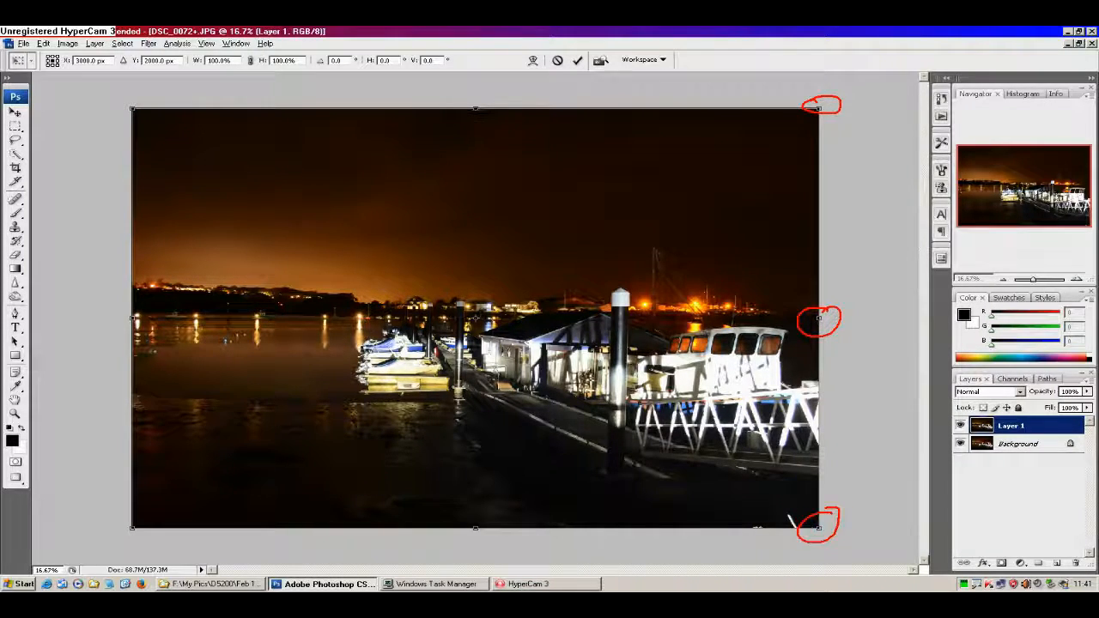
{"action": "mouse_move", "coordinate": [147, 522]}
{"action": "left_mouse_down"}
{"action": "mouse_move", "coordinate": [113, 521]}
{"action": "mouse_move", "coordinate": [129, 512]}
{"action": "left_mouse_up"}
{"action": "mouse_move", "coordinate": [143, 292]}
{"action": "left_mouse_down"}
{"action": "mouse_move", "coordinate": [148, 340]}
{"action": "mouse_move", "coordinate": [141, 303]}
{"action": "left_mouse_up"}
{"action": "mouse_move", "coordinate": [136, 90]}
{"action": "left_mouse_down"}
{"action": "mouse_move", "coordinate": [145, 122]}
{"action": "mouse_move", "coordinate": [137, 96]}
{"action": "left_mouse_up"}
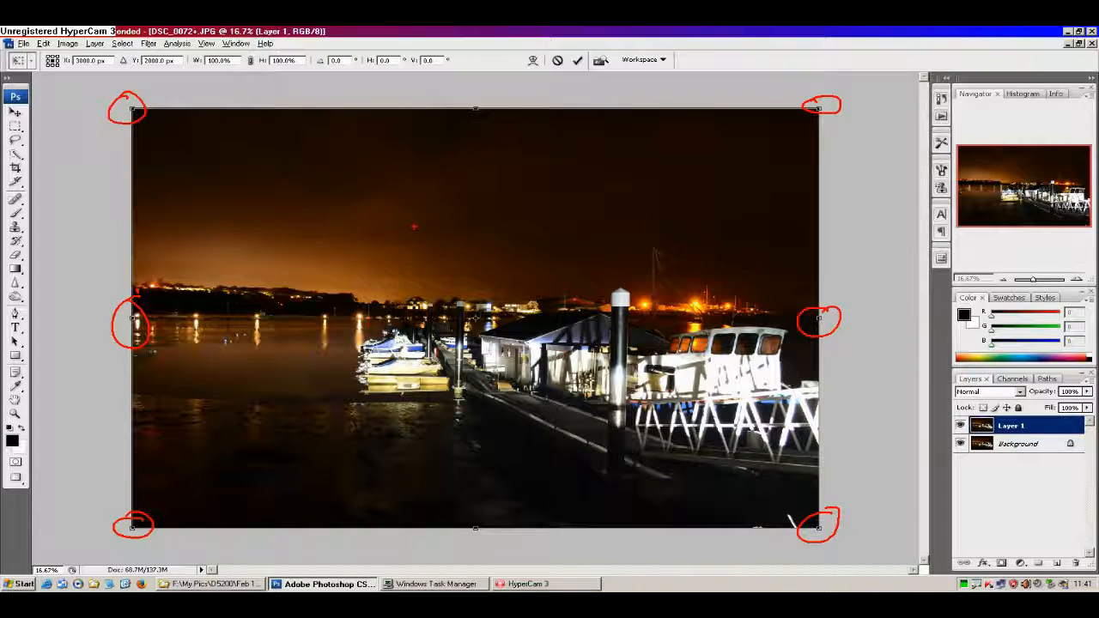
Step: Try to resize Layer 1 with Free Transform from its lower-left corner and left side, and leave the transform
{"action": "key", "text": "Escape"}
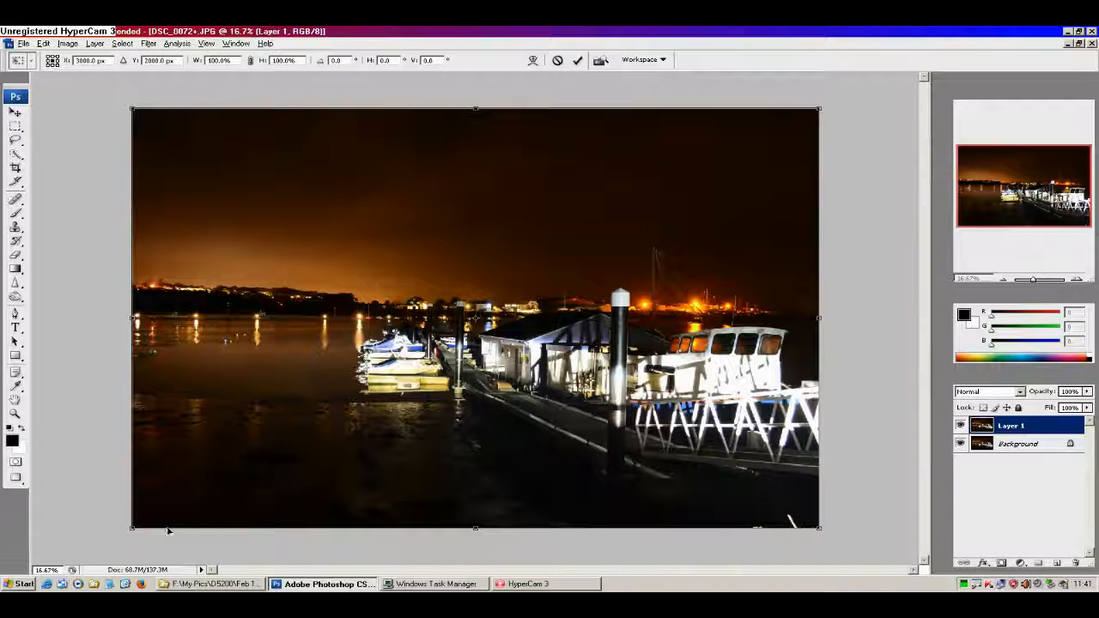
{"action": "key", "text": "ctrl+2"}
{"action": "left_click_drag", "start_coordinate": [151, 501], "coordinate": [127, 524]}
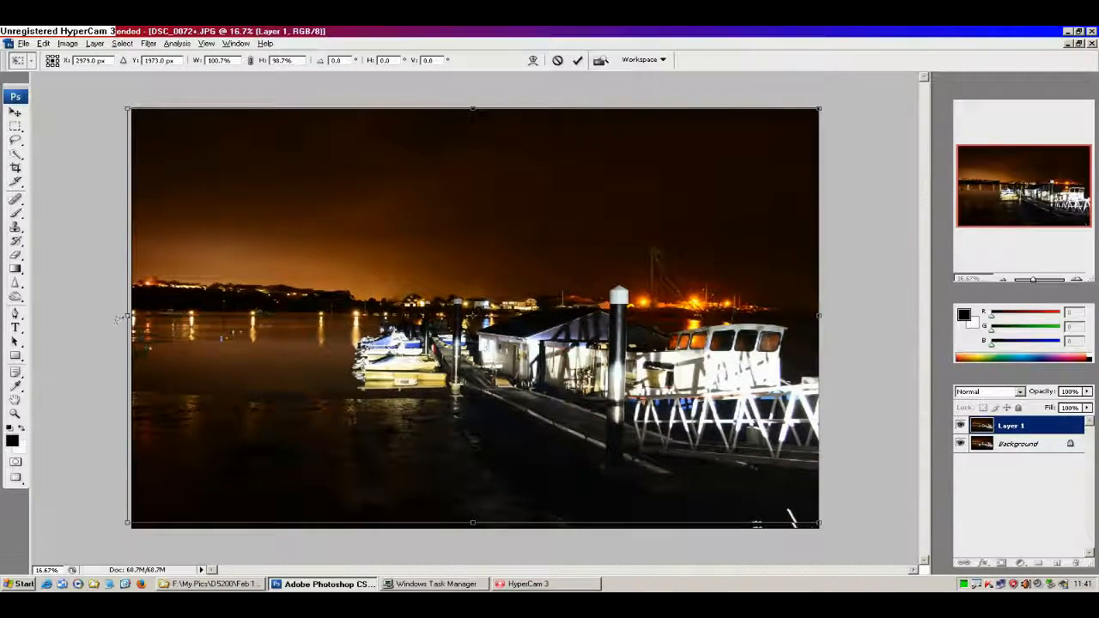
{"action": "left_click_drag", "start_coordinate": [128, 317], "coordinate": [284, 300]}
{"action": "key", "text": "Return"}
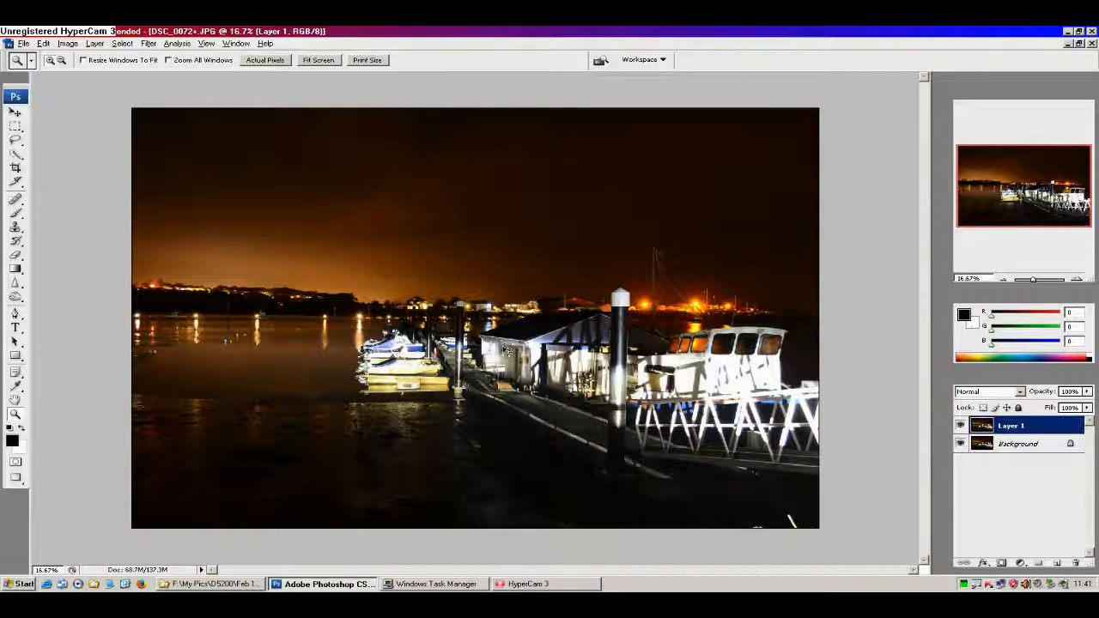
Step: Free-transform Layer 1, moving the reference point to about X 4032 px, Y 1046.5 px and rotating the layer -0.4°, and apply it
{"action": "key", "text": "ctrl+t"}
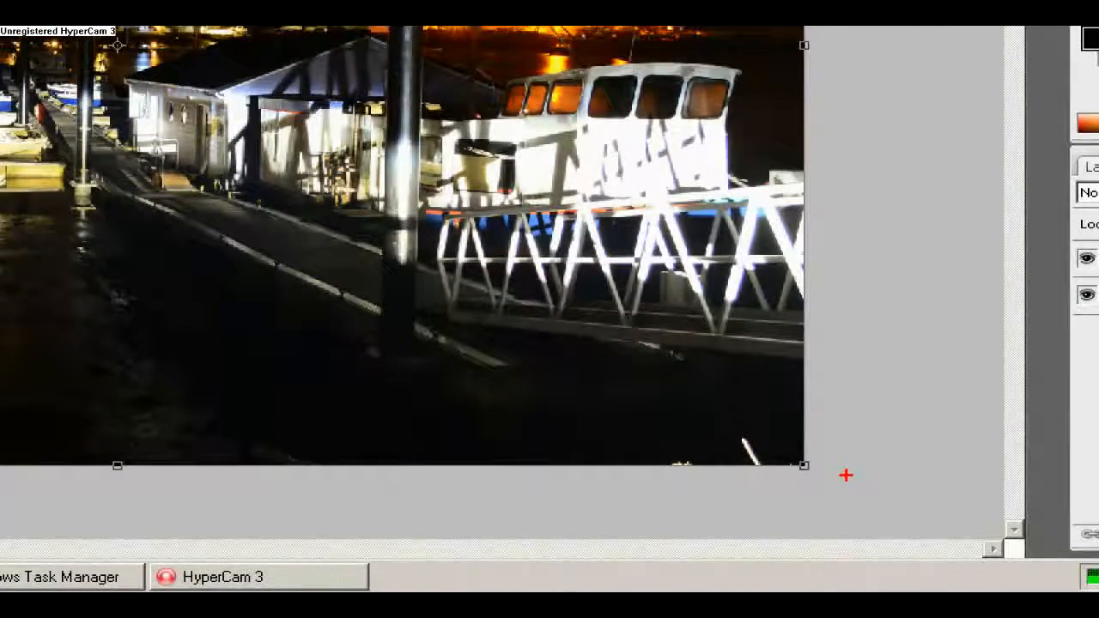
{"action": "left_click_drag", "start_coordinate": [847, 444], "coordinate": [896, 501]}
{"action": "left_click_drag", "start_coordinate": [899, 431], "coordinate": [830, 493]}
{"action": "key", "text": "Escape"}
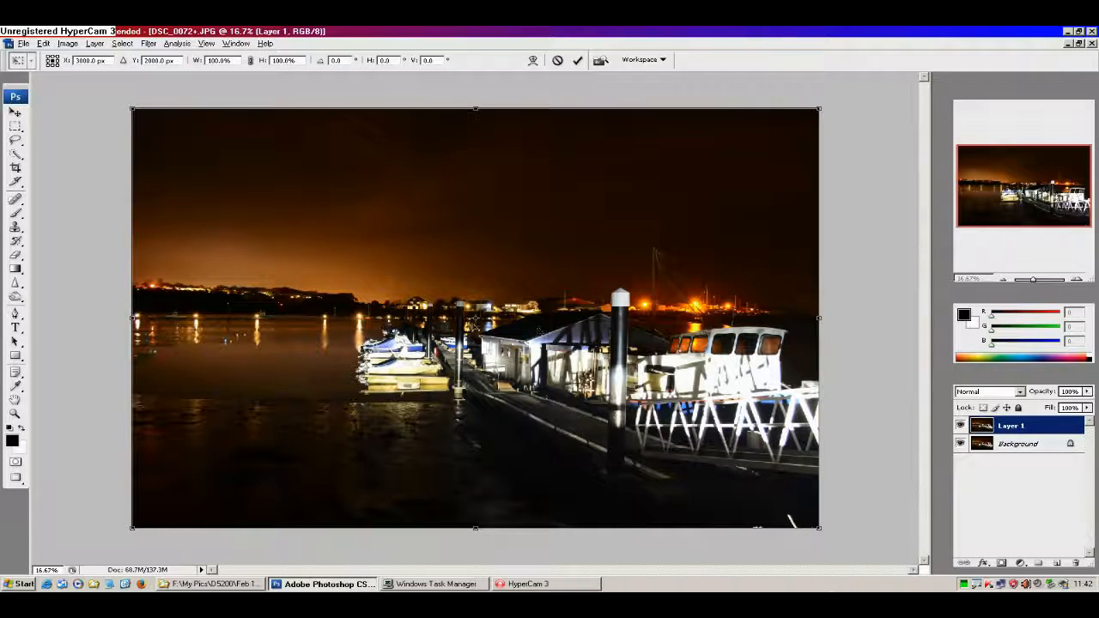
{"action": "left_click_drag", "start_coordinate": [475, 319], "coordinate": [593, 218]}
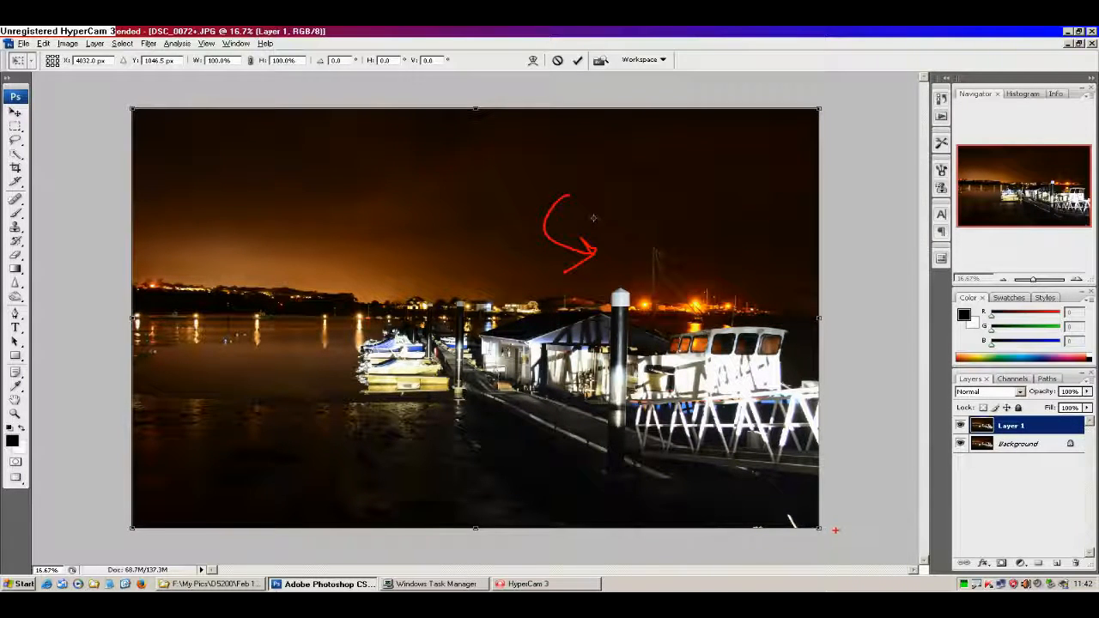
{"action": "mouse_move", "coordinate": [834, 535]}
{"action": "left_mouse_down"}
{"action": "mouse_move", "coordinate": [932, 441]}
{"action": "mouse_move", "coordinate": [842, 549]}
{"action": "mouse_move", "coordinate": [852, 543]}
{"action": "left_mouse_up"}
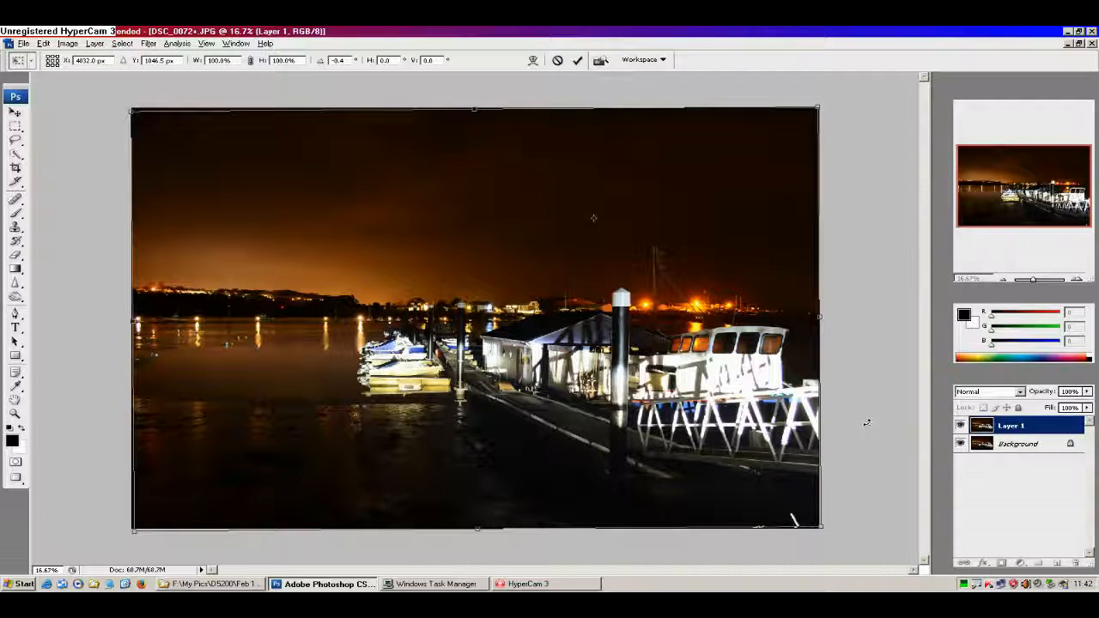
{"action": "key", "text": "Return"}
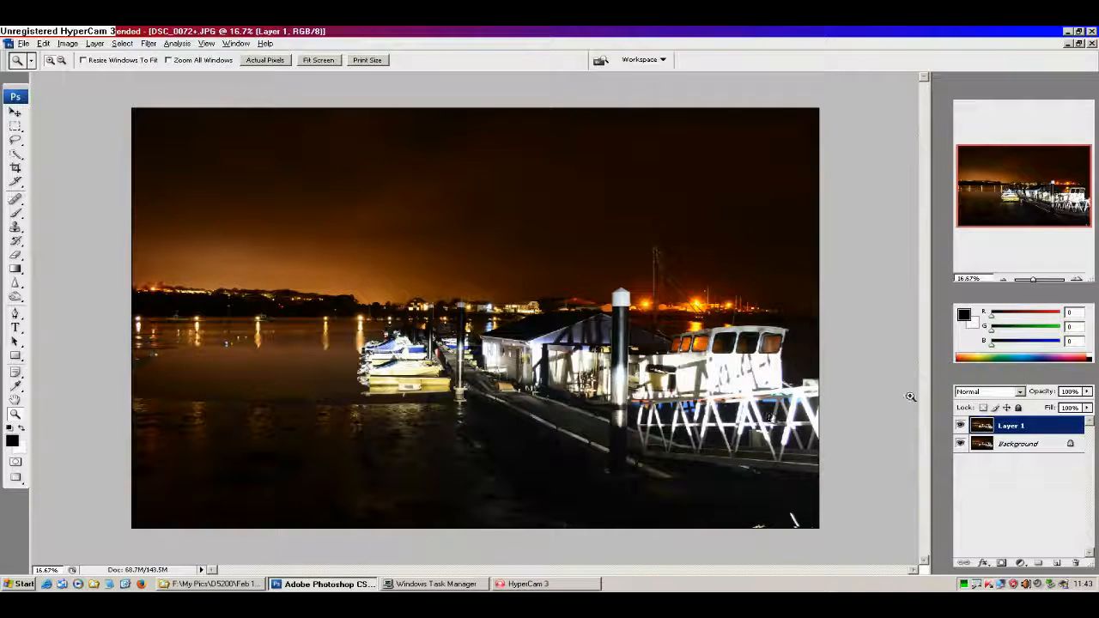
Step: Add a Curves adjustment layer above Layer 1 with curve points at input 99, output 132 and input 163, output 177
{"action": "left_click", "coordinate": [1023, 565]}
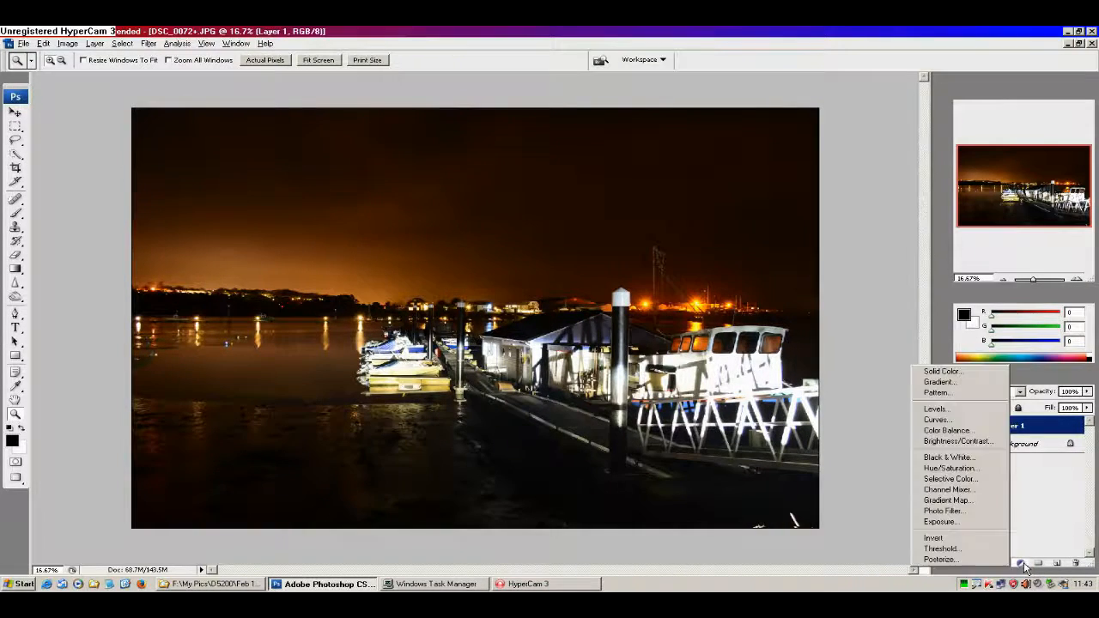
{"action": "left_click", "coordinate": [938, 421]}
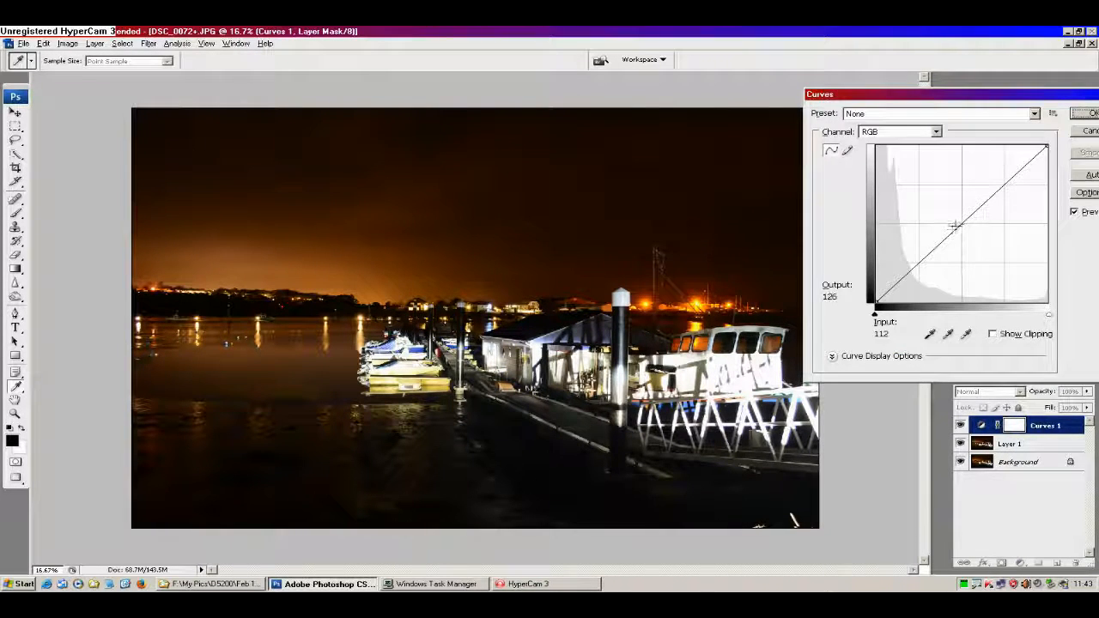
{"action": "left_click_drag", "start_coordinate": [959, 226], "coordinate": [943, 222]}
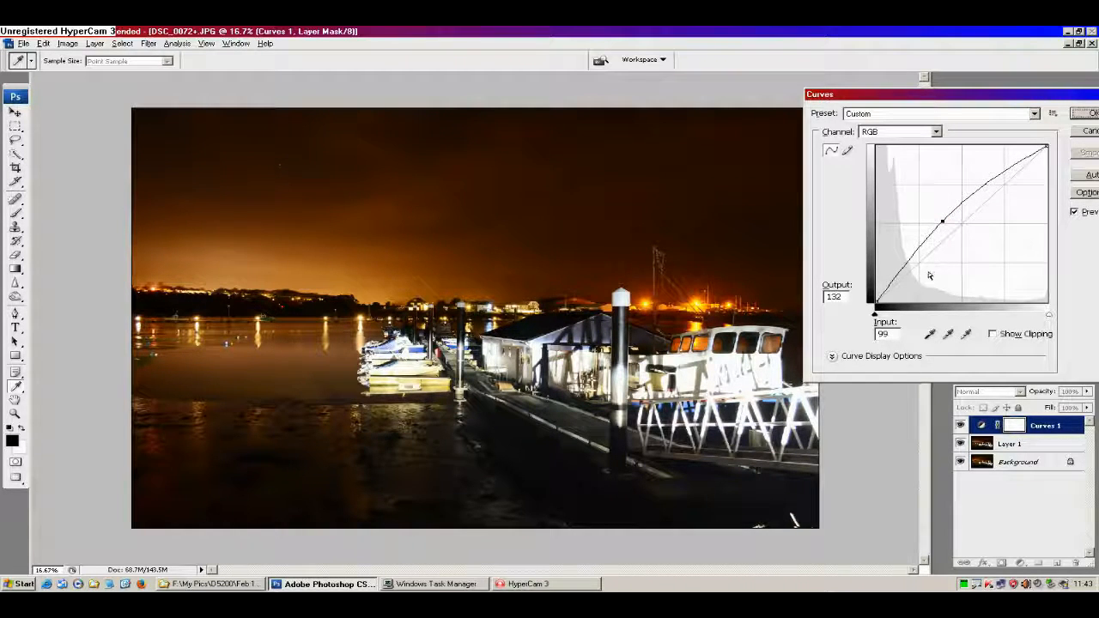
{"action": "left_click", "coordinate": [984, 191]}
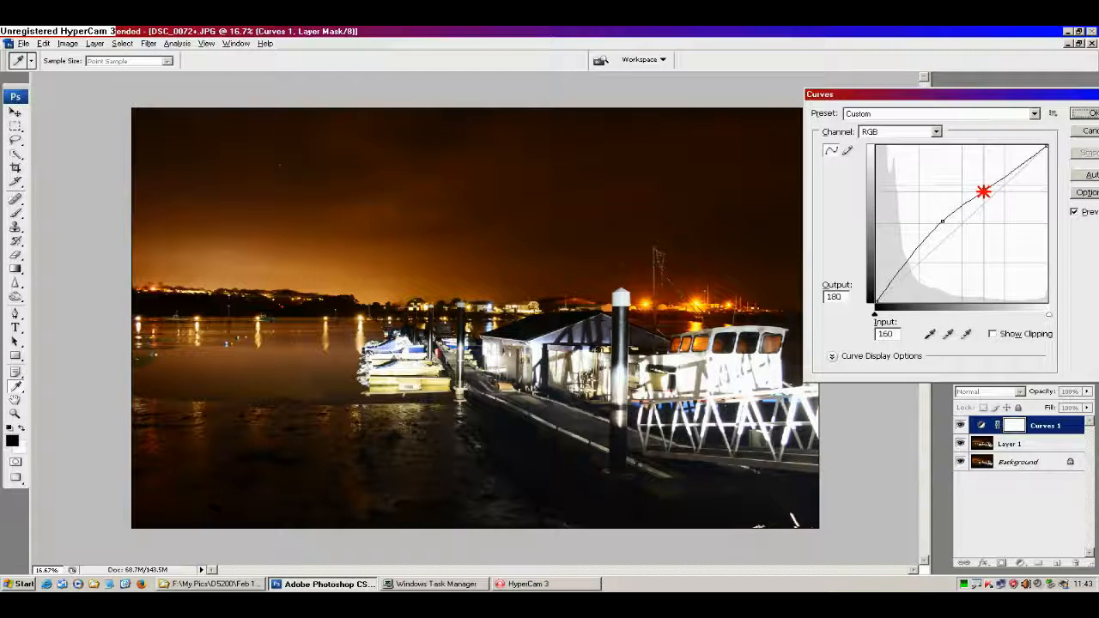
{"action": "left_click_drag", "start_coordinate": [984, 192], "coordinate": [985, 193]}
Step: Compare the photo with and without the curve preview, and accept the Curves adjustment
{"action": "left_click", "coordinate": [1075, 212]}
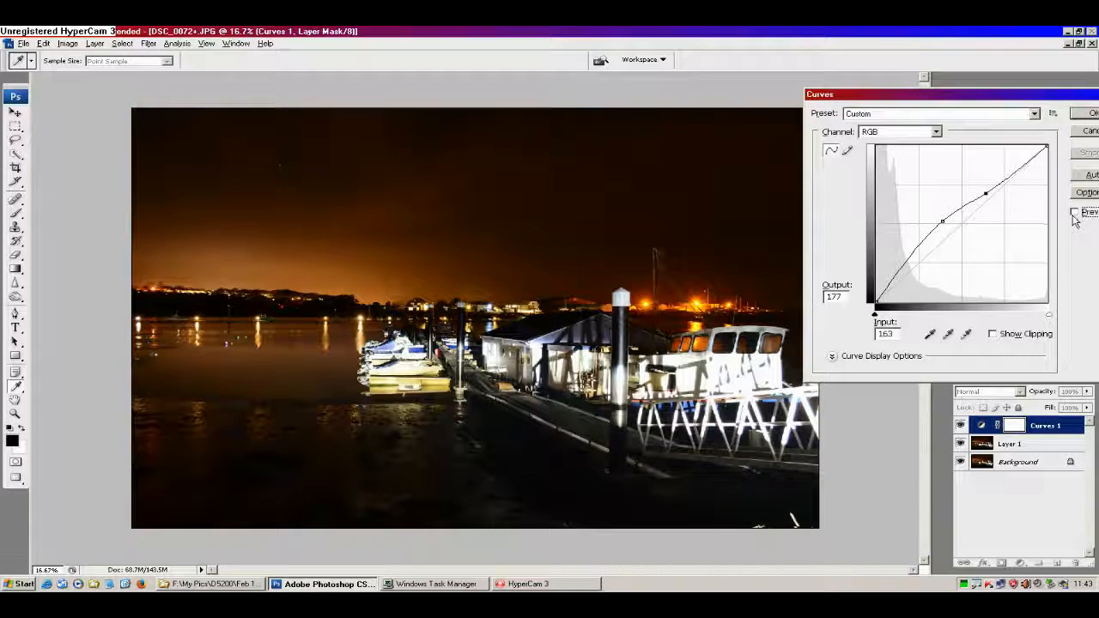
{"action": "left_click", "coordinate": [1075, 212]}
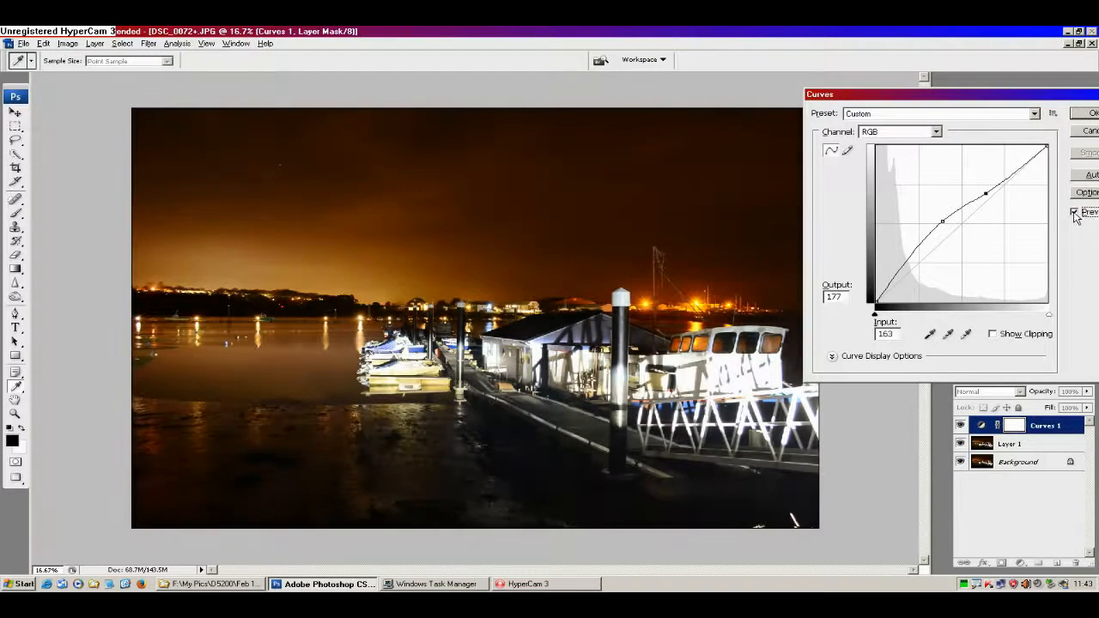
{"action": "left_click", "coordinate": [1075, 212]}
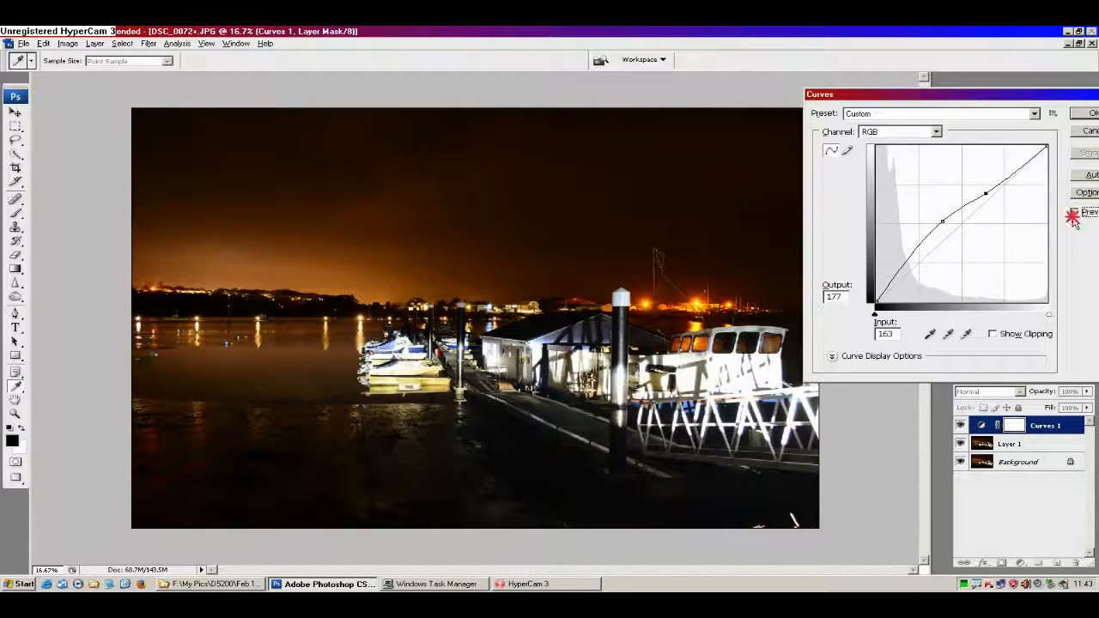
{"action": "left_click", "coordinate": [1073, 213]}
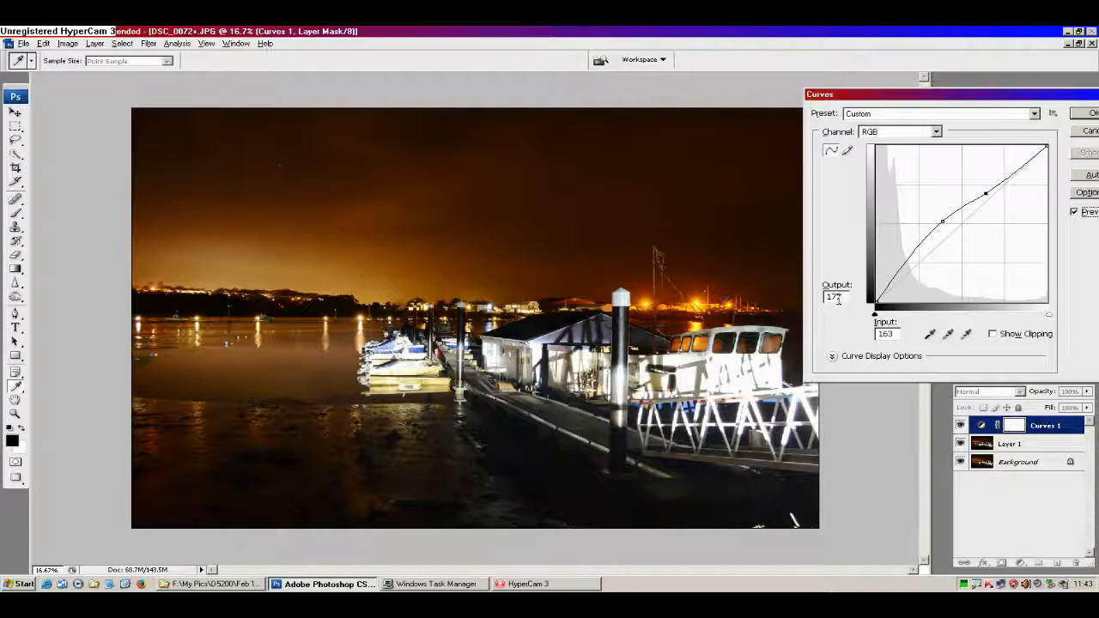
{"action": "left_click", "coordinate": [1087, 113]}
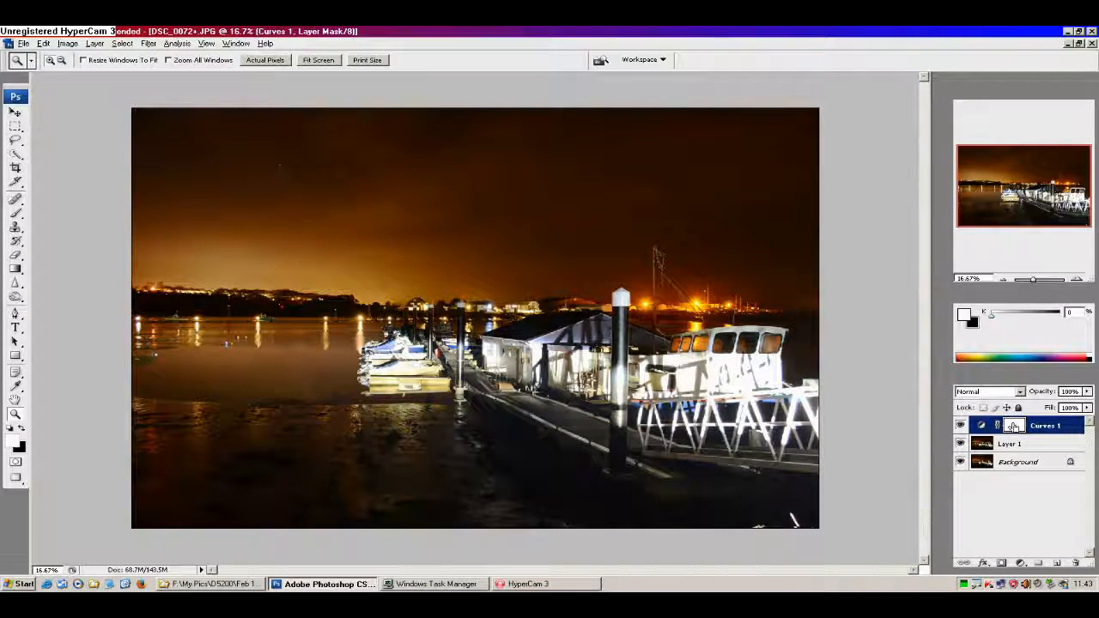
Step: Invert the Curves 1 layer mask to black, compare the photo with the mask disabled and enabled, and invert the mask back to white
{"action": "key", "text": "ctrl+i"}
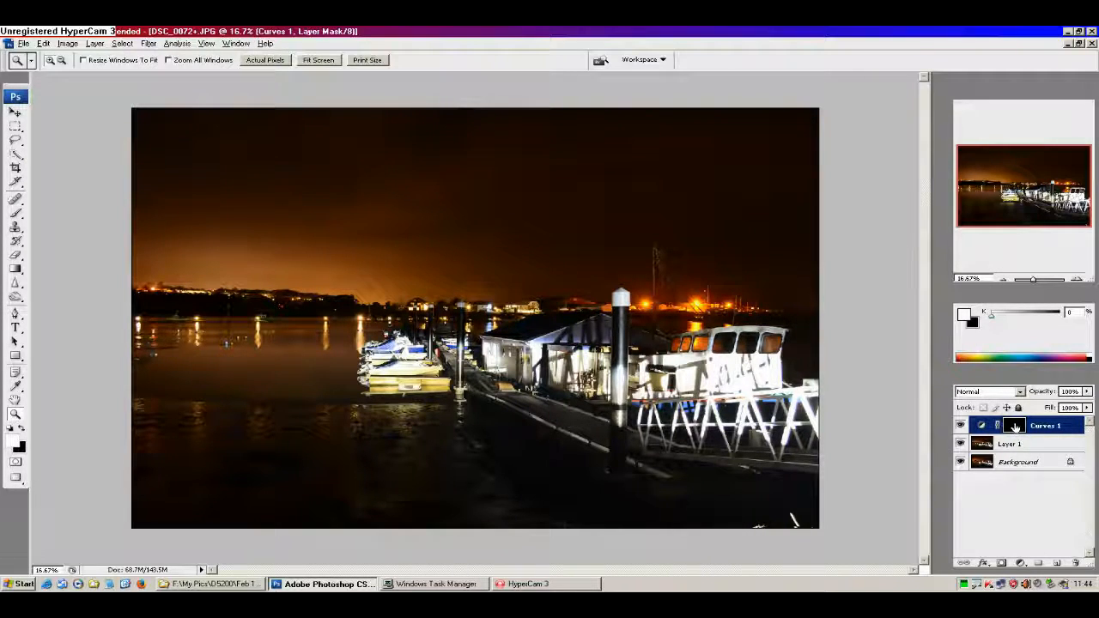
{"action": "left_click", "coordinate": [1016, 427], "text": "shift"}
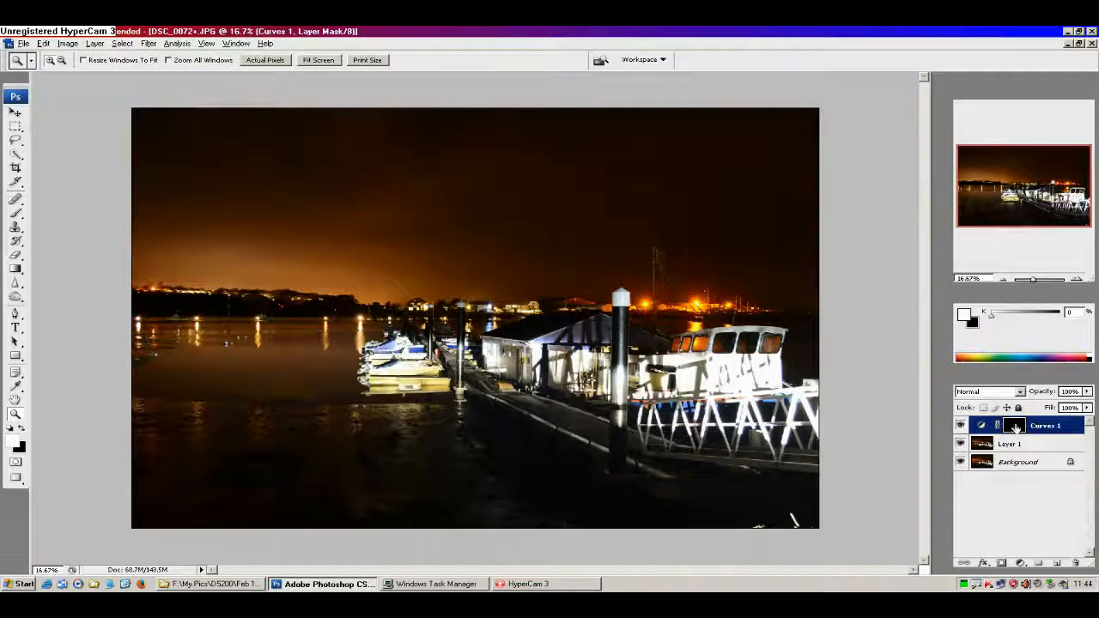
{"action": "left_click", "coordinate": [1014, 427], "text": "shift"}
{"action": "left_click", "coordinate": [1015, 427], "text": "shift"}
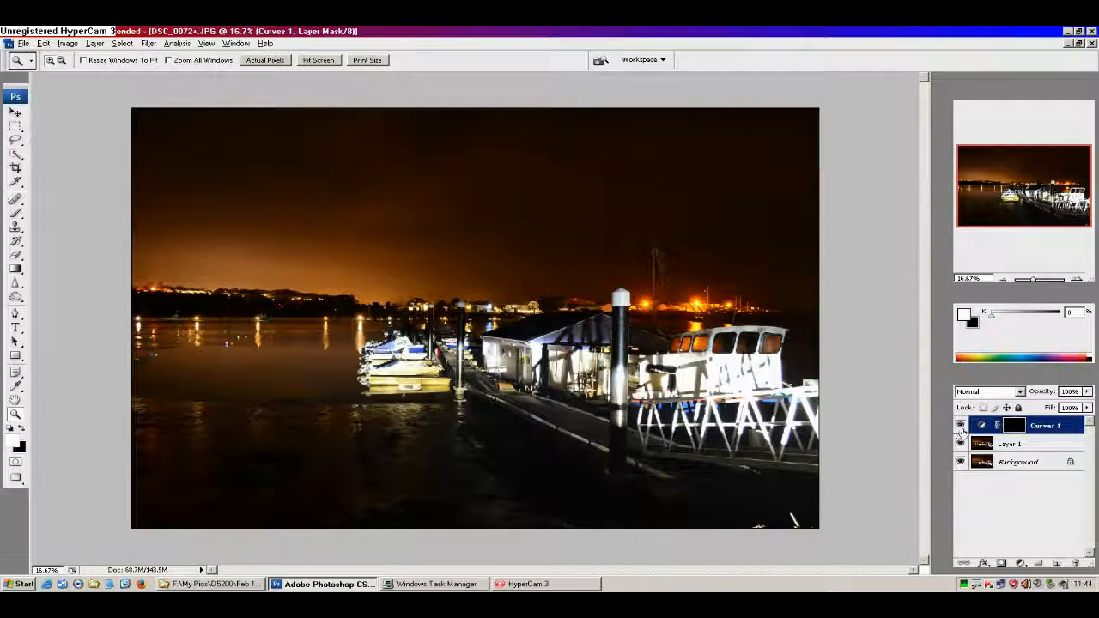
{"action": "left_click", "coordinate": [1014, 428], "text": "shift"}
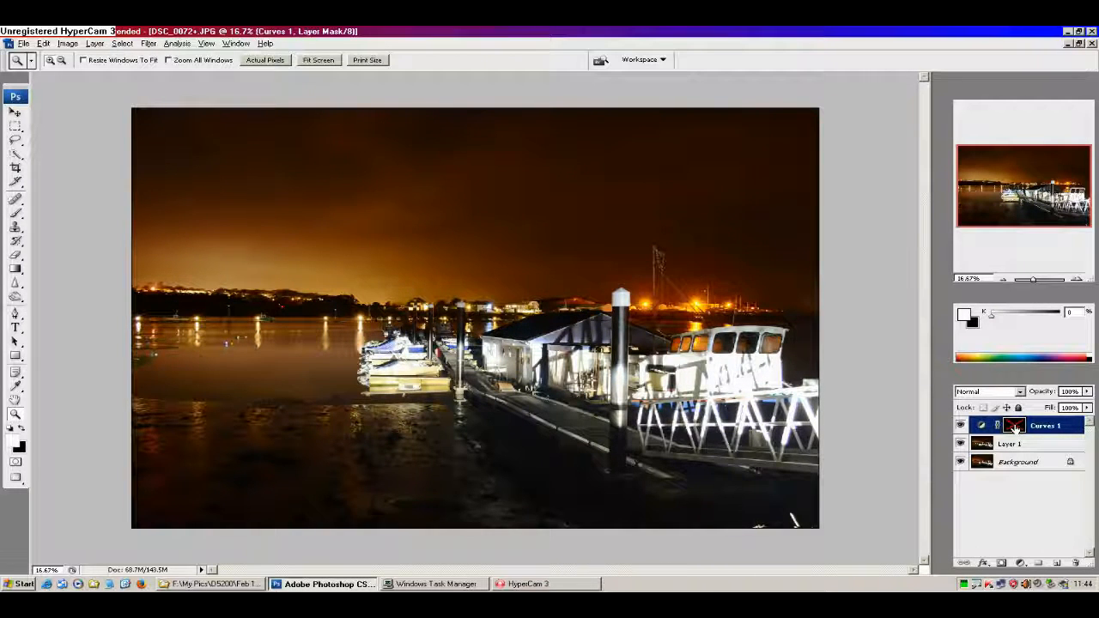
{"action": "left_click", "coordinate": [1015, 427], "text": "shift"}
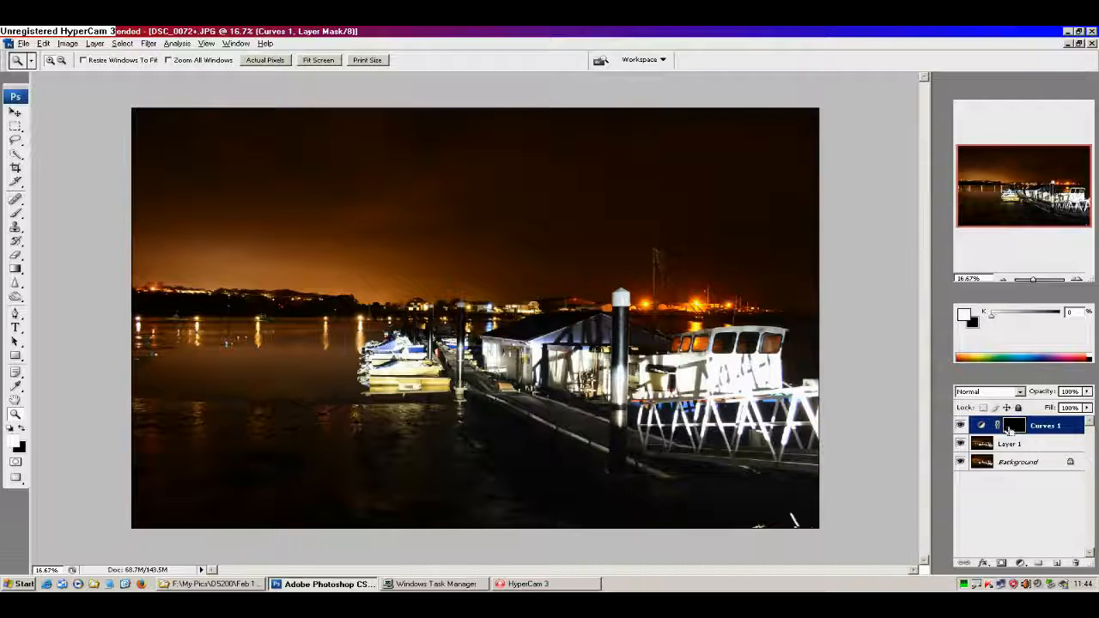
{"action": "key", "text": "ctrl+i"}
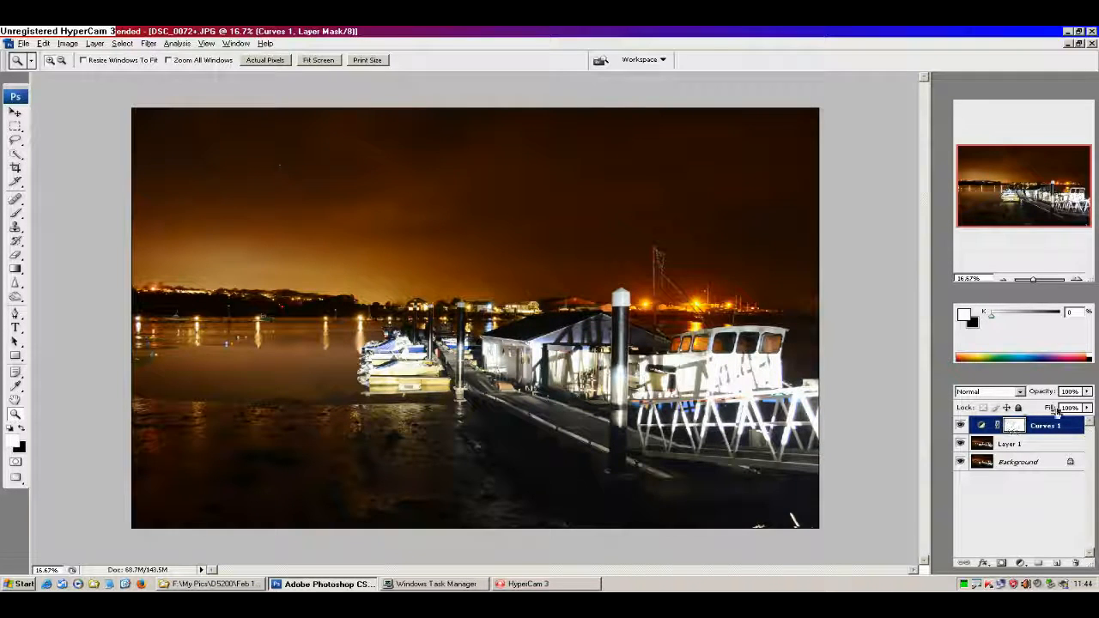
Step: Lower the opacity of the Curves 1 adjustment layer to 61%
{"action": "left_click", "coordinate": [1087, 392]}
{"action": "left_click_drag", "start_coordinate": [1086, 406], "coordinate": [1063, 411]}
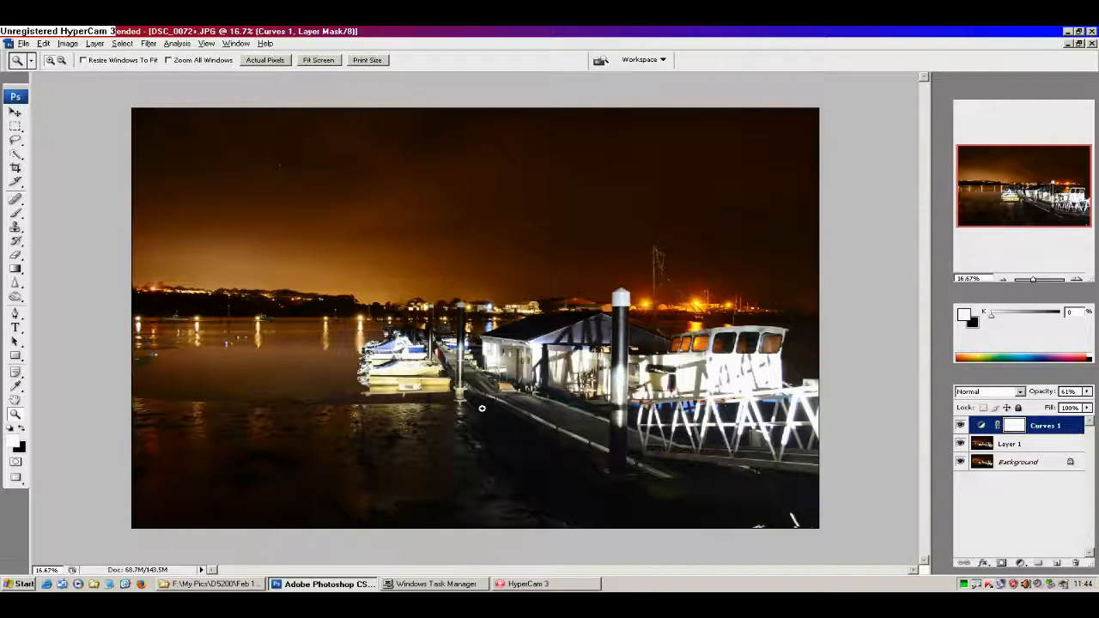
{"action": "mouse_move", "coordinate": [468, 394]}
{"action": "left_mouse_down"}
{"action": "mouse_move", "coordinate": [497, 398]}
{"action": "mouse_move", "coordinate": [267, 402]}
{"action": "mouse_move", "coordinate": [208, 475]}
{"action": "mouse_move", "coordinate": [548, 503]}
{"action": "mouse_move", "coordinate": [559, 442]}
{"action": "left_mouse_up"}
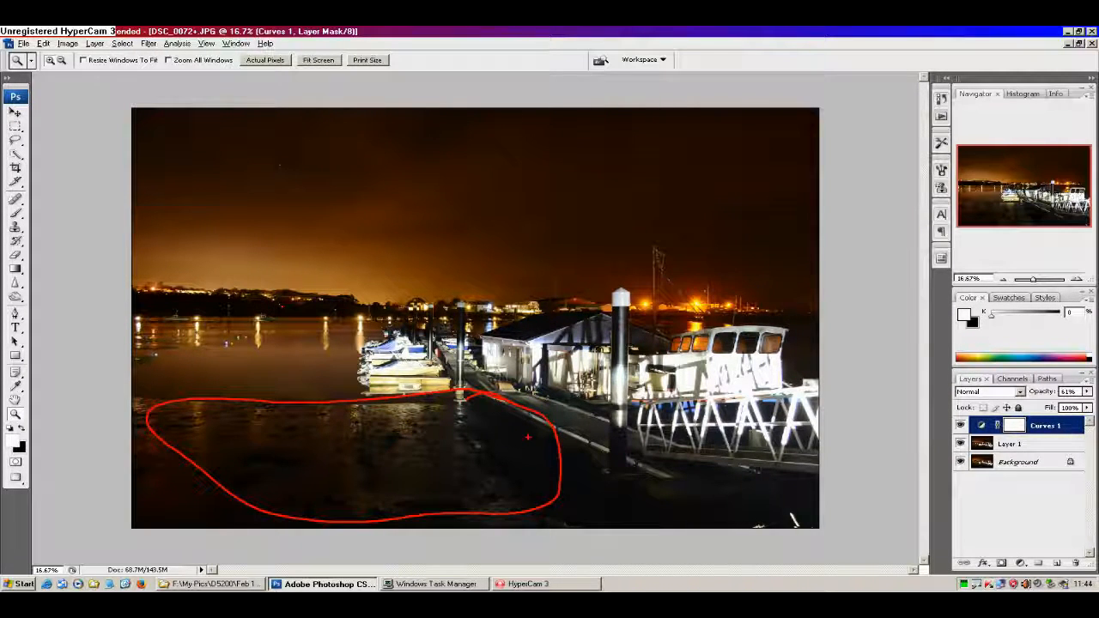
{"action": "key", "text": "Escape"}
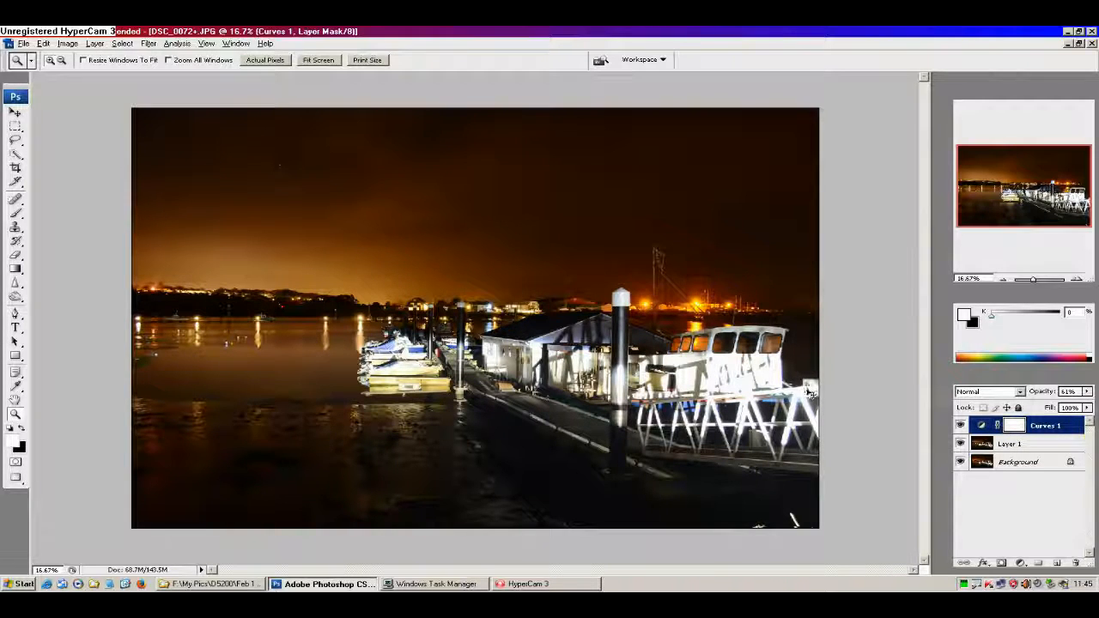
{"action": "mouse_move", "coordinate": [806, 352]}
{"action": "left_mouse_down"}
{"action": "mouse_move", "coordinate": [720, 292]}
{"action": "mouse_move", "coordinate": [419, 308]}
{"action": "mouse_move", "coordinate": [501, 457]}
{"action": "mouse_move", "coordinate": [787, 388]}
{"action": "mouse_move", "coordinate": [784, 330]}
{"action": "left_mouse_up"}
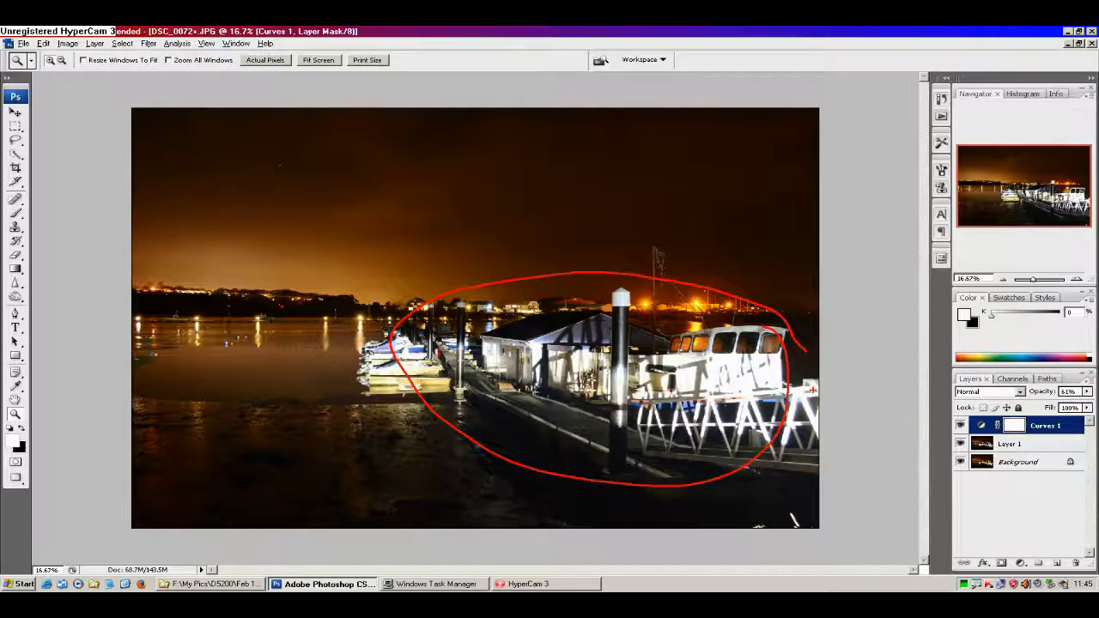
{"action": "key", "text": "Escape"}
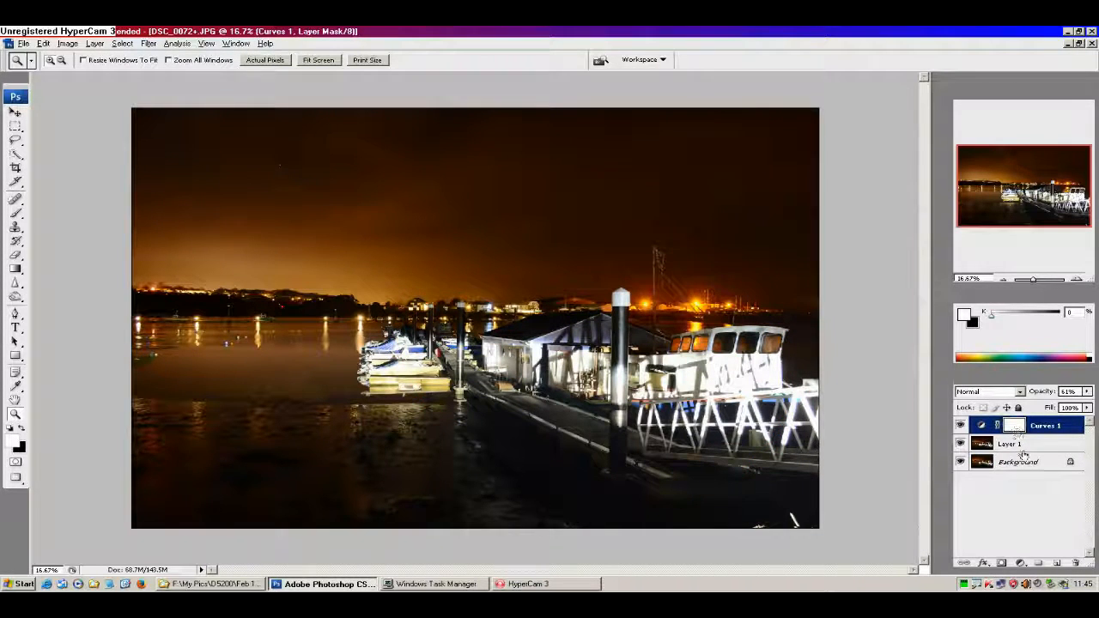
Step: Add a second Curves adjustment layer brightening the photo, with points at 114 to 144, 172 to 196 and one in the shadows
{"action": "left_click", "coordinate": [1020, 562]}
{"action": "left_click", "coordinate": [935, 420]}
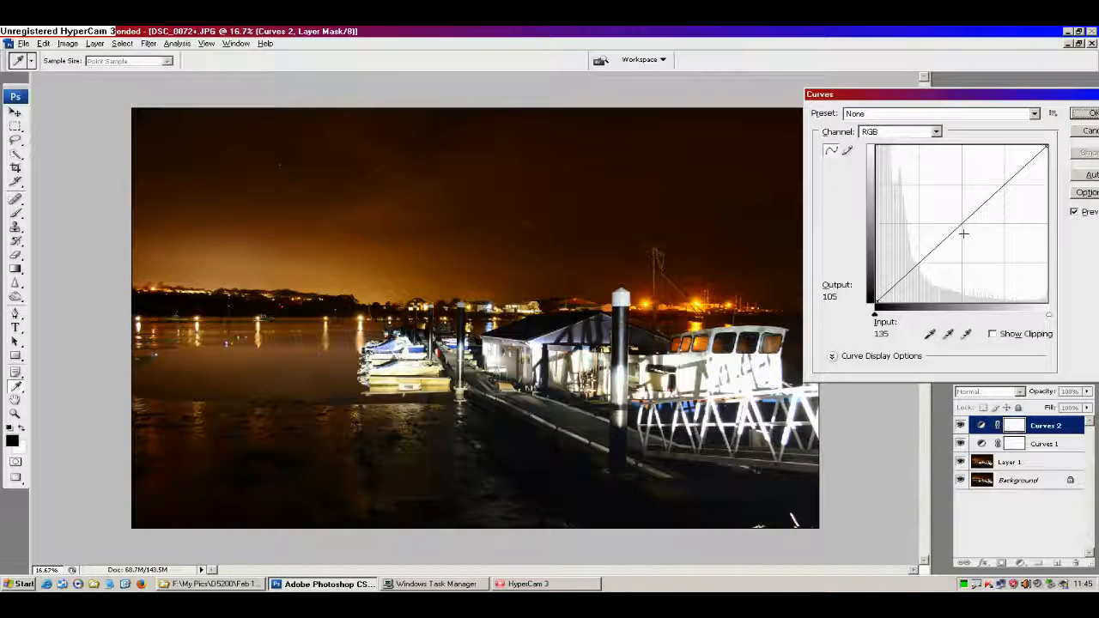
{"action": "mouse_move", "coordinate": [961, 230]}
{"action": "left_mouse_down"}
{"action": "mouse_move", "coordinate": [937, 202]}
{"action": "mouse_move", "coordinate": [951, 213]}
{"action": "left_mouse_up"}
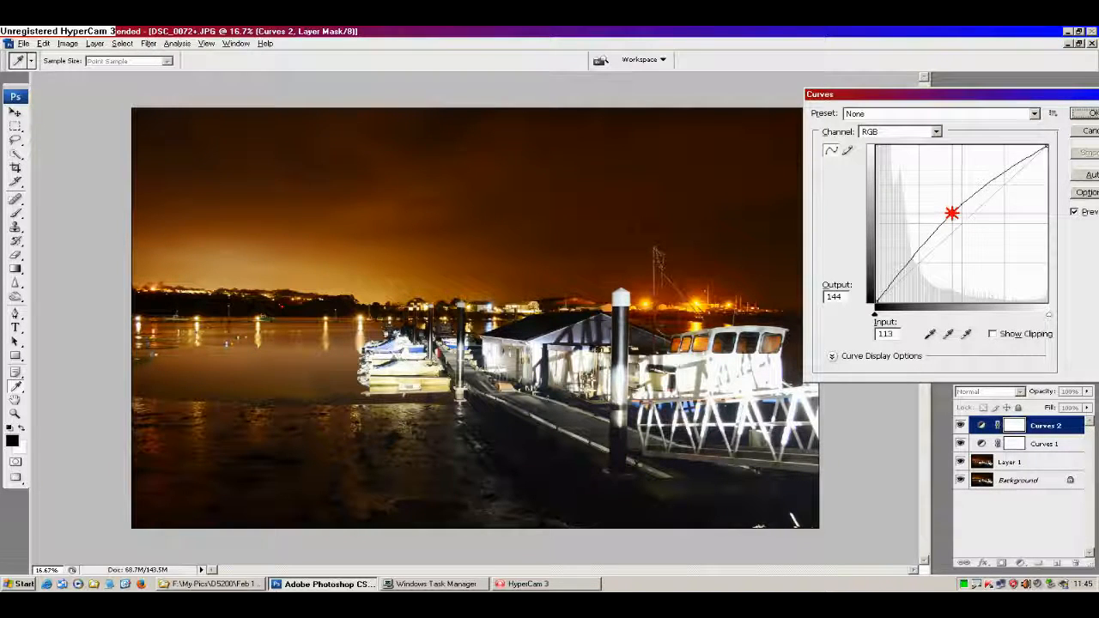
{"action": "left_click_drag", "start_coordinate": [951, 213], "coordinate": [953, 213]}
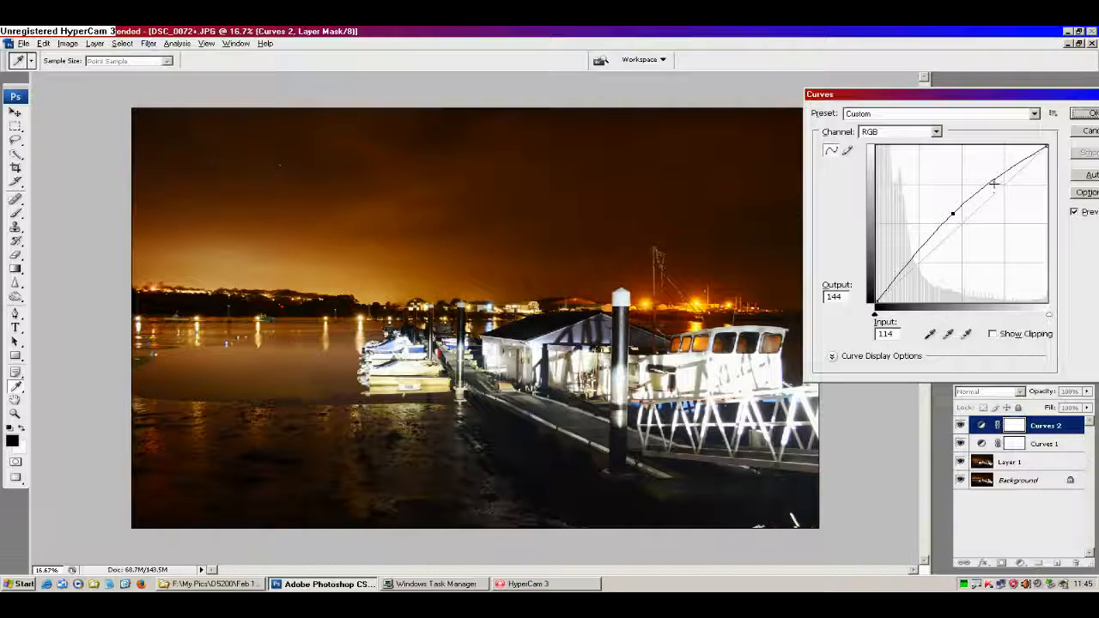
{"action": "left_click_drag", "start_coordinate": [913, 257], "coordinate": [911, 258]}
{"action": "left_click_drag", "start_coordinate": [991, 181], "coordinate": [992, 182]}
{"action": "left_click", "coordinate": [1084, 114]}
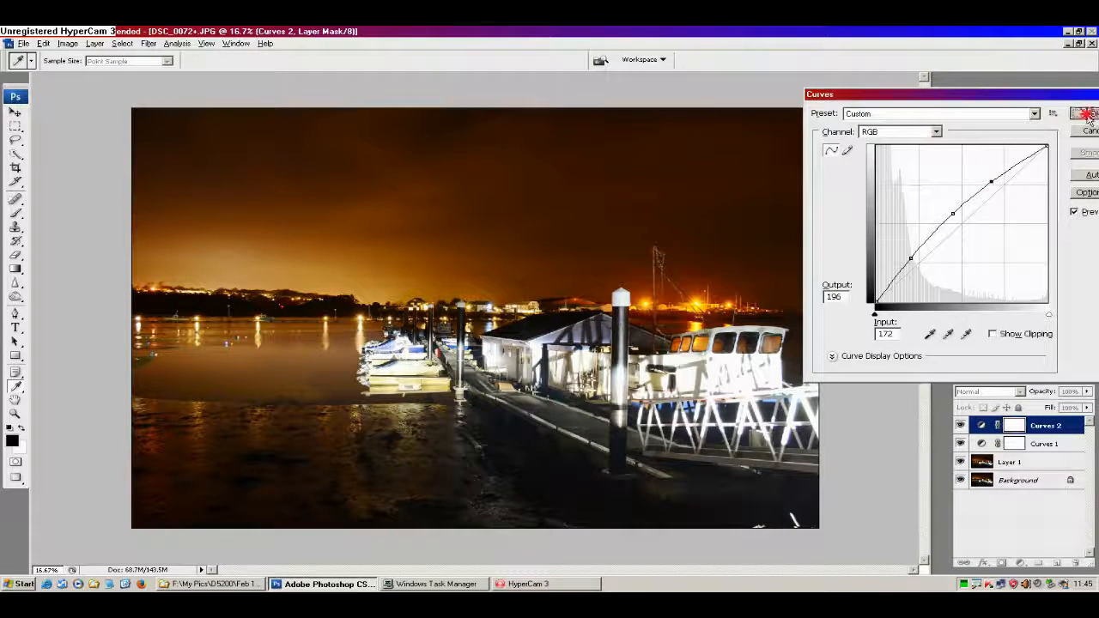
Step: Invert the Curves 2 layer mask to black
{"action": "key", "text": "z"}
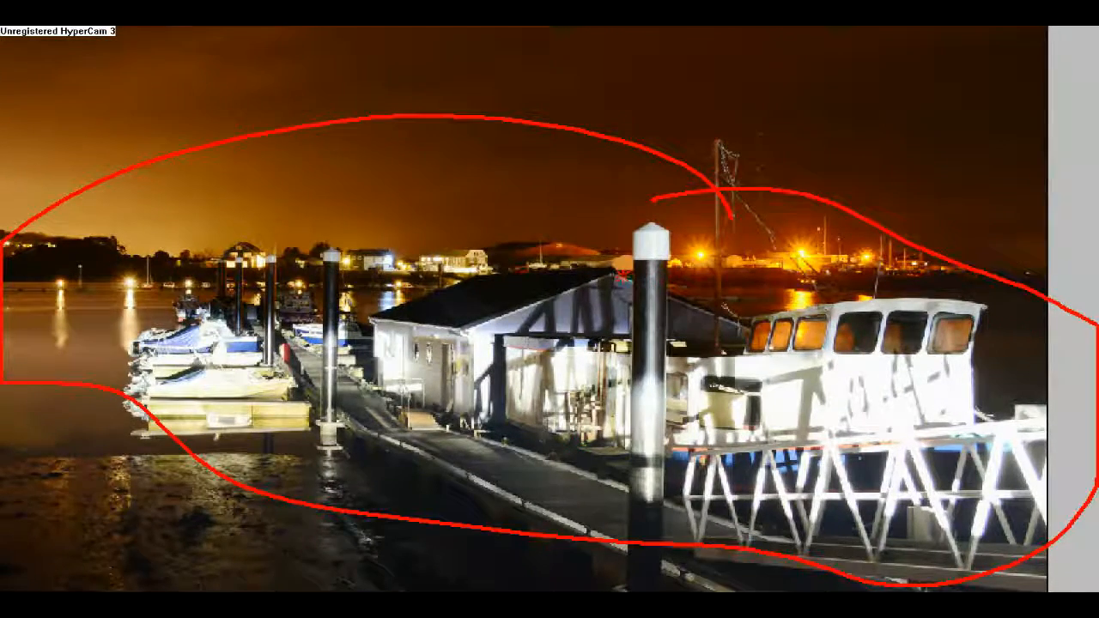
{"action": "key", "text": "Escape"}
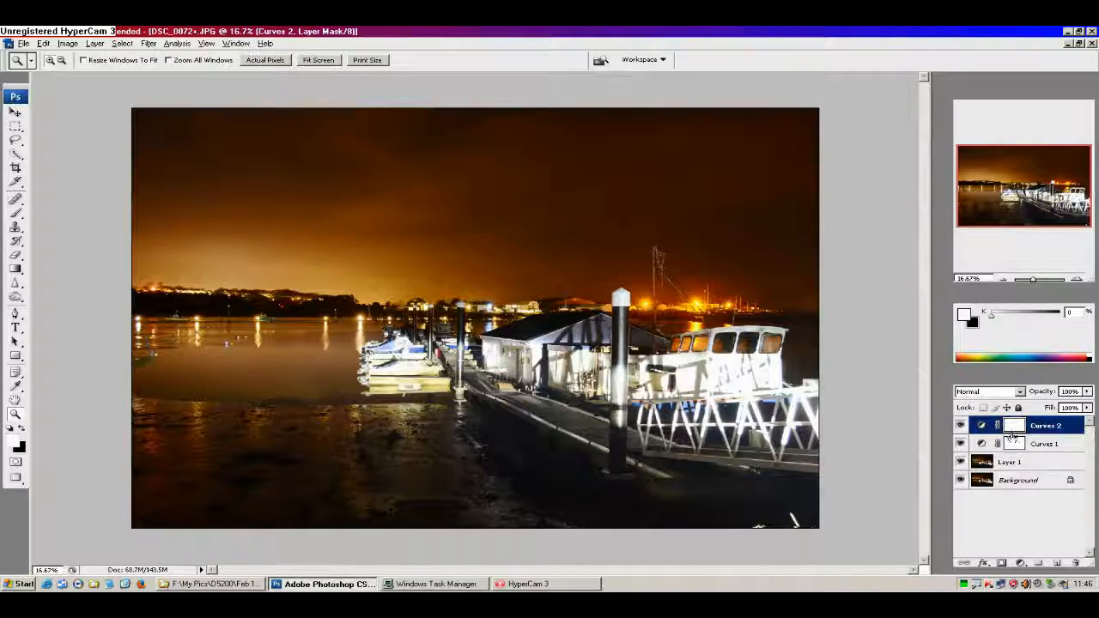
{"action": "key", "text": "ctrl+i"}
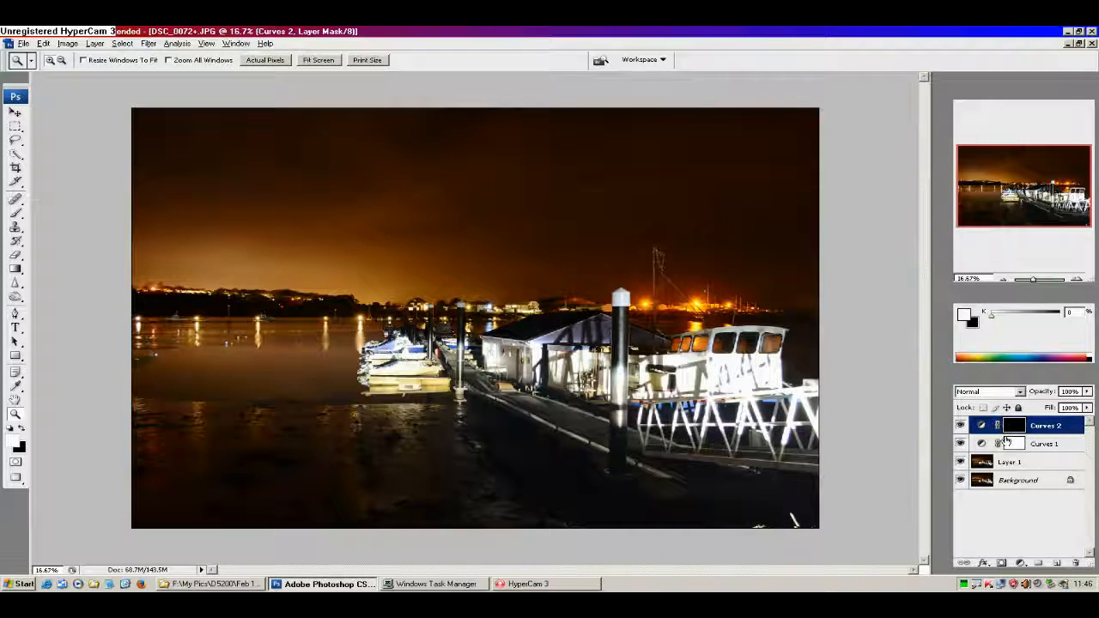
{"action": "left_click", "coordinate": [64, 220]}
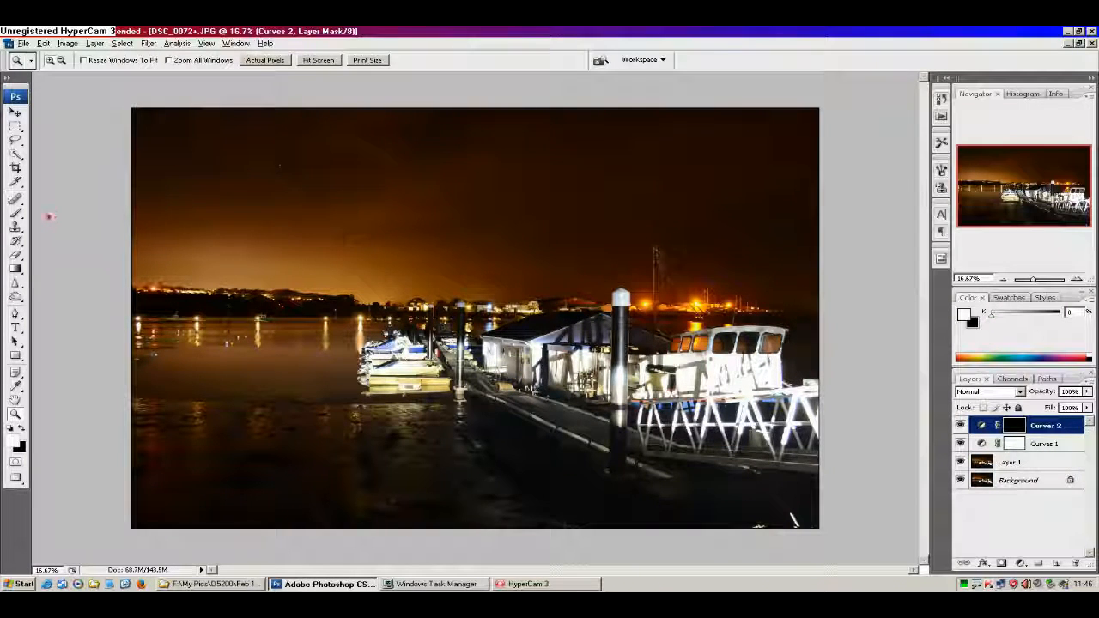
{"action": "mouse_move", "coordinate": [50, 217]}
{"action": "left_mouse_down"}
{"action": "mouse_move", "coordinate": [197, 206]}
{"action": "mouse_move", "coordinate": [220, 218]}
{"action": "left_mouse_up"}
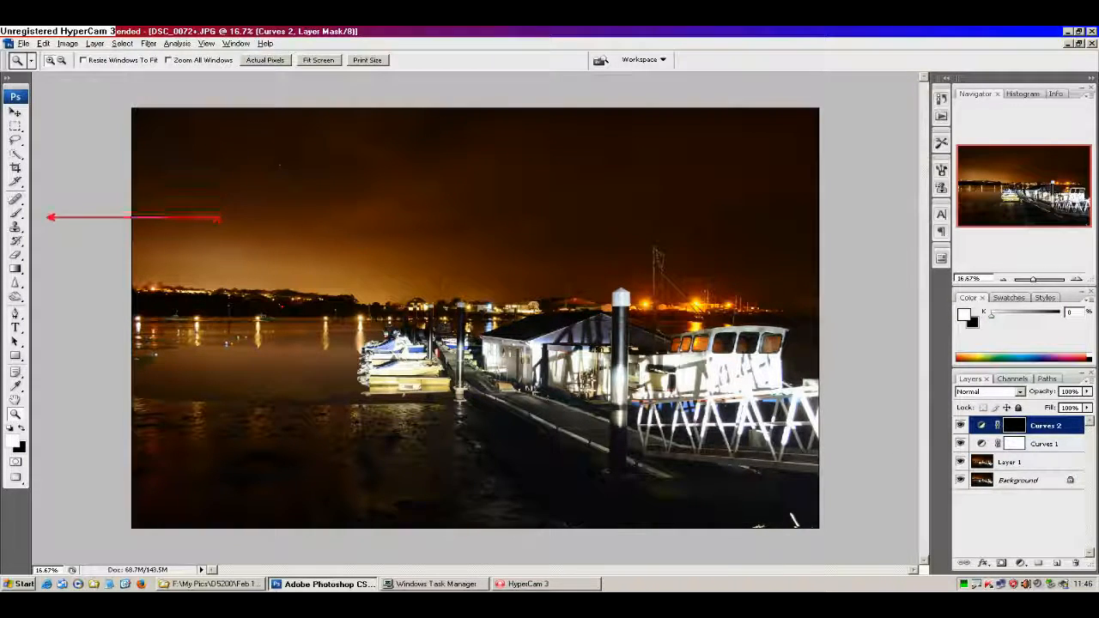
{"action": "key", "text": "Escape"}
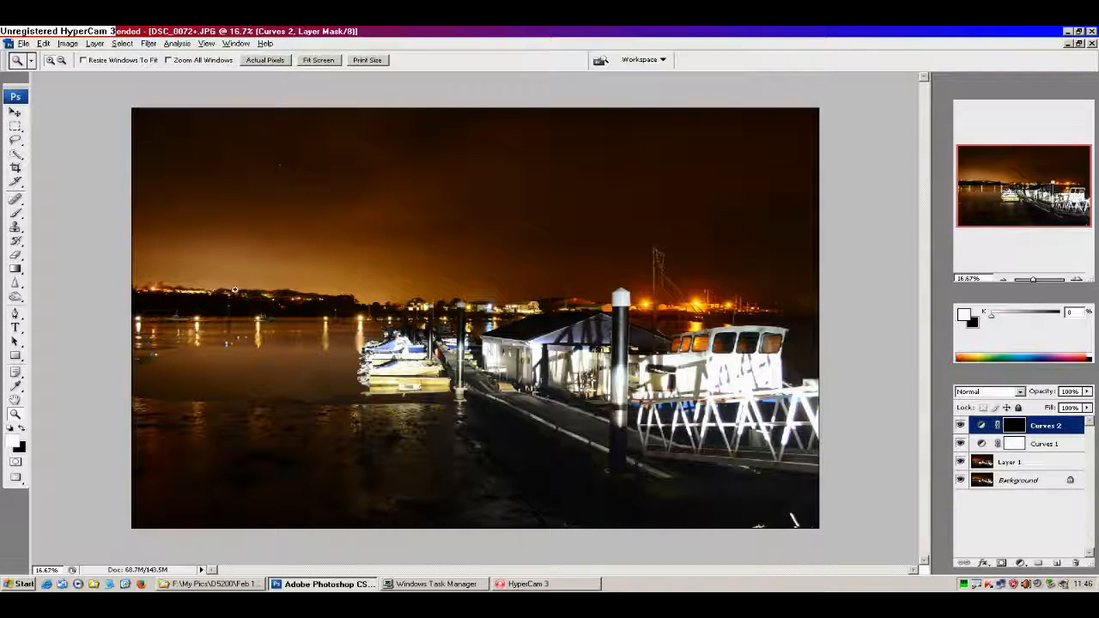
Step: Paint white on the Curves 2 mask across the dark water and mud in the foreground with a soft 700 px brush
{"action": "left_click", "coordinate": [14, 215]}
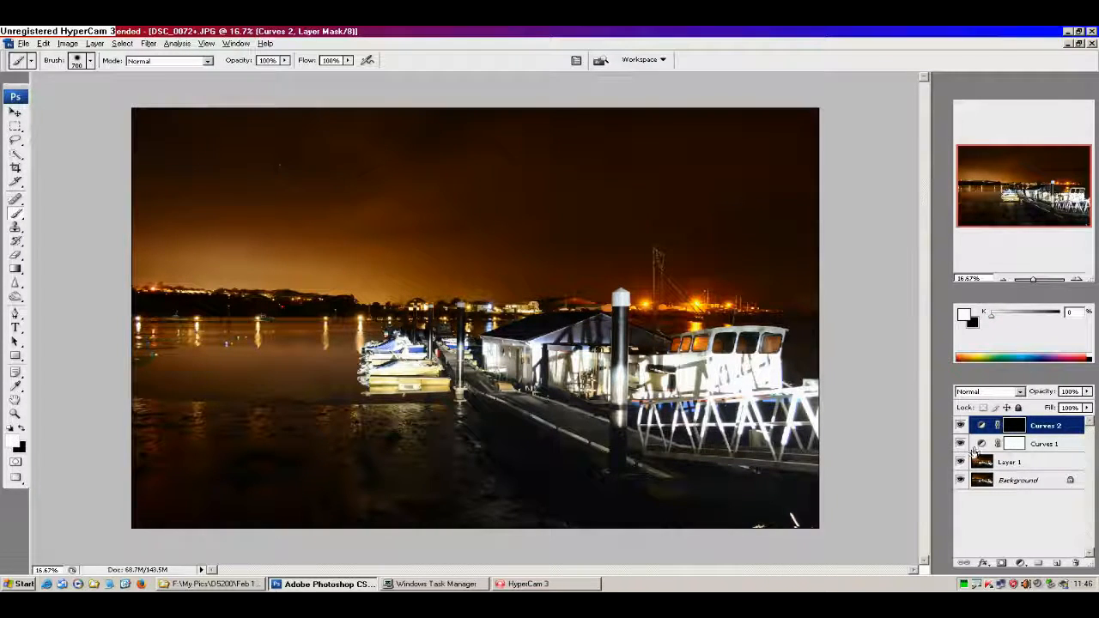
{"action": "key", "text": "ctrl+2"}
{"action": "mouse_move", "coordinate": [1034, 416]}
{"action": "left_mouse_down"}
{"action": "mouse_move", "coordinate": [965, 437]}
{"action": "mouse_move", "coordinate": [1023, 393]}
{"action": "left_mouse_up"}
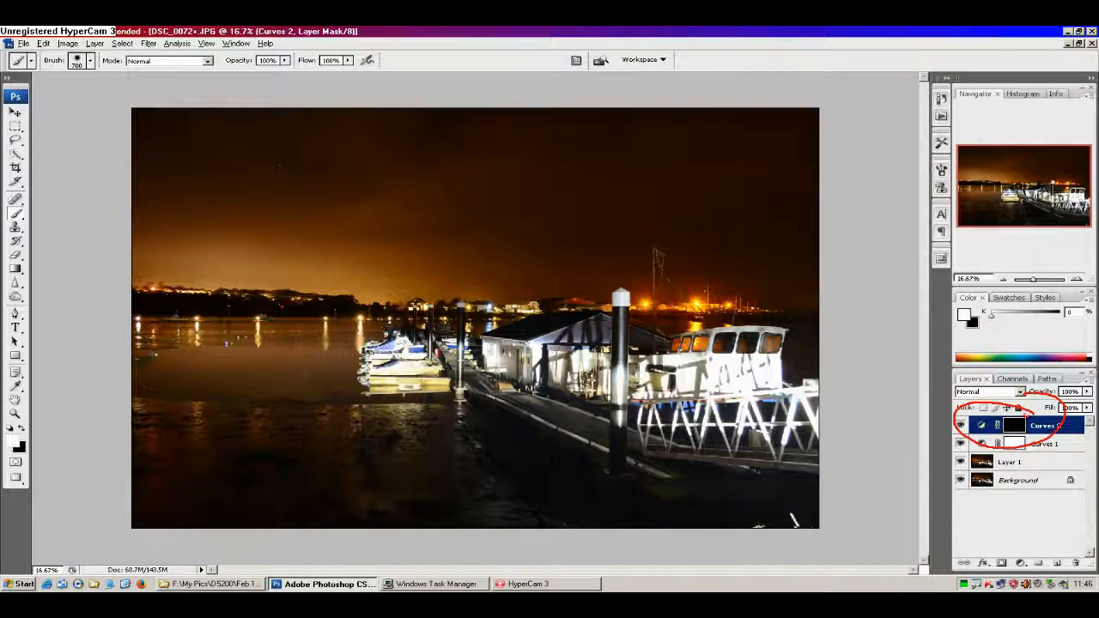
{"action": "key", "text": "Escape"}
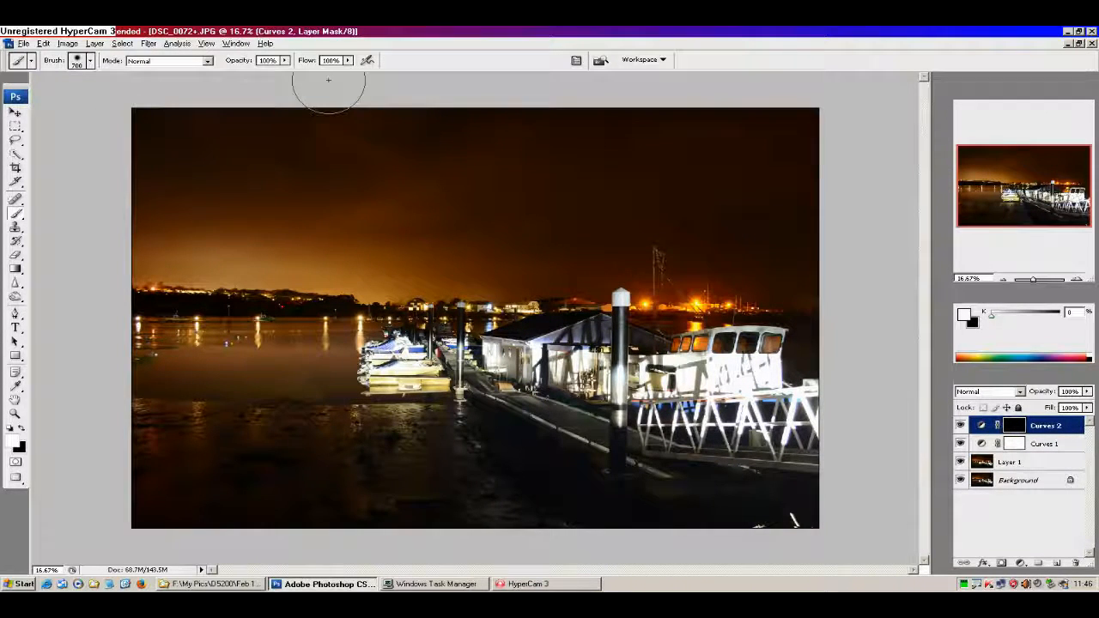
{"action": "left_click", "coordinate": [90, 60]}
{"action": "left_click_drag", "start_coordinate": [57, 139], "coordinate": [52, 139]}
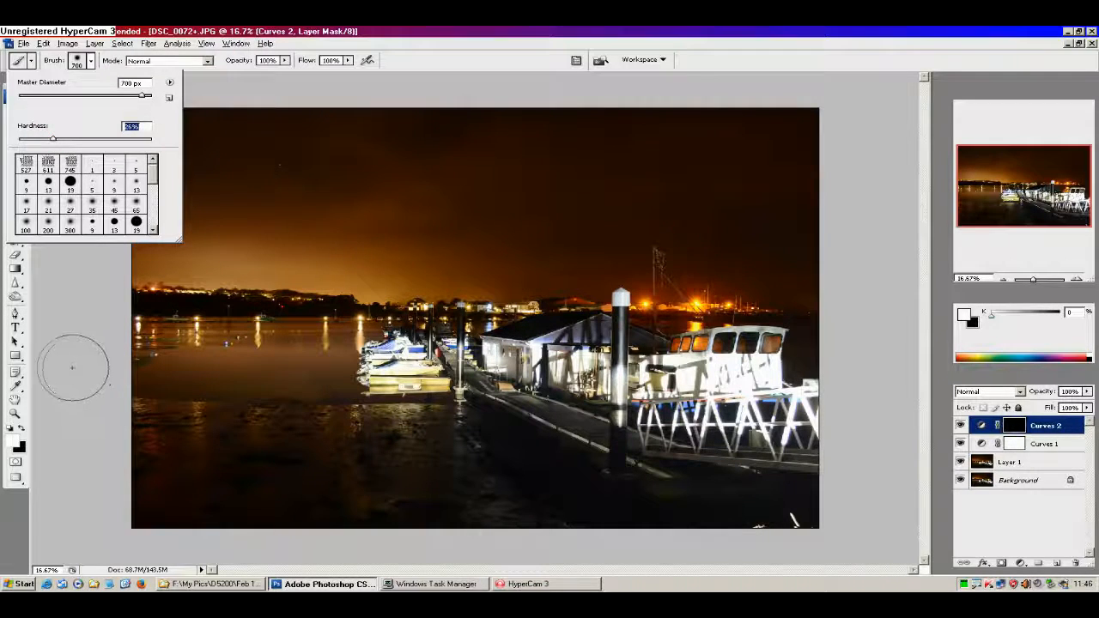
{"action": "left_click", "coordinate": [73, 368]}
{"action": "mouse_move", "coordinate": [102, 436]}
{"action": "left_mouse_down"}
{"action": "mouse_move", "coordinate": [182, 426]}
{"action": "mouse_move", "coordinate": [245, 435]}
{"action": "mouse_move", "coordinate": [143, 439]}
{"action": "mouse_move", "coordinate": [347, 459]}
{"action": "mouse_move", "coordinate": [146, 469]}
{"action": "mouse_move", "coordinate": [264, 487]}
{"action": "mouse_move", "coordinate": [121, 507]}
{"action": "mouse_move", "coordinate": [464, 506]}
{"action": "mouse_move", "coordinate": [355, 485]}
{"action": "mouse_move", "coordinate": [419, 449]}
{"action": "mouse_move", "coordinate": [342, 446]}
{"action": "mouse_move", "coordinate": [439, 432]}
{"action": "mouse_move", "coordinate": [567, 529]}
{"action": "mouse_move", "coordinate": [468, 472]}
{"action": "mouse_move", "coordinate": [487, 462]}
{"action": "mouse_move", "coordinate": [570, 511]}
{"action": "mouse_move", "coordinate": [476, 441]}
{"action": "mouse_move", "coordinate": [555, 474]}
{"action": "mouse_move", "coordinate": [507, 412]}
{"action": "mouse_move", "coordinate": [666, 495]}
{"action": "mouse_move", "coordinate": [773, 506]}
{"action": "mouse_move", "coordinate": [807, 490]}
{"action": "mouse_move", "coordinate": [707, 482]}
{"action": "mouse_move", "coordinate": [834, 491]}
{"action": "mouse_move", "coordinate": [713, 507]}
{"action": "mouse_move", "coordinate": [550, 474]}
{"action": "mouse_move", "coordinate": [513, 426]}
{"action": "mouse_move", "coordinate": [525, 444]}
{"action": "mouse_move", "coordinate": [130, 414]}
{"action": "mouse_move", "coordinate": [390, 464]}
{"action": "mouse_move", "coordinate": [179, 473]}
{"action": "mouse_move", "coordinate": [320, 493]}
{"action": "mouse_move", "coordinate": [144, 513]}
{"action": "mouse_move", "coordinate": [576, 516]}
{"action": "mouse_move", "coordinate": [498, 462]}
{"action": "mouse_move", "coordinate": [776, 515]}
{"action": "left_mouse_up"}
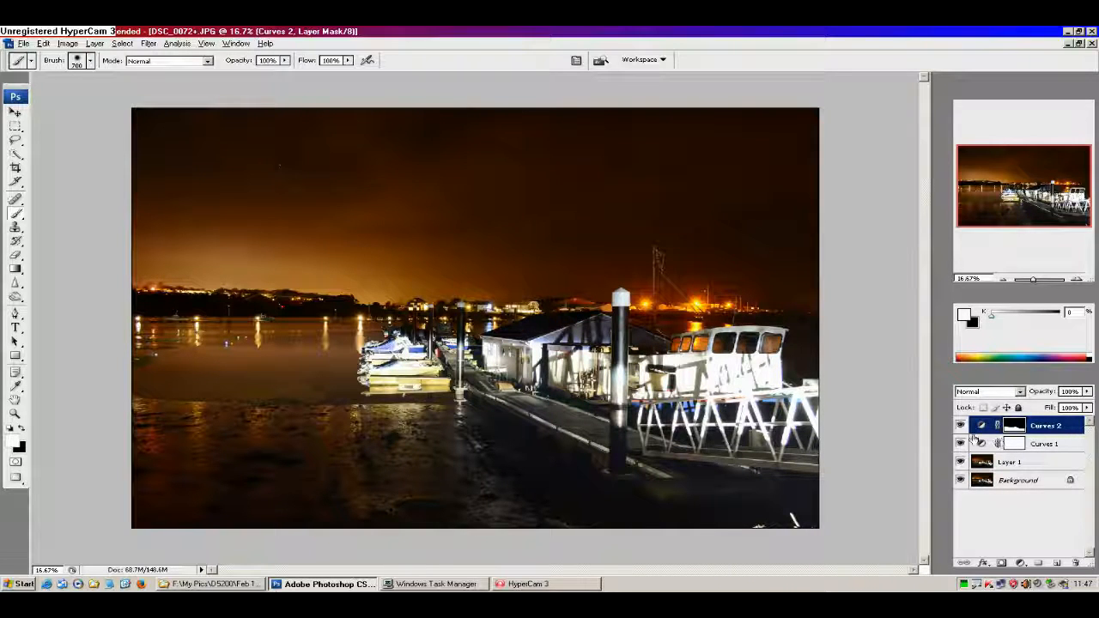
Step: Compare the photo with the Curves 1 and Curves 2 adjustment layers hidden and shown
{"action": "left_click_drag", "start_coordinate": [960, 425], "coordinate": [960, 450]}
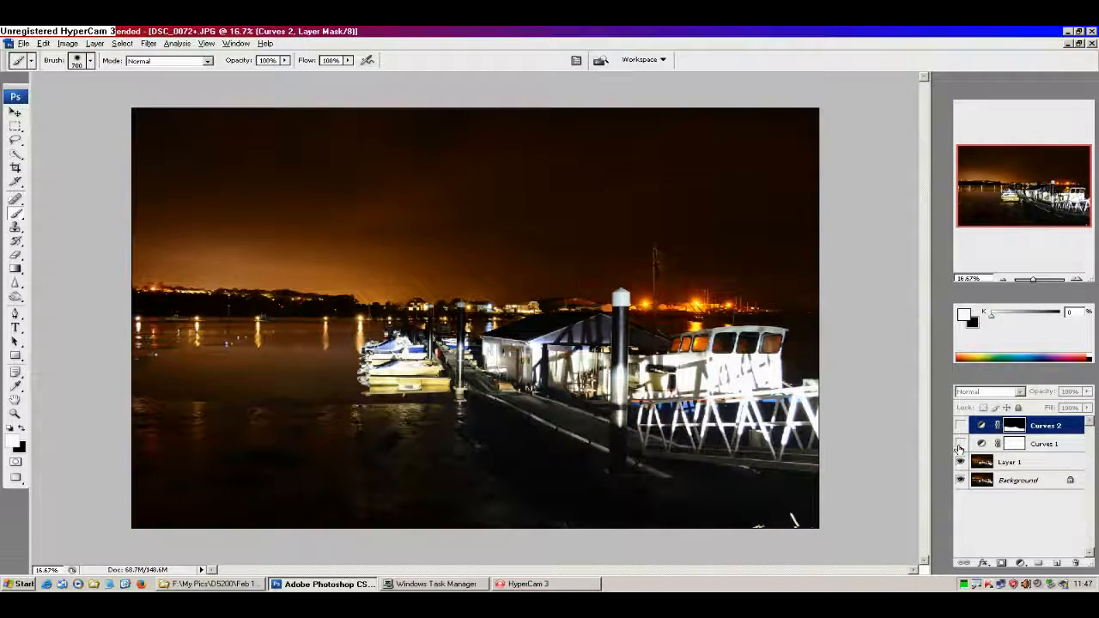
{"action": "left_click", "coordinate": [962, 441]}
{"action": "left_click", "coordinate": [960, 425]}
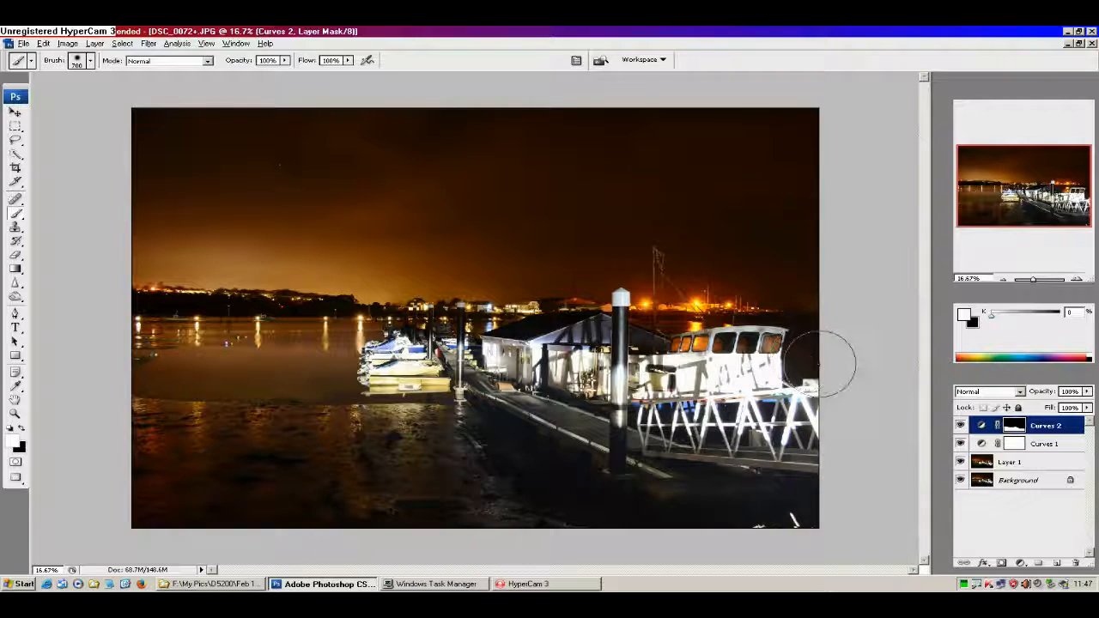
{"action": "left_click_drag", "start_coordinate": [820, 364], "coordinate": [801, 357]}
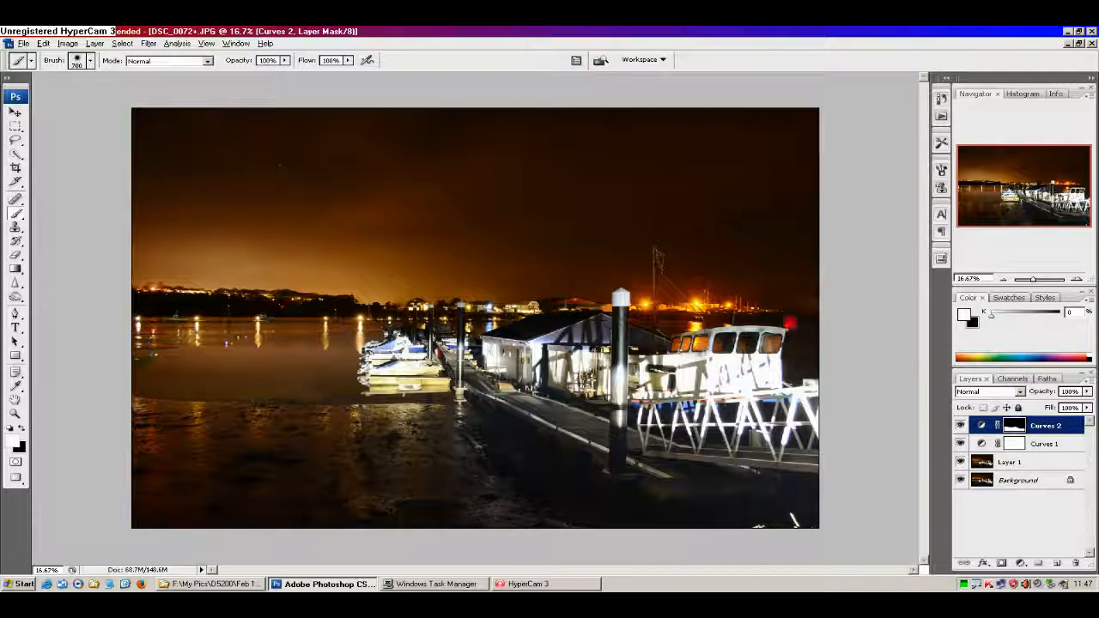
{"action": "left_click", "coordinate": [560, 443]}
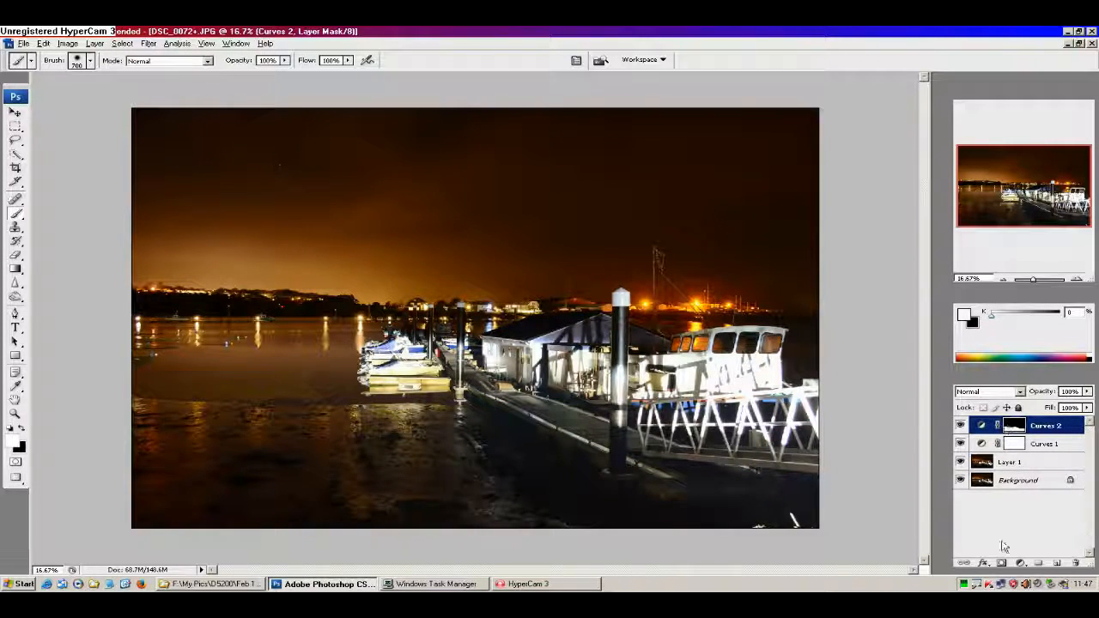
Step: Add a Brightness/Contrast adjustment layer above Curves 2 with the contrast set to +2
{"action": "left_click", "coordinate": [1021, 563]}
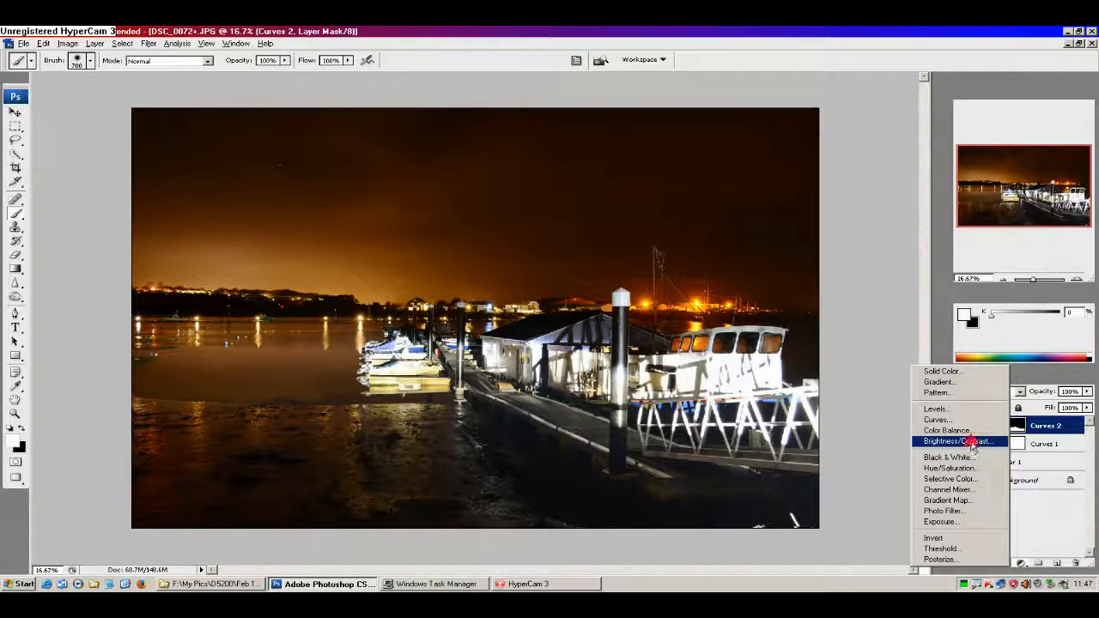
{"action": "left_click", "coordinate": [974, 449]}
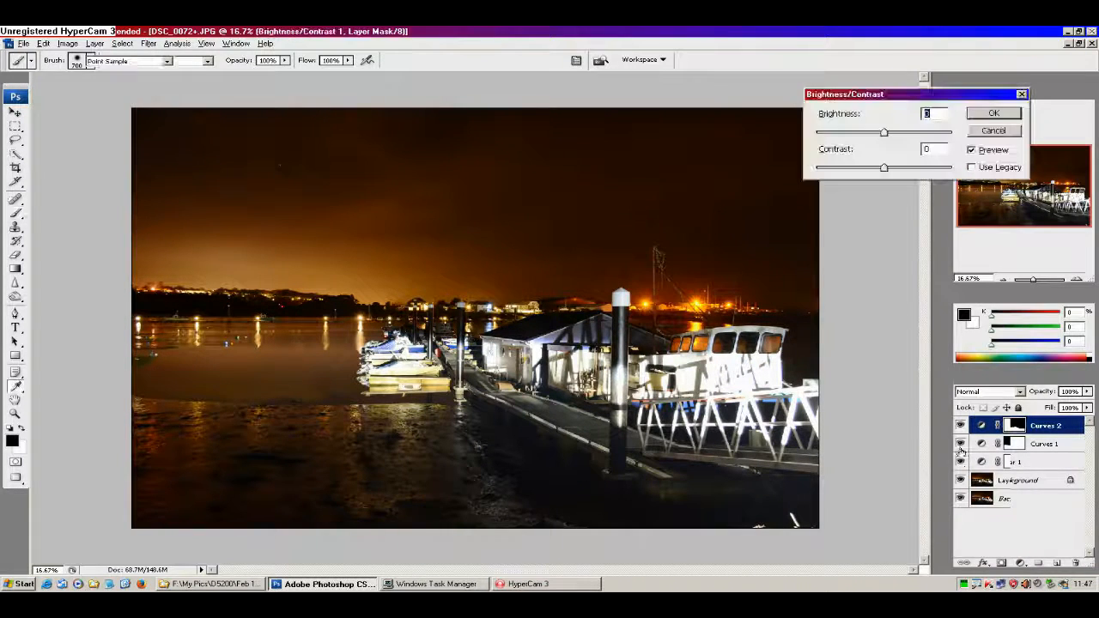
{"action": "left_click", "coordinate": [935, 149]}
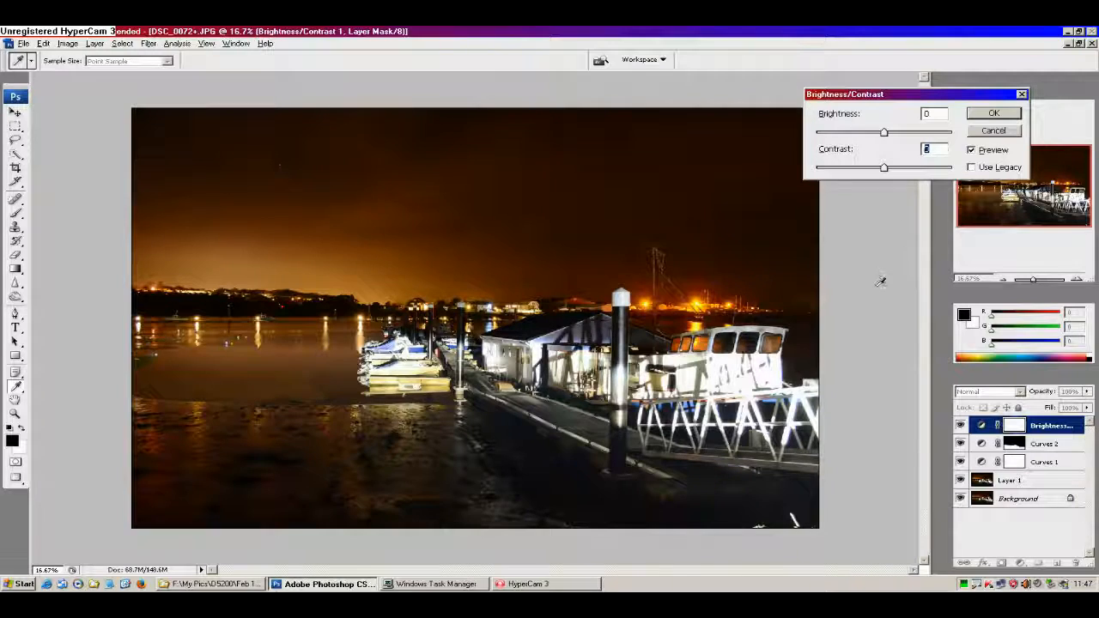
{"action": "key", "text": "Up"}
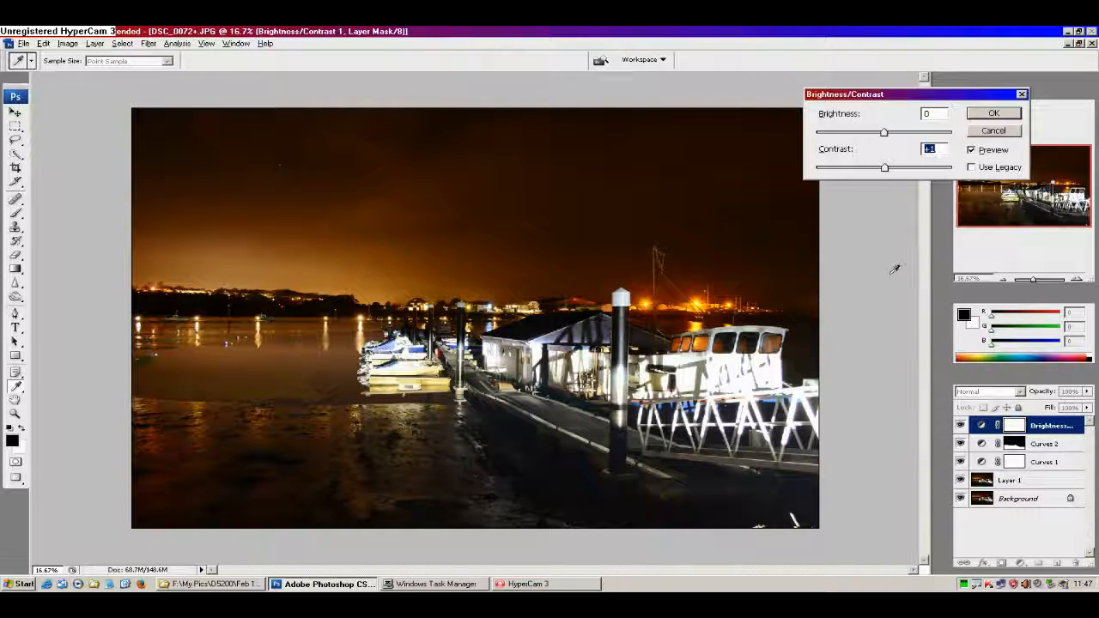
{"action": "key", "text": "Up"}
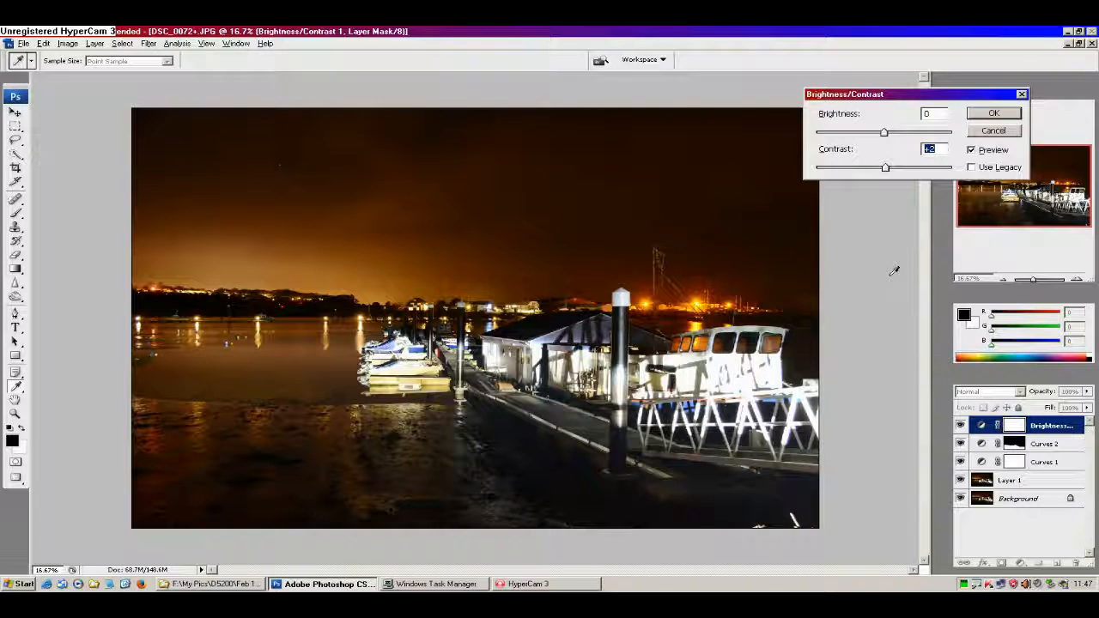
{"action": "left_click", "coordinate": [994, 113]}
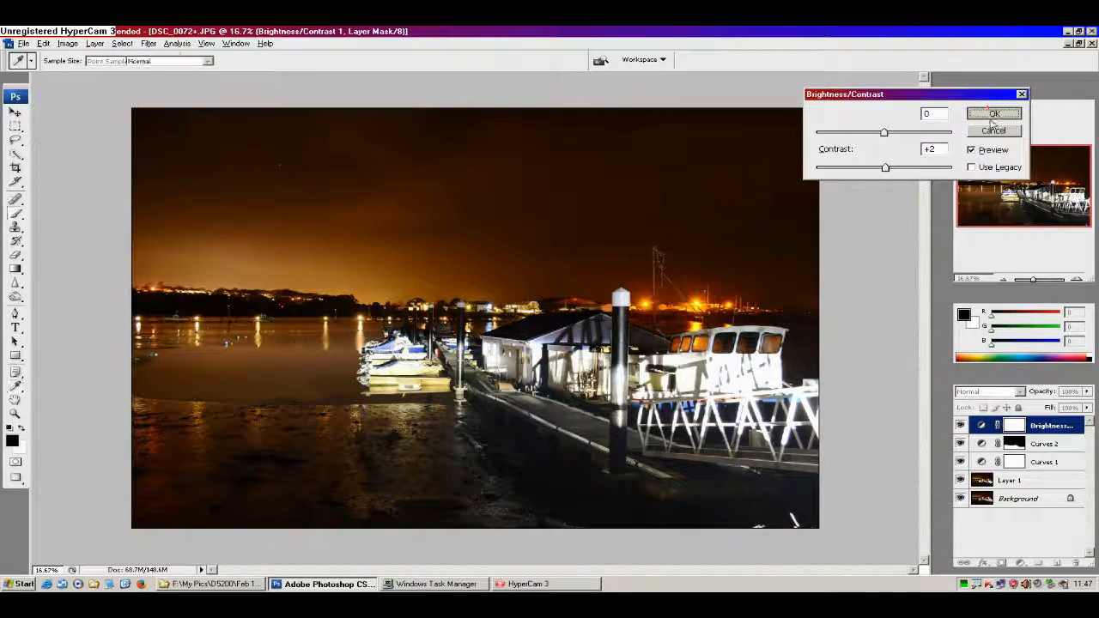
Step: Invert the Brightness/Contrast mask to black, then paint it white over the boathouse, boat and gangway and inspect the mask
{"action": "left_click", "coordinate": [1015, 426]}
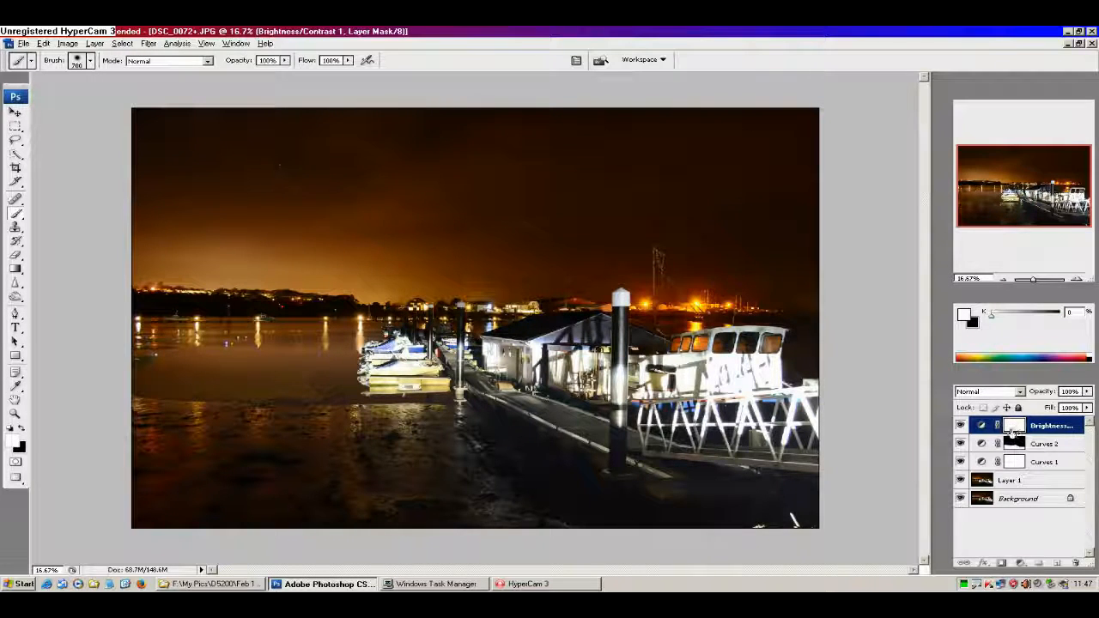
{"action": "left_click", "coordinate": [1015, 427]}
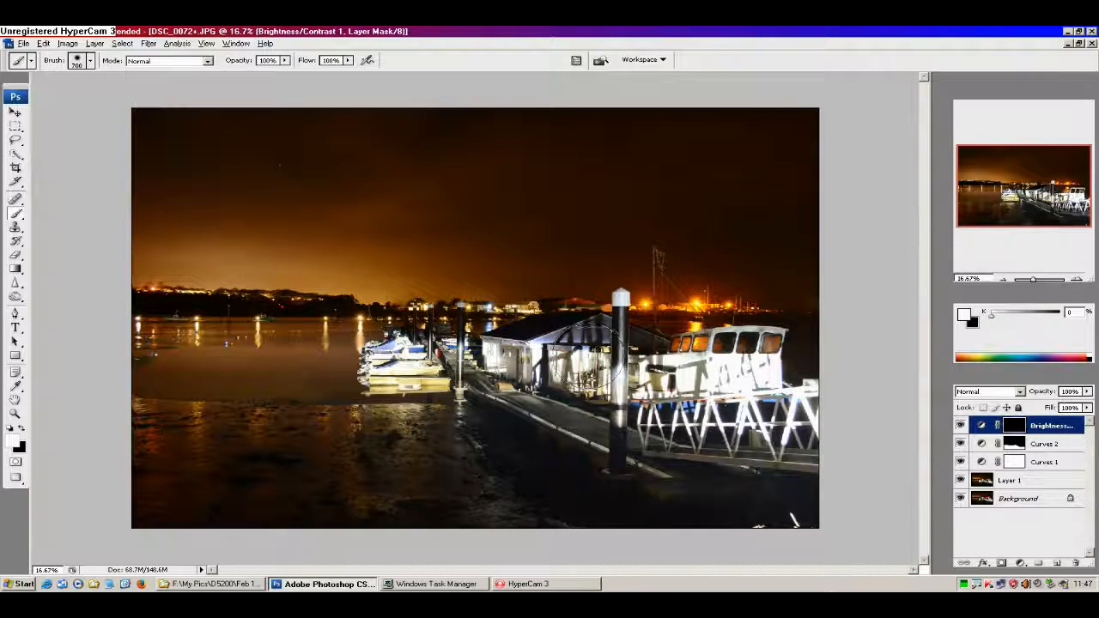
{"action": "left_click", "coordinate": [21, 432]}
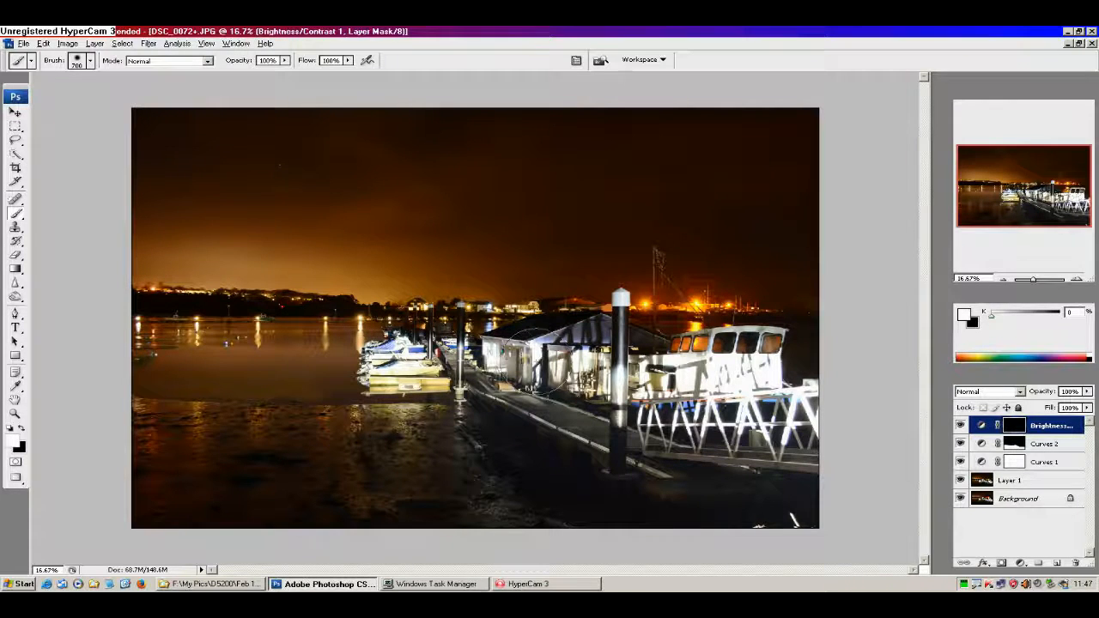
{"action": "left_click", "coordinate": [589, 348]}
{"action": "mouse_move", "coordinate": [589, 348]}
{"action": "left_mouse_down"}
{"action": "mouse_move", "coordinate": [614, 393]}
{"action": "mouse_move", "coordinate": [544, 388]}
{"action": "mouse_move", "coordinate": [487, 337]}
{"action": "mouse_move", "coordinate": [607, 368]}
{"action": "mouse_move", "coordinate": [777, 361]}
{"action": "mouse_move", "coordinate": [760, 369]}
{"action": "mouse_move", "coordinate": [769, 429]}
{"action": "mouse_move", "coordinate": [823, 423]}
{"action": "mouse_move", "coordinate": [532, 348]}
{"action": "mouse_move", "coordinate": [614, 399]}
{"action": "mouse_move", "coordinate": [546, 361]}
{"action": "mouse_move", "coordinate": [623, 352]}
{"action": "mouse_move", "coordinate": [765, 363]}
{"action": "mouse_move", "coordinate": [734, 404]}
{"action": "mouse_move", "coordinate": [550, 389]}
{"action": "mouse_move", "coordinate": [476, 360]}
{"action": "mouse_move", "coordinate": [563, 392]}
{"action": "mouse_move", "coordinate": [635, 387]}
{"action": "left_mouse_up"}
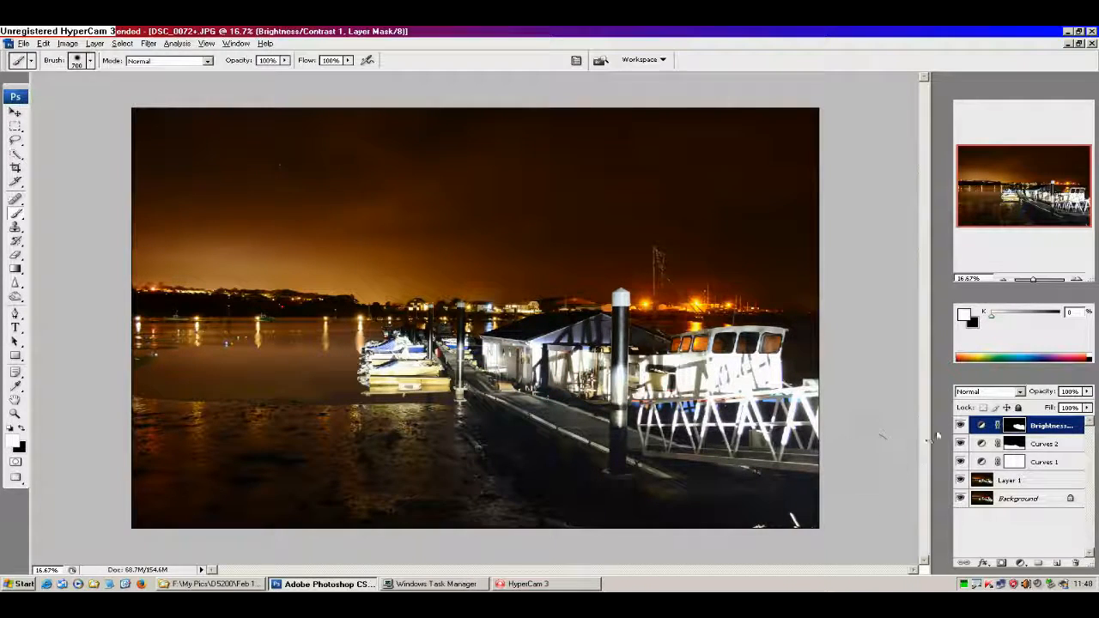
{"action": "left_click", "coordinate": [1018, 425], "text": "alt"}
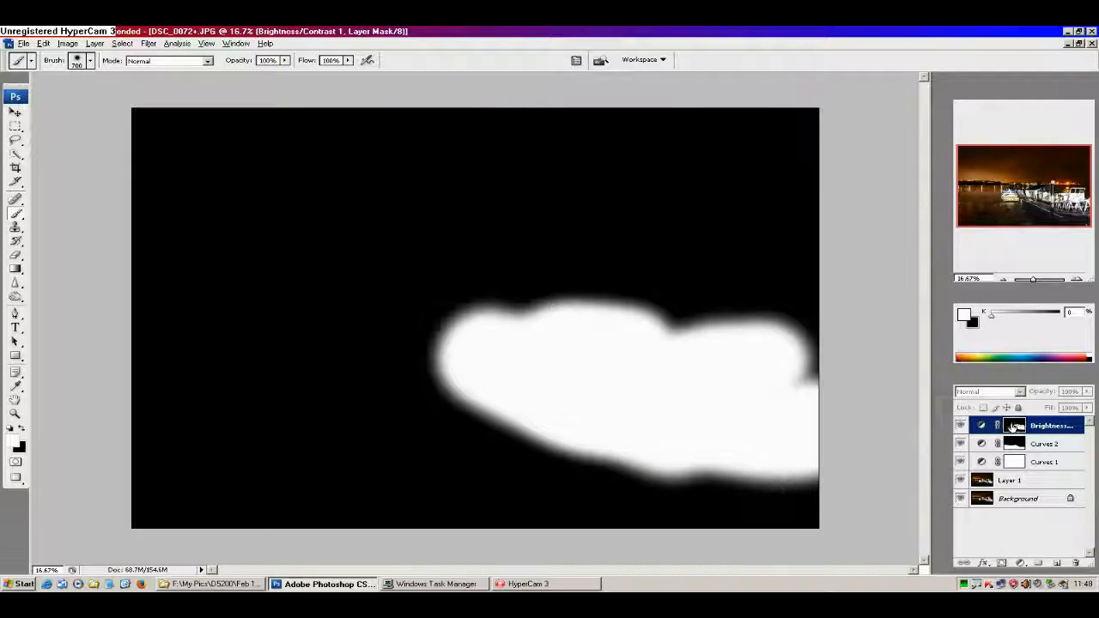
{"action": "left_click", "coordinate": [1016, 427], "text": "alt"}
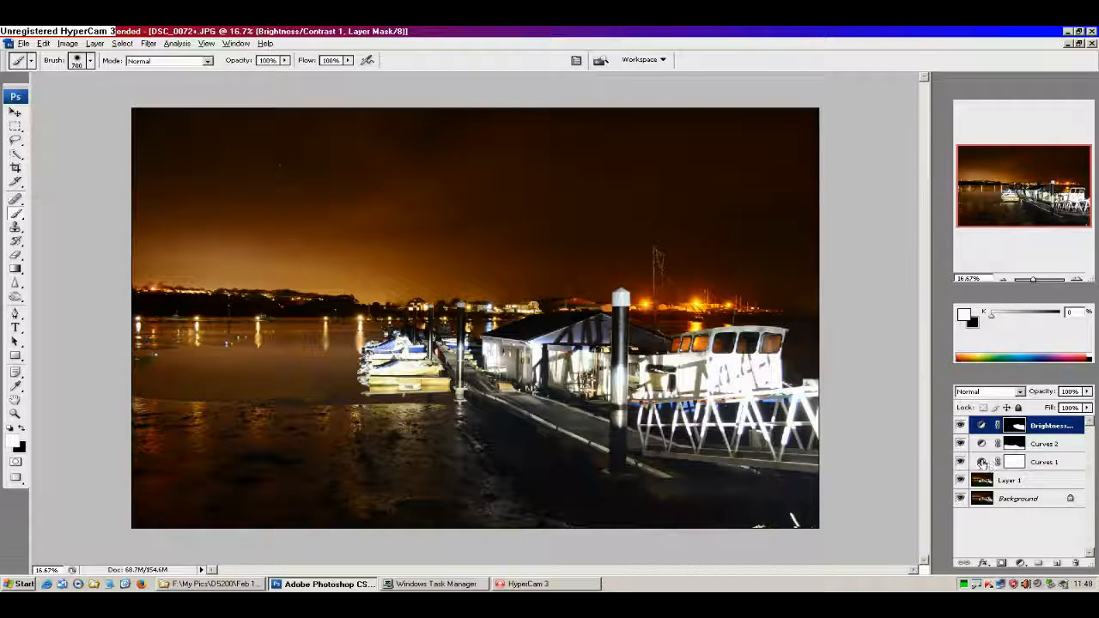
Step: Add a Curves adjustment layer directly above Curves 1, slightly brightening the midtones with a point at input 120, output 125
{"action": "left_click", "coordinate": [987, 464]}
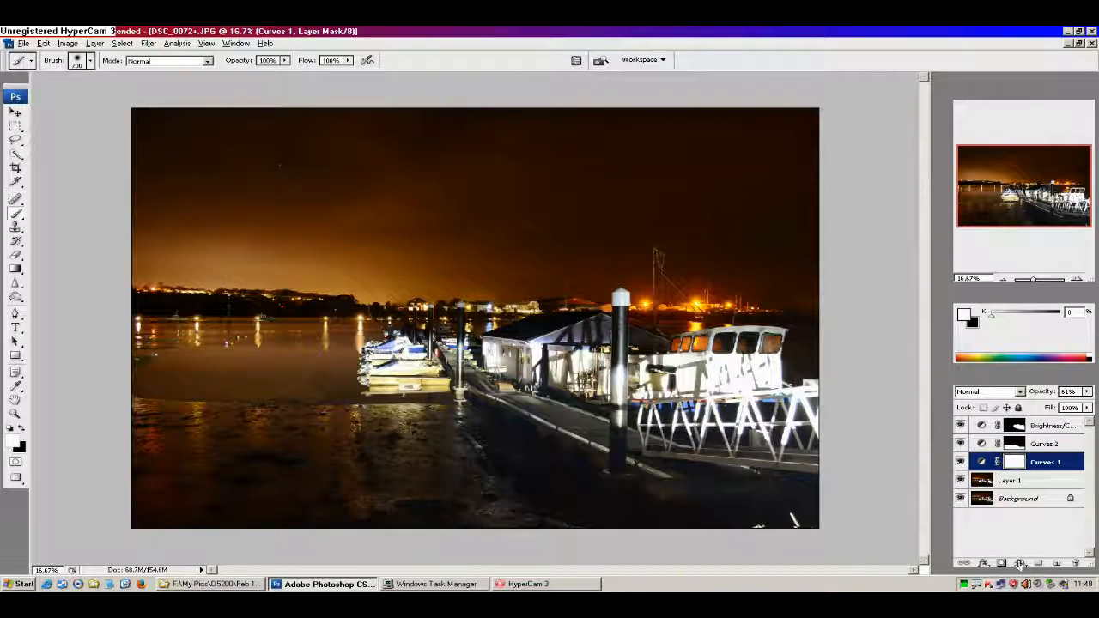
{"action": "left_click", "coordinate": [1019, 563]}
{"action": "left_click", "coordinate": [946, 423]}
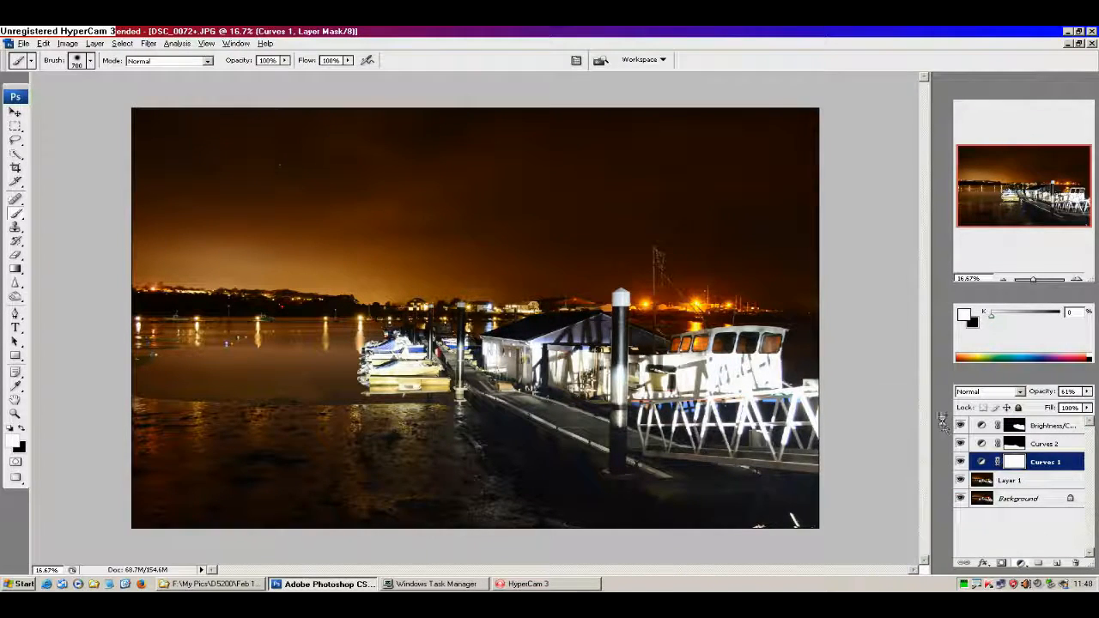
{"action": "left_click_drag", "start_coordinate": [927, 221], "coordinate": [919, 224]}
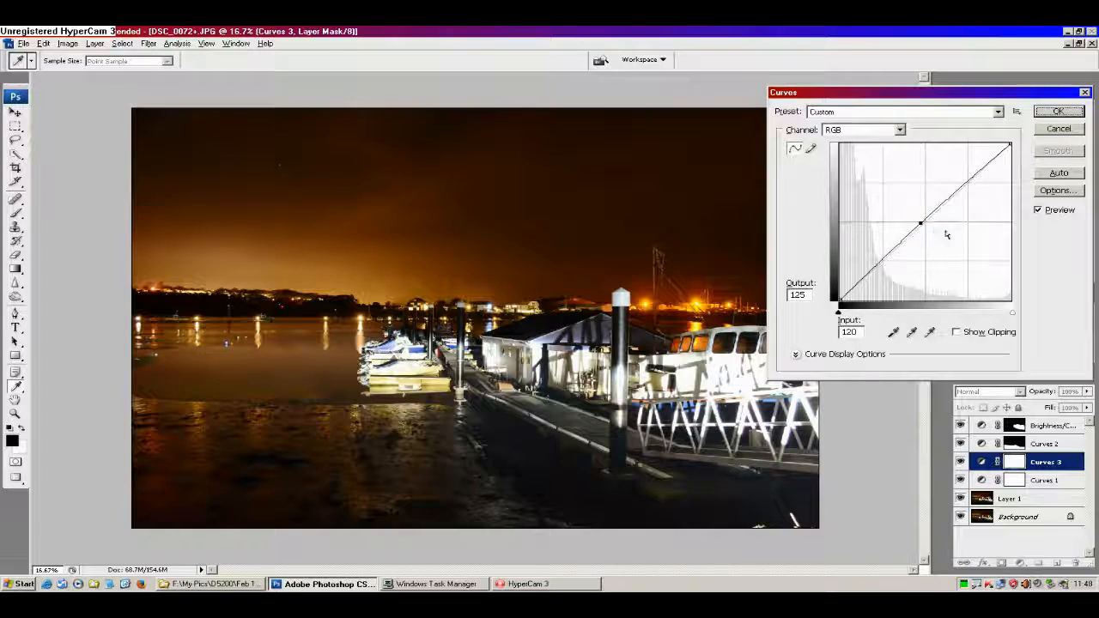
{"action": "left_click", "coordinate": [1048, 114]}
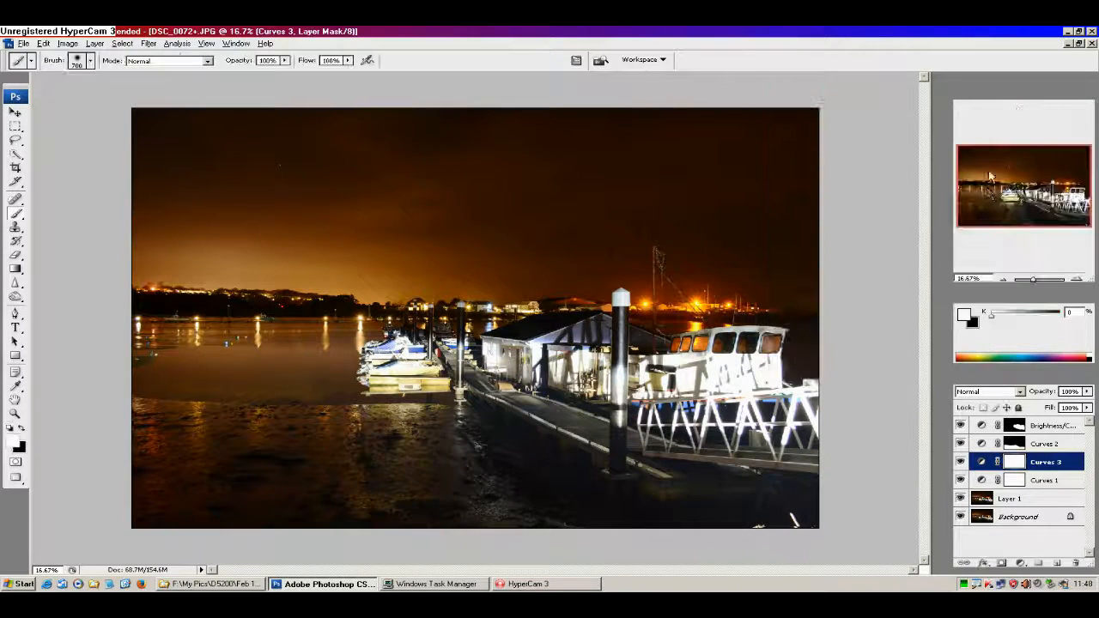
Step: Compare the photo with the Curves 3 adjustment layer hidden and shown
{"action": "left_click", "coordinate": [962, 463]}
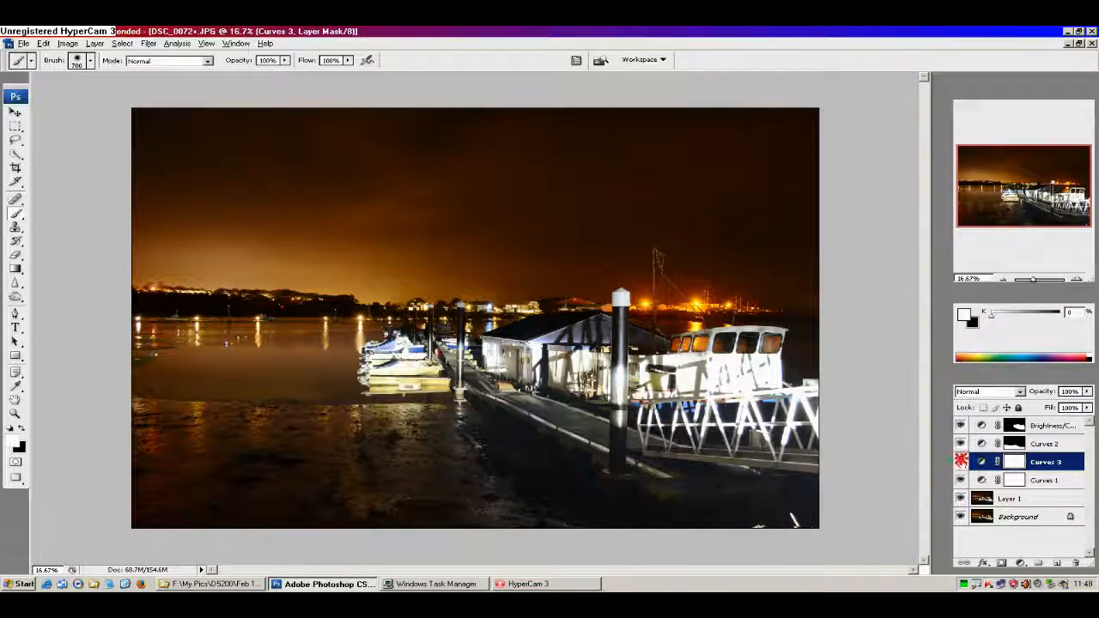
{"action": "left_click", "coordinate": [962, 462]}
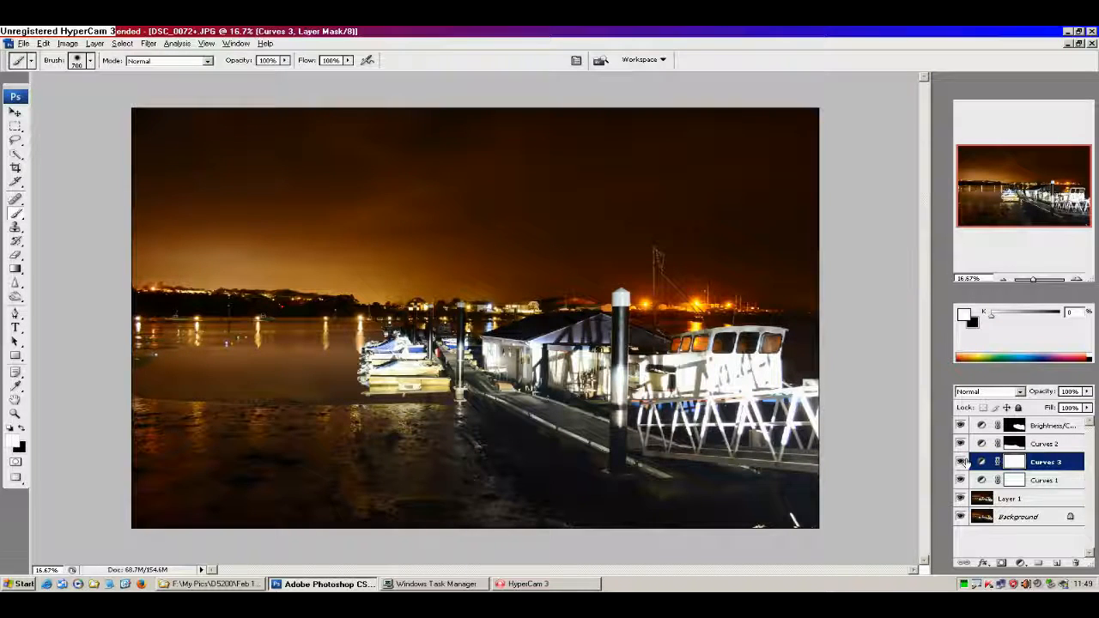
{"action": "left_click", "coordinate": [962, 463]}
{"action": "left_click", "coordinate": [962, 463]}
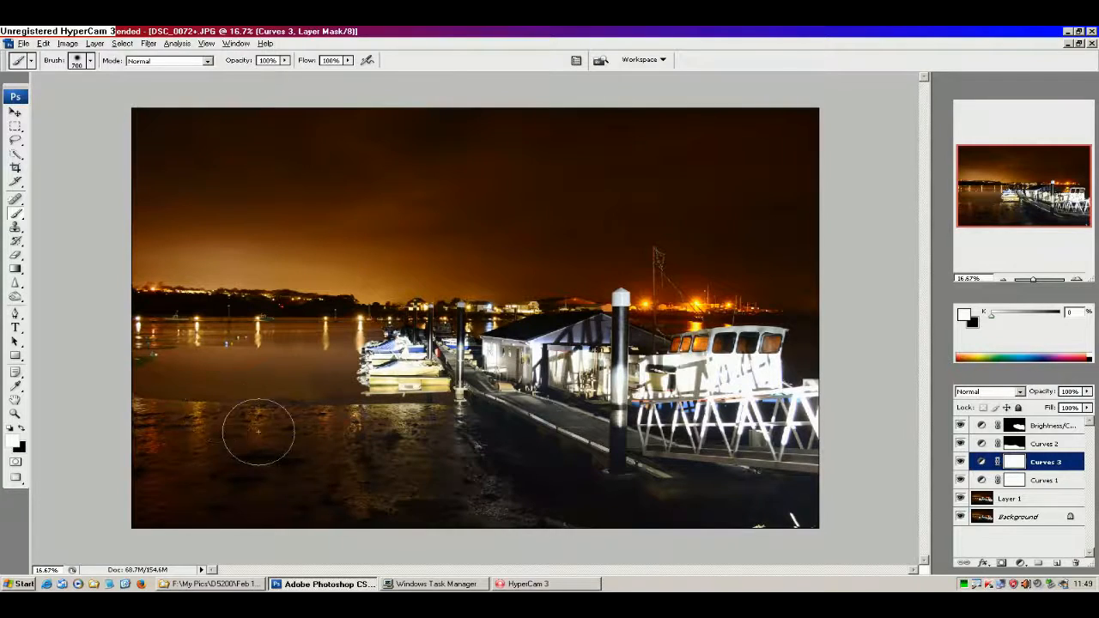
Step: Paint black on the Curves 3 mask over the boathouse, boat and gangway, and inspect the mask on its own
{"action": "key", "text": "x"}
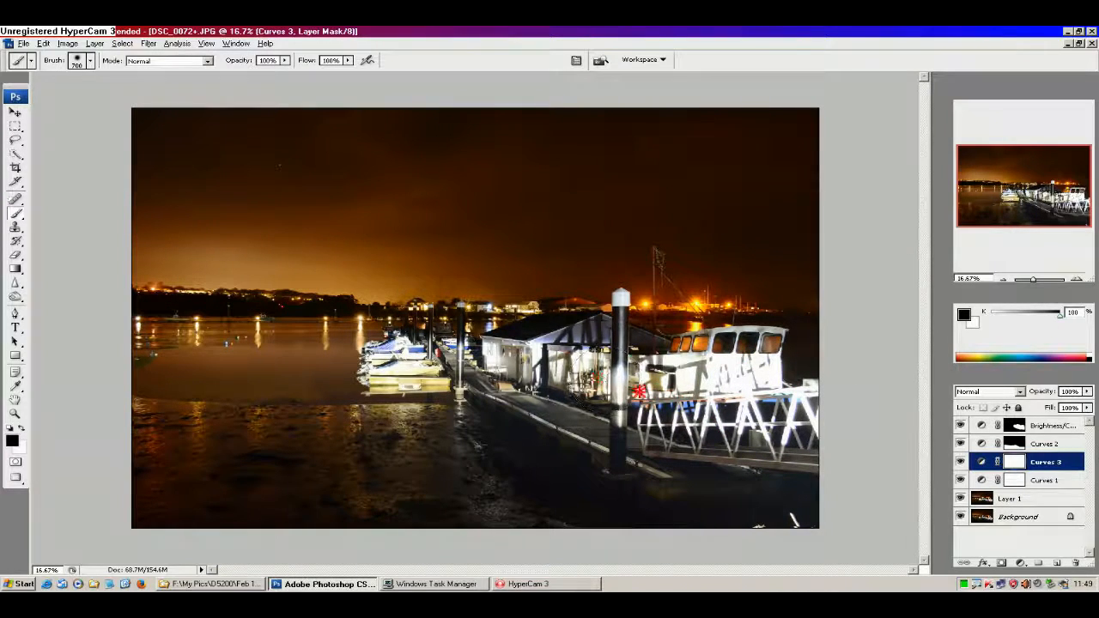
{"action": "mouse_move", "coordinate": [720, 355]}
{"action": "left_mouse_down"}
{"action": "mouse_move", "coordinate": [762, 426]}
{"action": "mouse_move", "coordinate": [692, 404]}
{"action": "left_mouse_up"}
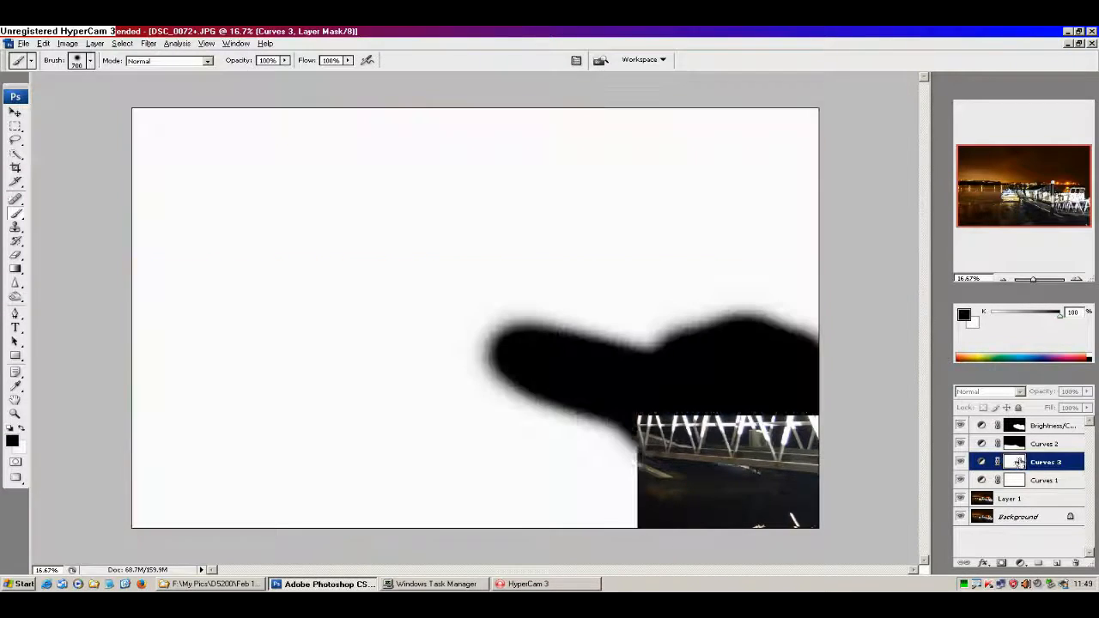
{"action": "left_click", "coordinate": [1016, 464], "text": "alt"}
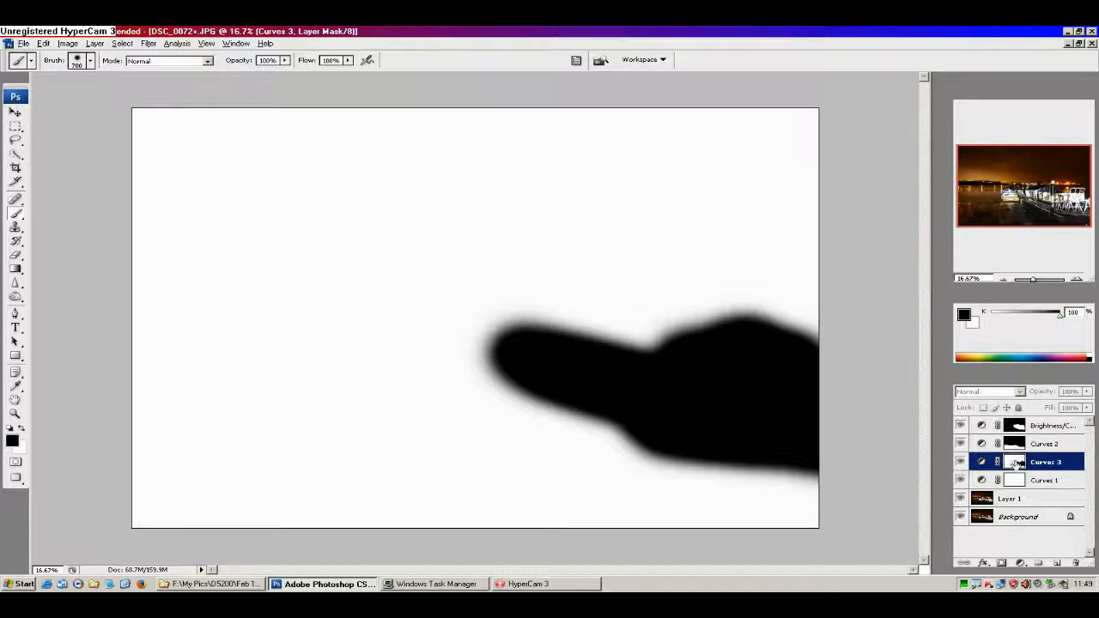
{"action": "left_click", "coordinate": [1015, 464], "text": "alt"}
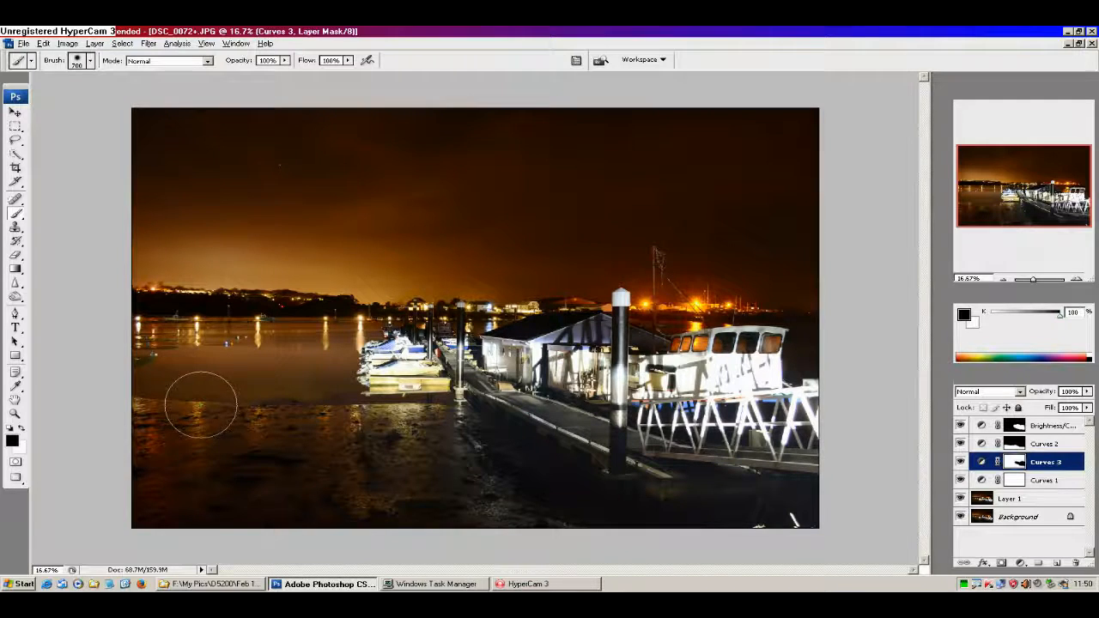
{"action": "mouse_move", "coordinate": [120, 408]}
{"action": "left_mouse_down"}
{"action": "mouse_move", "coordinate": [115, 465]}
{"action": "mouse_move", "coordinate": [206, 431]}
{"action": "mouse_move", "coordinate": [402, 448]}
{"action": "mouse_move", "coordinate": [388, 485]}
{"action": "mouse_move", "coordinate": [491, 463]}
{"action": "mouse_move", "coordinate": [583, 493]}
{"action": "mouse_move", "coordinate": [502, 431]}
{"action": "mouse_move", "coordinate": [408, 409]}
{"action": "mouse_move", "coordinate": [155, 391]}
{"action": "mouse_move", "coordinate": [101, 430]}
{"action": "left_mouse_up"}
{"action": "mouse_move", "coordinate": [404, 329]}
{"action": "left_mouse_down"}
{"action": "mouse_move", "coordinate": [341, 377]}
{"action": "mouse_move", "coordinate": [454, 407]}
{"action": "mouse_move", "coordinate": [385, 327]}
{"action": "mouse_move", "coordinate": [651, 301]}
{"action": "mouse_move", "coordinate": [864, 350]}
{"action": "mouse_move", "coordinate": [799, 439]}
{"action": "mouse_move", "coordinate": [808, 431]}
{"action": "mouse_move", "coordinate": [636, 426]}
{"action": "mouse_move", "coordinate": [508, 385]}
{"action": "mouse_move", "coordinate": [462, 397]}
{"action": "left_mouse_up"}
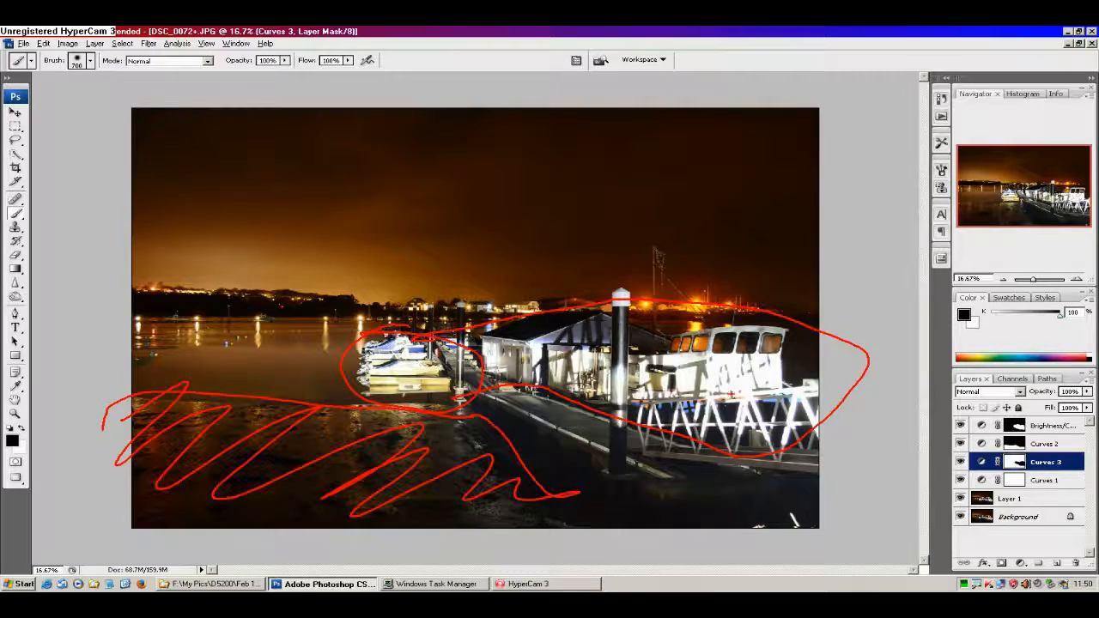
{"action": "key", "text": "Escape"}
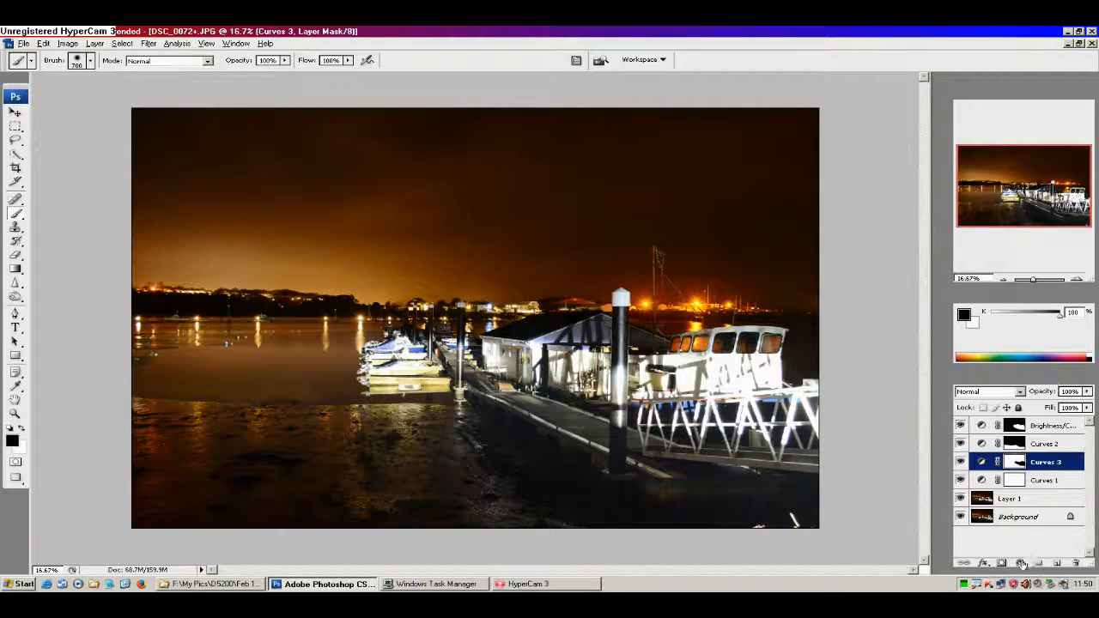
Step: Add a Hue/Saturation adjustment layer above the Brightness/Contrast layer with the master saturation set to +10
{"action": "left_click", "coordinate": [1043, 426]}
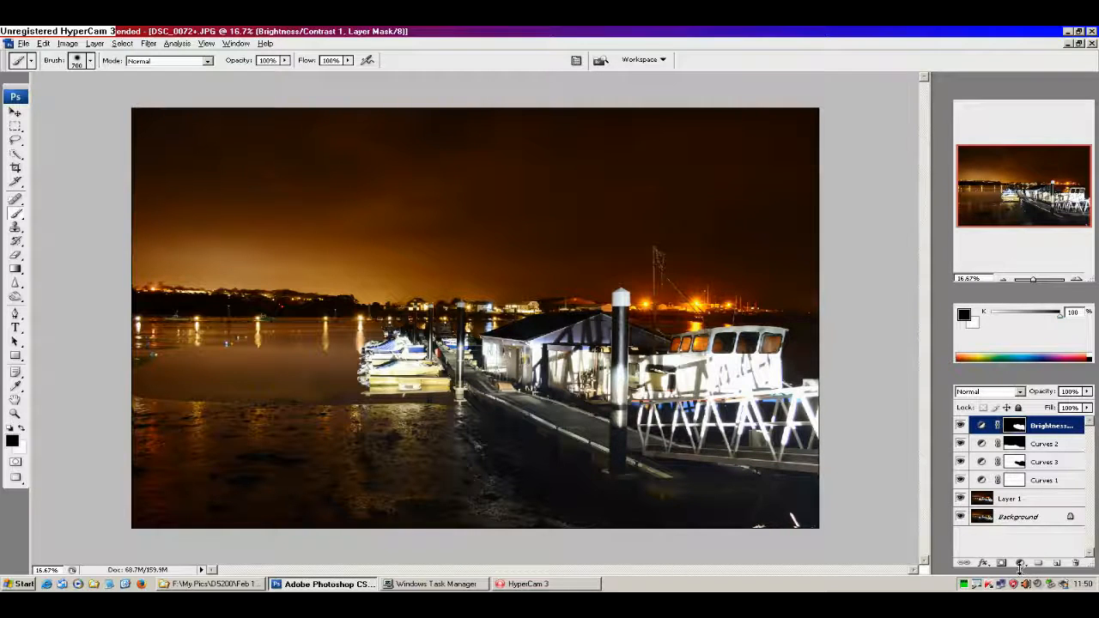
{"action": "left_click", "coordinate": [1022, 564]}
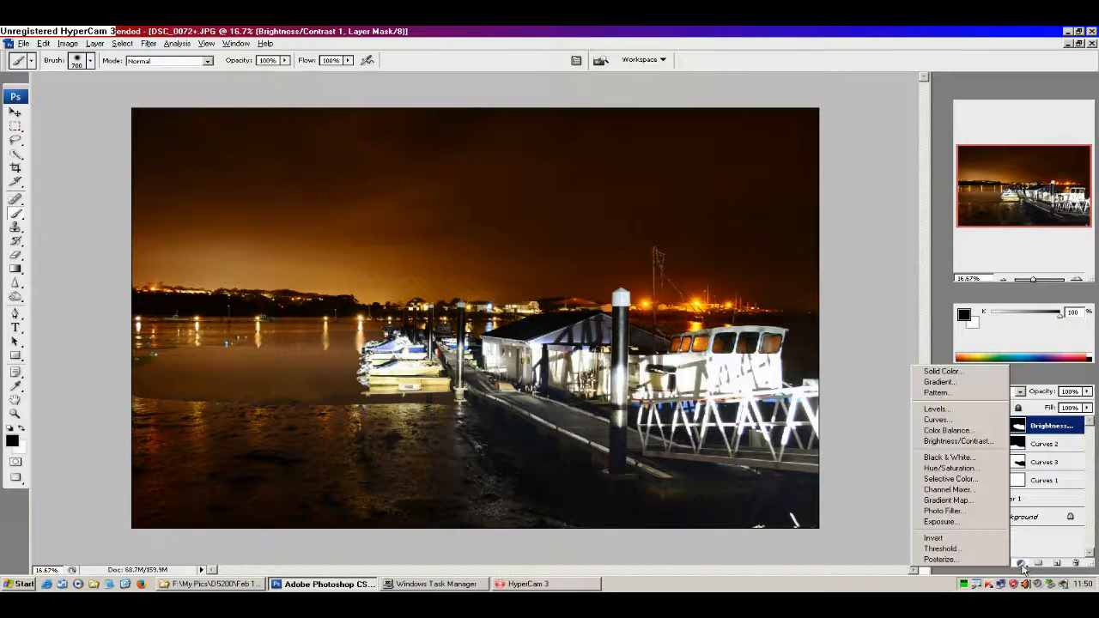
{"action": "left_click", "coordinate": [951, 469]}
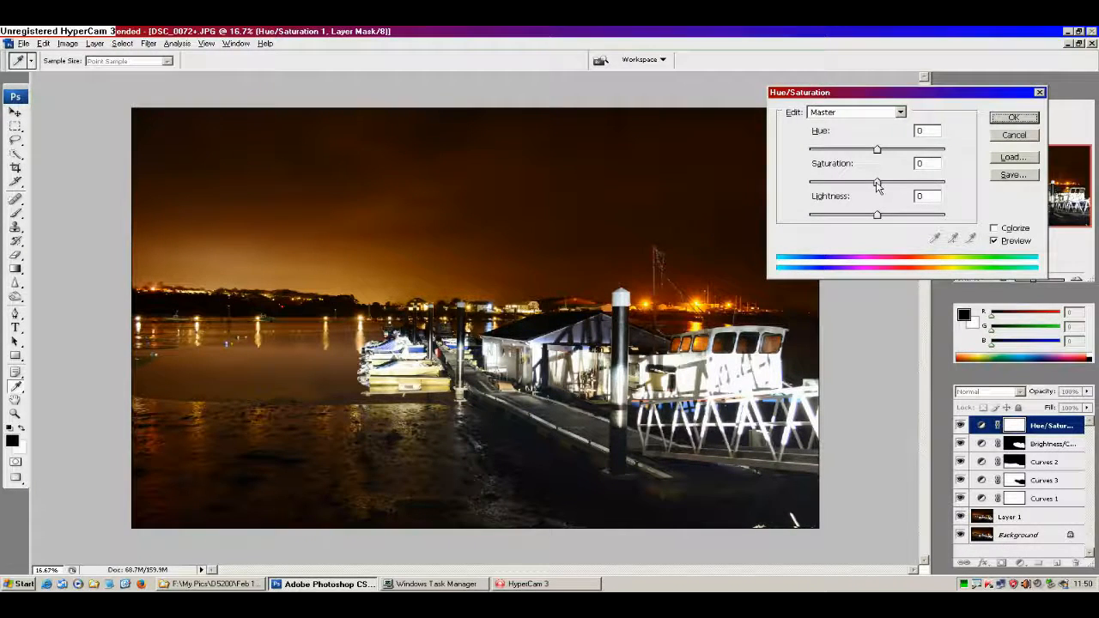
{"action": "left_click_drag", "start_coordinate": [877, 185], "coordinate": [883, 187]}
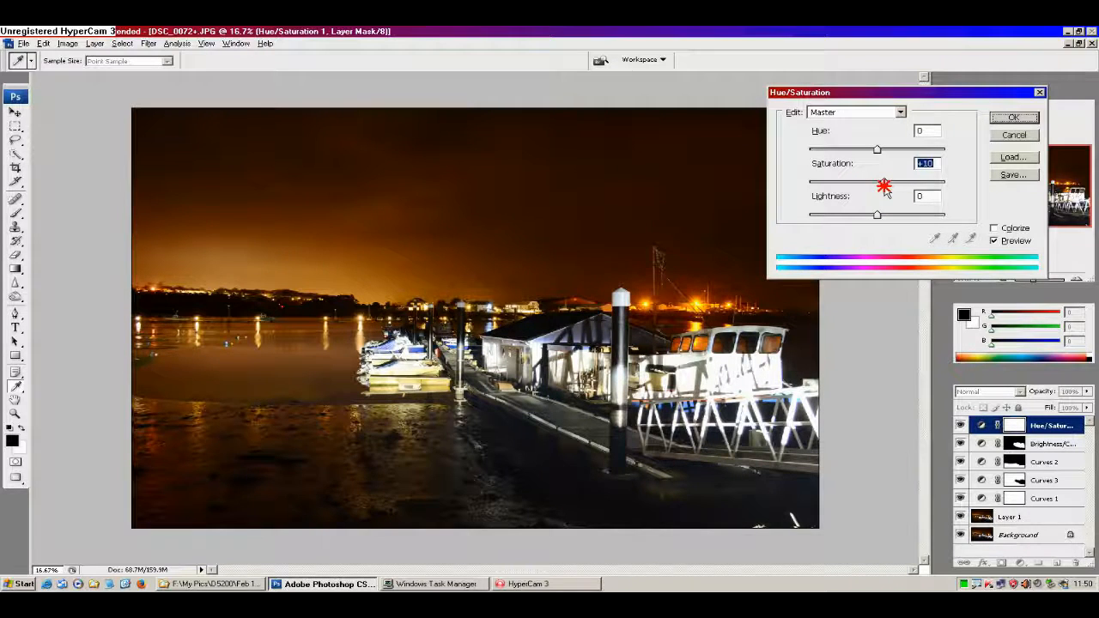
{"action": "left_click_drag", "start_coordinate": [884, 187], "coordinate": [885, 187]}
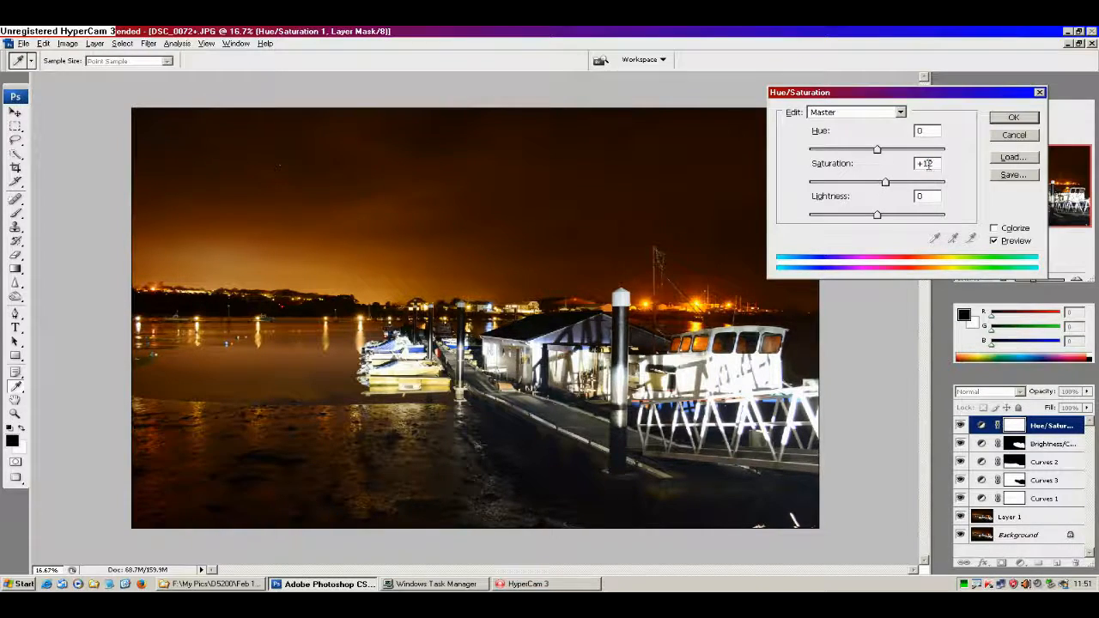
{"action": "type", "text": "+10"}
{"action": "left_click_drag", "start_coordinate": [928, 165], "coordinate": [935, 164]}
{"action": "left_click", "coordinate": [1014, 122]}
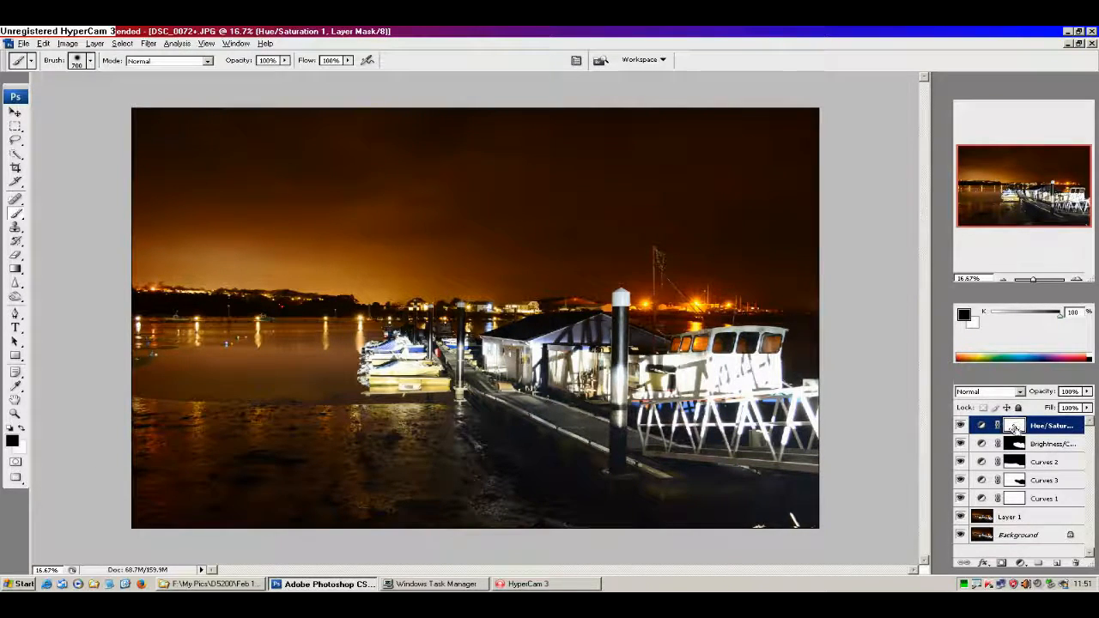
Step: Invert the Hue/Saturation 1 mask to black, then paint it white over the gangway, white boat, boathouse and moored boats
{"action": "key", "text": "ctrl+i"}
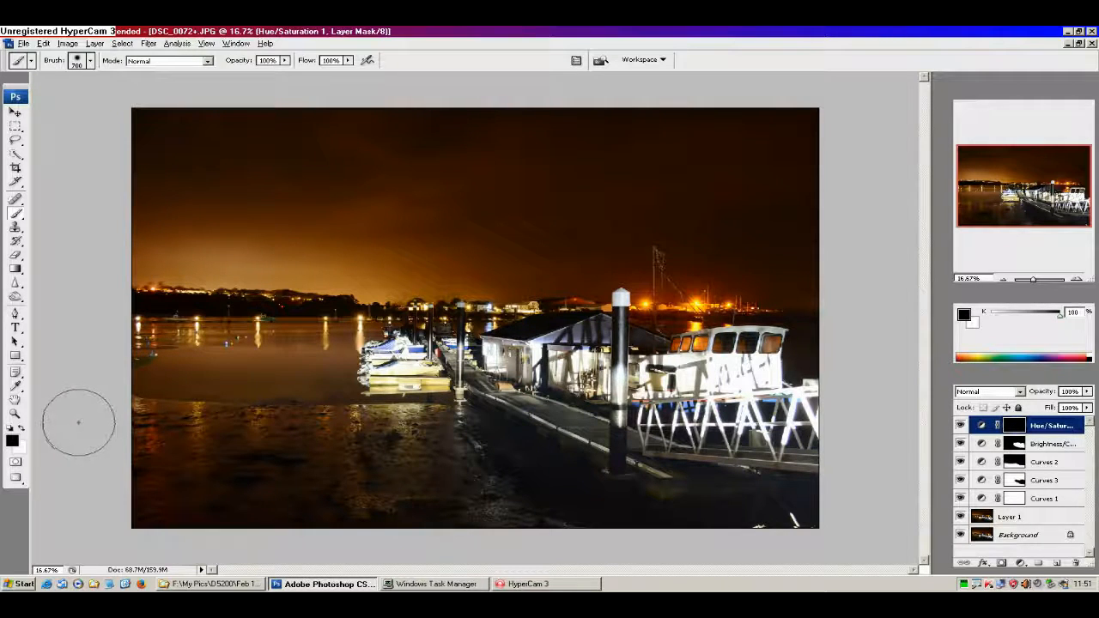
{"action": "key", "text": "x"}
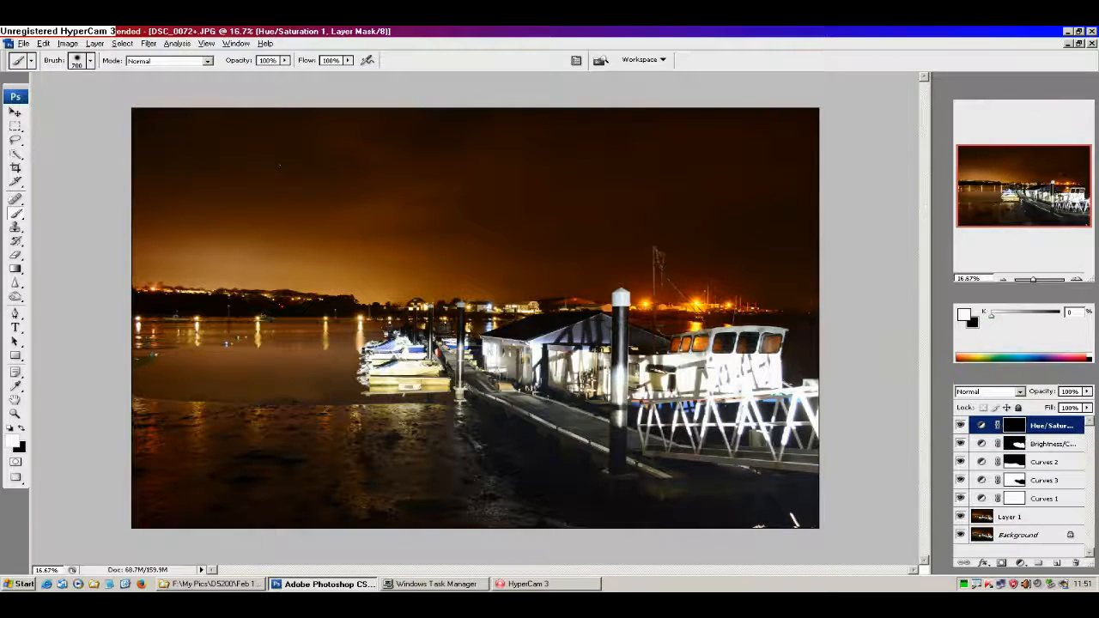
{"action": "mouse_move", "coordinate": [693, 402]}
{"action": "left_mouse_down"}
{"action": "mouse_move", "coordinate": [642, 397]}
{"action": "mouse_move", "coordinate": [760, 412]}
{"action": "left_mouse_up"}
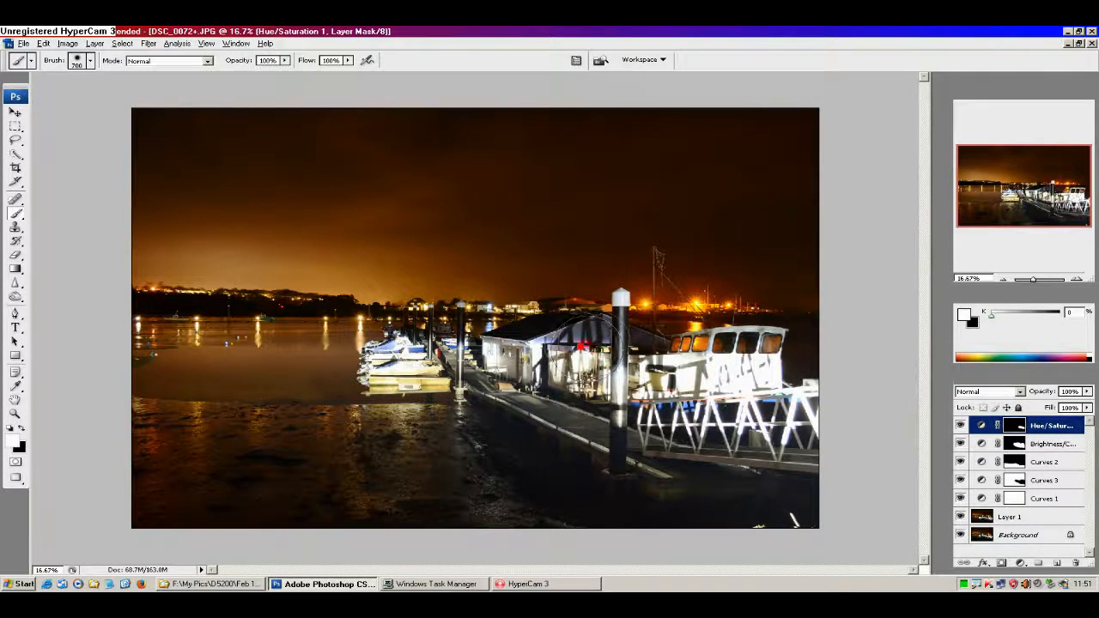
{"action": "key", "text": "bracketleft"}
{"action": "key", "text": "bracketleft"}
{"action": "key", "text": "bracketleft"}
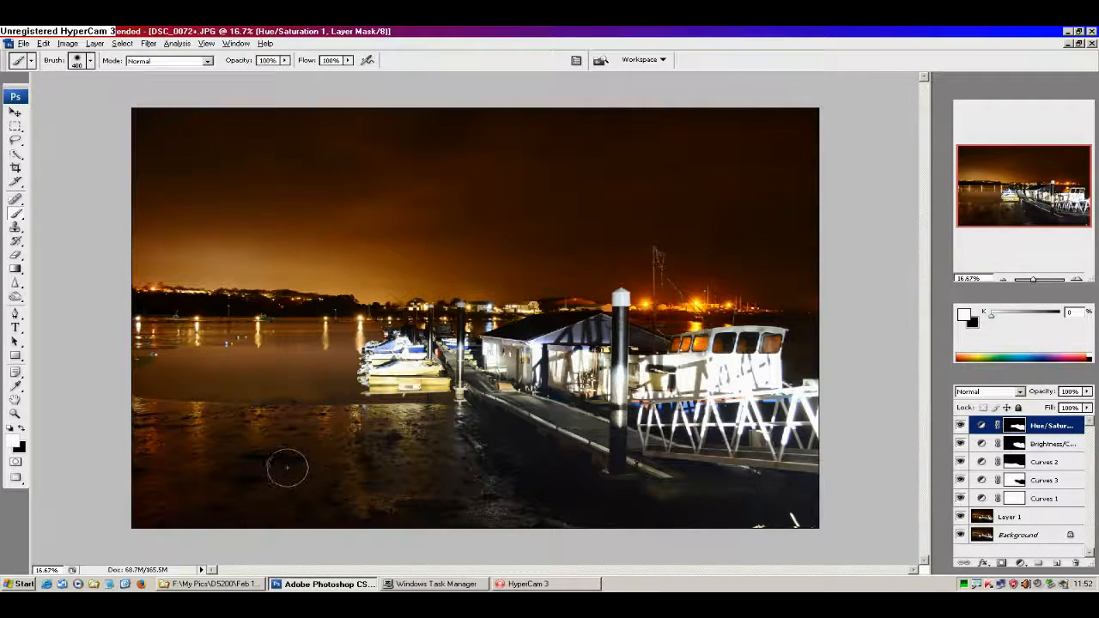
Step: Paint white on the Hue/Saturation 1 mask across the foreground mud with a size 600 brush
{"action": "key", "text": "bracketright"}
{"action": "key", "text": "bracketright"}
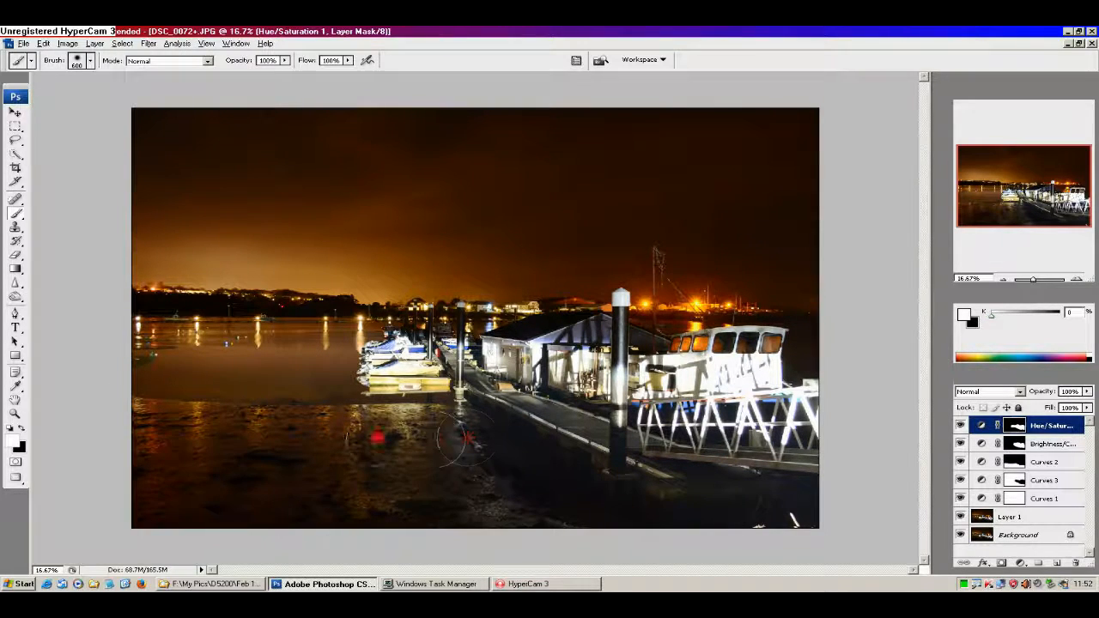
{"action": "mouse_move", "coordinate": [323, 432]}
{"action": "left_mouse_down"}
{"action": "mouse_move", "coordinate": [124, 418]}
{"action": "mouse_move", "coordinate": [659, 519]}
{"action": "left_mouse_up"}
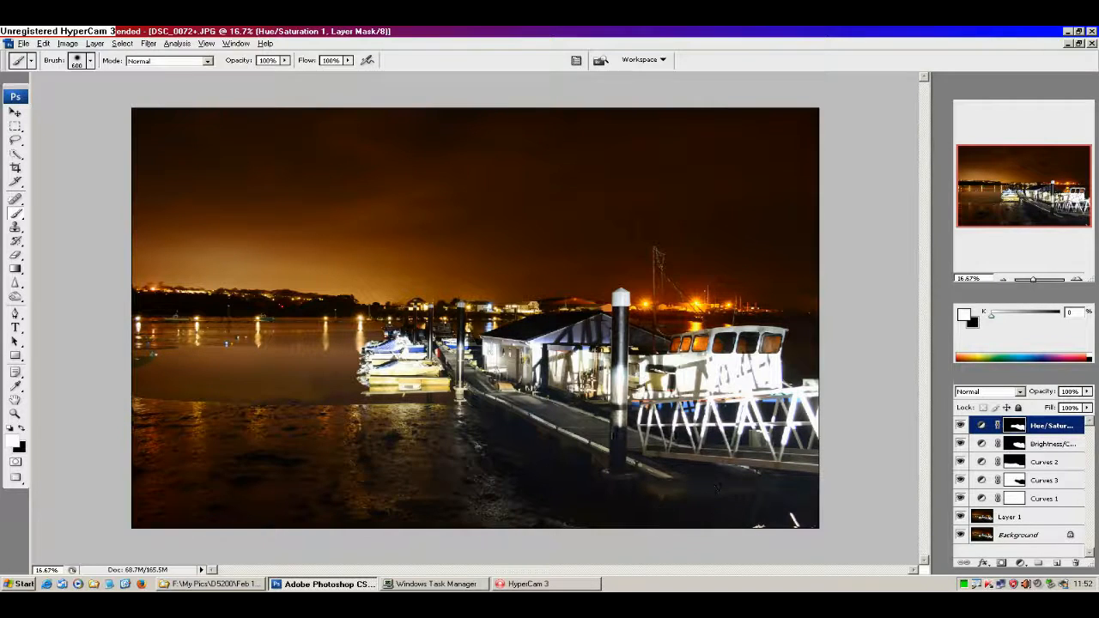
Step: Set the brush opacity and flow to 50%
{"action": "left_click_drag", "start_coordinate": [246, 60], "coordinate": [209, 79]}
{"action": "type", "text": "50"}
{"action": "key", "text": "Tab"}
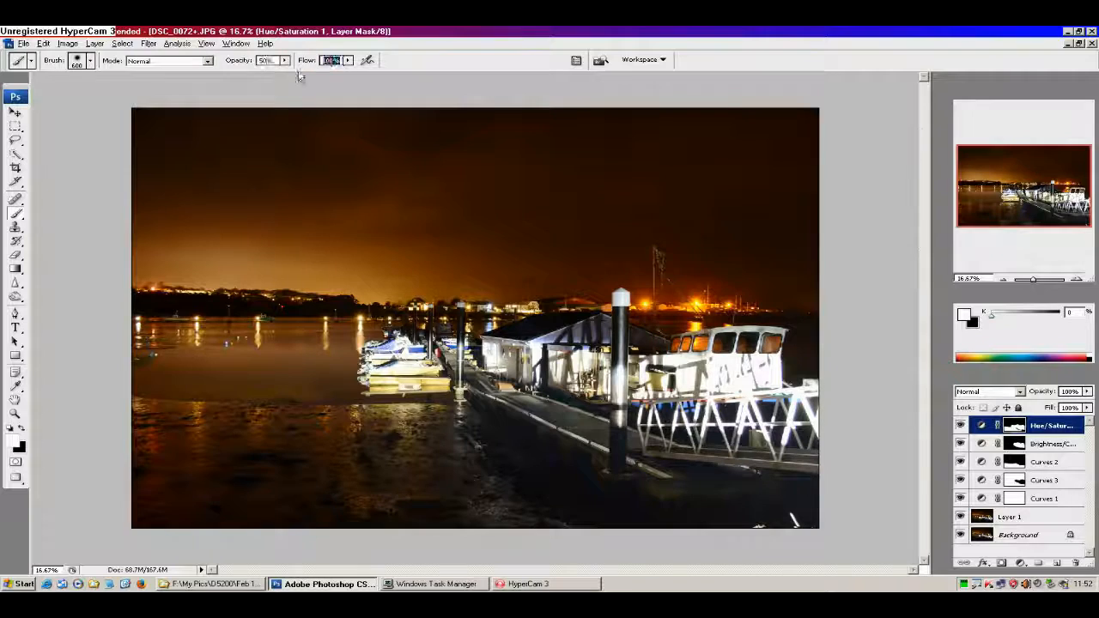
{"action": "type", "text": "50"}
{"action": "left_click", "coordinate": [311, 83]}
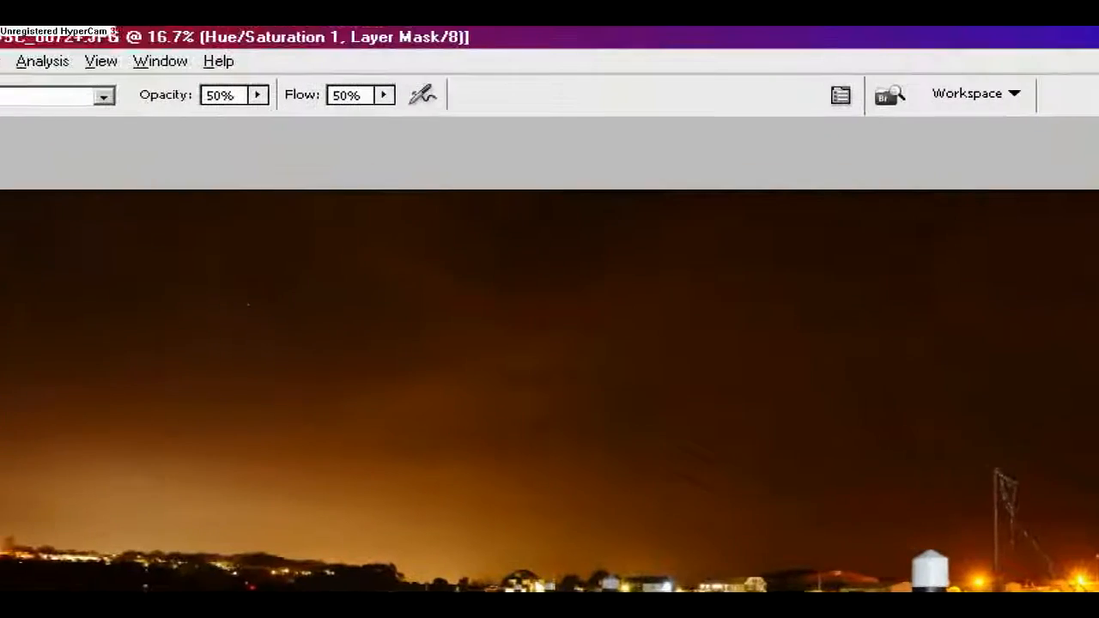
{"action": "mouse_move", "coordinate": [270, 39]}
{"action": "left_mouse_down"}
{"action": "mouse_move", "coordinate": [329, 128]}
{"action": "mouse_move", "coordinate": [259, 27]}
{"action": "left_mouse_up"}
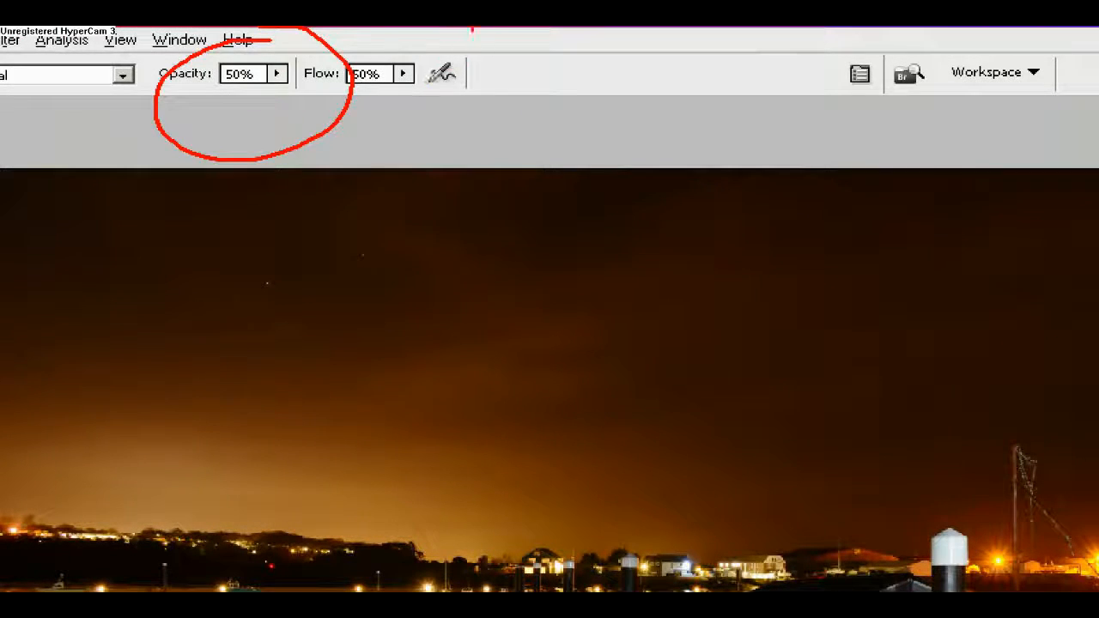
{"action": "mouse_move", "coordinate": [447, 28]}
{"action": "left_mouse_down"}
{"action": "mouse_move", "coordinate": [478, 149]}
{"action": "mouse_move", "coordinate": [446, 28]}
{"action": "left_mouse_up"}
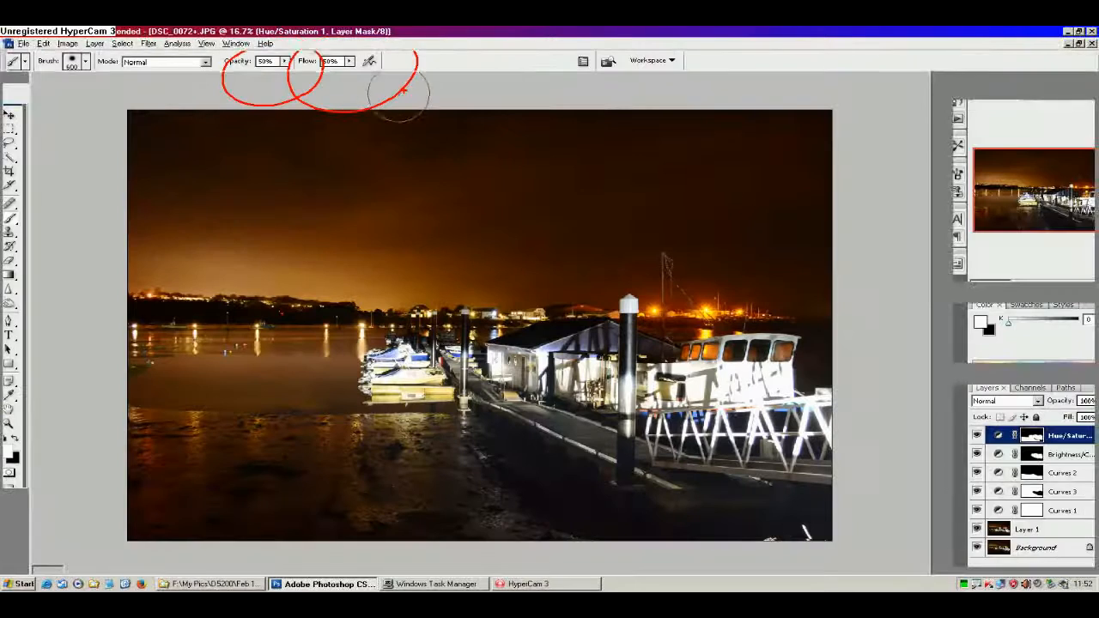
Step: Paint white on the Hue/Saturation 1 mask along the far shoreline and its water reflections with a size 200 brush
{"action": "key", "text": "bracketleft"}
{"action": "key", "text": "bracketleft"}
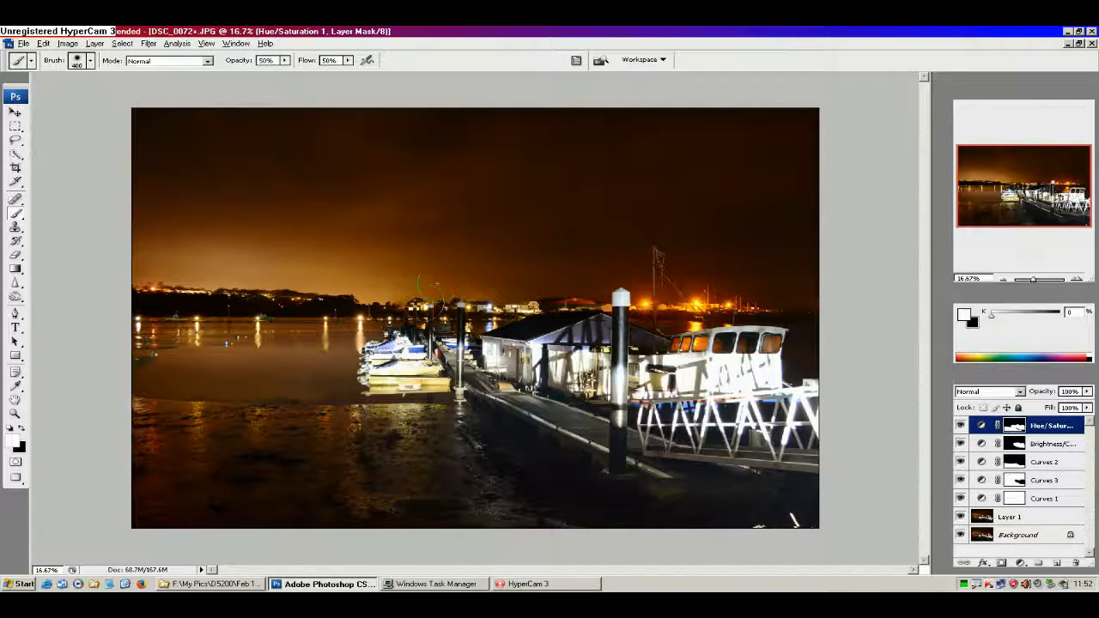
{"action": "key", "text": "bracketleft"}
{"action": "key", "text": "bracketleft"}
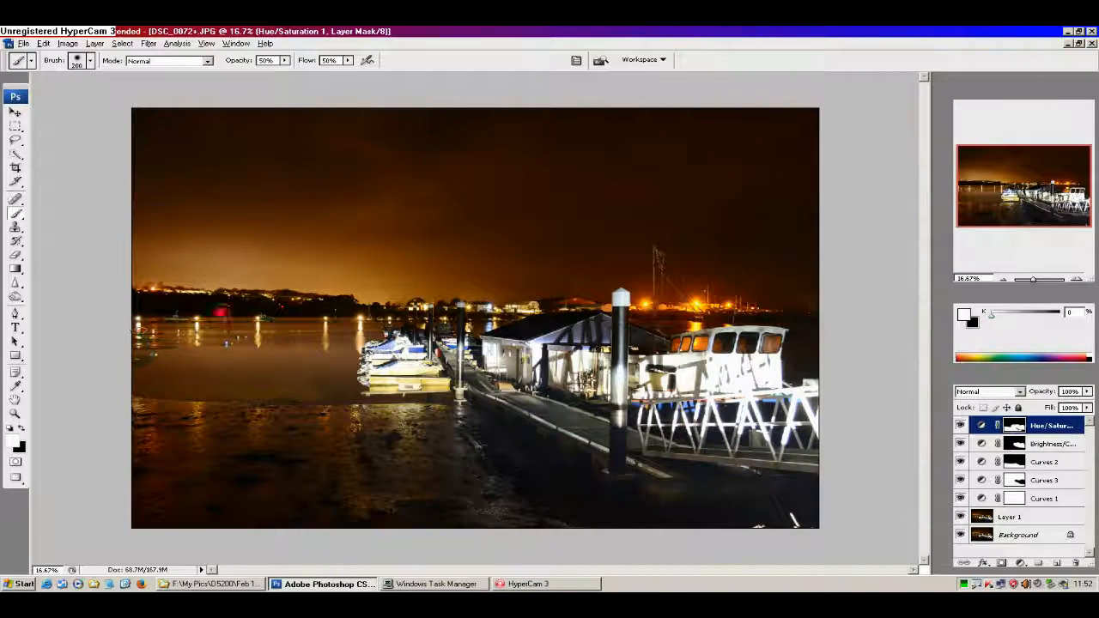
{"action": "mouse_move", "coordinate": [239, 327]}
{"action": "left_mouse_down"}
{"action": "mouse_move", "coordinate": [349, 314]}
{"action": "mouse_move", "coordinate": [292, 338]}
{"action": "mouse_move", "coordinate": [385, 324]}
{"action": "mouse_move", "coordinate": [376, 334]}
{"action": "mouse_move", "coordinate": [477, 326]}
{"action": "left_mouse_up"}
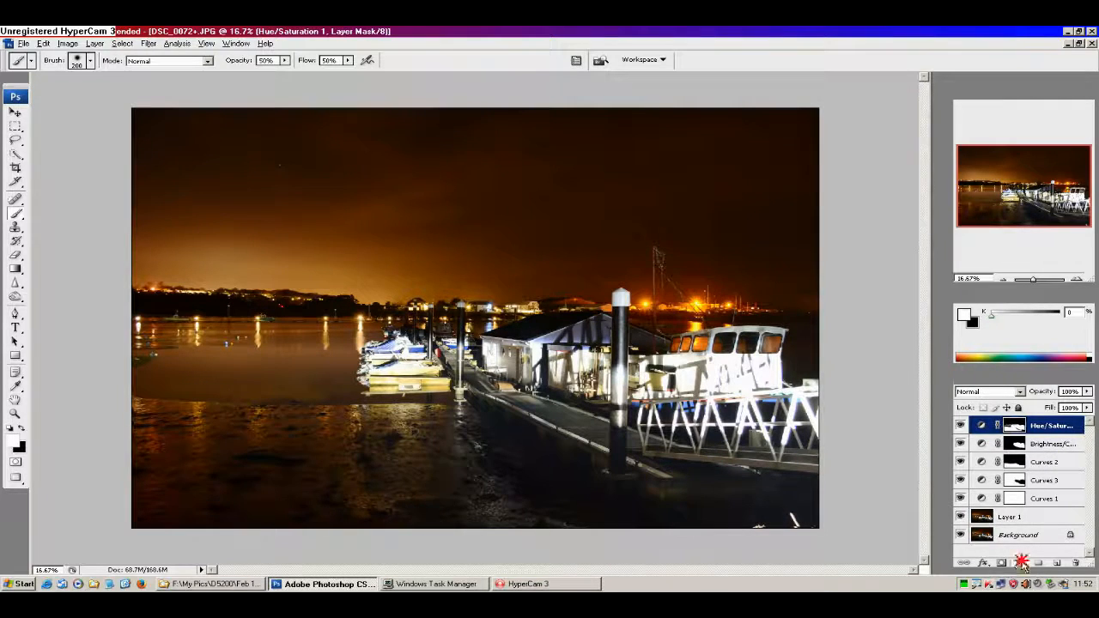
Step: Add a second Hue/Saturation adjustment layer on top with saturation +6, and invert its mask to black
{"action": "left_click", "coordinate": [1020, 564]}
{"action": "left_click", "coordinate": [972, 469]}
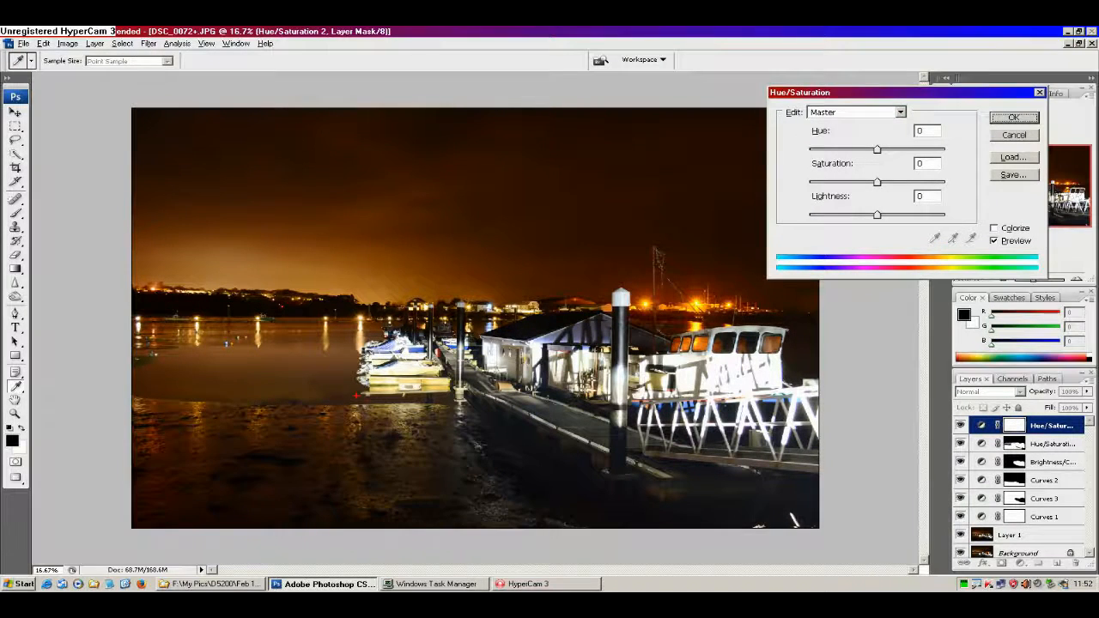
{"action": "mouse_move", "coordinate": [456, 406]}
{"action": "left_mouse_down"}
{"action": "mouse_move", "coordinate": [113, 420]}
{"action": "mouse_move", "coordinate": [281, 512]}
{"action": "mouse_move", "coordinate": [490, 511]}
{"action": "mouse_move", "coordinate": [575, 461]}
{"action": "mouse_move", "coordinate": [460, 407]}
{"action": "left_mouse_up"}
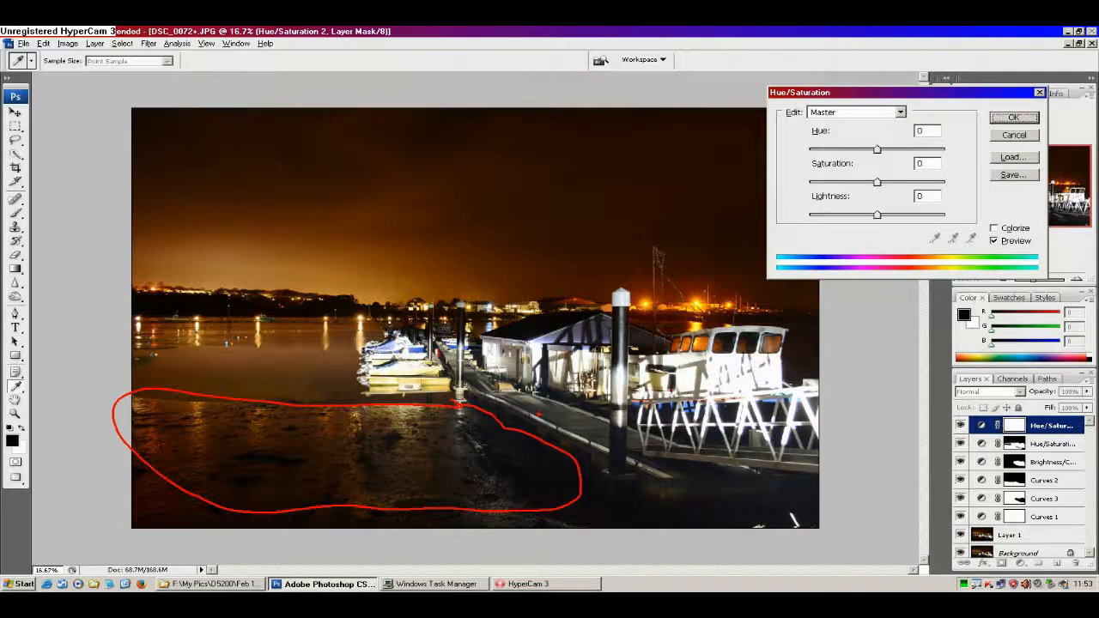
{"action": "key", "text": "Escape"}
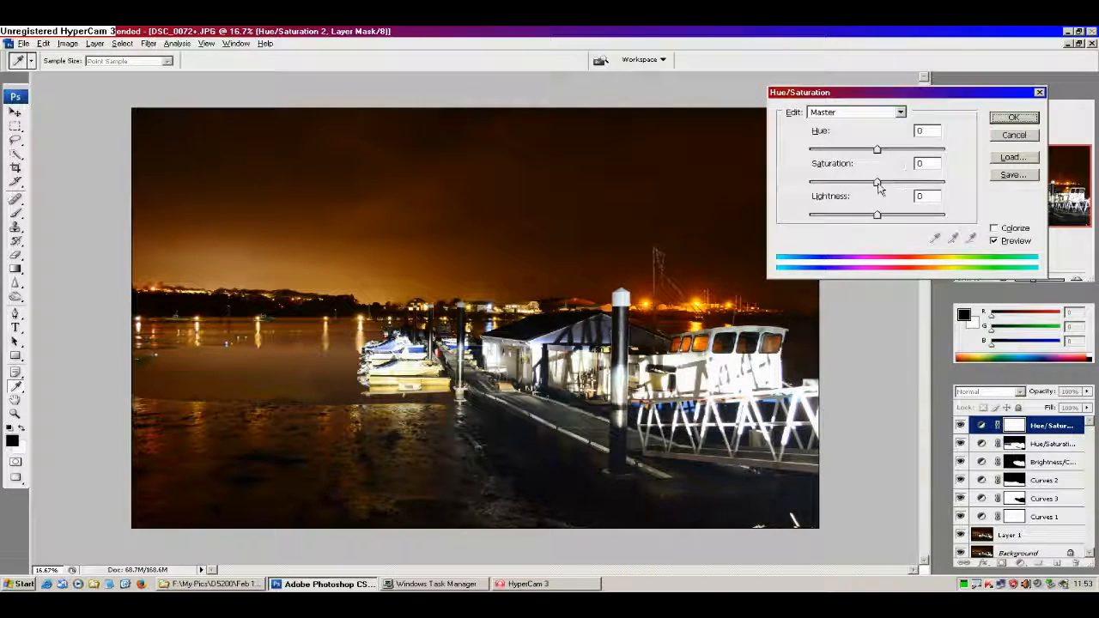
{"action": "left_click_drag", "start_coordinate": [877, 182], "coordinate": [882, 184]}
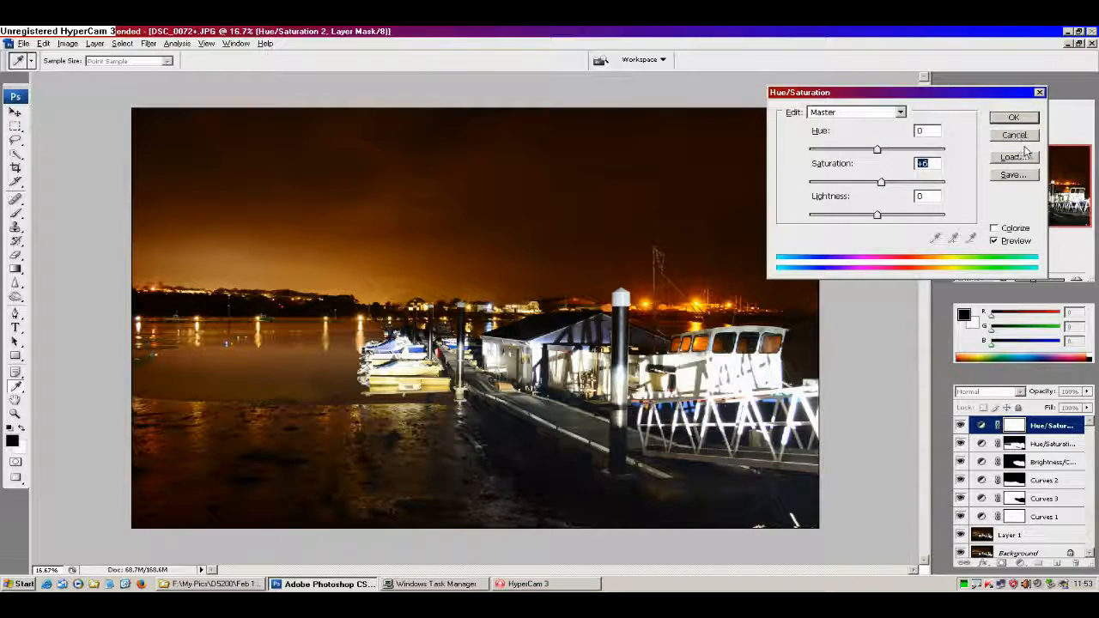
{"action": "left_click", "coordinate": [1005, 119]}
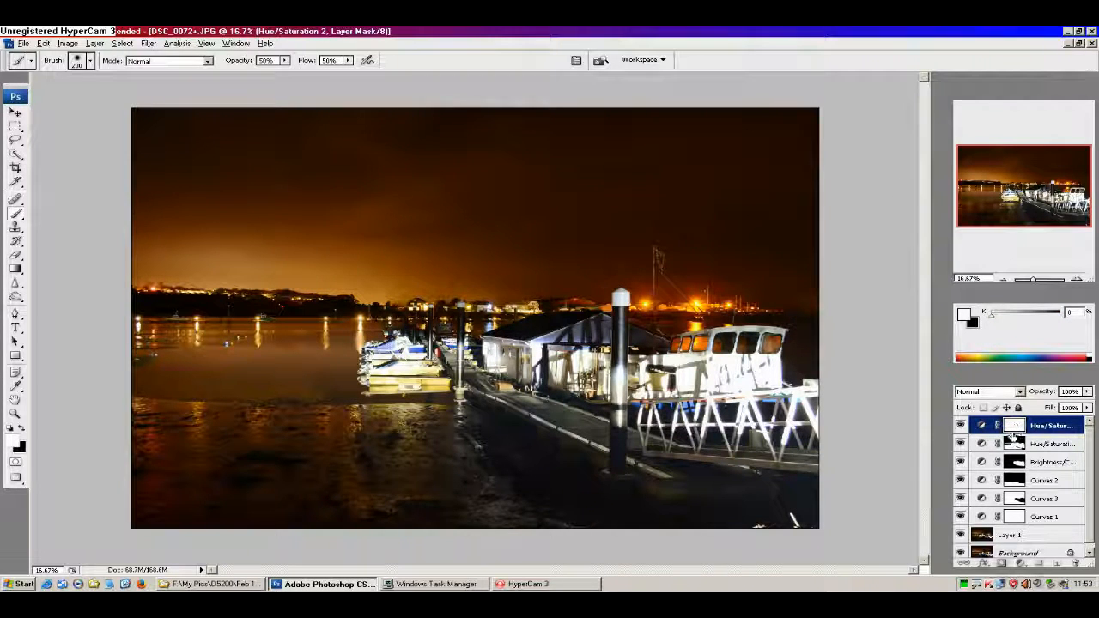
{"action": "key", "text": "ctrl+i"}
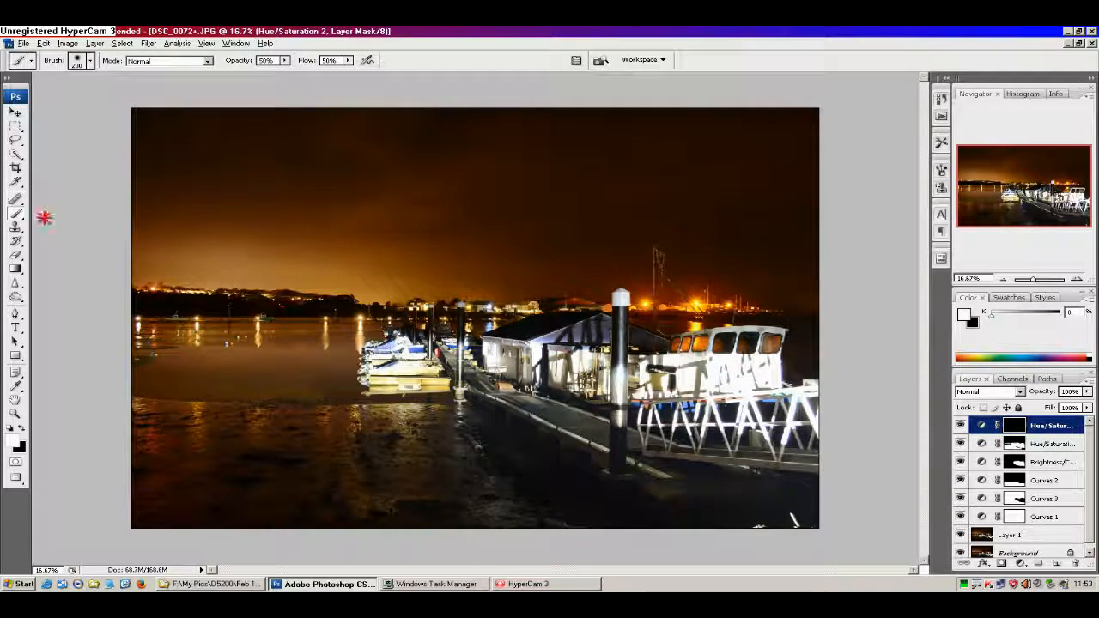
{"action": "mouse_move", "coordinate": [45, 219]}
{"action": "left_mouse_down"}
{"action": "mouse_move", "coordinate": [83, 211]}
{"action": "mouse_move", "coordinate": [69, 205]}
{"action": "left_mouse_up"}
{"action": "left_click_drag", "start_coordinate": [44, 221], "coordinate": [74, 231]}
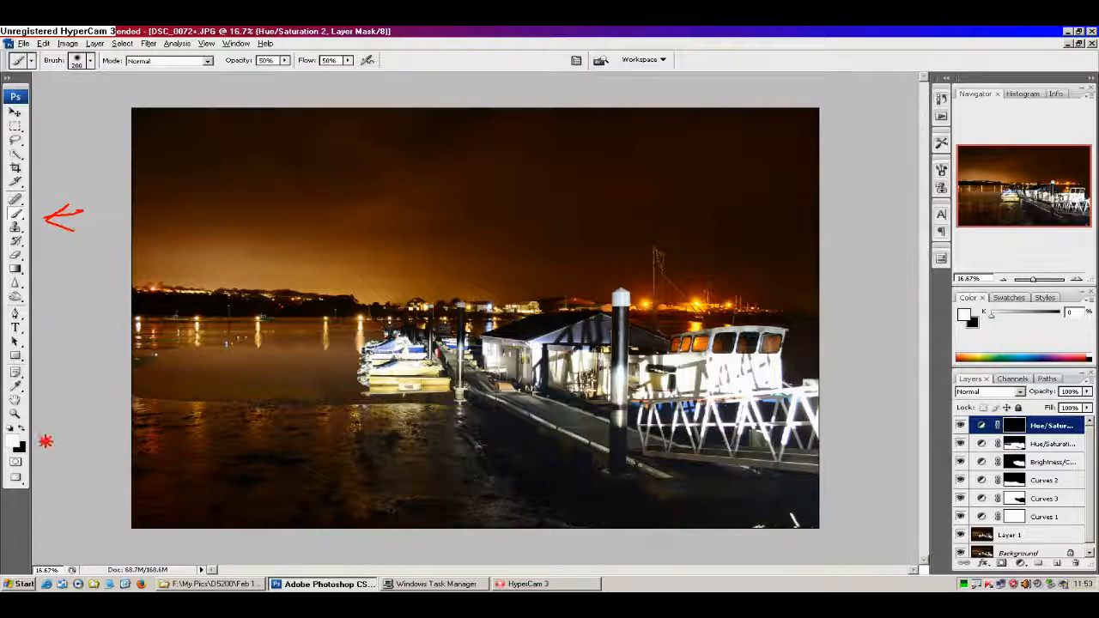
{"action": "left_click_drag", "start_coordinate": [45, 440], "coordinate": [83, 437]}
{"action": "mouse_move", "coordinate": [45, 441]}
{"action": "left_mouse_down"}
{"action": "mouse_move", "coordinate": [68, 424]}
{"action": "mouse_move", "coordinate": [74, 455]}
{"action": "left_mouse_up"}
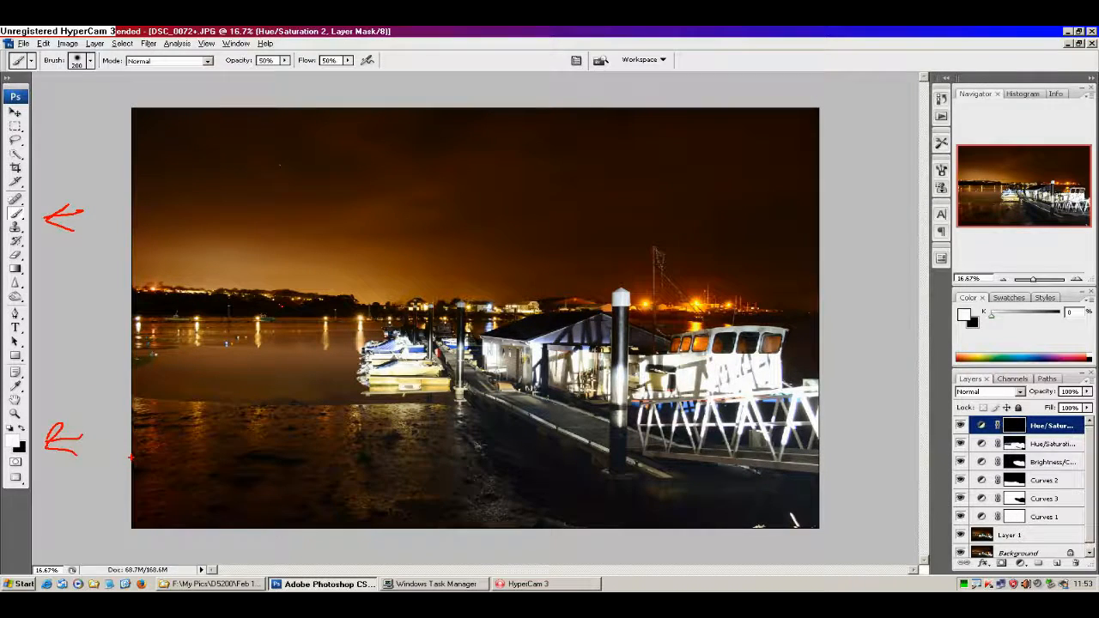
{"action": "key", "text": "Escape"}
Step: Enlarge the brush to size 700 and paint white on the Hue/Saturation 2 mask across the foreground mud
{"action": "key", "text": "bracketright"}
{"action": "key", "text": "bracketright"}
{"action": "key", "text": "bracketright"}
{"action": "key", "text": "bracketright"}
{"action": "key", "text": "bracketright"}
{"action": "key", "text": "bracketright"}
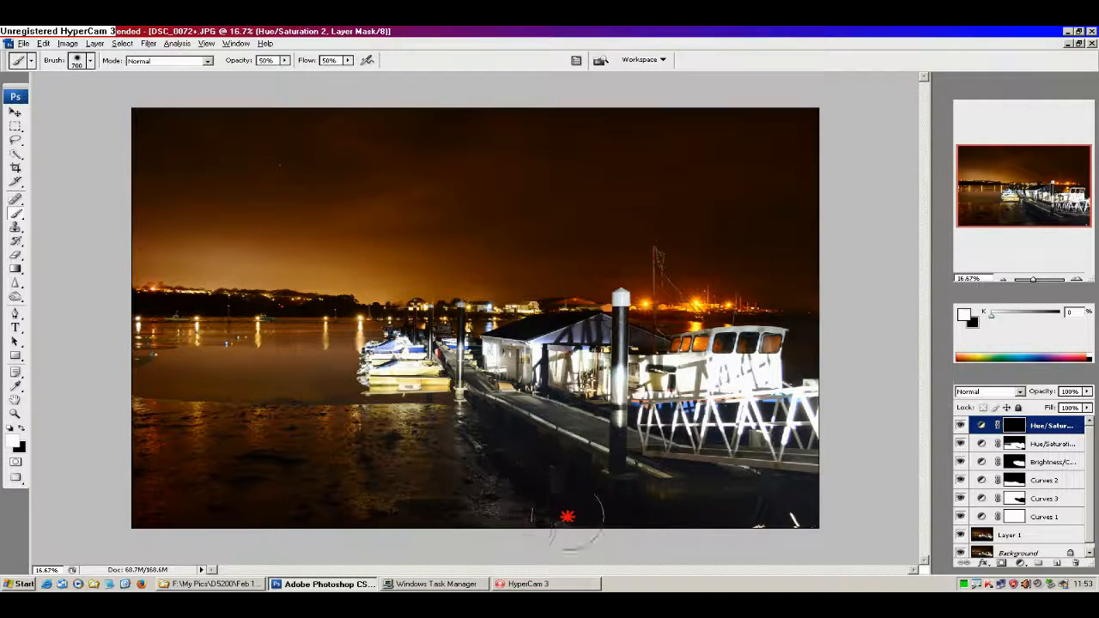
{"action": "mouse_move", "coordinate": [395, 469]}
{"action": "left_mouse_down"}
{"action": "mouse_move", "coordinate": [195, 480]}
{"action": "mouse_move", "coordinate": [196, 499]}
{"action": "mouse_move", "coordinate": [132, 439]}
{"action": "mouse_move", "coordinate": [434, 435]}
{"action": "mouse_move", "coordinate": [453, 479]}
{"action": "mouse_move", "coordinate": [547, 524]}
{"action": "mouse_move", "coordinate": [483, 466]}
{"action": "mouse_move", "coordinate": [512, 453]}
{"action": "mouse_move", "coordinate": [500, 419]}
{"action": "mouse_move", "coordinate": [559, 431]}
{"action": "mouse_move", "coordinate": [644, 473]}
{"action": "mouse_move", "coordinate": [509, 410]}
{"action": "mouse_move", "coordinate": [567, 462]}
{"action": "mouse_move", "coordinate": [585, 437]}
{"action": "mouse_move", "coordinate": [542, 411]}
{"action": "mouse_move", "coordinate": [669, 463]}
{"action": "mouse_move", "coordinate": [804, 472]}
{"action": "mouse_move", "coordinate": [790, 487]}
{"action": "left_mouse_up"}
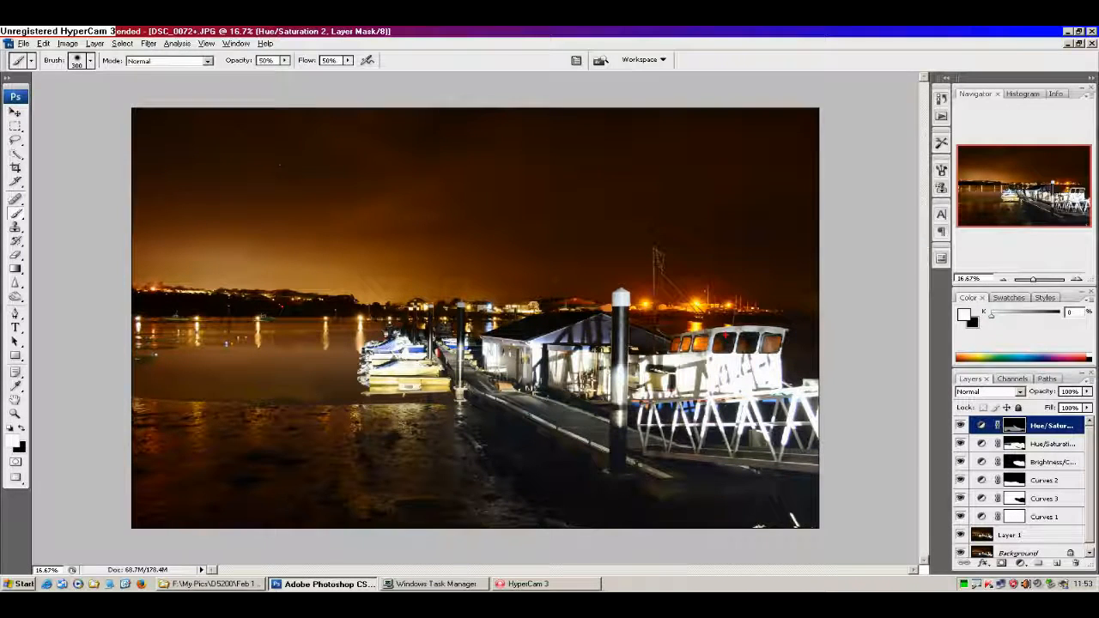
{"action": "mouse_move", "coordinate": [760, 319]}
{"action": "left_mouse_down"}
{"action": "mouse_move", "coordinate": [584, 331]}
{"action": "mouse_move", "coordinate": [472, 354]}
{"action": "left_mouse_up"}
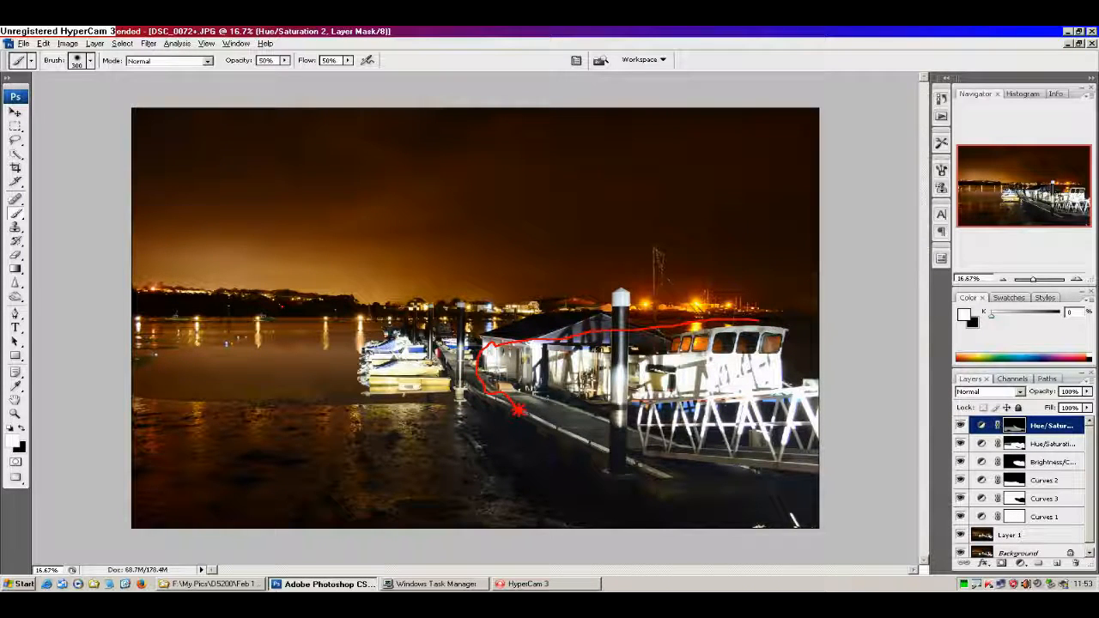
{"action": "mouse_move", "coordinate": [518, 411]}
{"action": "left_mouse_down"}
{"action": "mouse_move", "coordinate": [772, 461]}
{"action": "mouse_move", "coordinate": [739, 337]}
{"action": "left_mouse_up"}
{"action": "mouse_move", "coordinate": [406, 325]}
{"action": "left_mouse_down"}
{"action": "mouse_move", "coordinate": [444, 381]}
{"action": "mouse_move", "coordinate": [425, 324]}
{"action": "left_mouse_up"}
{"action": "key", "text": "Escape"}
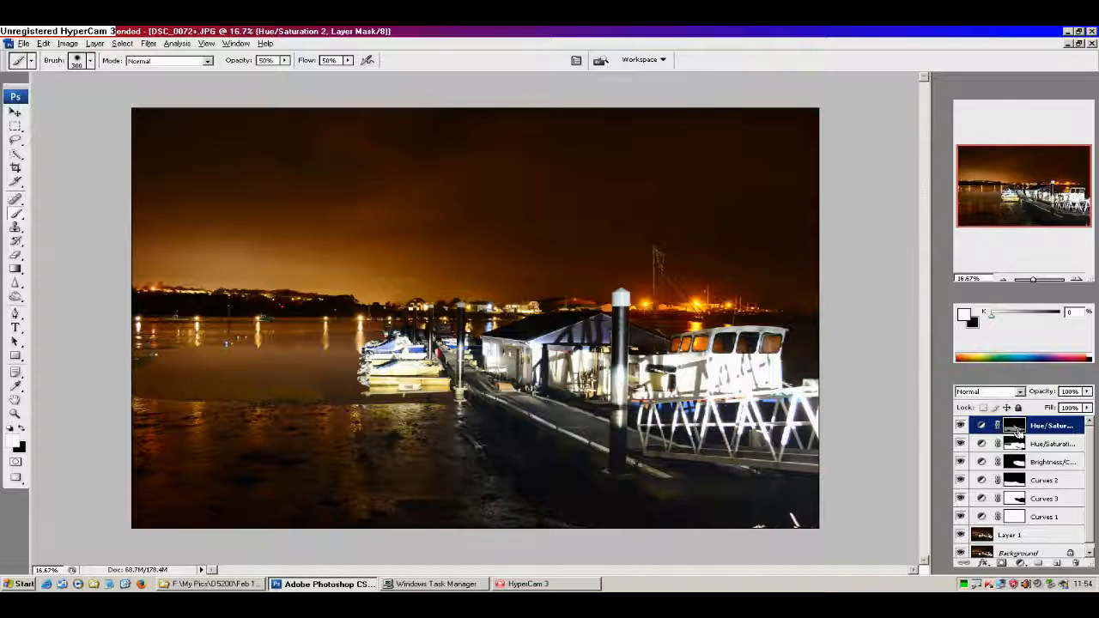
Step: Merge a copy of all visible layers into a new layer above Hue/Saturation 2
{"action": "key", "text": "ctrl+alt+shift+e"}
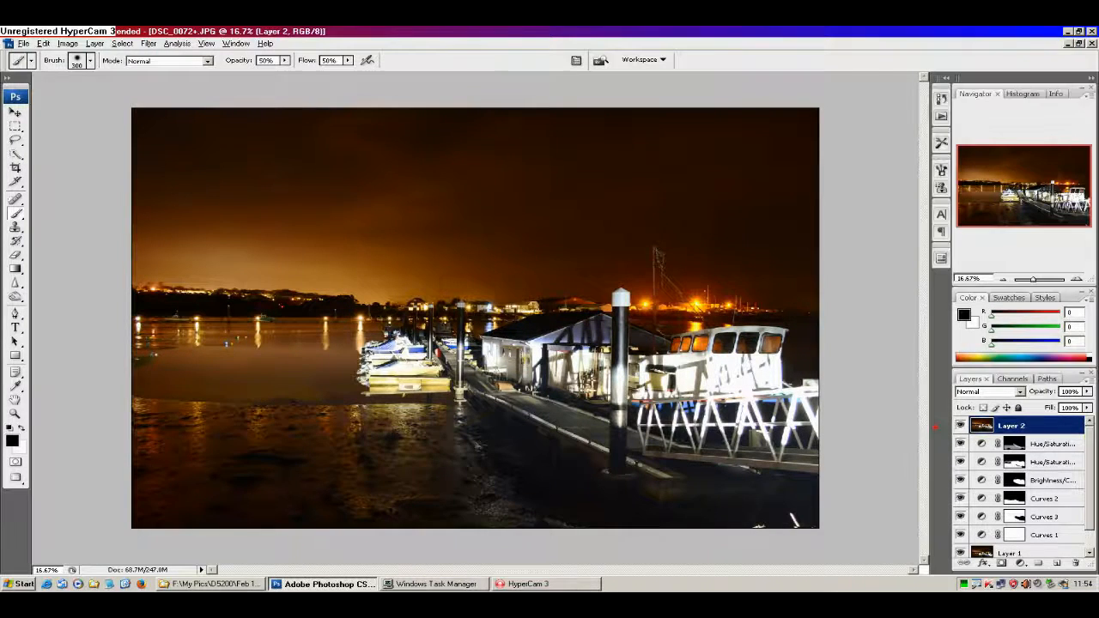
{"action": "left_click", "coordinate": [942, 425]}
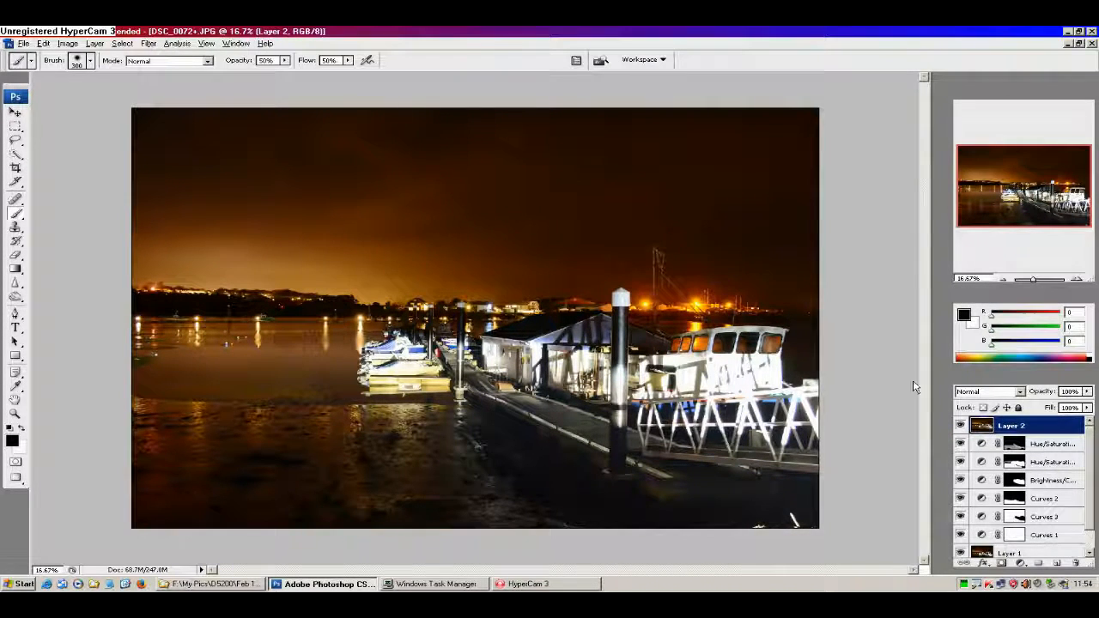
Step: Apply a Shadows/Highlights adjustment to Layer 2 with shadows amount 0% and highlights amount about 46%
{"action": "left_click", "coordinate": [66, 44]}
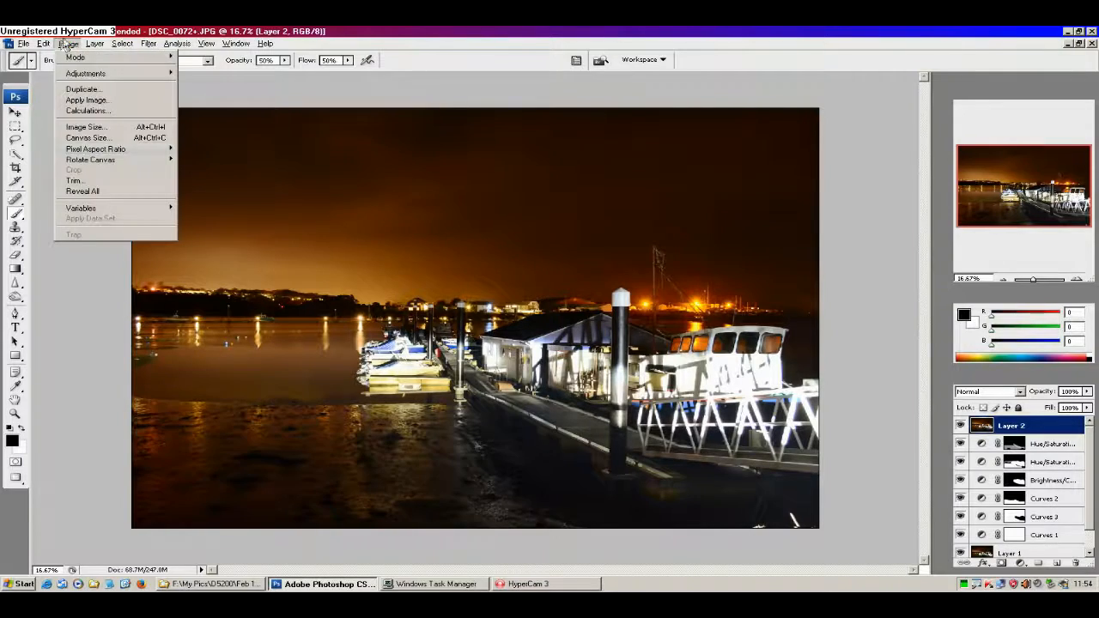
{"action": "mouse_move", "coordinate": [103, 73]}
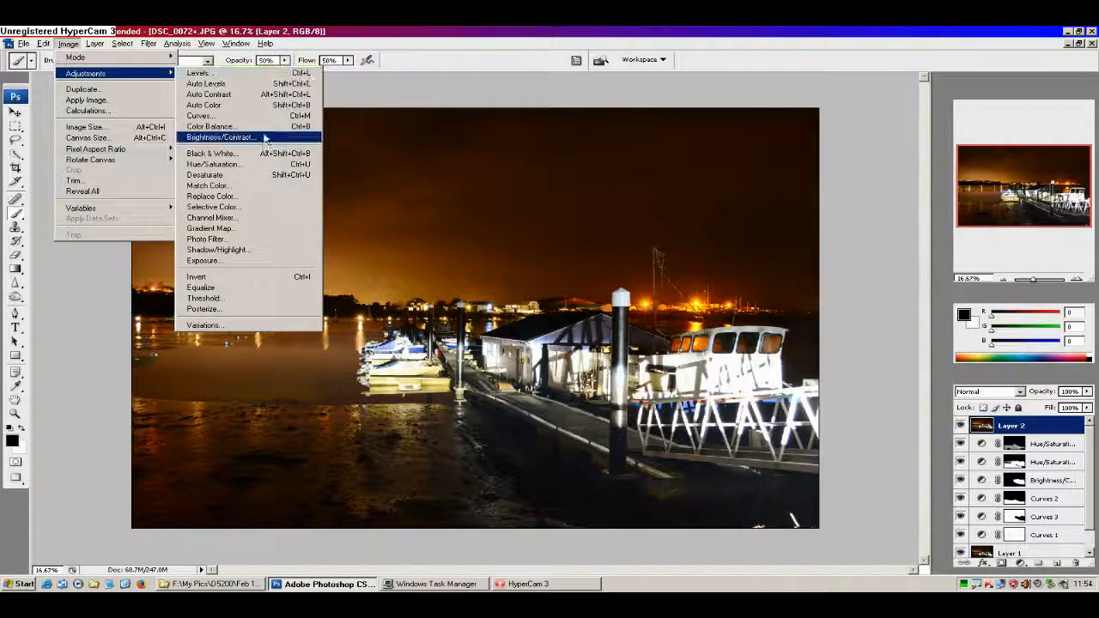
{"action": "left_click", "coordinate": [225, 249]}
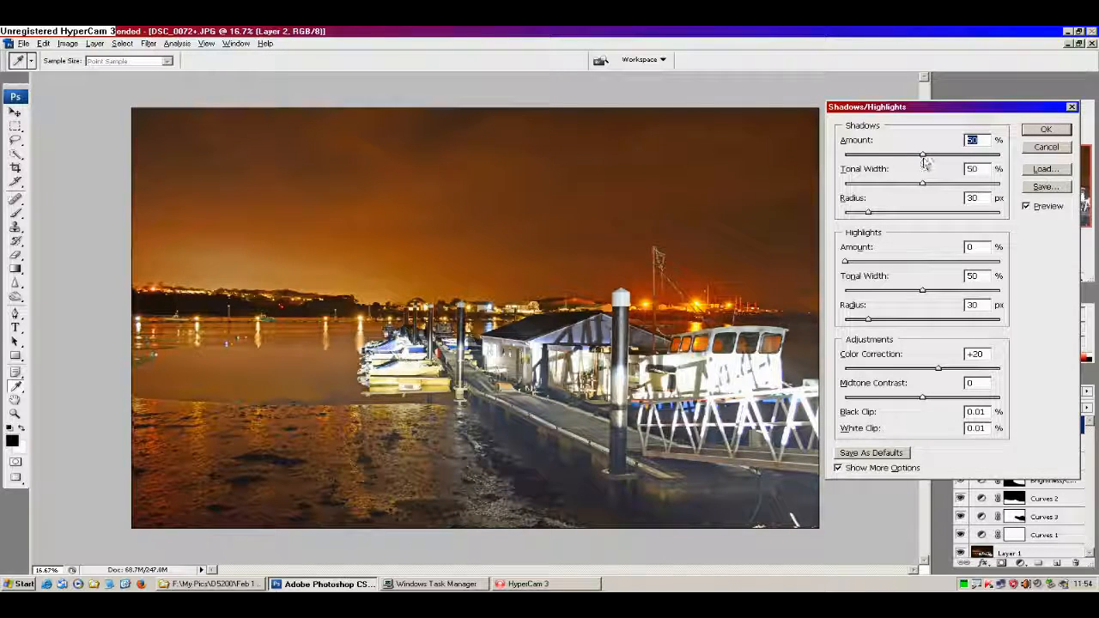
{"action": "left_click_drag", "start_coordinate": [924, 157], "coordinate": [844, 157]}
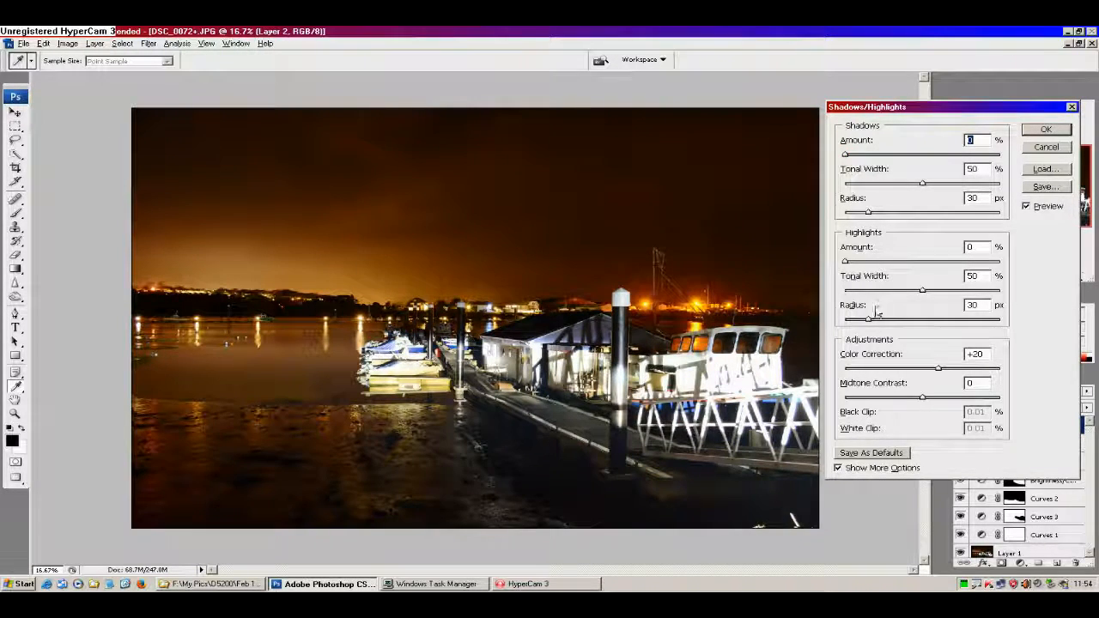
{"action": "left_click", "coordinate": [848, 155]}
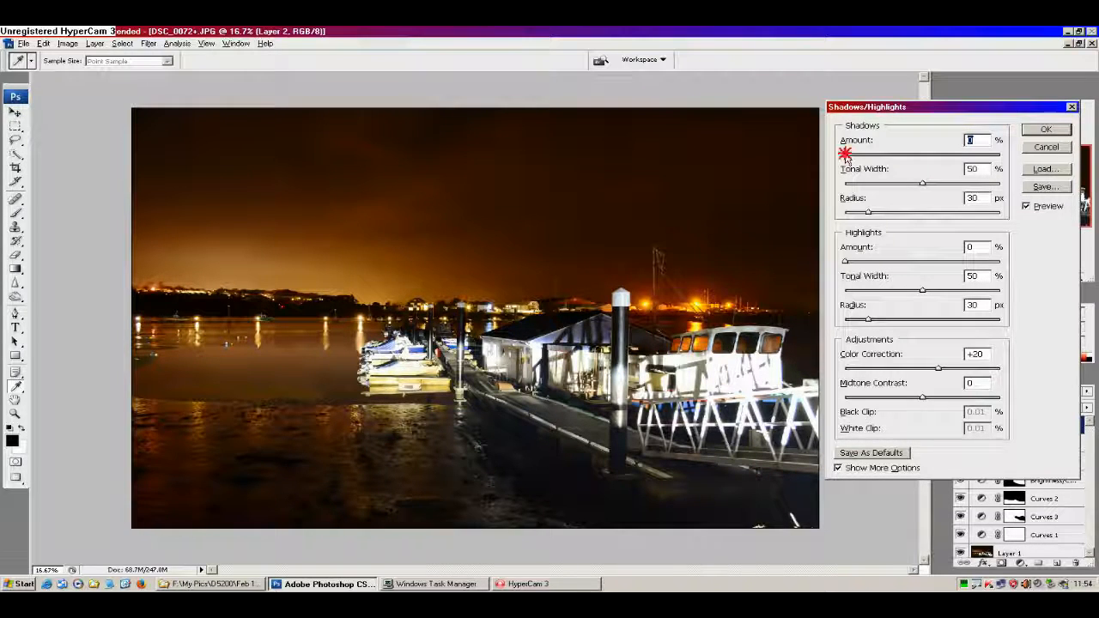
{"action": "left_click_drag", "start_coordinate": [850, 156], "coordinate": [846, 158]}
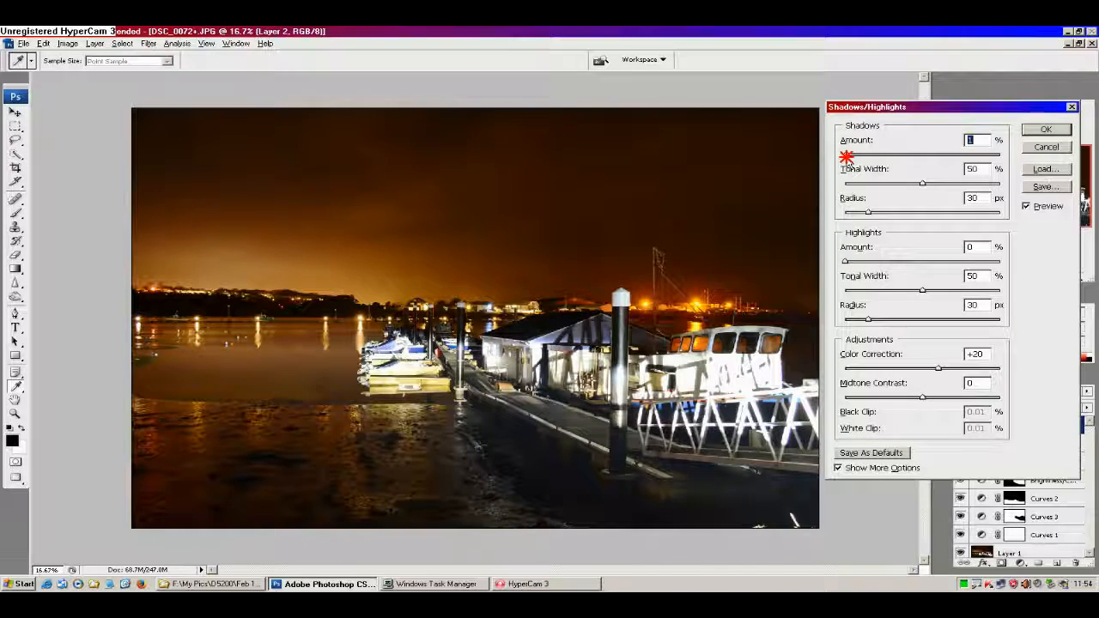
{"action": "left_click_drag", "start_coordinate": [846, 261], "coordinate": [854, 261]}
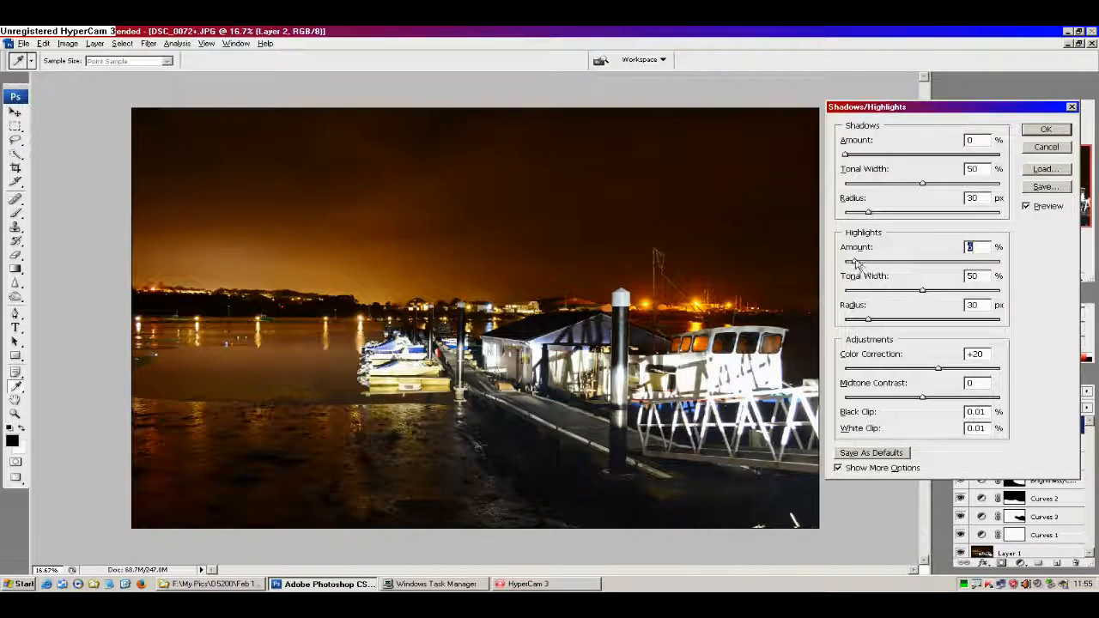
{"action": "left_click_drag", "start_coordinate": [856, 261], "coordinate": [917, 270]}
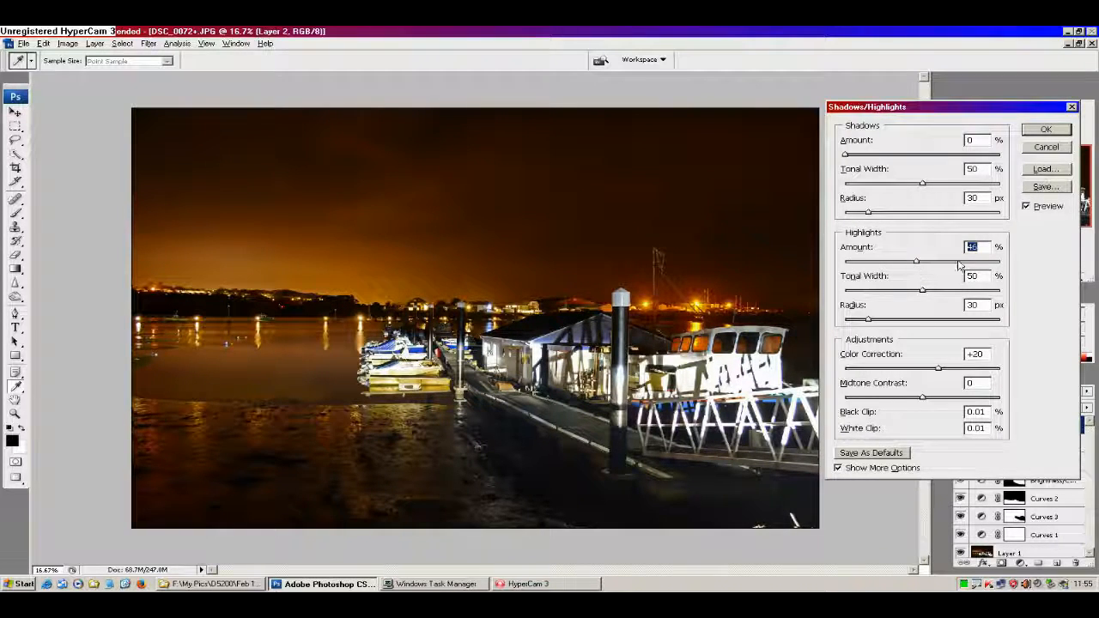
{"action": "left_click", "coordinate": [1045, 129]}
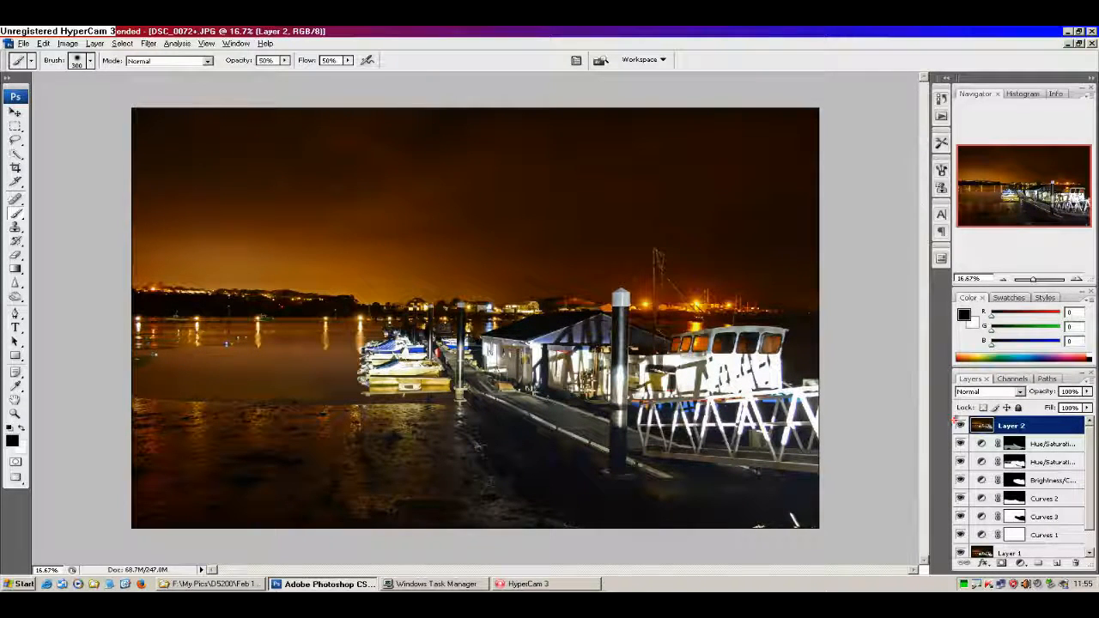
{"action": "mouse_move", "coordinate": [961, 418]}
{"action": "left_mouse_down"}
{"action": "mouse_move", "coordinate": [969, 437]}
{"action": "mouse_move", "coordinate": [936, 411]}
{"action": "mouse_move", "coordinate": [928, 423]}
{"action": "mouse_move", "coordinate": [838, 425]}
{"action": "left_mouse_up"}
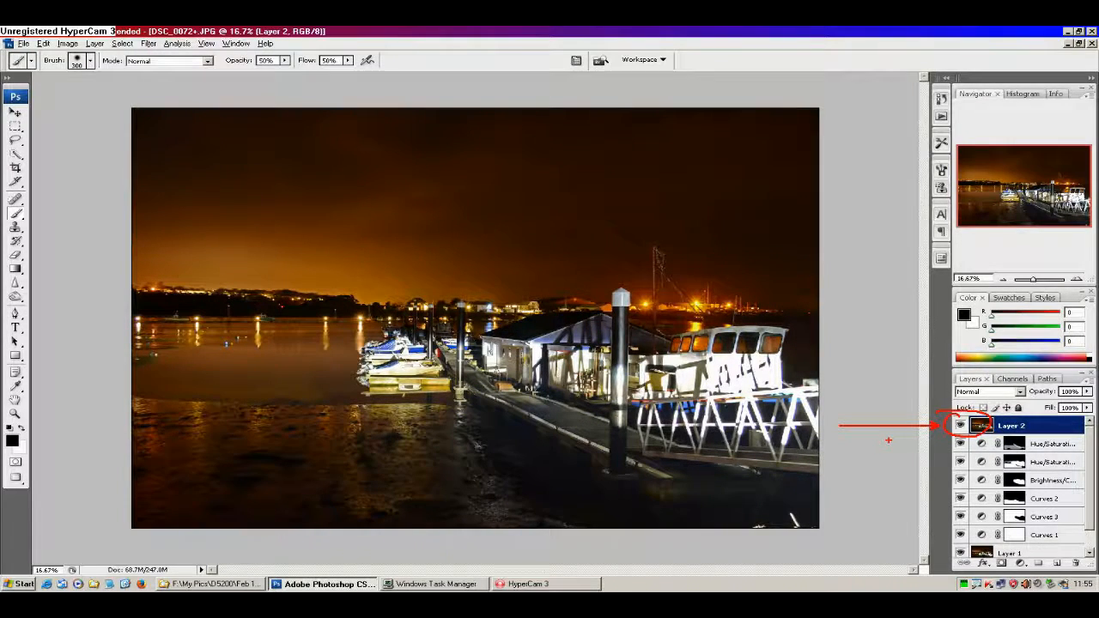
{"action": "key", "text": "Escape"}
{"action": "key", "text": "ctrl+1"}
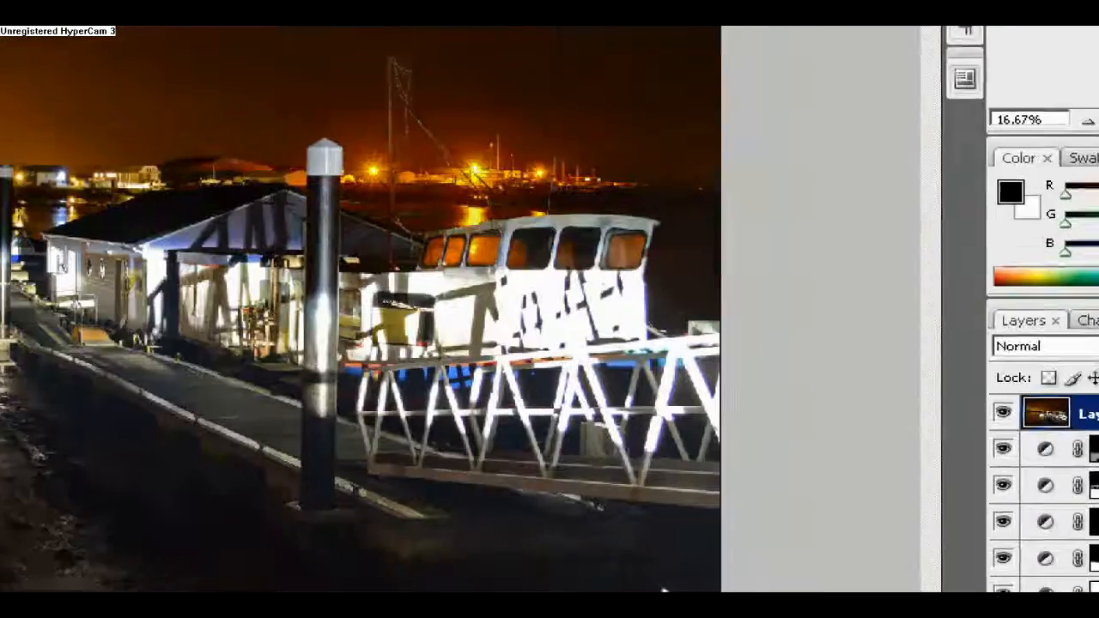
{"action": "left_click", "coordinate": [935, 421]}
{"action": "left_click_drag", "start_coordinate": [931, 396], "coordinate": [880, 403]}
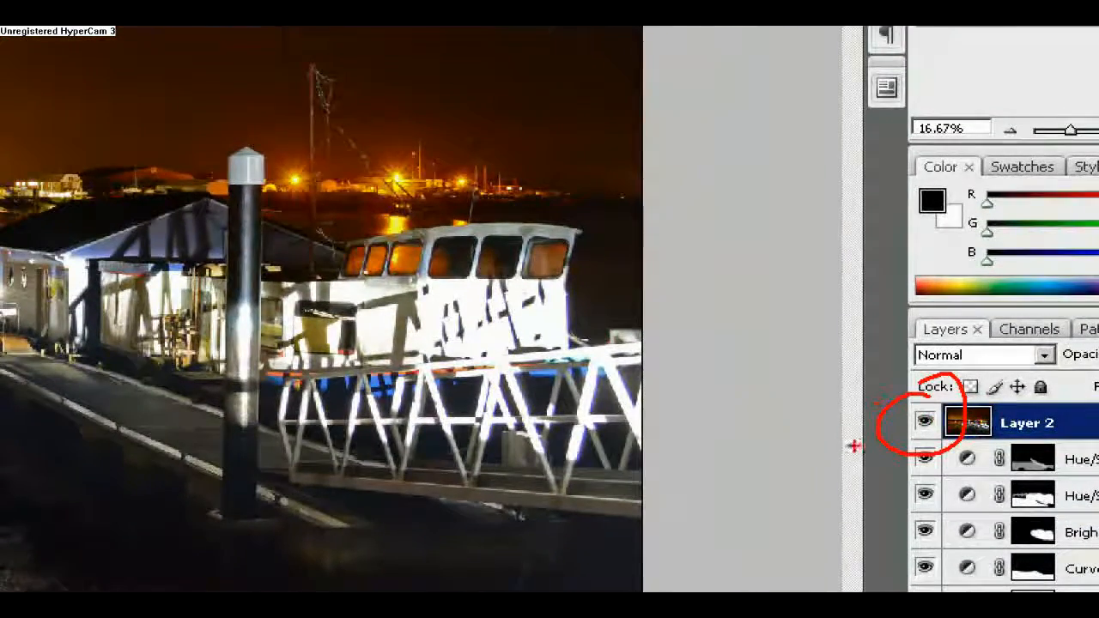
{"action": "key", "text": "Escape"}
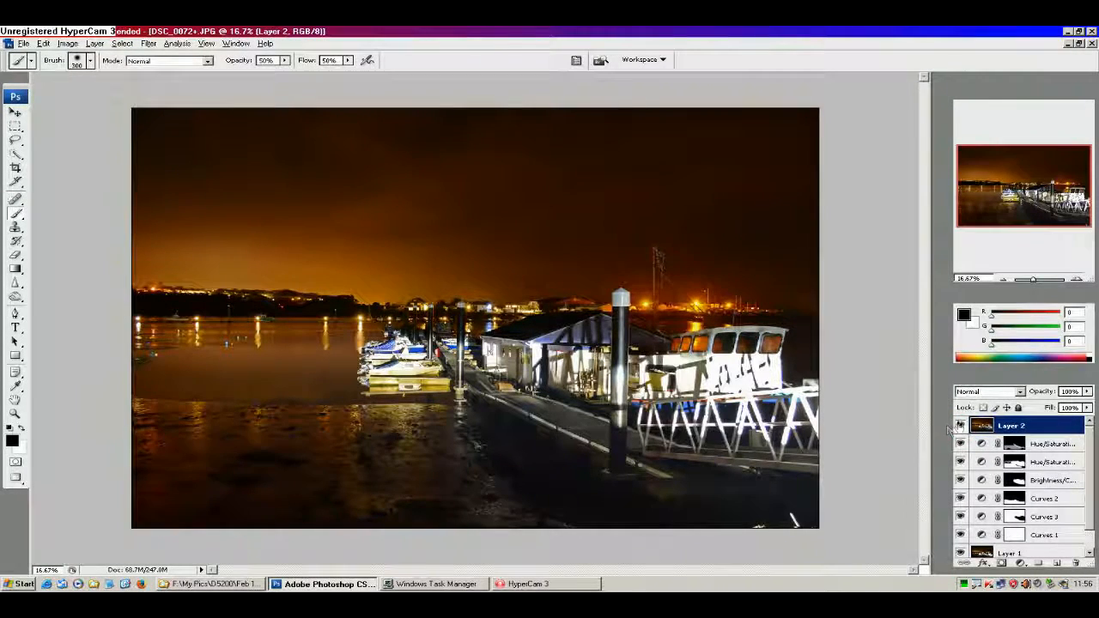
Step: Toggle Layer 2's visibility repeatedly to compare the photo with and without the Shadows/Highlights adjustment
{"action": "left_click", "coordinate": [960, 426]}
{"action": "left_click", "coordinate": [960, 426]}
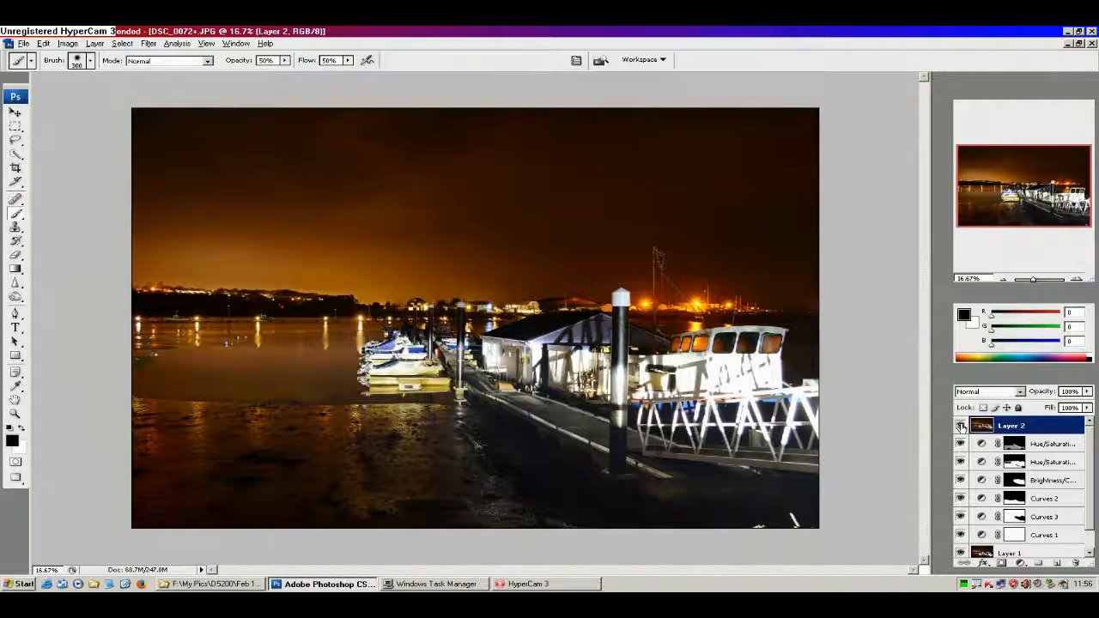
{"action": "left_click", "coordinate": [960, 426]}
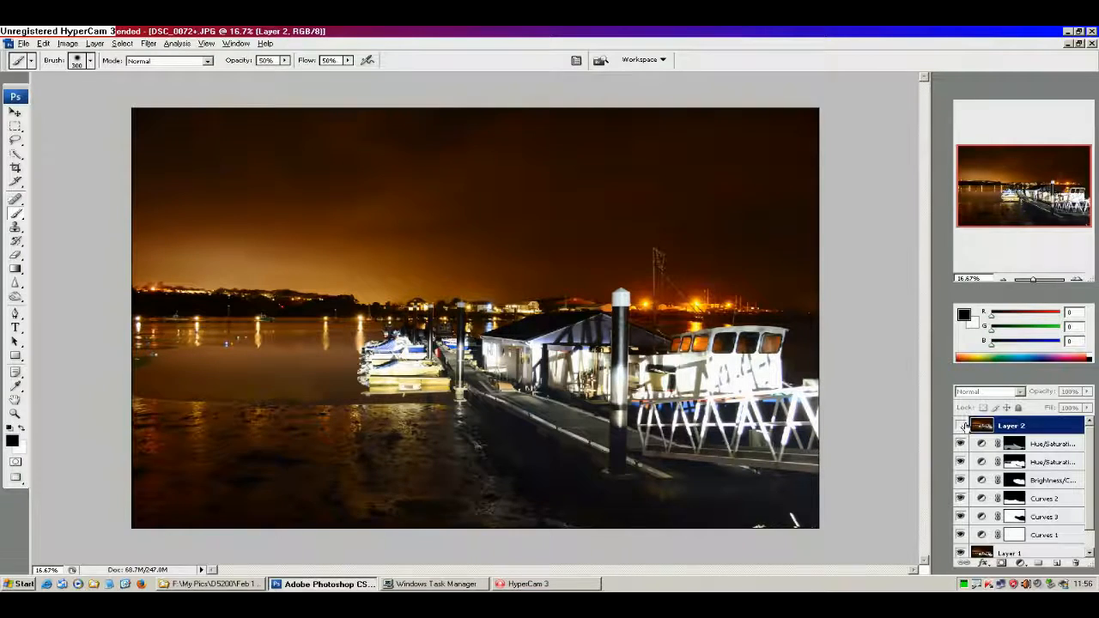
{"action": "left_click", "coordinate": [960, 426]}
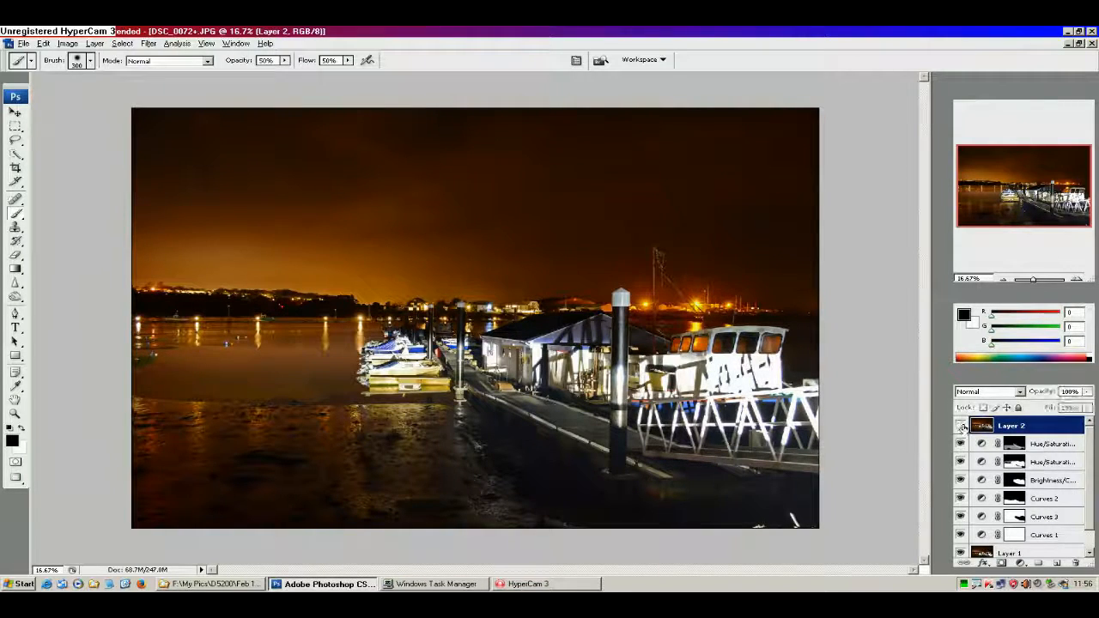
{"action": "left_click", "coordinate": [960, 426]}
{"action": "left_click", "coordinate": [961, 426]}
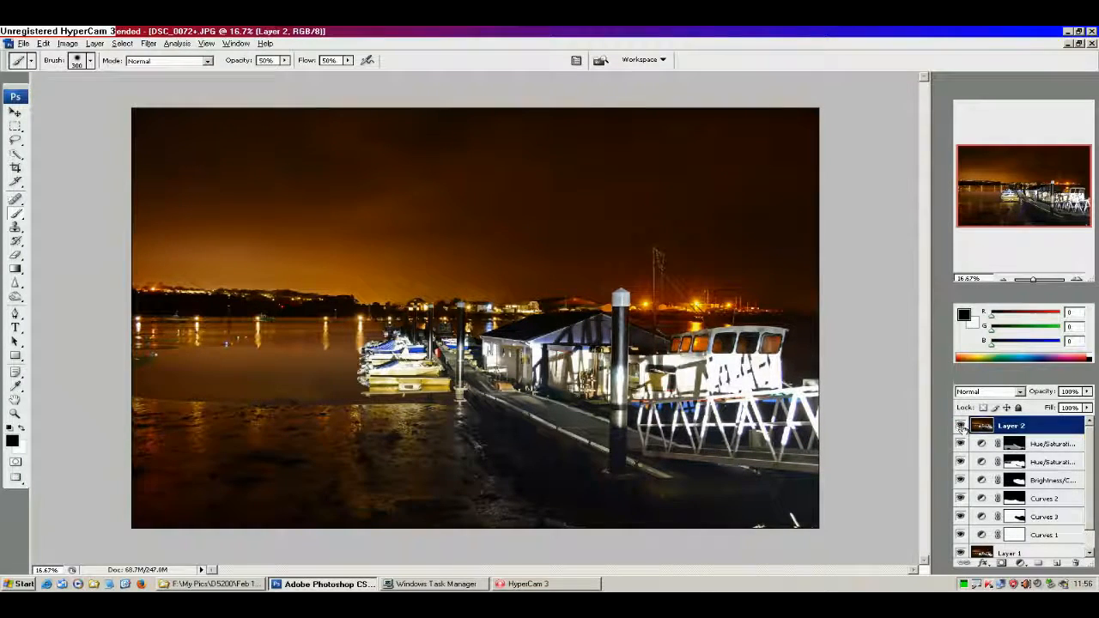
{"action": "left_click", "coordinate": [960, 426]}
{"action": "left_click", "coordinate": [960, 426]}
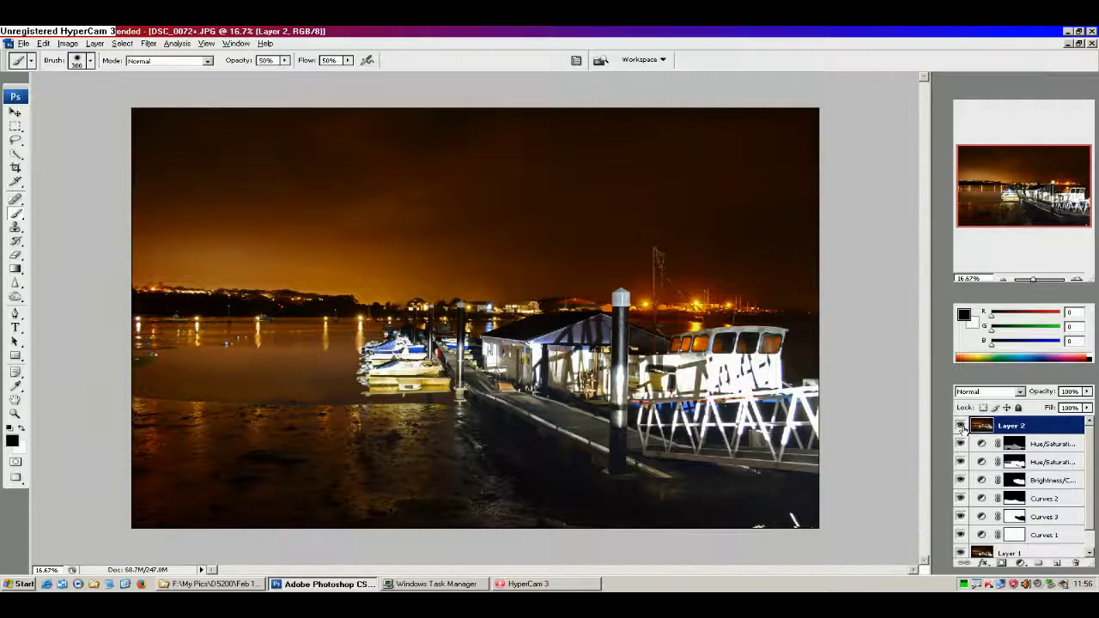
{"action": "left_click", "coordinate": [960, 426]}
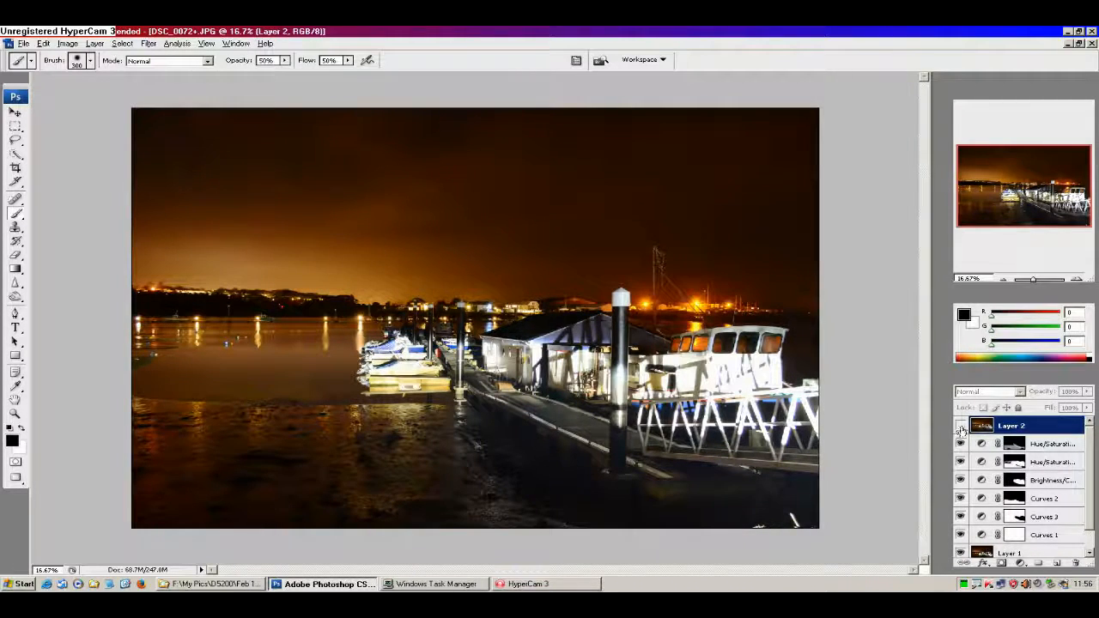
{"action": "left_click", "coordinate": [960, 426]}
{"action": "left_click", "coordinate": [960, 427]}
{"action": "left_click", "coordinate": [960, 426]}
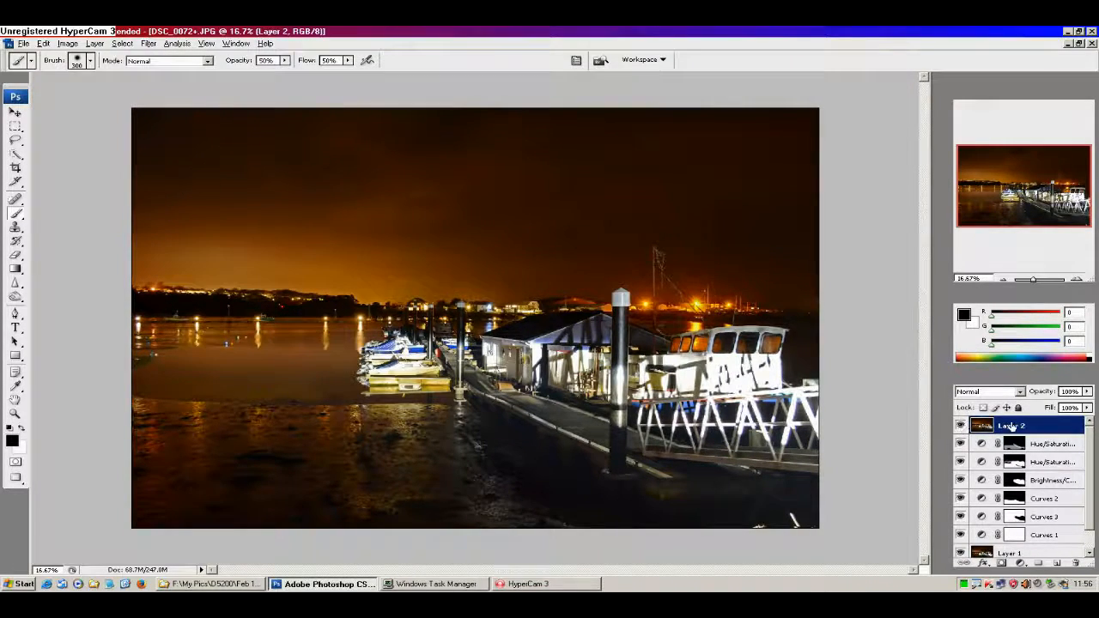
Step: Add a black mask to Layer 2 and paint white over the boathouse, large boat and gangway with a size 500 brush
{"action": "left_click", "coordinate": [1002, 563], "text": "alt"}
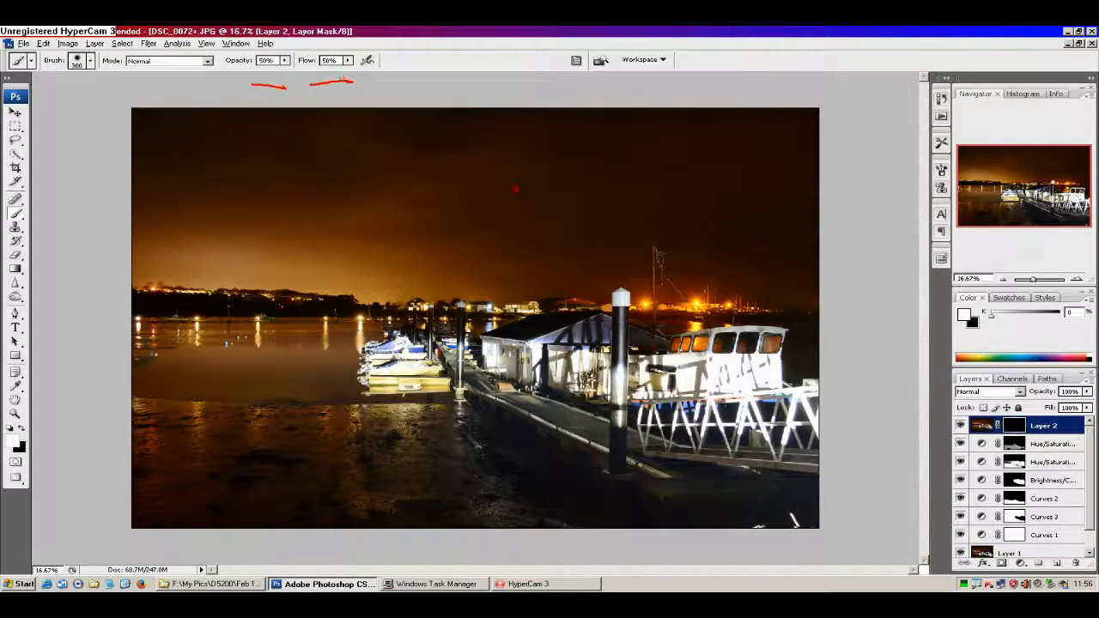
{"action": "key", "text": "Escape"}
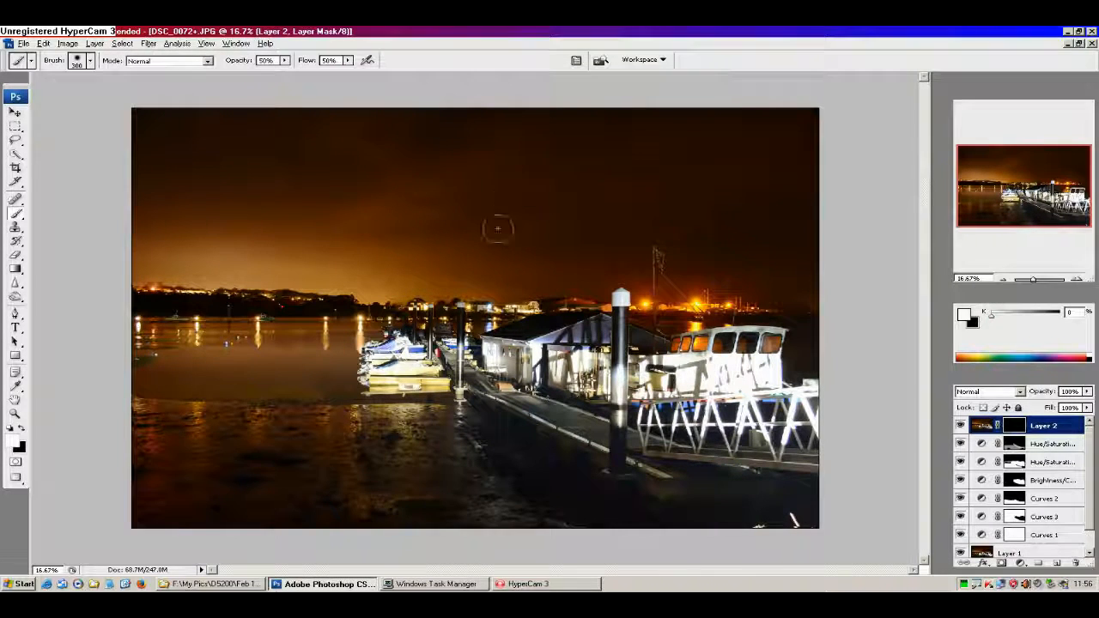
{"action": "key", "text": "bracketleft"}
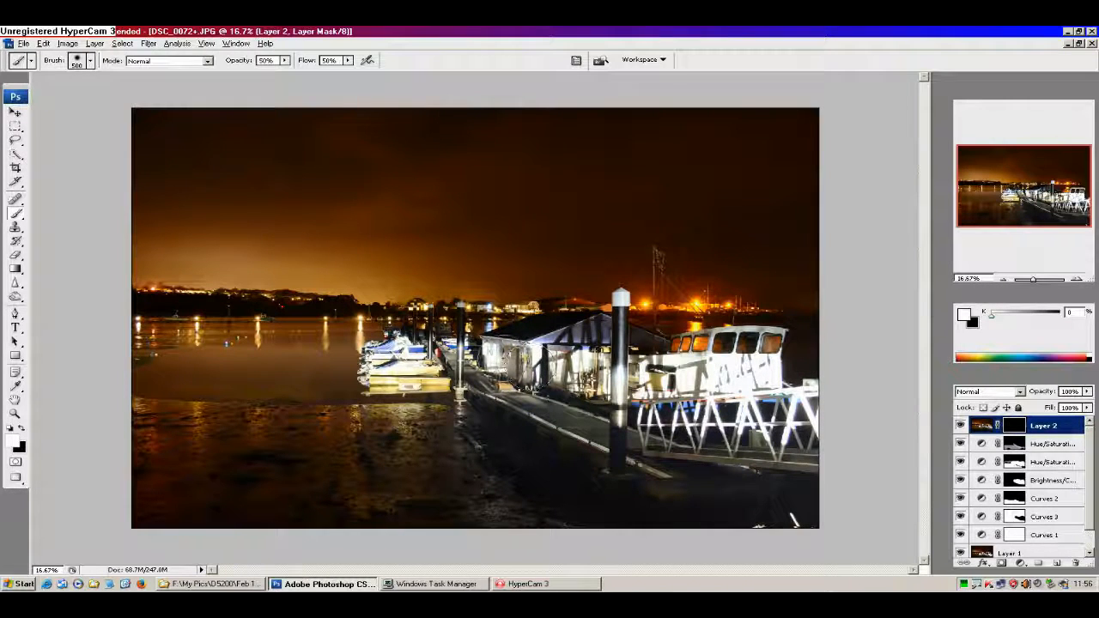
{"action": "mouse_move", "coordinate": [625, 371]}
{"action": "left_mouse_down"}
{"action": "mouse_move", "coordinate": [505, 350]}
{"action": "mouse_move", "coordinate": [524, 365]}
{"action": "mouse_move", "coordinate": [547, 367]}
{"action": "mouse_move", "coordinate": [500, 350]}
{"action": "left_mouse_up"}
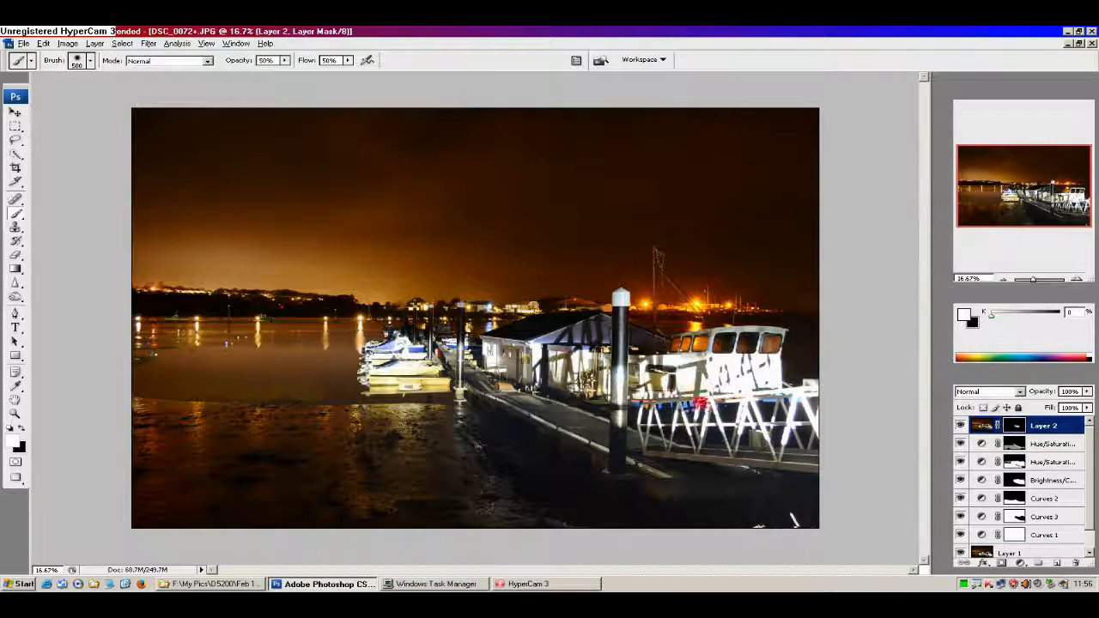
{"action": "mouse_move", "coordinate": [838, 425]}
{"action": "left_mouse_down"}
{"action": "mouse_move", "coordinate": [807, 389]}
{"action": "mouse_move", "coordinate": [818, 451]}
{"action": "left_mouse_up"}
{"action": "mouse_move", "coordinate": [686, 414]}
{"action": "left_mouse_down"}
{"action": "mouse_move", "coordinate": [697, 375]}
{"action": "mouse_move", "coordinate": [736, 377]}
{"action": "mouse_move", "coordinate": [694, 375]}
{"action": "mouse_move", "coordinate": [737, 348]}
{"action": "mouse_move", "coordinate": [678, 385]}
{"action": "mouse_move", "coordinate": [577, 372]}
{"action": "mouse_move", "coordinate": [754, 375]}
{"action": "mouse_move", "coordinate": [654, 379]}
{"action": "mouse_move", "coordinate": [796, 410]}
{"action": "mouse_move", "coordinate": [703, 426]}
{"action": "mouse_move", "coordinate": [792, 434]}
{"action": "left_mouse_up"}
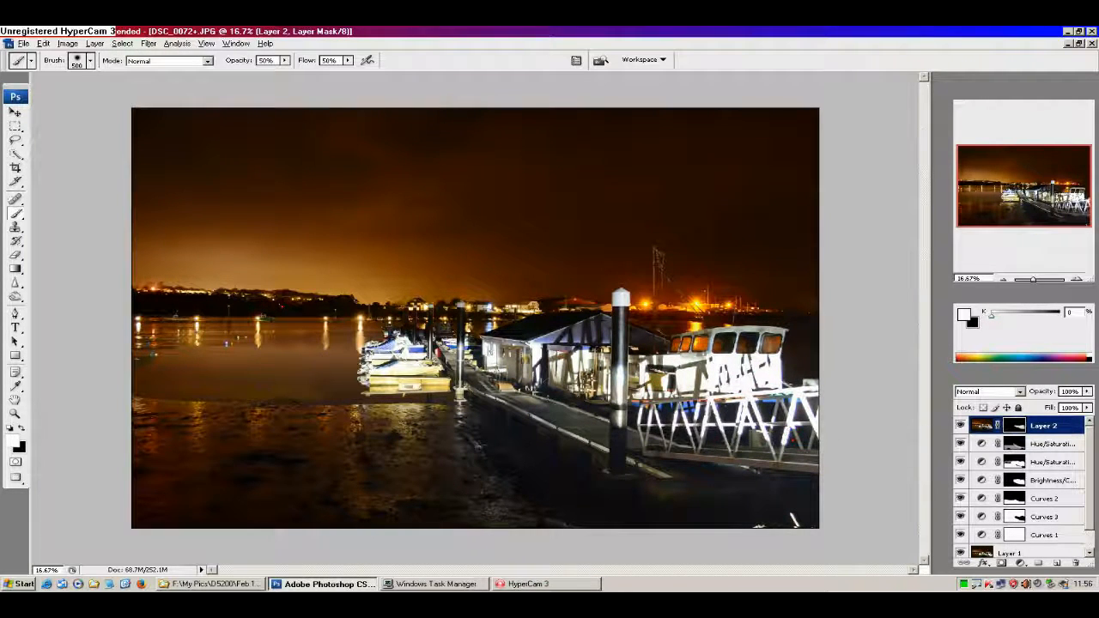
Step: Reduce the brush to size 250 and paint white on the Layer 2 mask over the small moored boats, boathouse front and large boat
{"action": "left_click_drag", "start_coordinate": [400, 365], "coordinate": [385, 370]}
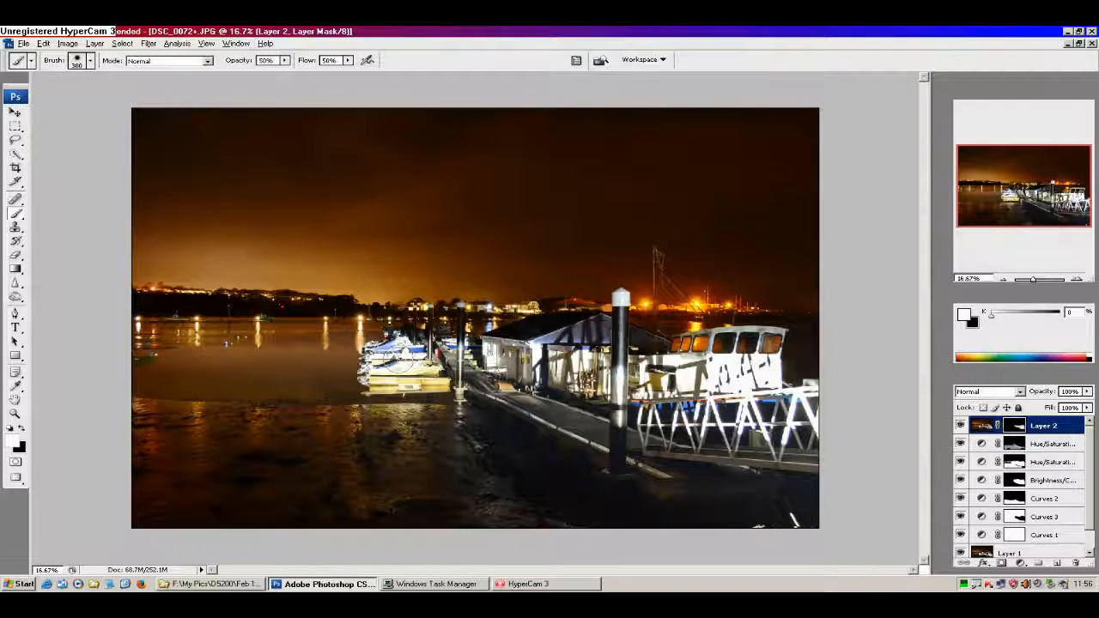
{"action": "key", "text": "bracketleft"}
{"action": "left_click", "coordinate": [376, 354]}
{"action": "mouse_move", "coordinate": [411, 360]}
{"action": "left_mouse_down"}
{"action": "mouse_move", "coordinate": [382, 381]}
{"action": "mouse_move", "coordinate": [446, 376]}
{"action": "mouse_move", "coordinate": [376, 364]}
{"action": "mouse_move", "coordinate": [392, 344]}
{"action": "mouse_move", "coordinate": [384, 358]}
{"action": "mouse_move", "coordinate": [440, 353]}
{"action": "mouse_move", "coordinate": [375, 359]}
{"action": "mouse_move", "coordinate": [402, 339]}
{"action": "mouse_move", "coordinate": [362, 372]}
{"action": "mouse_move", "coordinate": [413, 364]}
{"action": "mouse_move", "coordinate": [396, 359]}
{"action": "mouse_move", "coordinate": [414, 348]}
{"action": "mouse_move", "coordinate": [400, 347]}
{"action": "mouse_move", "coordinate": [418, 360]}
{"action": "mouse_move", "coordinate": [397, 350]}
{"action": "mouse_move", "coordinate": [375, 372]}
{"action": "mouse_move", "coordinate": [414, 367]}
{"action": "left_mouse_up"}
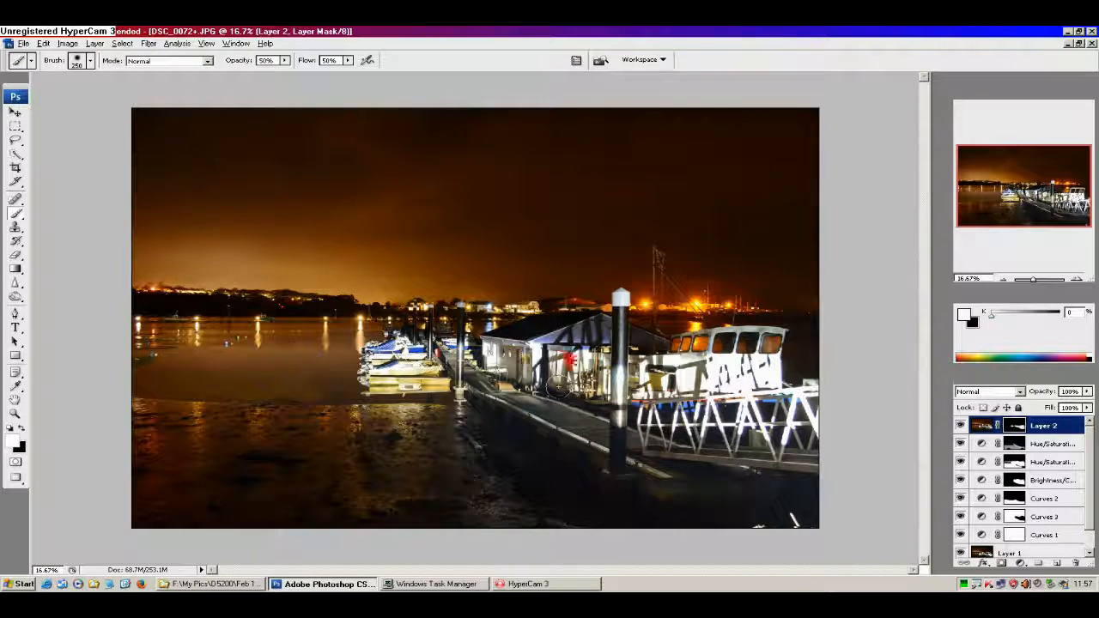
{"action": "left_click_drag", "start_coordinate": [599, 366], "coordinate": [598, 394]}
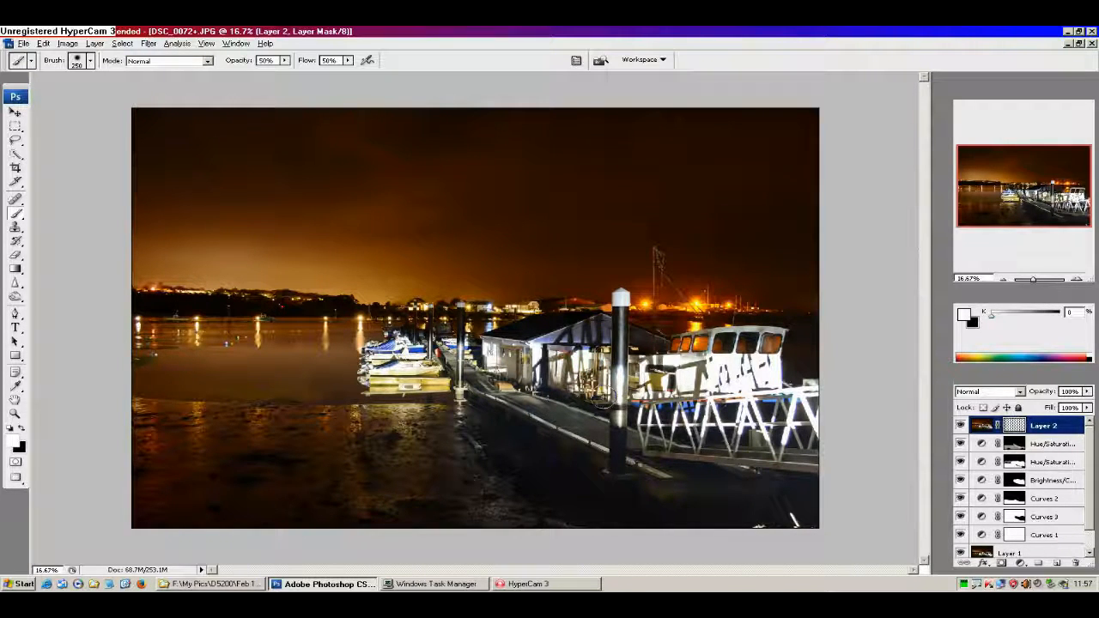
{"action": "left_click", "coordinate": [492, 347]}
{"action": "mouse_move", "coordinate": [721, 369]}
{"action": "left_mouse_down"}
{"action": "mouse_move", "coordinate": [661, 361]}
{"action": "mouse_move", "coordinate": [763, 370]}
{"action": "mouse_move", "coordinate": [643, 396]}
{"action": "mouse_move", "coordinate": [752, 396]}
{"action": "mouse_move", "coordinate": [782, 428]}
{"action": "mouse_move", "coordinate": [696, 424]}
{"action": "mouse_move", "coordinate": [804, 421]}
{"action": "left_mouse_up"}
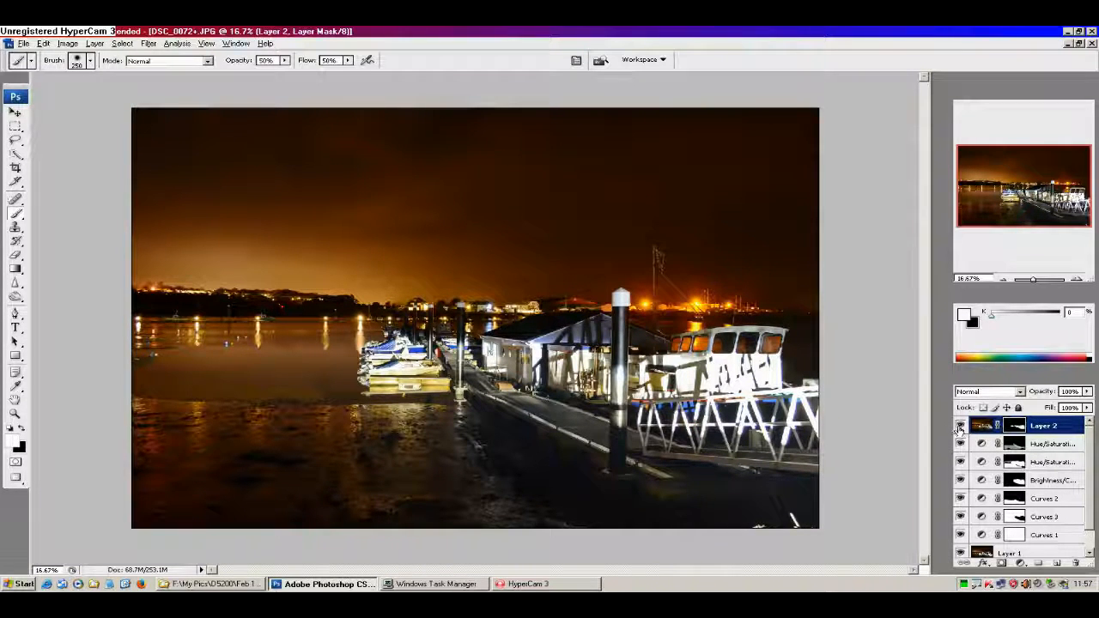
Step: Toggle the masked Layer 2 off and on to compare the highlights on the boats and boathouse
{"action": "left_click", "coordinate": [960, 427]}
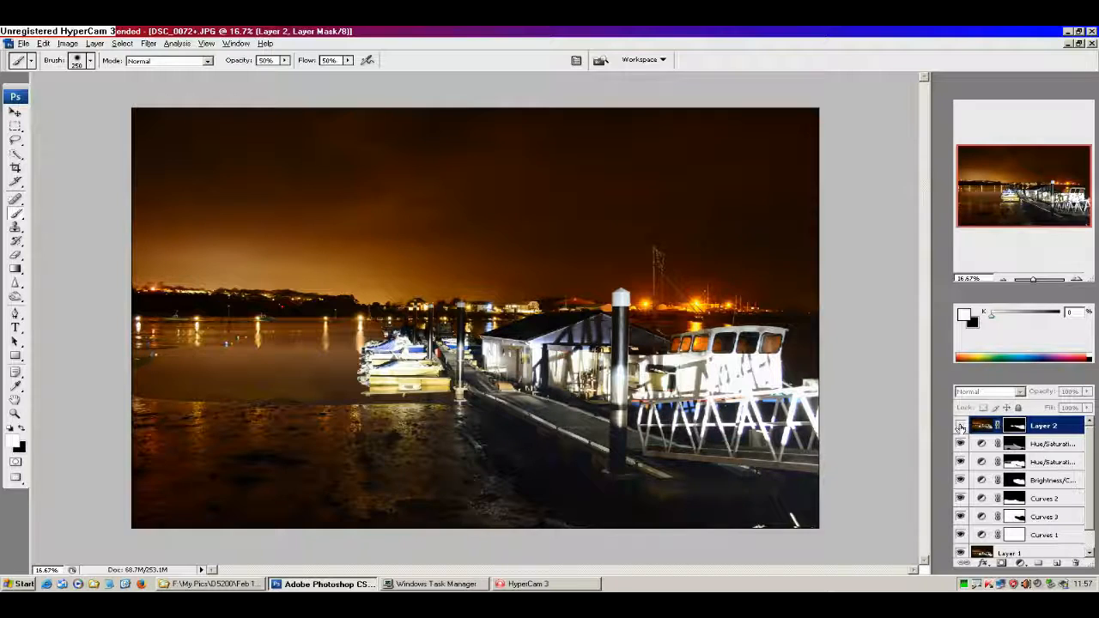
{"action": "left_click", "coordinate": [960, 427]}
{"action": "left_click", "coordinate": [960, 427]}
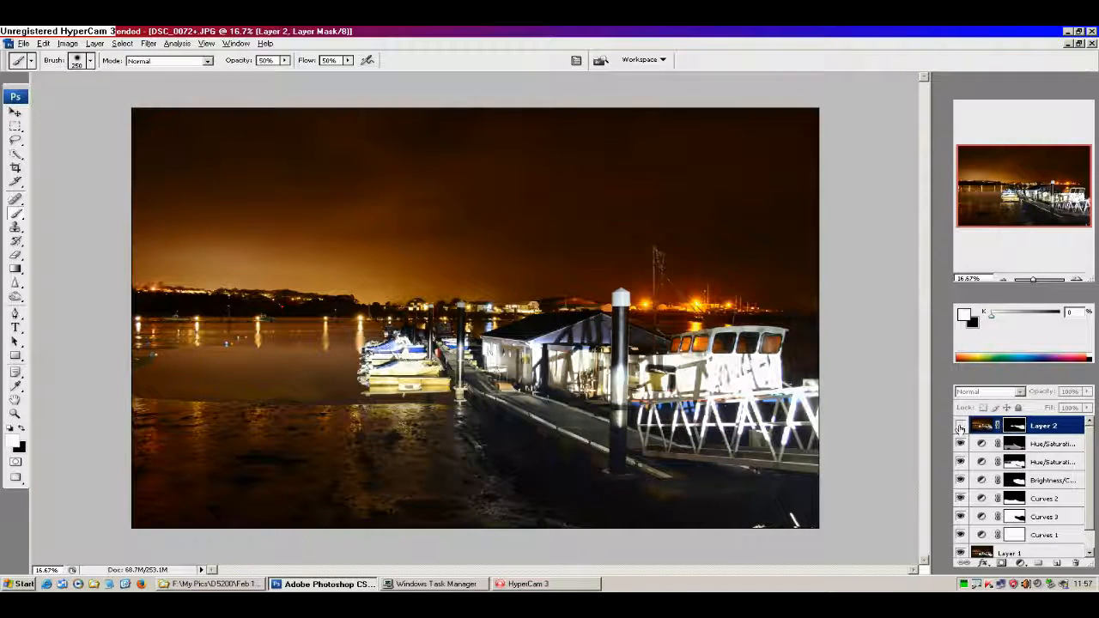
{"action": "left_click", "coordinate": [961, 427]}
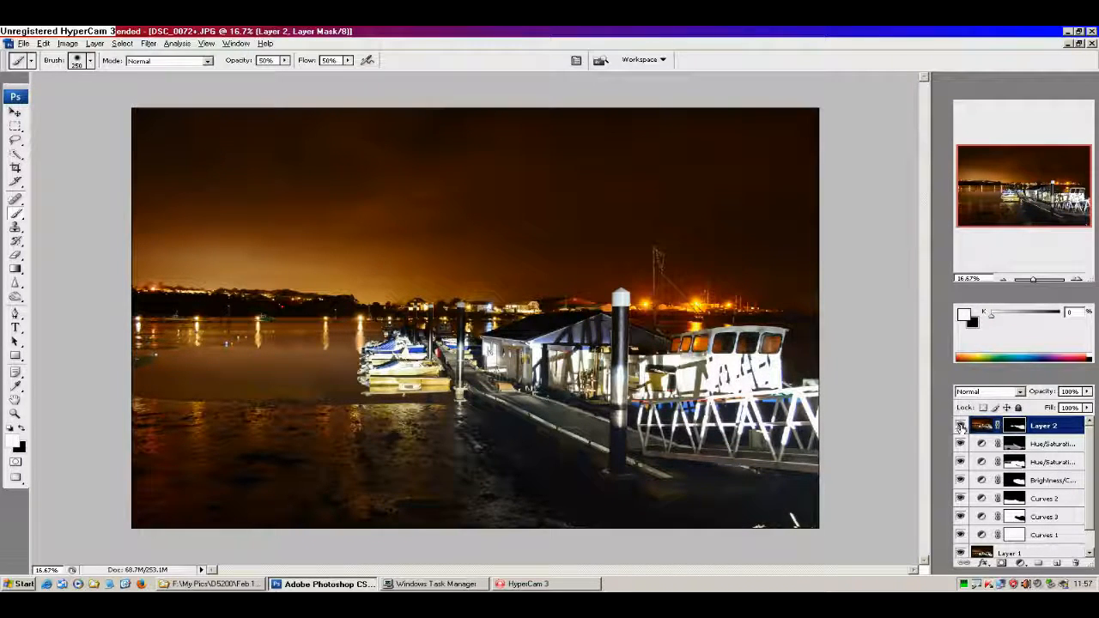
{"action": "left_click", "coordinate": [961, 428]}
{"action": "left_click", "coordinate": [961, 428]}
{"action": "left_click", "coordinate": [961, 426]}
{"action": "left_click", "coordinate": [962, 426]}
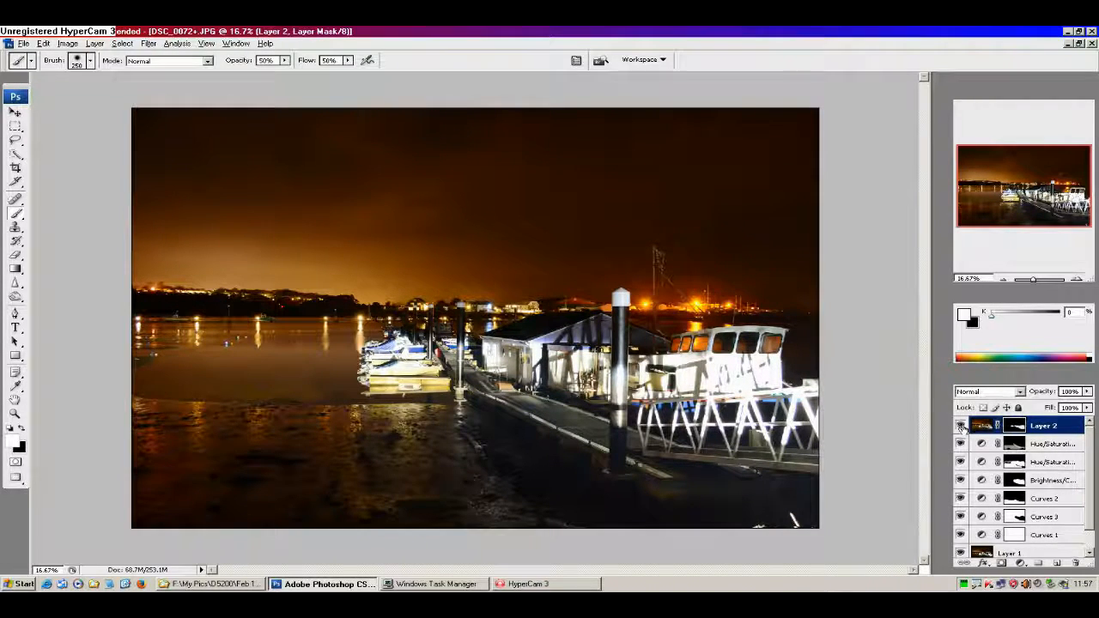
{"action": "left_click", "coordinate": [962, 426]}
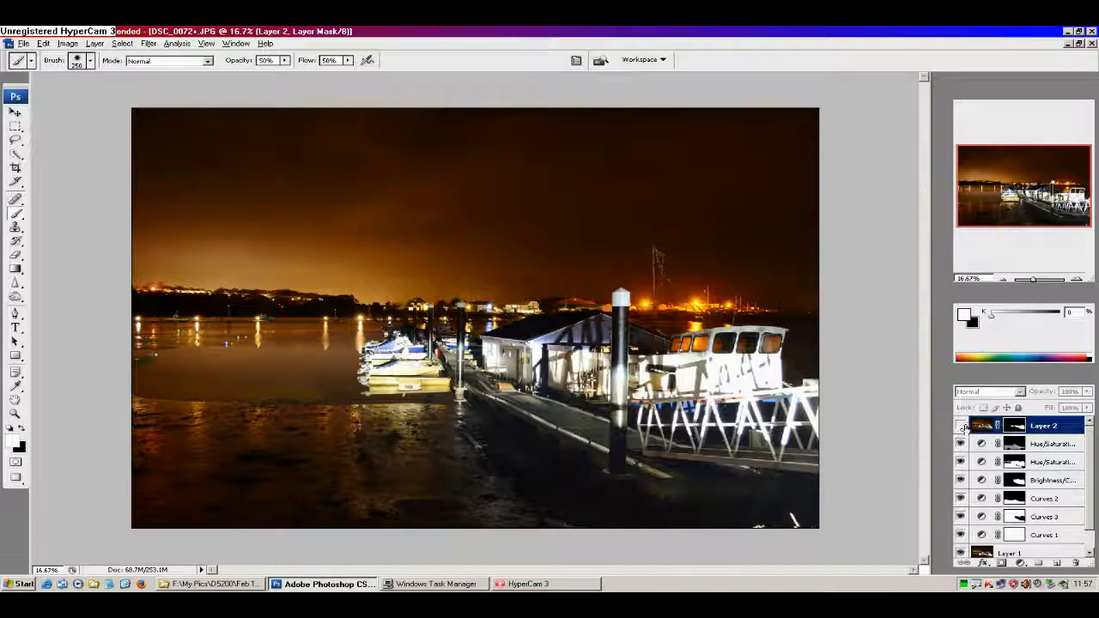
{"action": "left_click", "coordinate": [962, 426]}
Step: Reduce the opacity of Layer 2 to 85% to soften the highlight recovery on the boats and boathouse
{"action": "left_click", "coordinate": [1087, 392]}
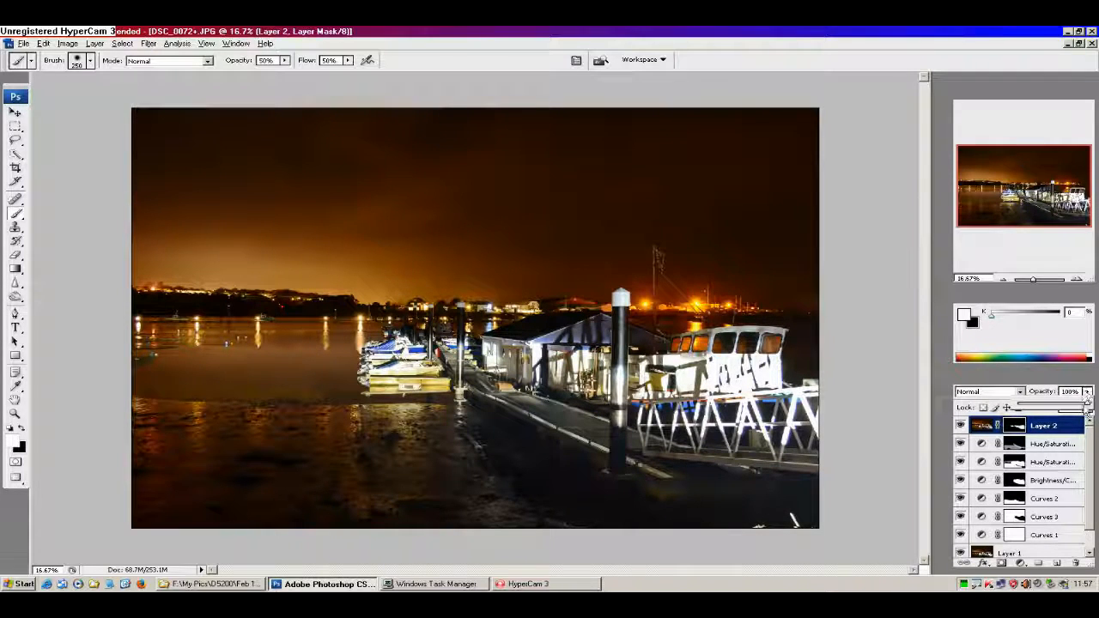
{"action": "double_click", "coordinate": [1070, 392]}
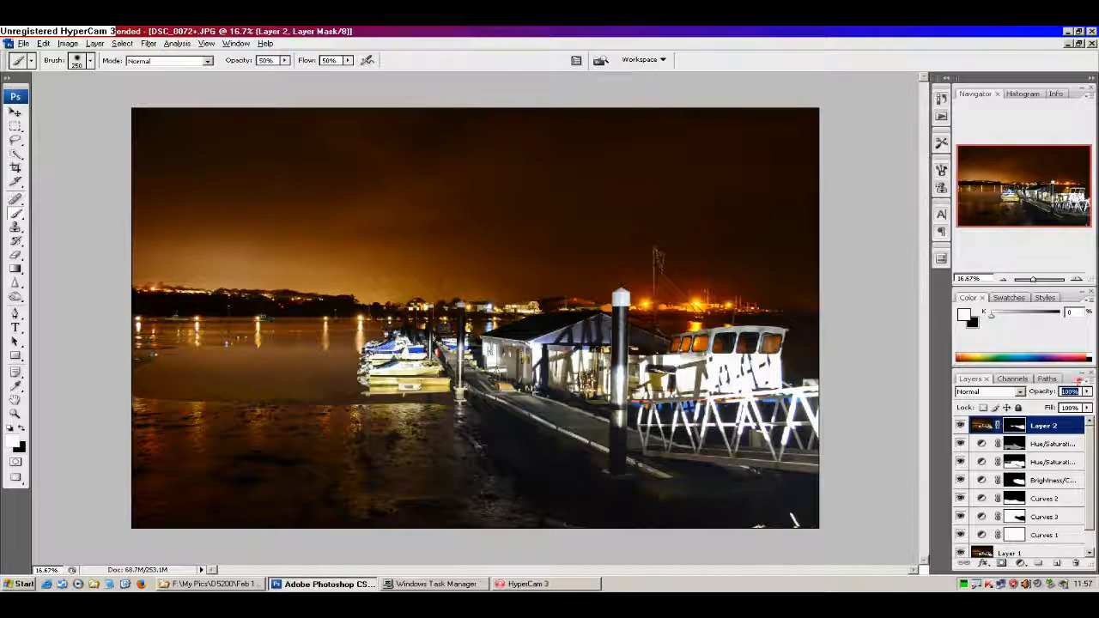
{"action": "mouse_move", "coordinate": [1082, 378]}
{"action": "left_mouse_down"}
{"action": "mouse_move", "coordinate": [1065, 426]}
{"action": "mouse_move", "coordinate": [1087, 376]}
{"action": "left_mouse_up"}
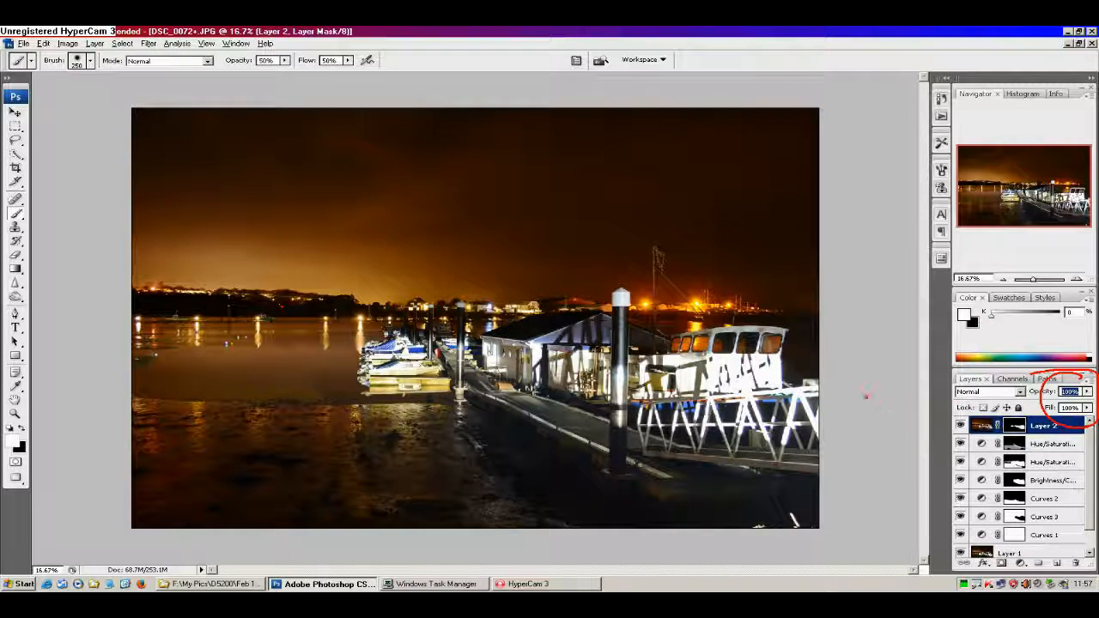
{"action": "mouse_move", "coordinate": [867, 399]}
{"action": "left_mouse_down"}
{"action": "mouse_move", "coordinate": [1026, 392]}
{"action": "mouse_move", "coordinate": [986, 409]}
{"action": "left_mouse_up"}
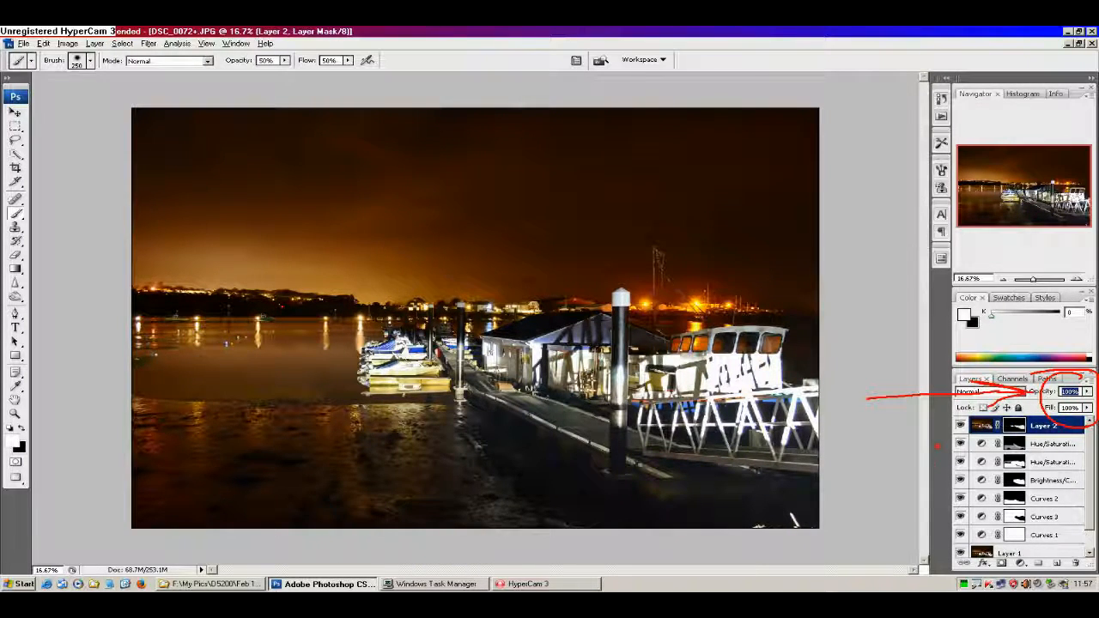
{"action": "key", "text": "Escape"}
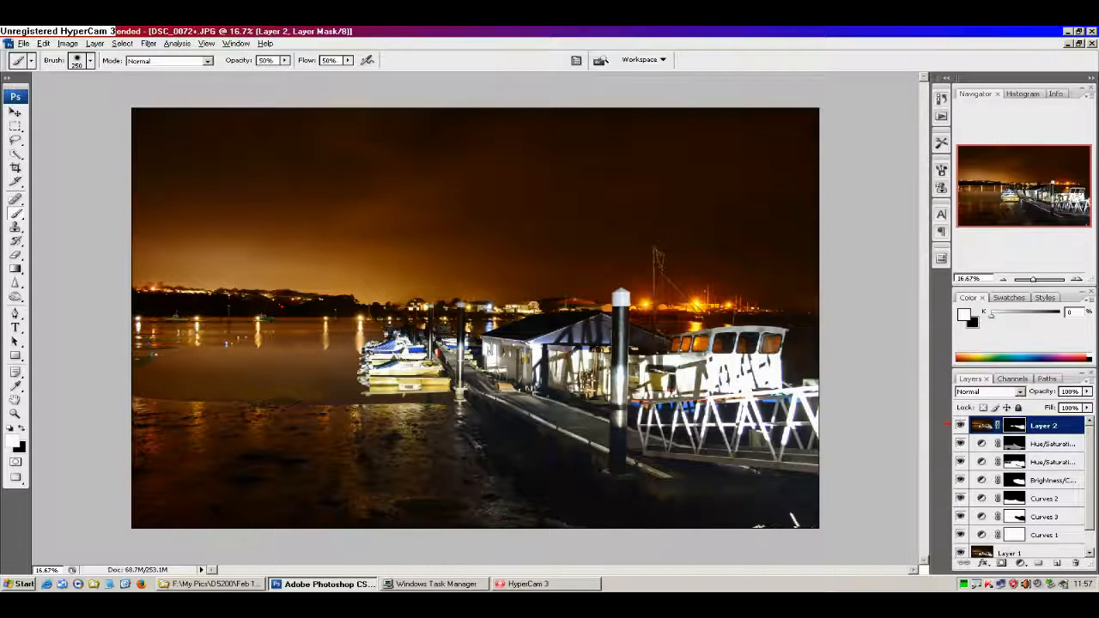
{"action": "left_click_drag", "start_coordinate": [947, 425], "coordinate": [843, 426]}
{"action": "key", "text": "Escape"}
{"action": "left_click", "coordinate": [1087, 393]}
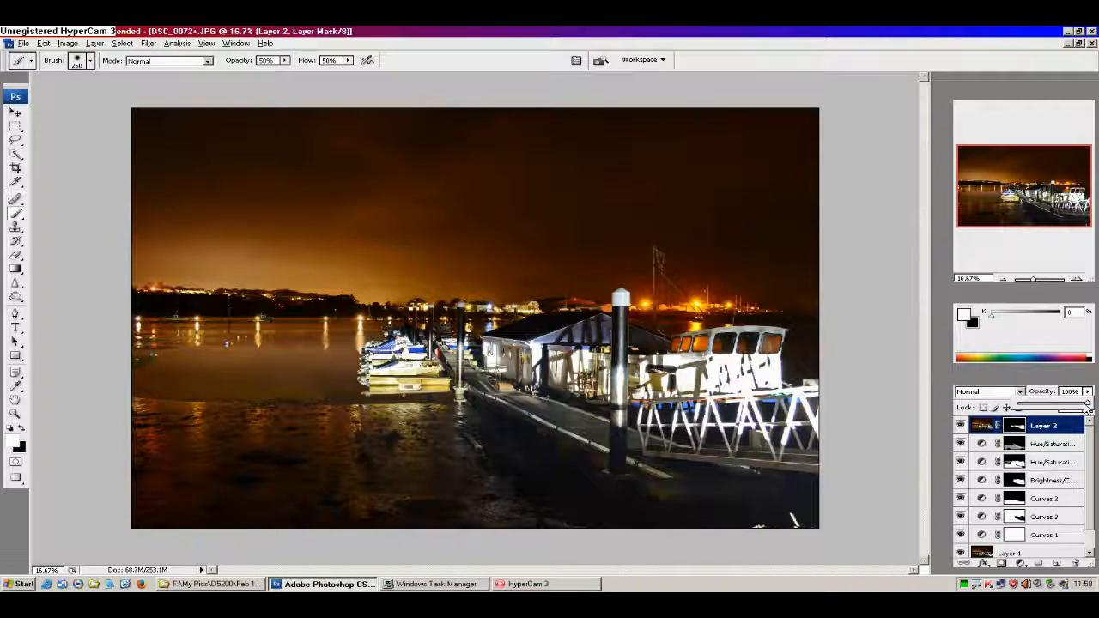
{"action": "mouse_move", "coordinate": [1087, 402]}
{"action": "left_mouse_down"}
{"action": "mouse_move", "coordinate": [1061, 410]}
{"action": "mouse_move", "coordinate": [1077, 415]}
{"action": "left_mouse_up"}
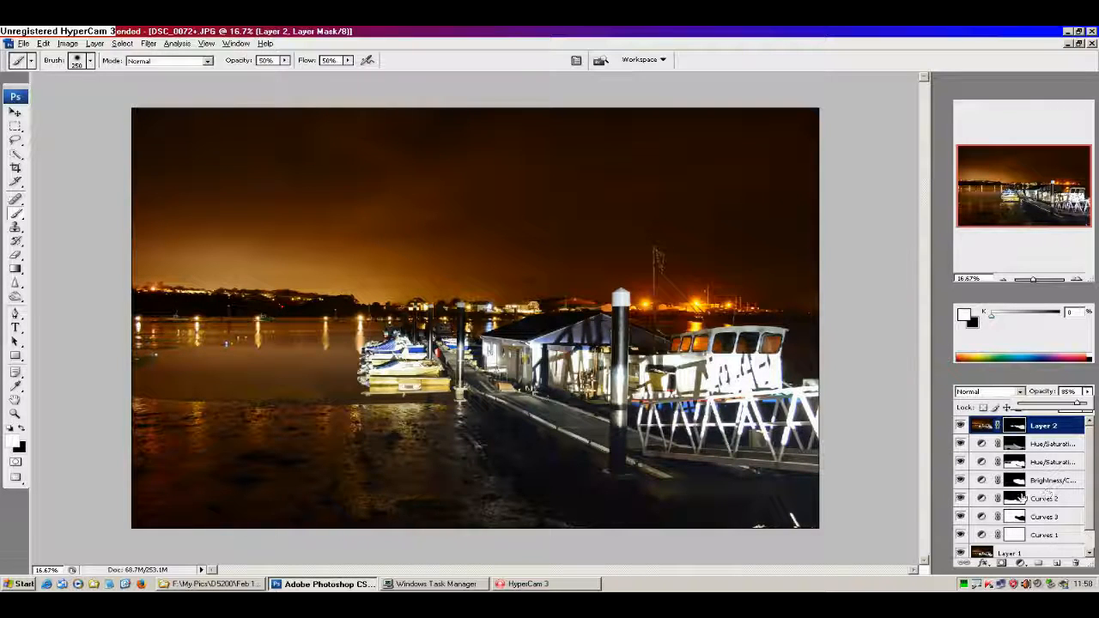
{"action": "left_click", "coordinate": [913, 493]}
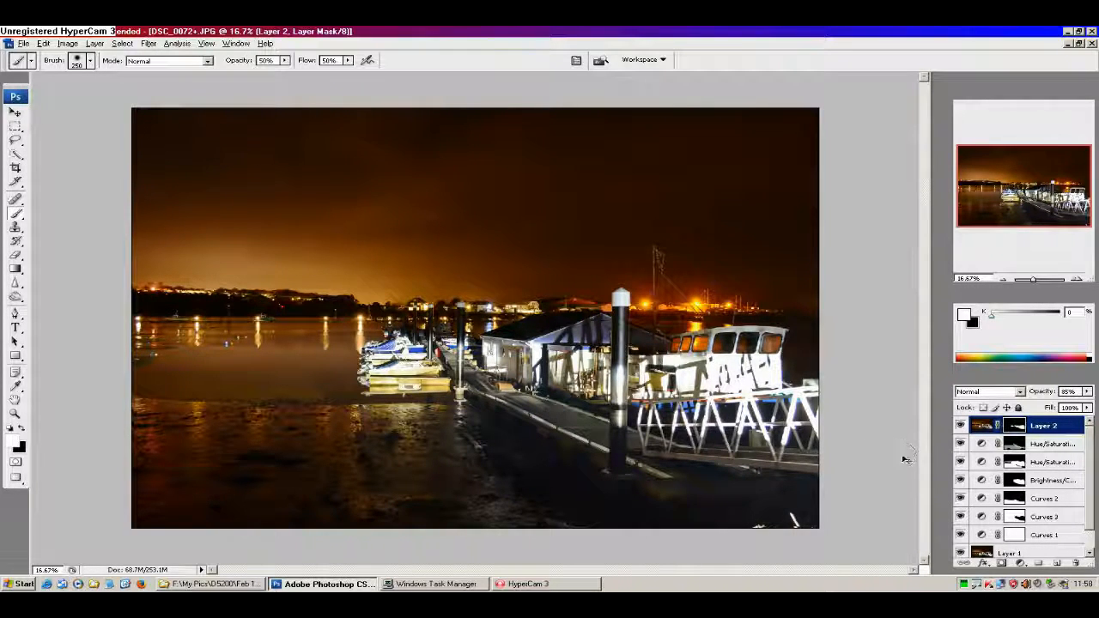
Step: Stamp a merged copy of all visible layers onto a new layer above Layer 2
{"action": "mouse_move", "coordinate": [833, 486]}
{"action": "left_mouse_down"}
{"action": "mouse_move", "coordinate": [712, 518]}
{"action": "mouse_move", "coordinate": [864, 520]}
{"action": "mouse_move", "coordinate": [846, 487]}
{"action": "left_mouse_up"}
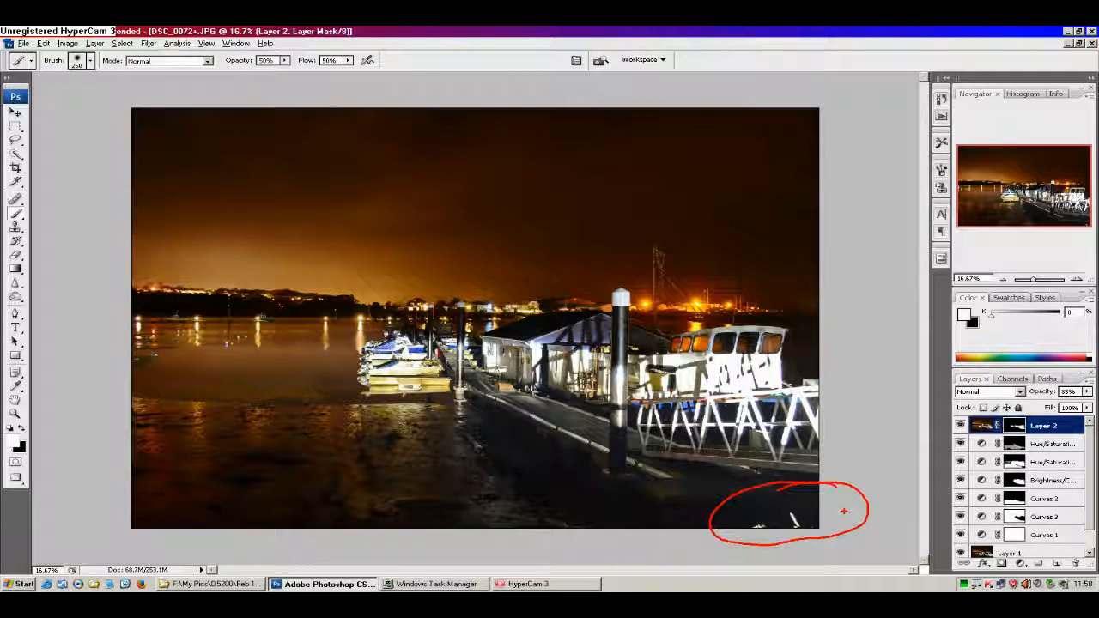
{"action": "key", "text": "Escape"}
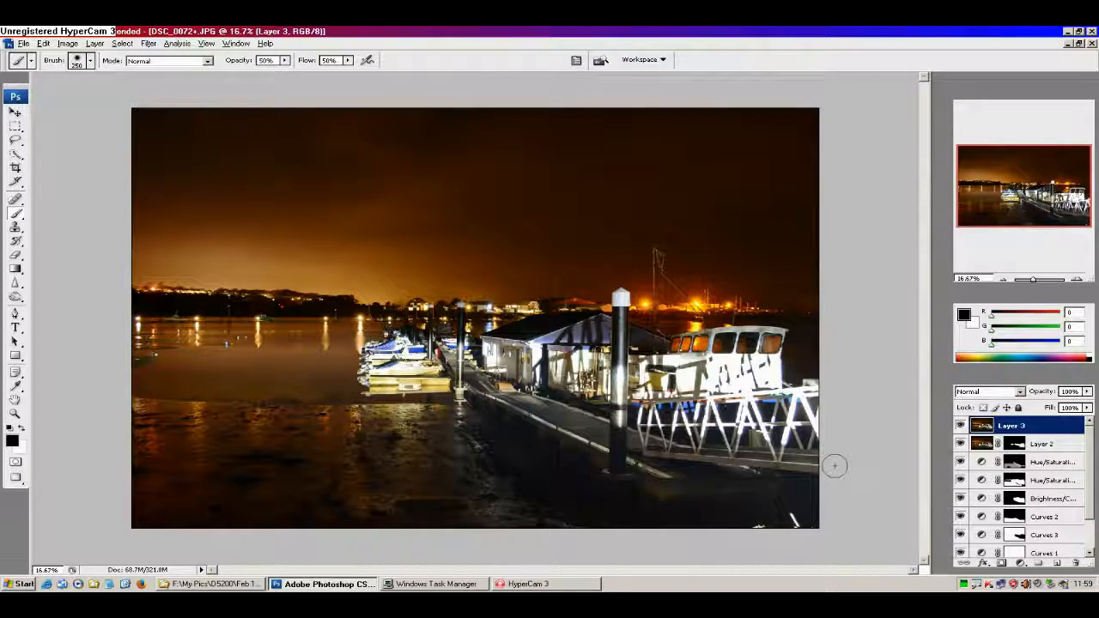
Step: Examine the bright debris in the photo's lower-right corner at 33.3%, then return to the whole-photo view
{"action": "key", "text": "z"}
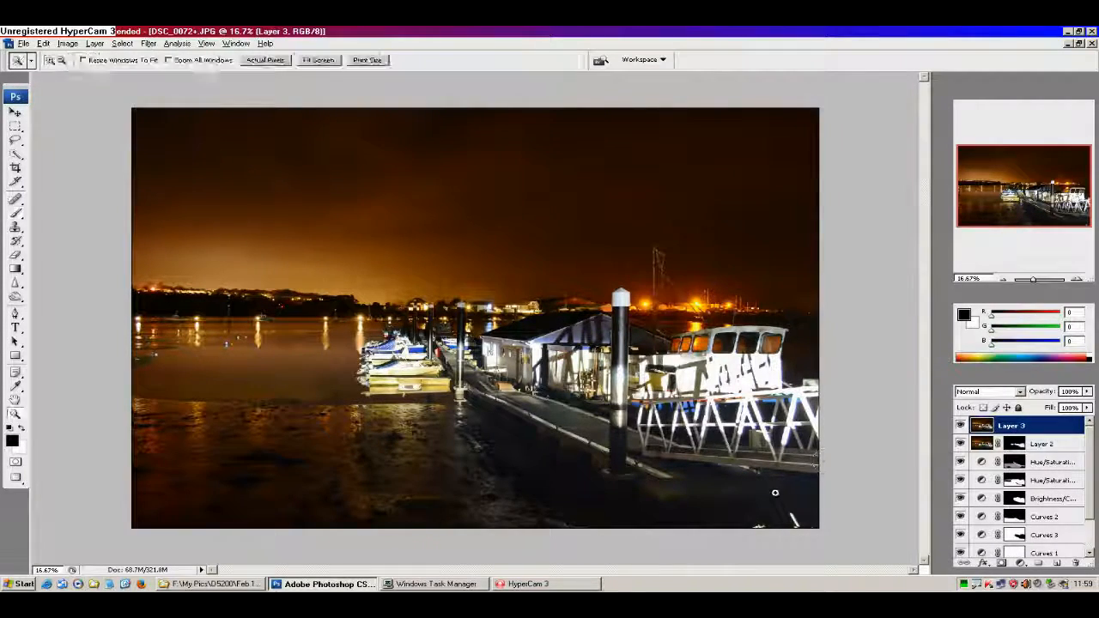
{"action": "left_click", "coordinate": [785, 505]}
{"action": "left_click", "coordinate": [809, 512]}
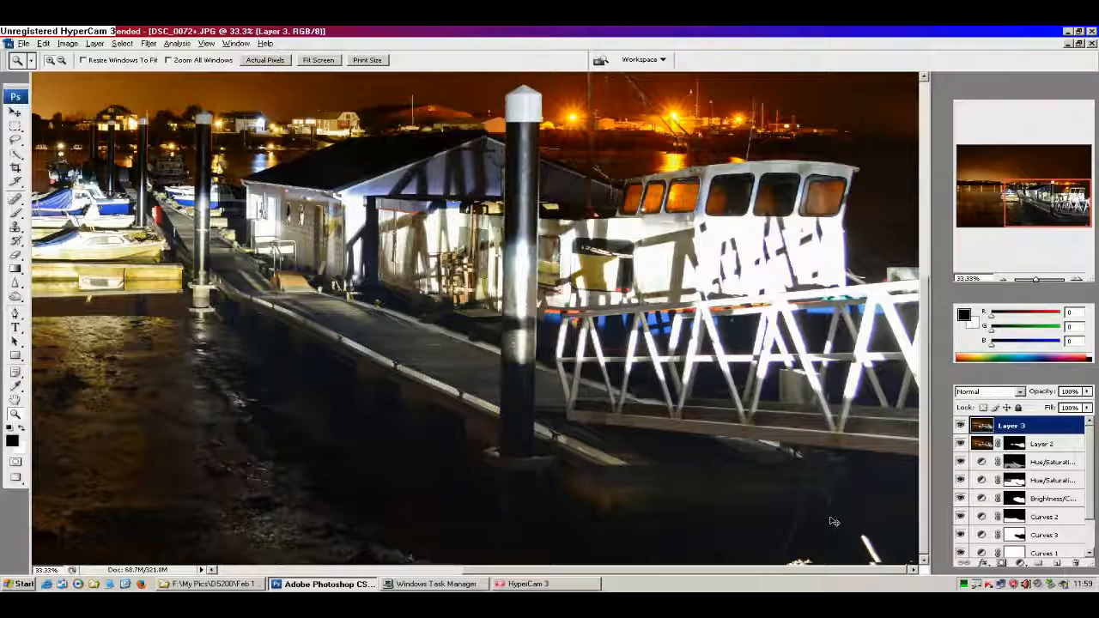
{"action": "mouse_move", "coordinate": [756, 560]}
{"action": "left_mouse_down"}
{"action": "mouse_move", "coordinate": [759, 508]}
{"action": "mouse_move", "coordinate": [802, 481]}
{"action": "mouse_move", "coordinate": [875, 485]}
{"action": "mouse_move", "coordinate": [902, 526]}
{"action": "left_mouse_up"}
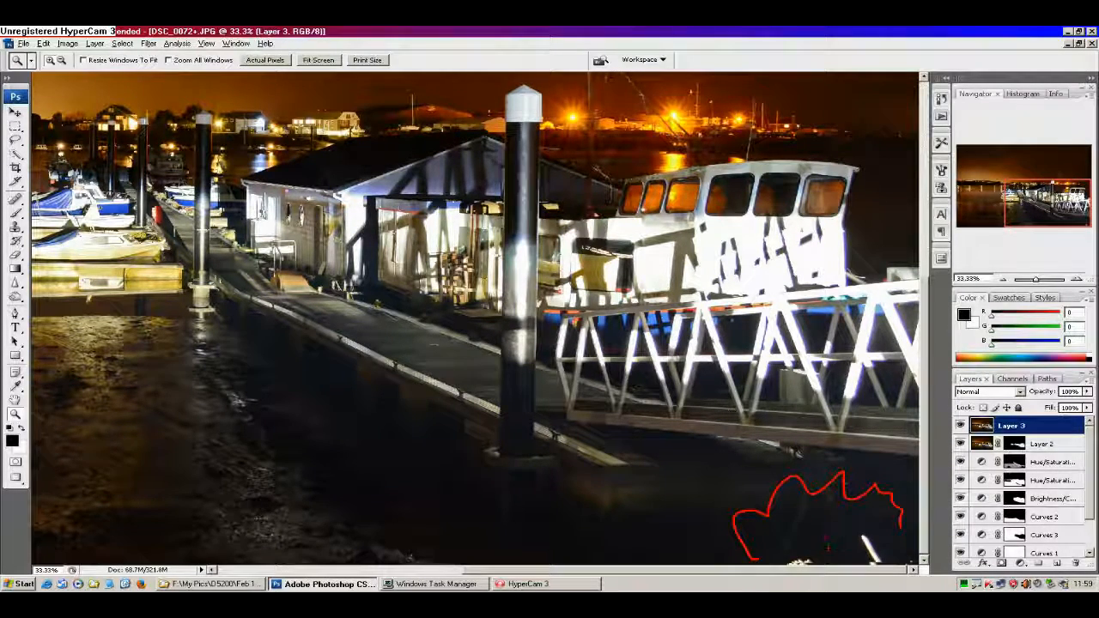
{"action": "mouse_move", "coordinate": [790, 515]}
{"action": "left_mouse_down"}
{"action": "mouse_move", "coordinate": [827, 537]}
{"action": "mouse_move", "coordinate": [792, 541]}
{"action": "left_mouse_up"}
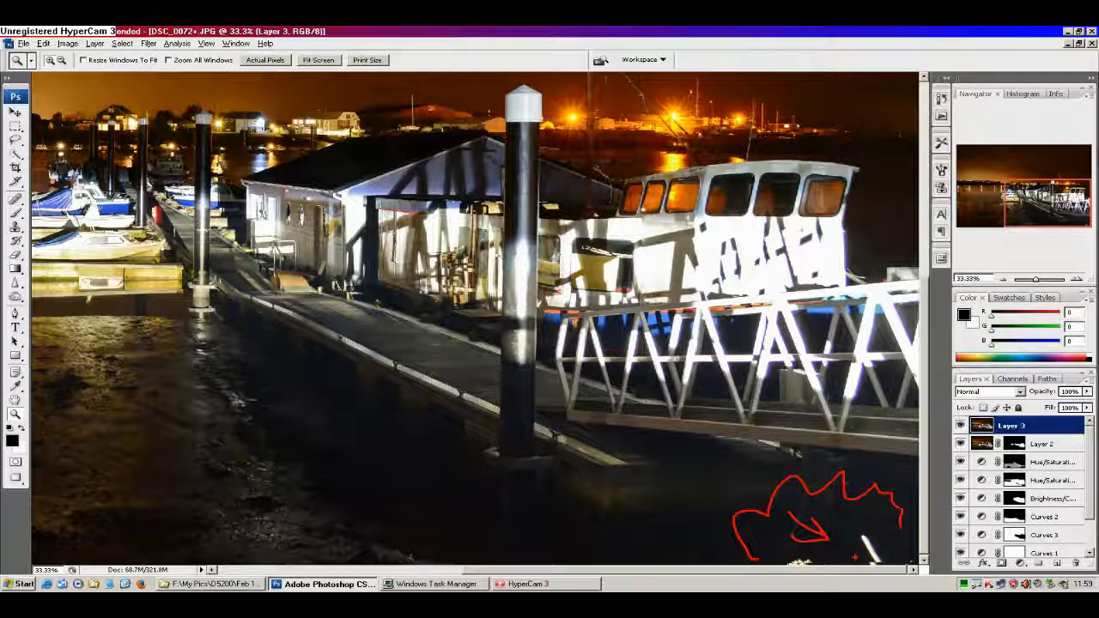
{"action": "mouse_move", "coordinate": [926, 519]}
{"action": "left_mouse_down"}
{"action": "mouse_move", "coordinate": [923, 551]}
{"action": "mouse_move", "coordinate": [938, 533]}
{"action": "left_mouse_up"}
{"action": "mouse_move", "coordinate": [872, 569]}
{"action": "left_mouse_down"}
{"action": "mouse_move", "coordinate": [905, 556]}
{"action": "mouse_move", "coordinate": [879, 582]}
{"action": "left_mouse_up"}
{"action": "key", "text": "Escape"}
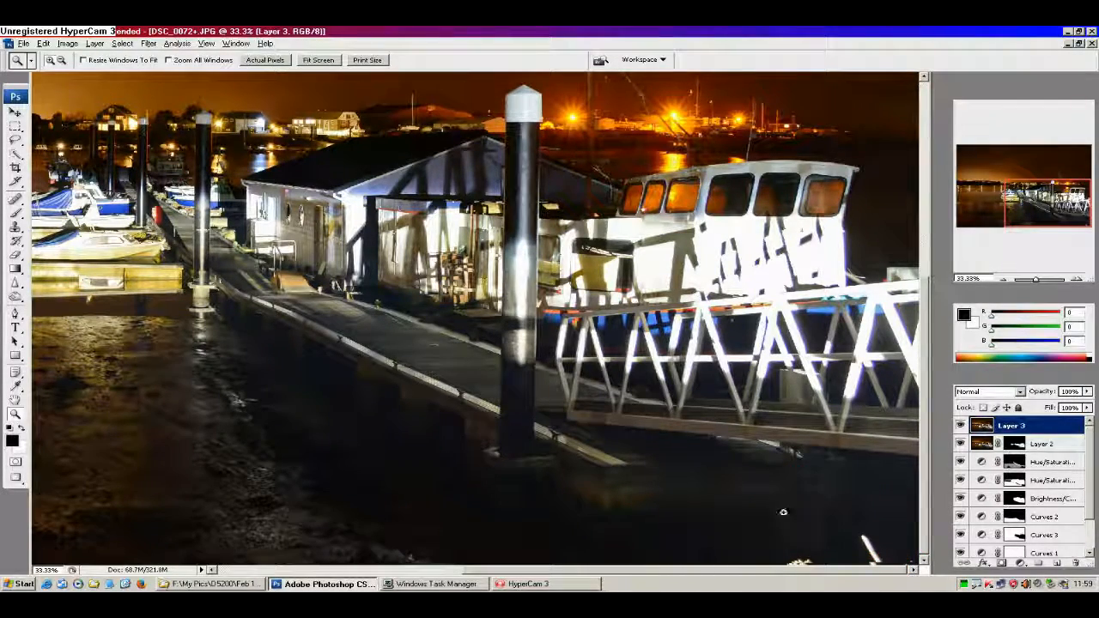
{"action": "left_click", "coordinate": [633, 504], "text": "alt"}
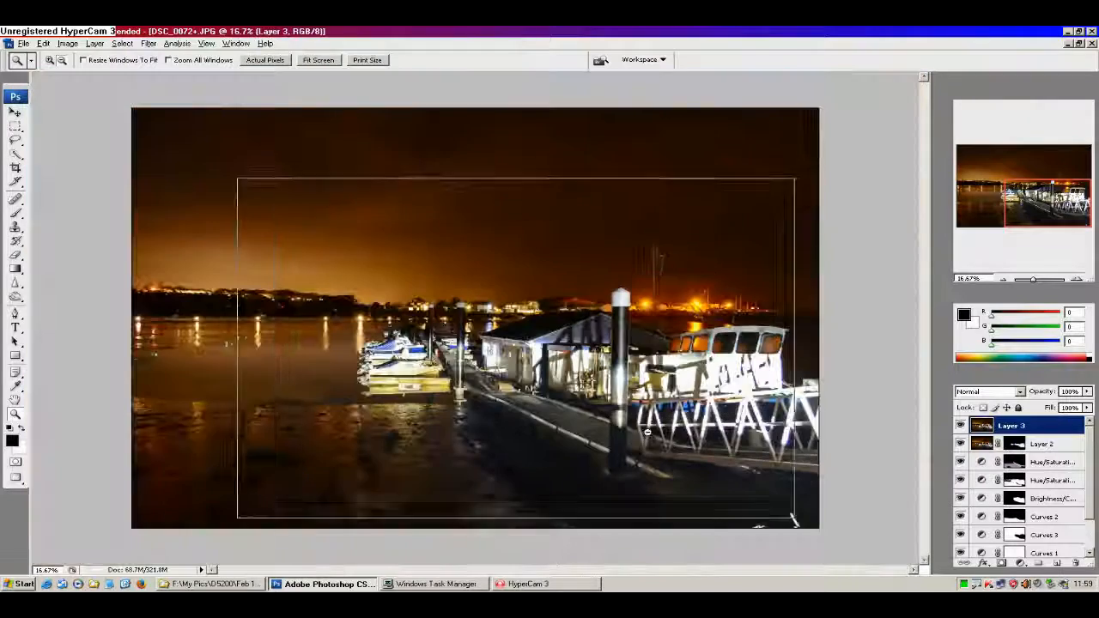
{"action": "left_click", "coordinate": [647, 432], "text": "alt"}
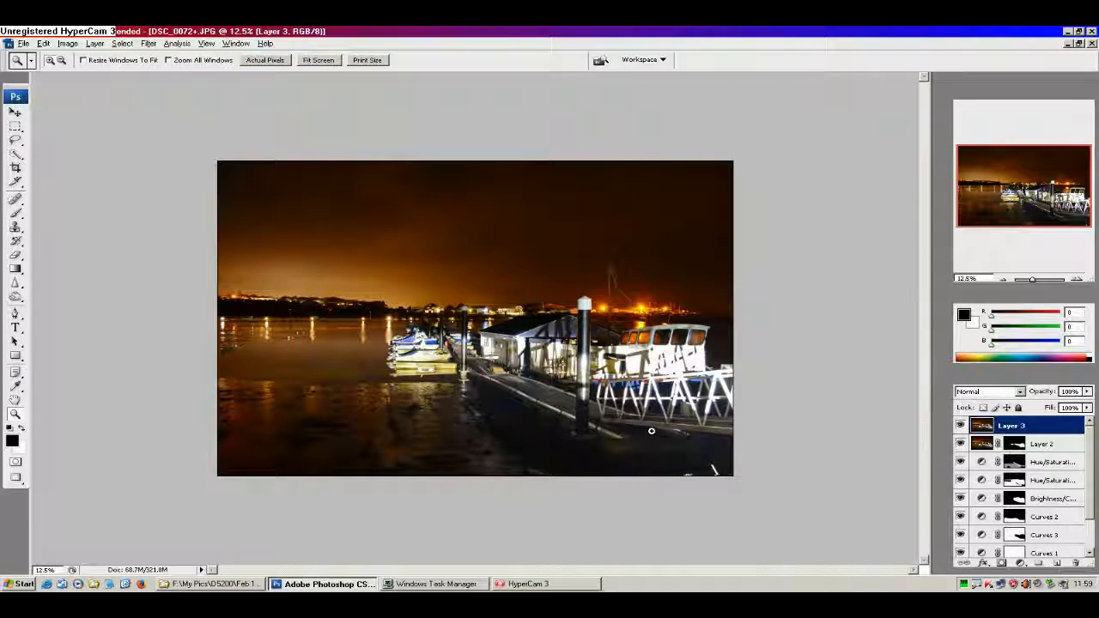
{"action": "left_click", "coordinate": [651, 431]}
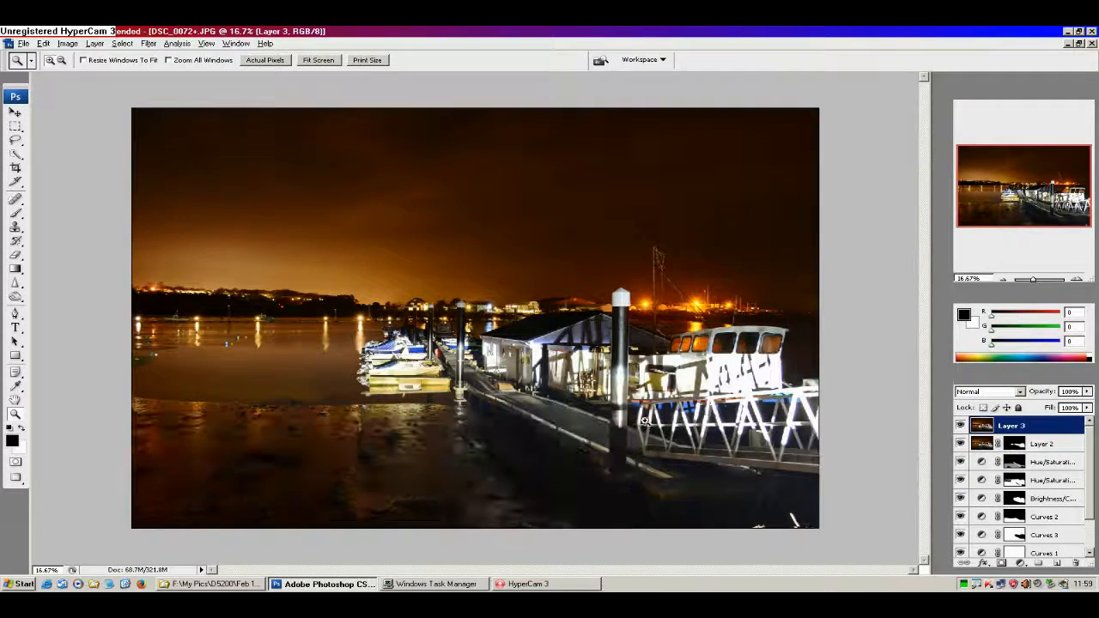
Step: Enlarge the canvas to 55 cm wide and 38 cm high, centred on the photo, with a background-colour border
{"action": "left_click", "coordinate": [67, 44]}
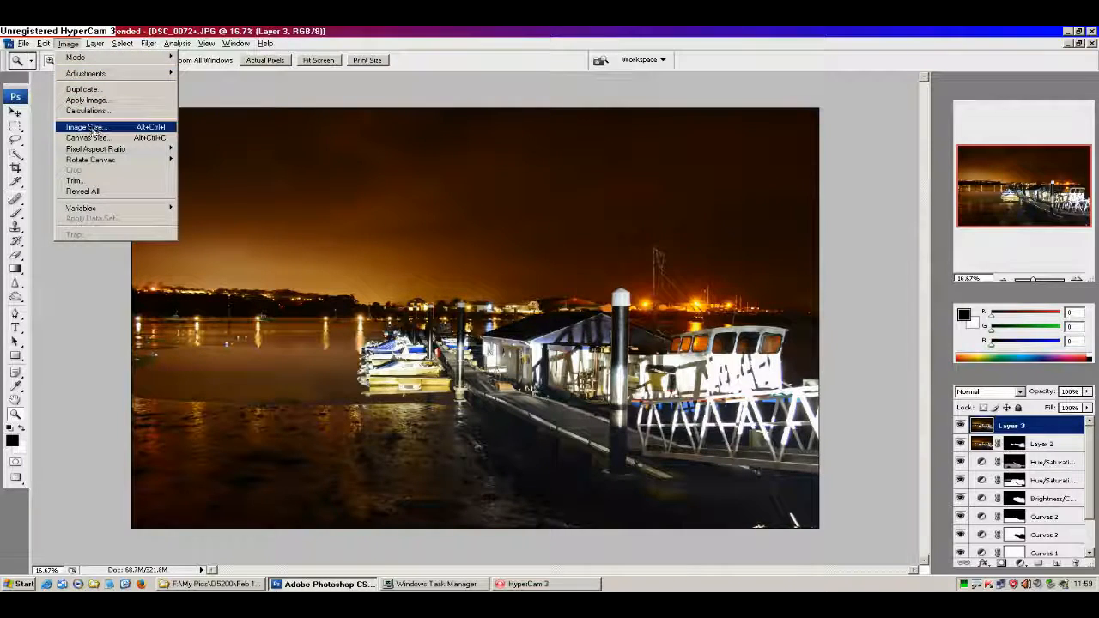
{"action": "left_click", "coordinate": [89, 138]}
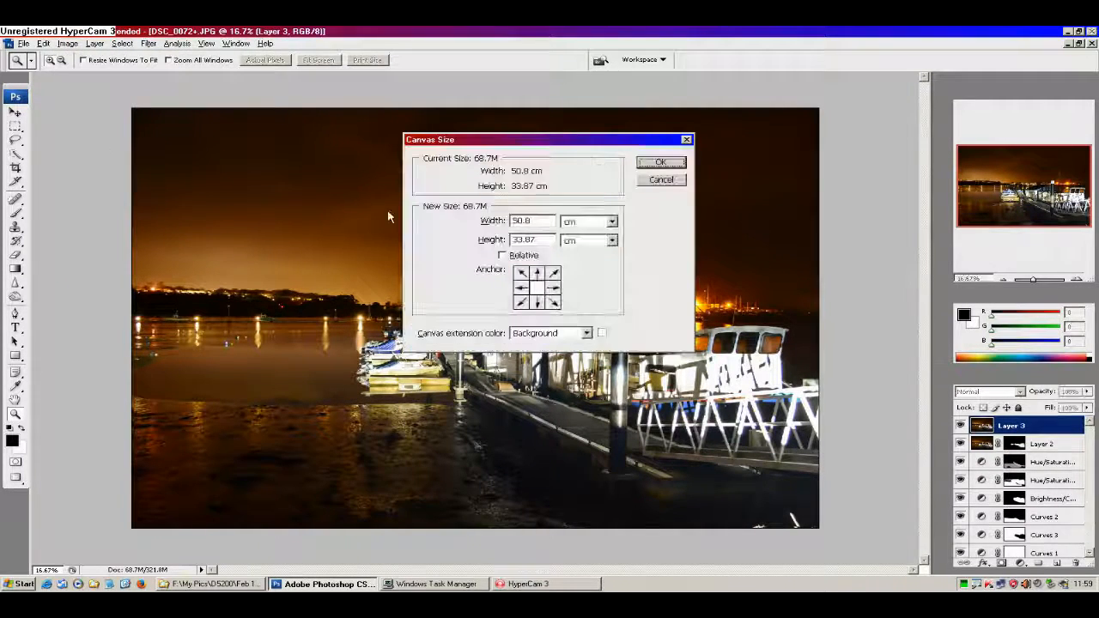
{"action": "left_click", "coordinate": [534, 222]}
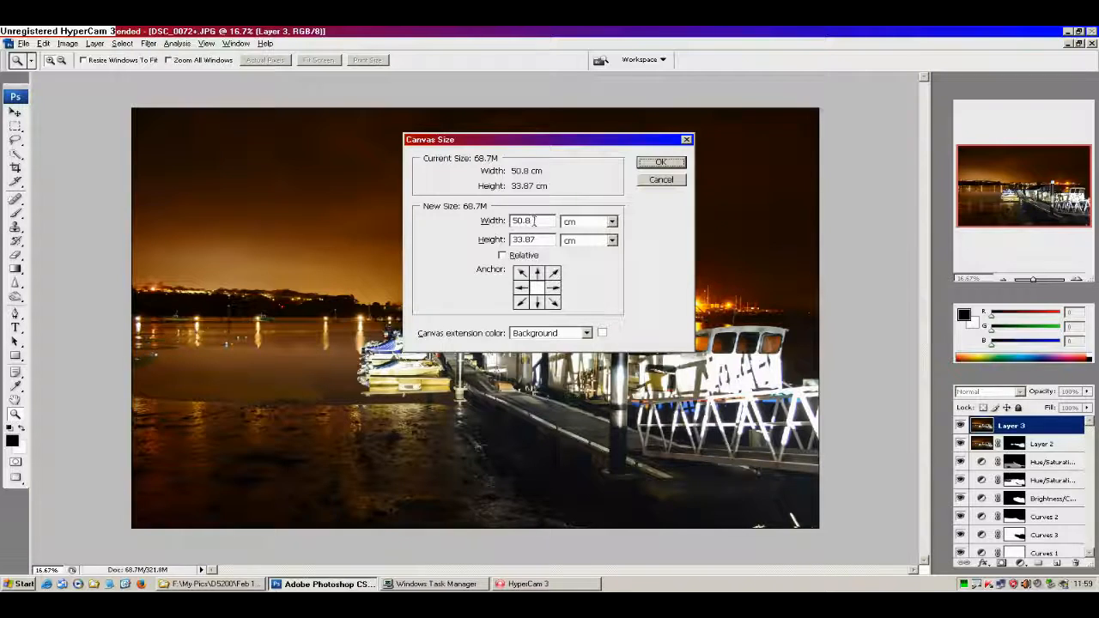
{"action": "left_click_drag", "start_coordinate": [534, 221], "coordinate": [512, 240]}
{"action": "type", "text": "55"}
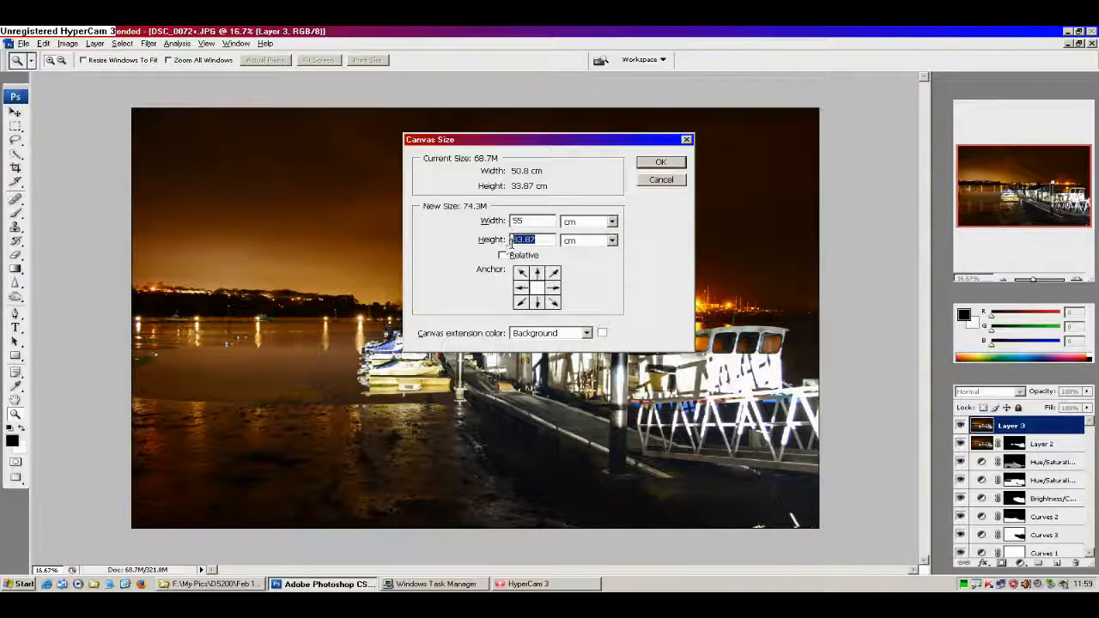
{"action": "type", "text": "38"}
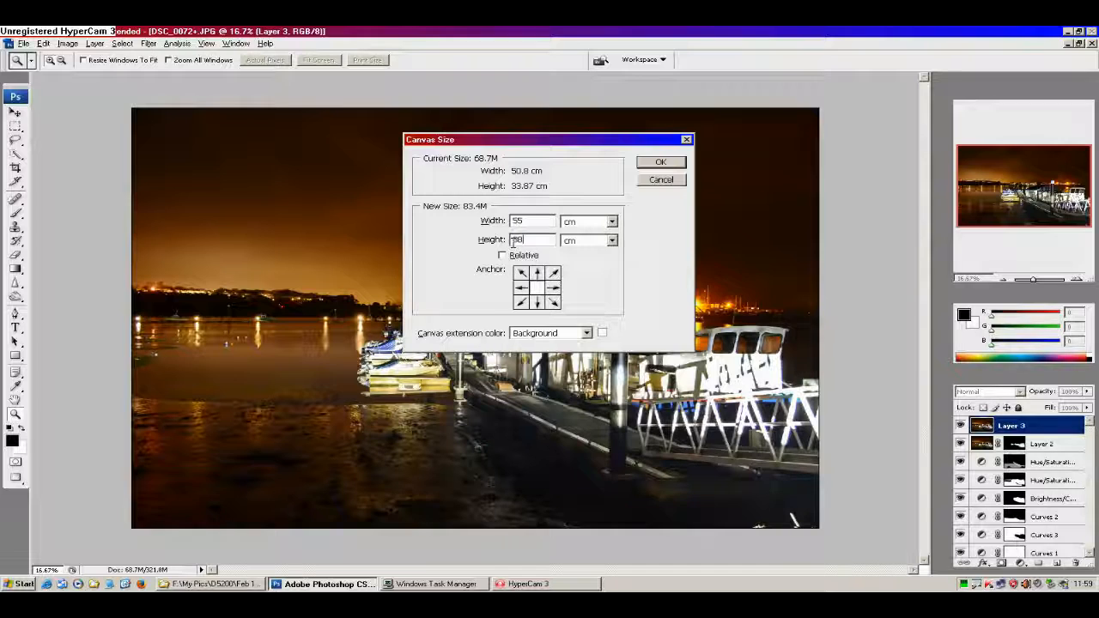
{"action": "left_click", "coordinate": [660, 164]}
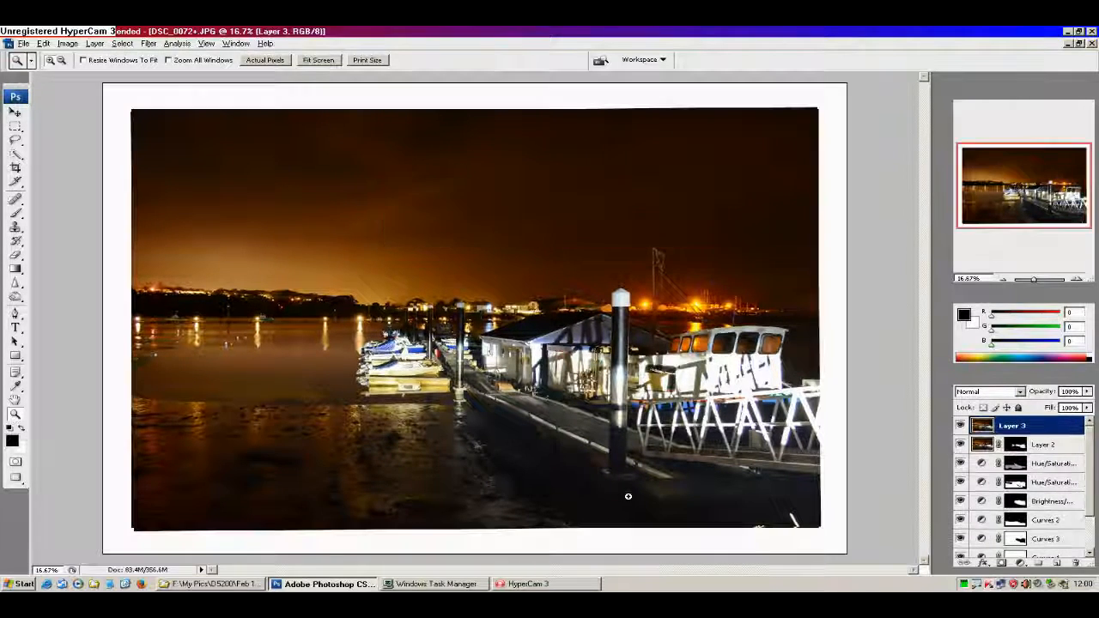
{"action": "left_click_drag", "start_coordinate": [120, 96], "coordinate": [831, 541]}
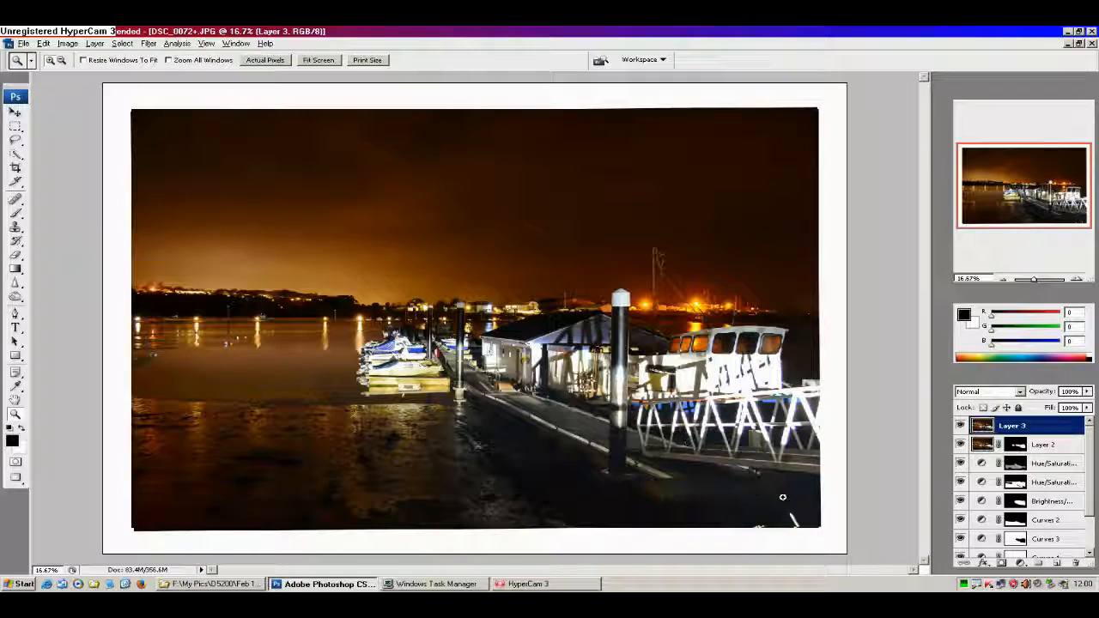
Step: Examine the bright debris and the uneven lower-right photo corner against the white border at 50% zoom
{"action": "left_click", "coordinate": [802, 520]}
{"action": "left_click", "coordinate": [852, 520]}
{"action": "left_click", "coordinate": [852, 519]}
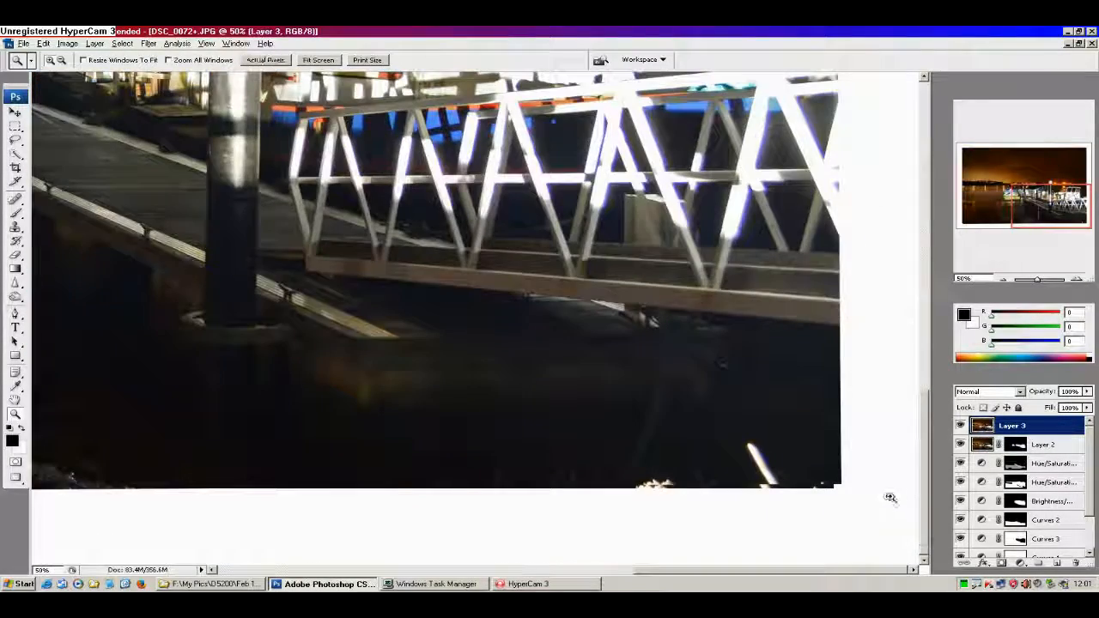
{"action": "left_click_drag", "start_coordinate": [875, 568], "coordinate": [874, 568]}
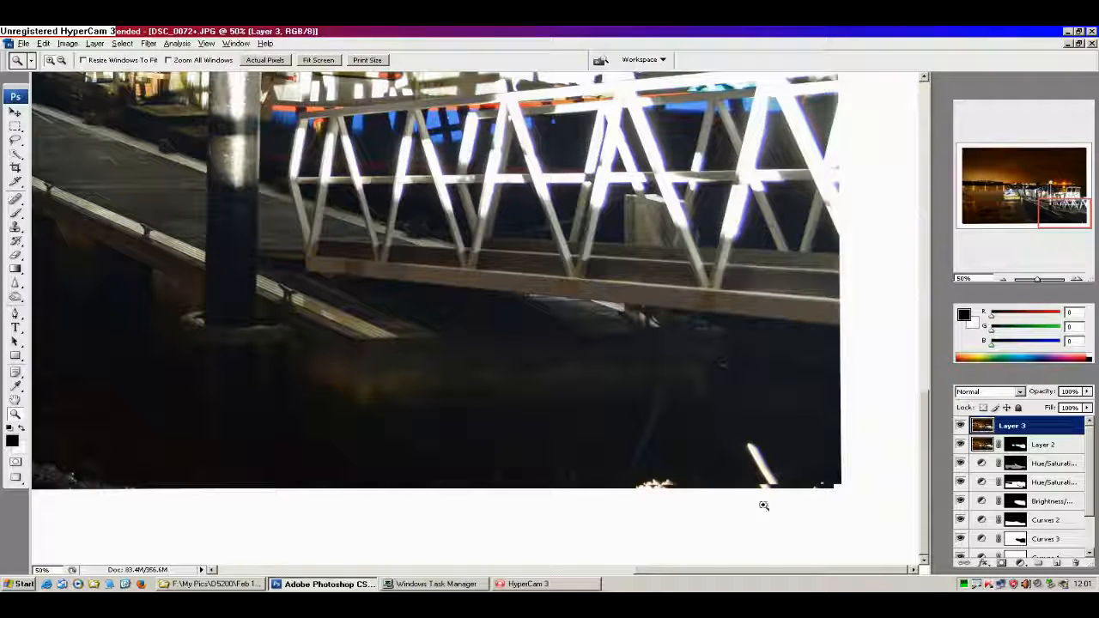
{"action": "left_click", "coordinate": [857, 490]}
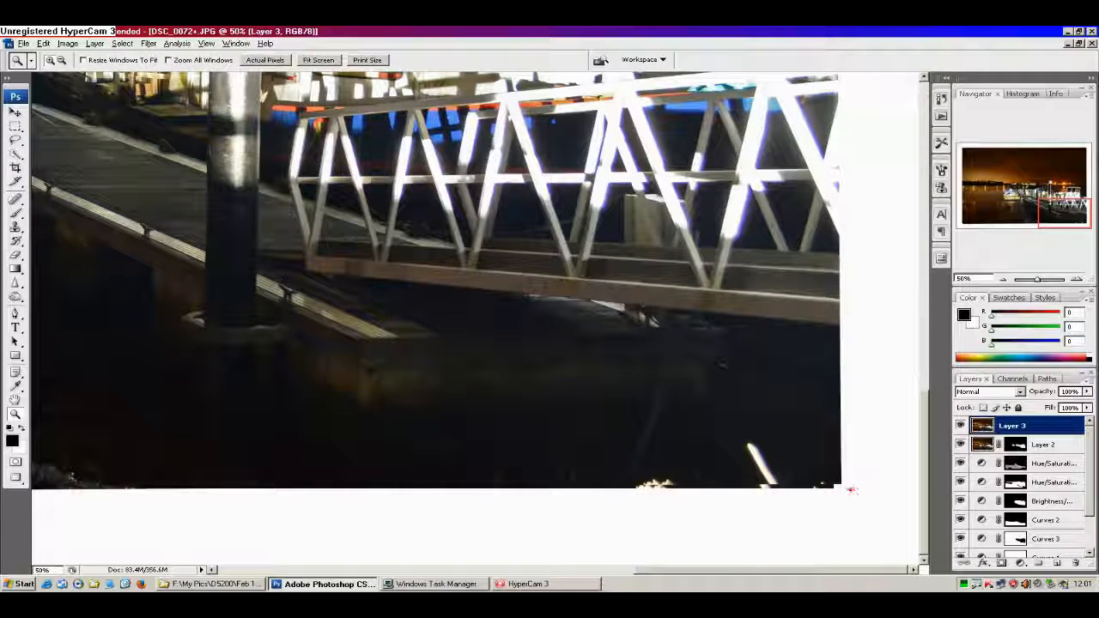
{"action": "left_click_drag", "start_coordinate": [850, 490], "coordinate": [909, 513]}
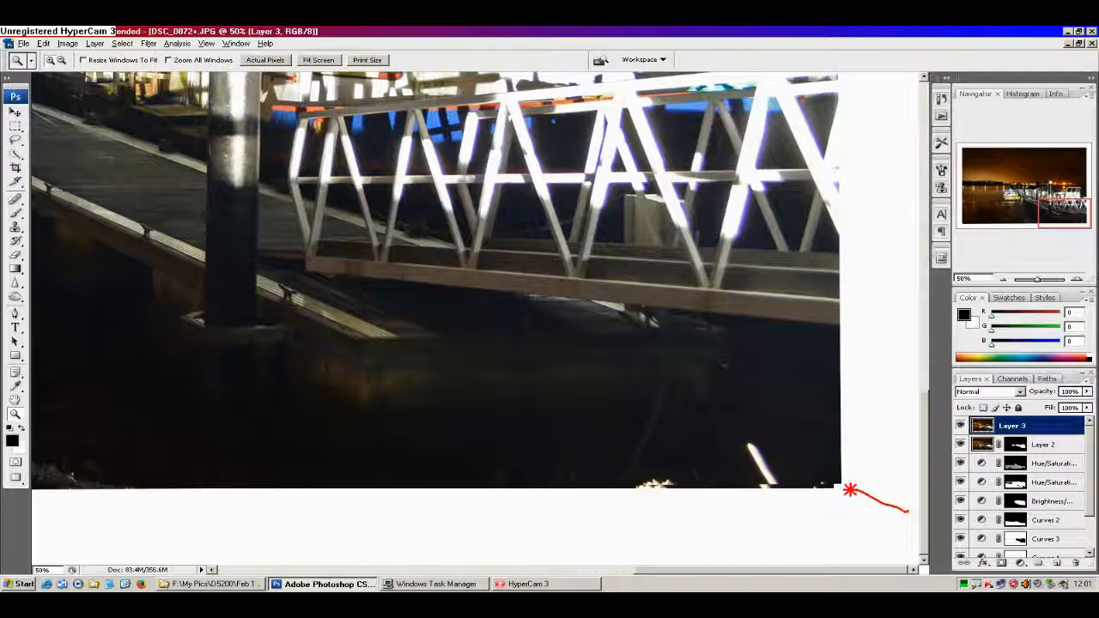
{"action": "mouse_move", "coordinate": [850, 489]}
{"action": "left_mouse_down"}
{"action": "mouse_move", "coordinate": [872, 486]}
{"action": "mouse_move", "coordinate": [859, 508]}
{"action": "left_mouse_up"}
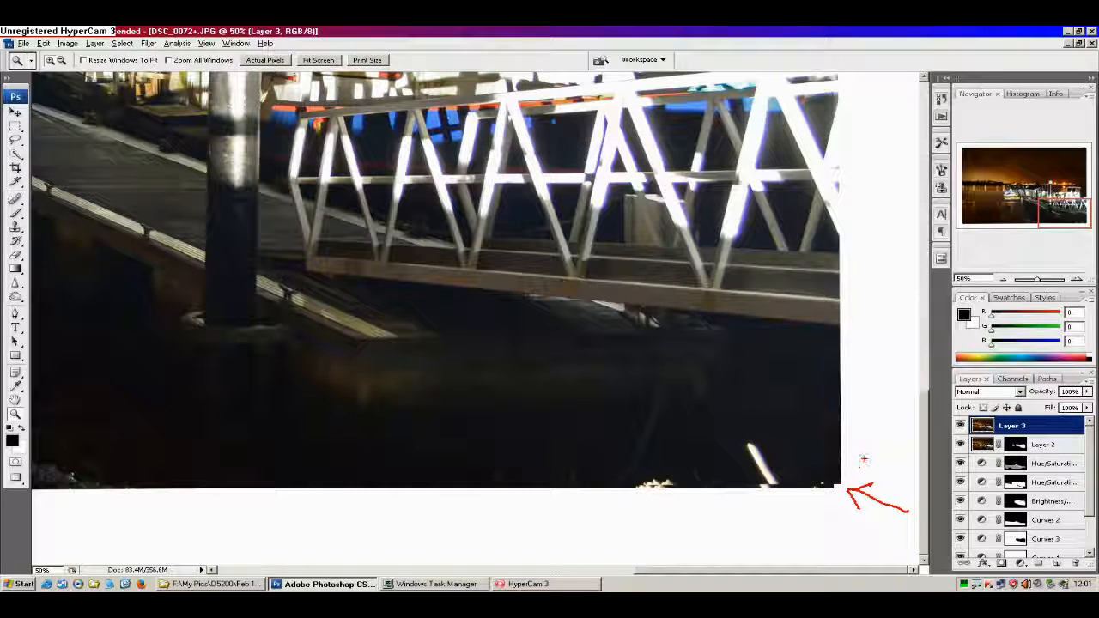
{"action": "key", "text": "Escape"}
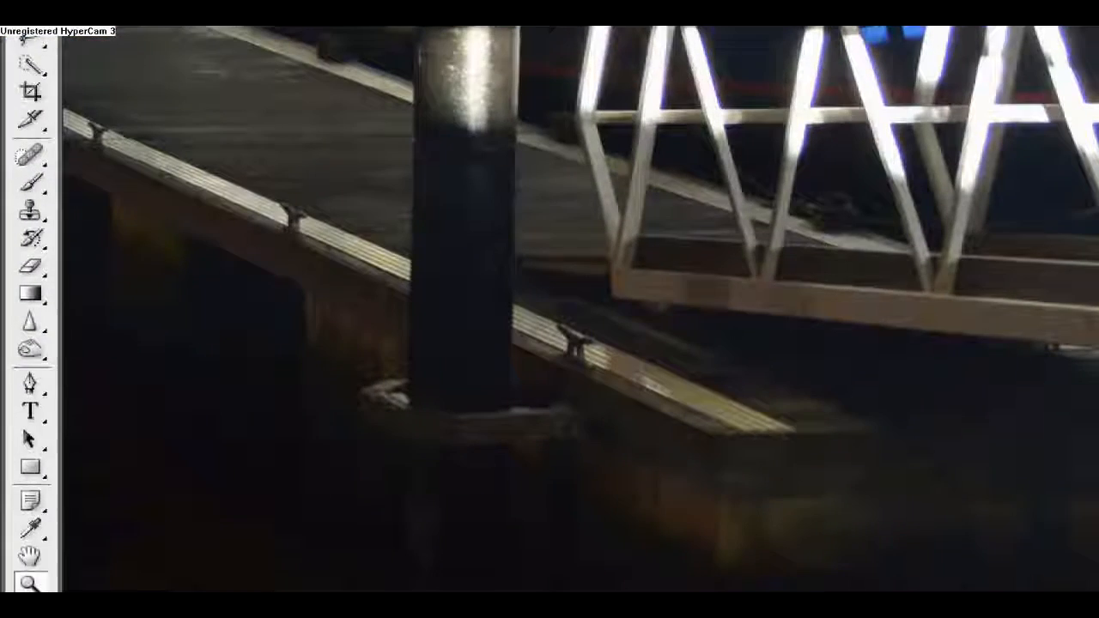
Step: Choose the Clone Stamp tool and set its brush to 0% hardness
{"action": "mouse_move", "coordinate": [76, 228]}
{"action": "left_mouse_down"}
{"action": "mouse_move", "coordinate": [223, 213]}
{"action": "mouse_move", "coordinate": [45, 231]}
{"action": "mouse_move", "coordinate": [186, 248]}
{"action": "left_mouse_up"}
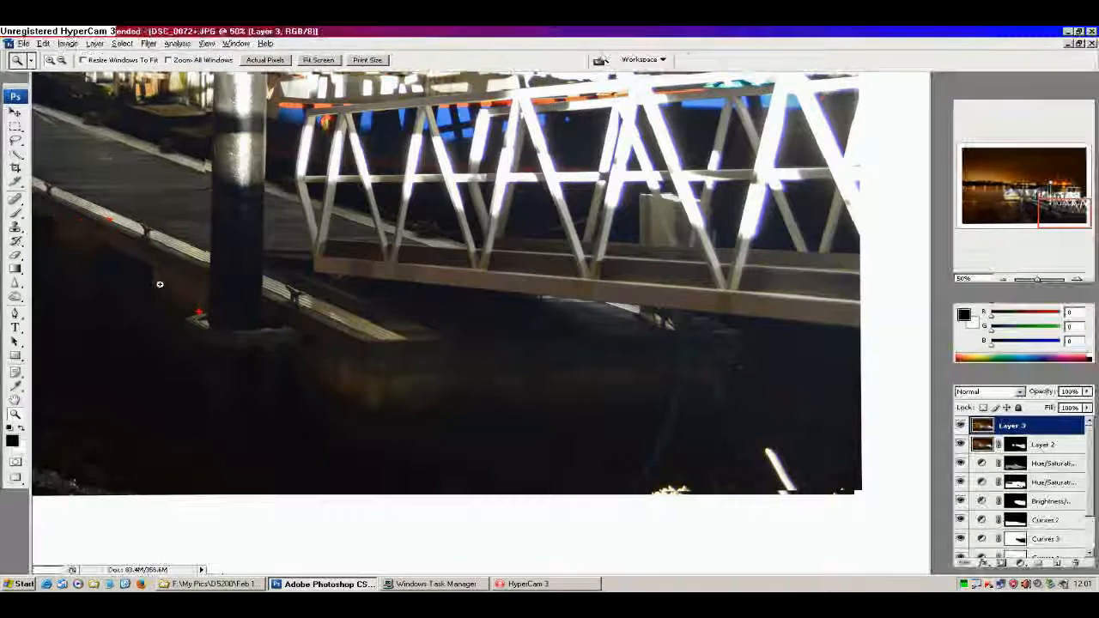
{"action": "left_click", "coordinate": [16, 229]}
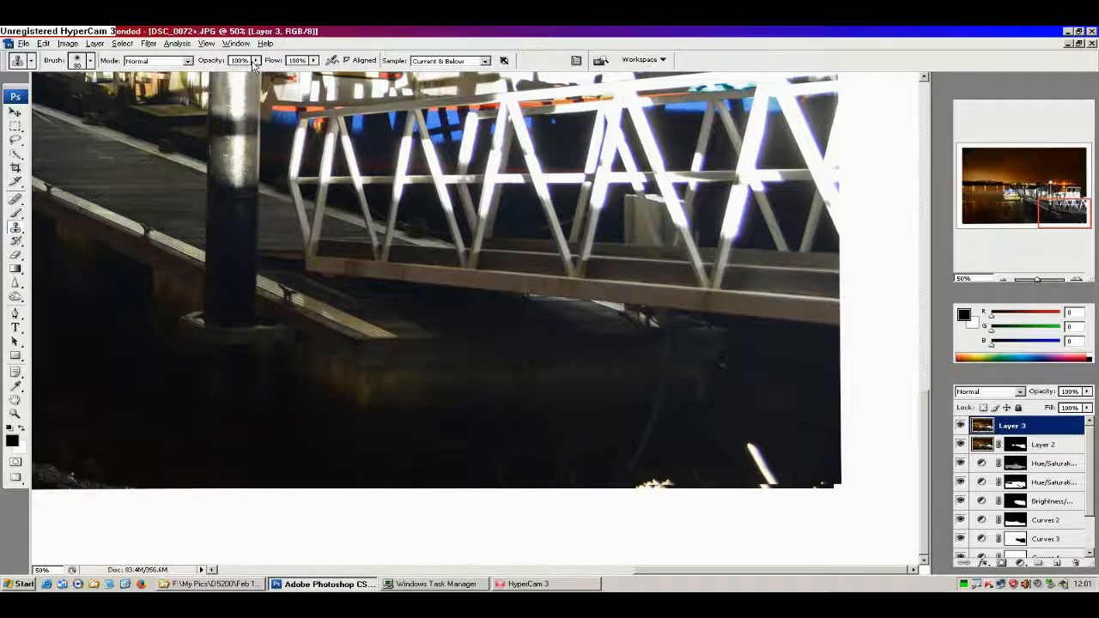
{"action": "left_click_drag", "start_coordinate": [232, 49], "coordinate": [229, 39]}
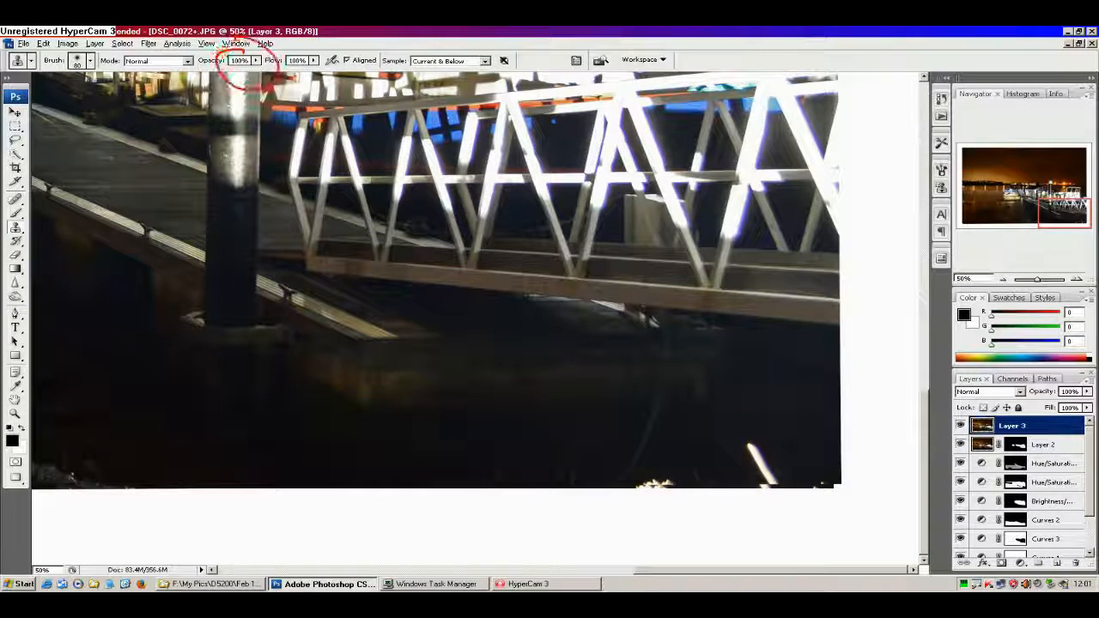
{"action": "mouse_move", "coordinate": [300, 44]}
{"action": "left_mouse_down"}
{"action": "mouse_move", "coordinate": [296, 93]}
{"action": "mouse_move", "coordinate": [336, 55]}
{"action": "mouse_move", "coordinate": [290, 38]}
{"action": "left_mouse_up"}
{"action": "mouse_move", "coordinate": [148, 49]}
{"action": "left_mouse_down"}
{"action": "mouse_move", "coordinate": [120, 72]}
{"action": "mouse_move", "coordinate": [159, 36]}
{"action": "left_mouse_up"}
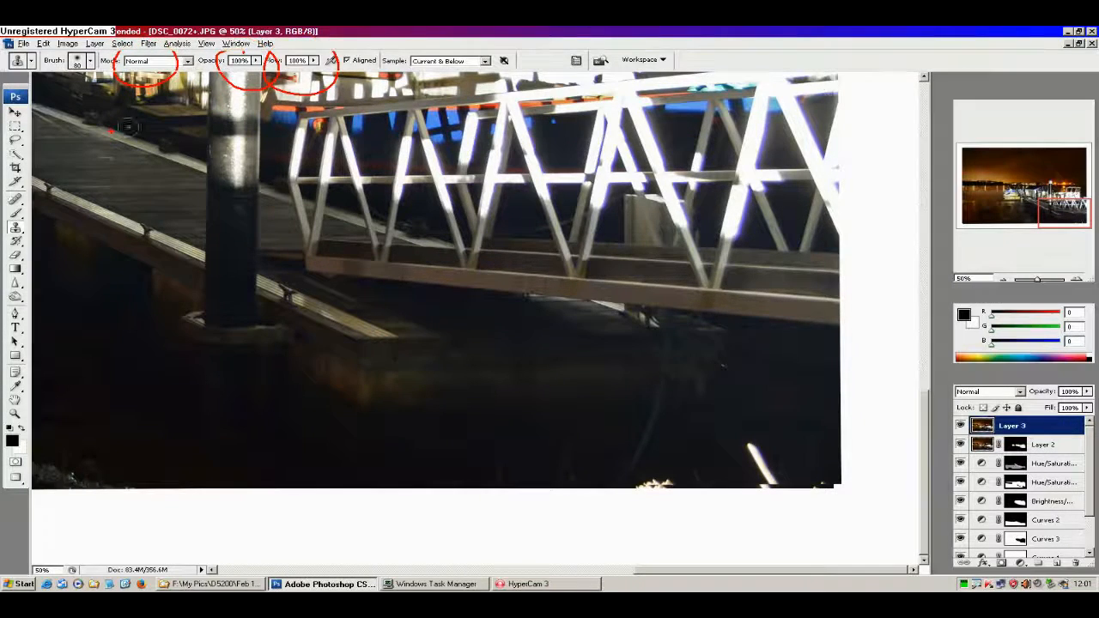
{"action": "left_click", "coordinate": [89, 61]}
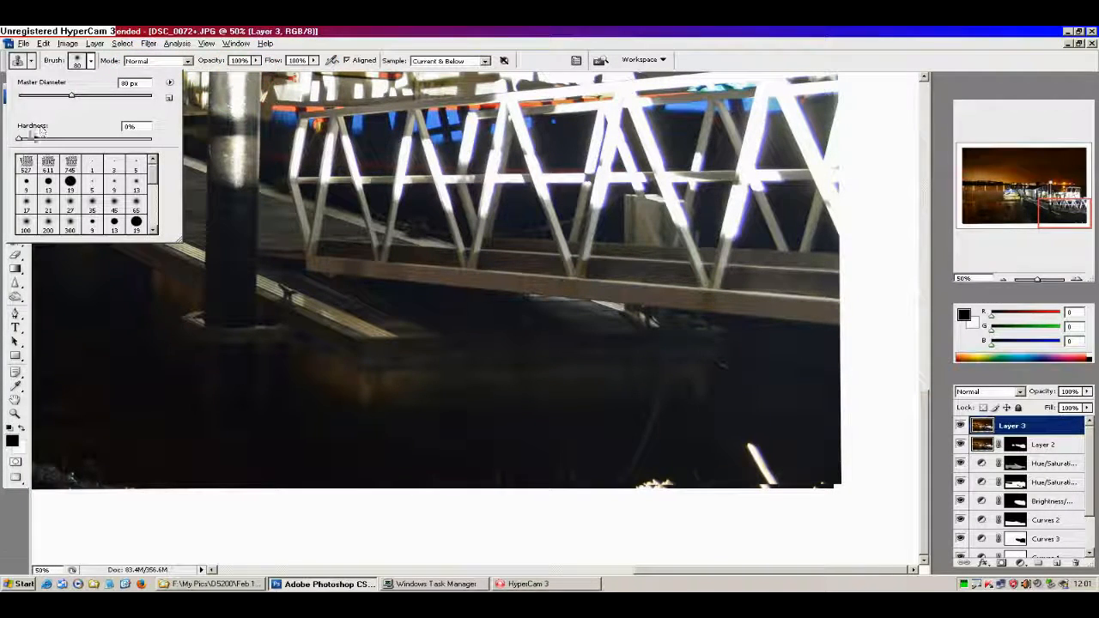
{"action": "left_click_drag", "start_coordinate": [19, 140], "coordinate": [2, 142]}
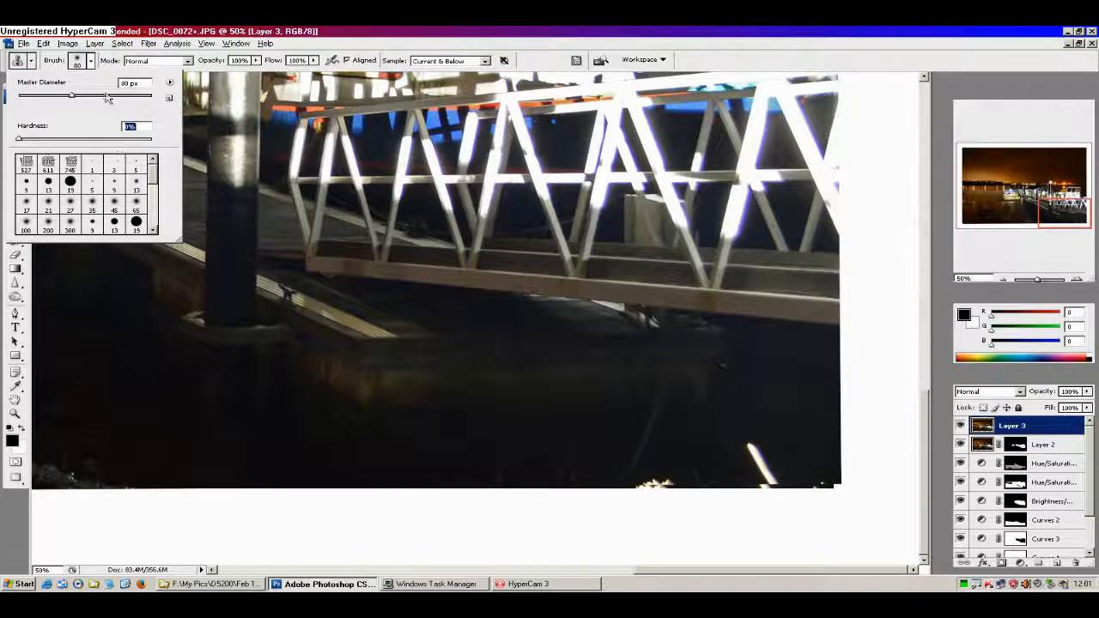
{"action": "left_click", "coordinate": [728, 58]}
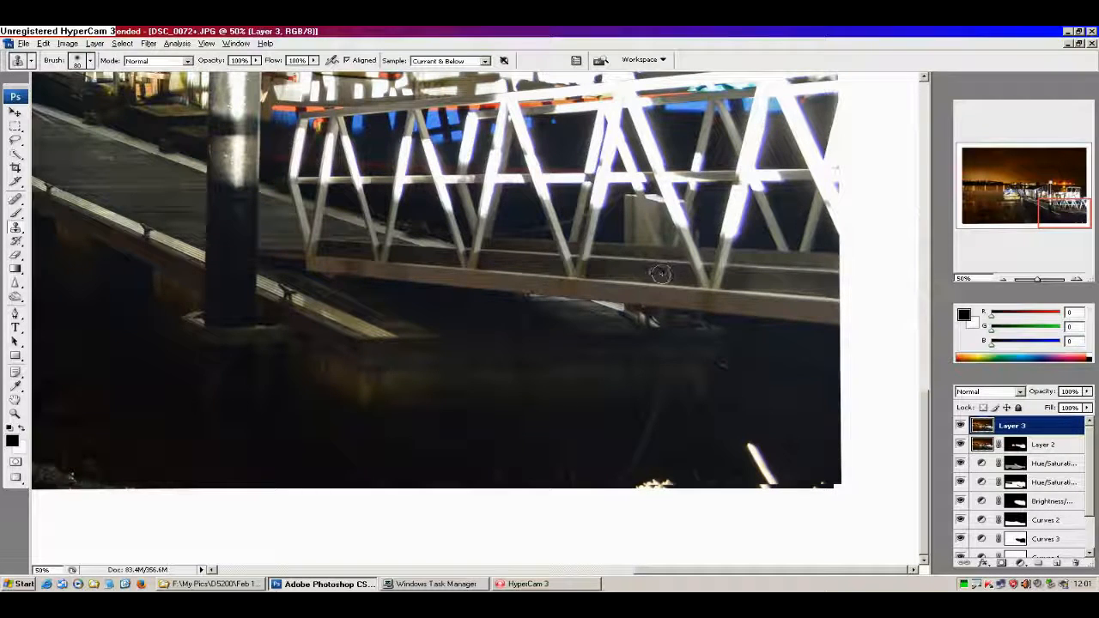
Step: Clone dark water over the bright debris and the slanted white streak along the photo's lower-right edge with a 100 px brush
{"action": "key", "text": "bracketright"}
{"action": "key", "text": "bracketright"}
{"action": "key", "text": "bracketright"}
{"action": "key", "text": "bracketright"}
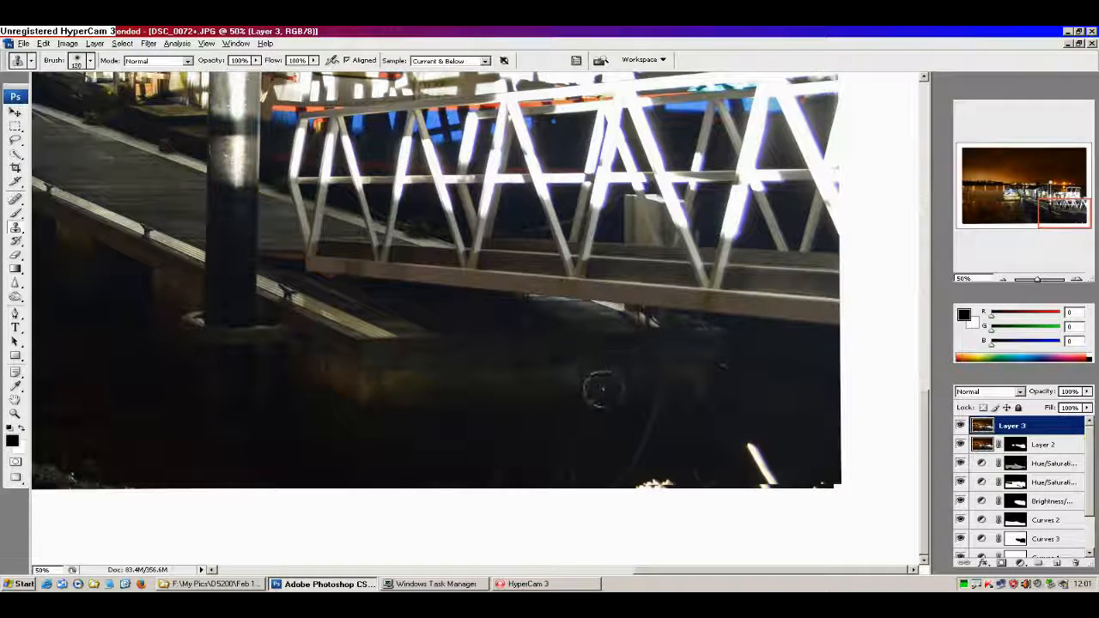
{"action": "key", "text": "bracketleft"}
{"action": "key", "text": "bracketleft"}
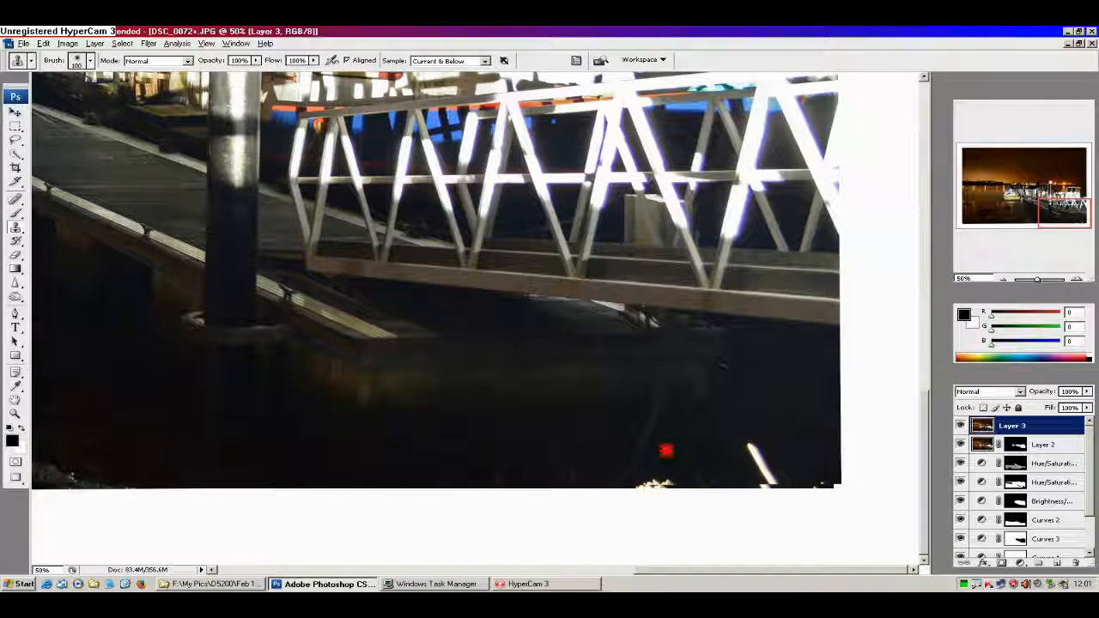
{"action": "mouse_move", "coordinate": [667, 450]}
{"action": "left_mouse_down"}
{"action": "mouse_move", "coordinate": [650, 486]}
{"action": "mouse_move", "coordinate": [669, 482]}
{"action": "mouse_move", "coordinate": [642, 490]}
{"action": "mouse_move", "coordinate": [713, 483]}
{"action": "left_mouse_up"}
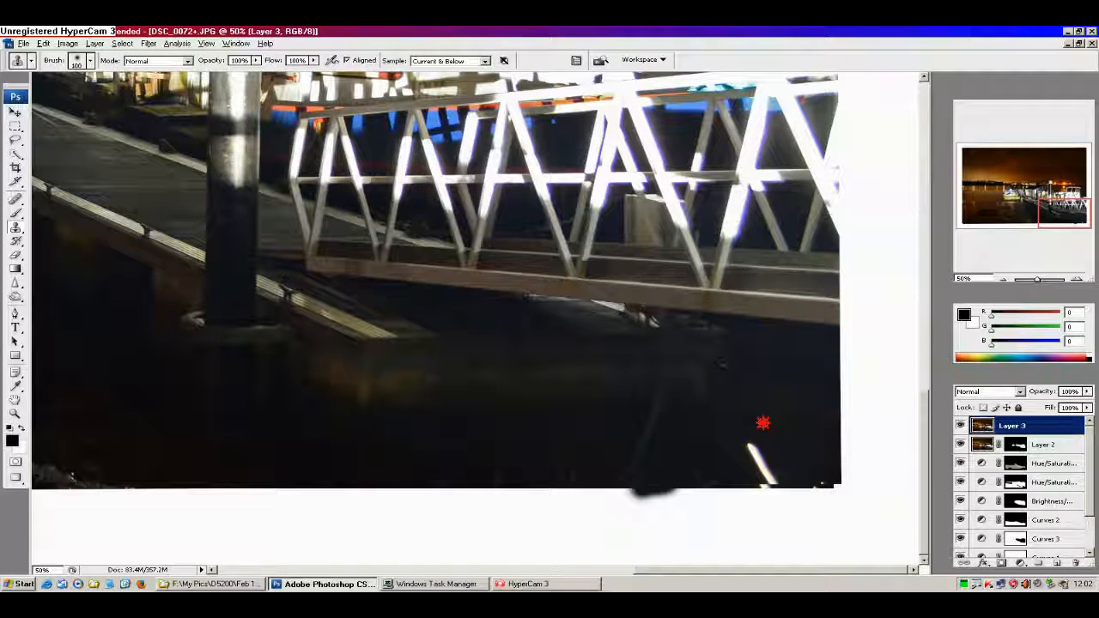
{"action": "mouse_move", "coordinate": [763, 422]}
{"action": "left_mouse_down"}
{"action": "mouse_move", "coordinate": [753, 454]}
{"action": "mouse_move", "coordinate": [768, 481]}
{"action": "mouse_move", "coordinate": [803, 483]}
{"action": "left_mouse_up"}
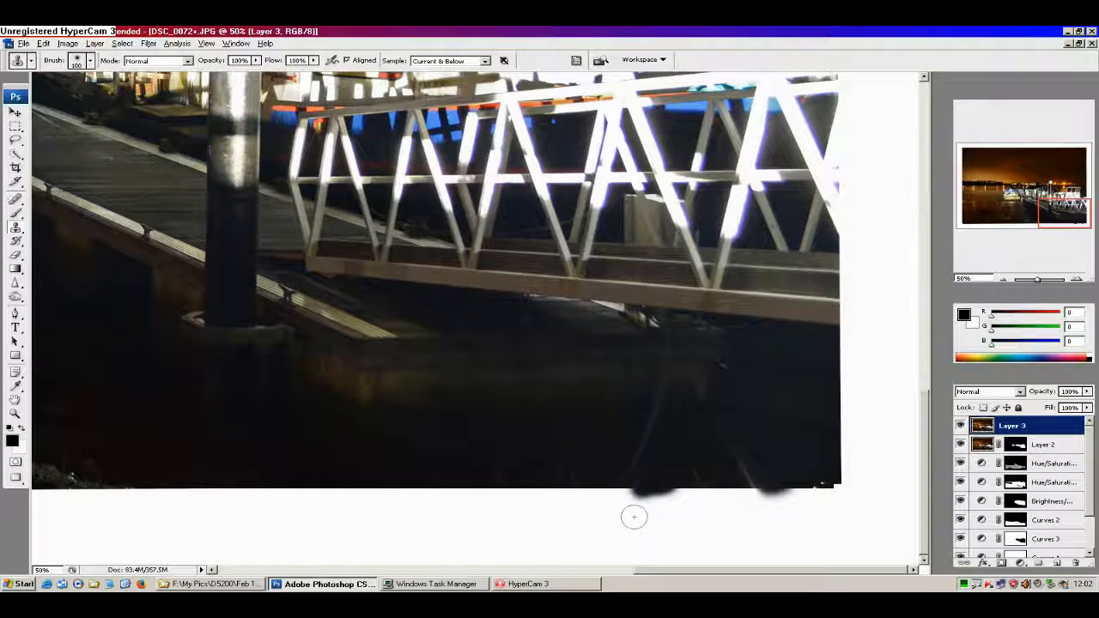
{"action": "mouse_move", "coordinate": [634, 515]}
{"action": "left_mouse_down"}
{"action": "mouse_move", "coordinate": [662, 520]}
{"action": "mouse_move", "coordinate": [683, 501]}
{"action": "mouse_move", "coordinate": [621, 475]}
{"action": "left_mouse_up"}
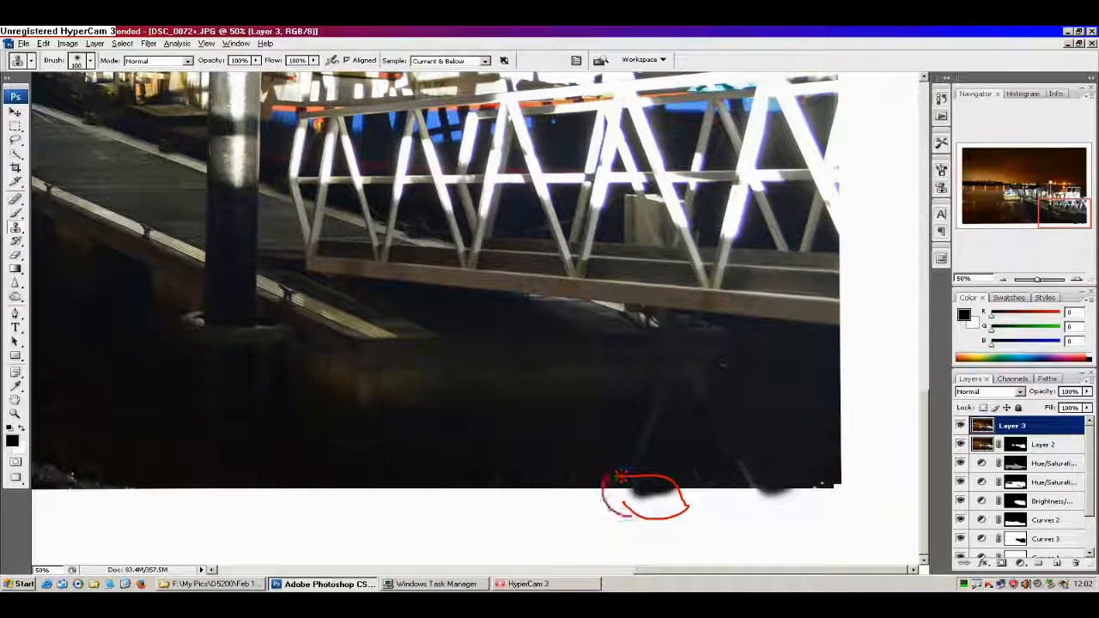
{"action": "left_click_drag", "start_coordinate": [777, 464], "coordinate": [783, 466]}
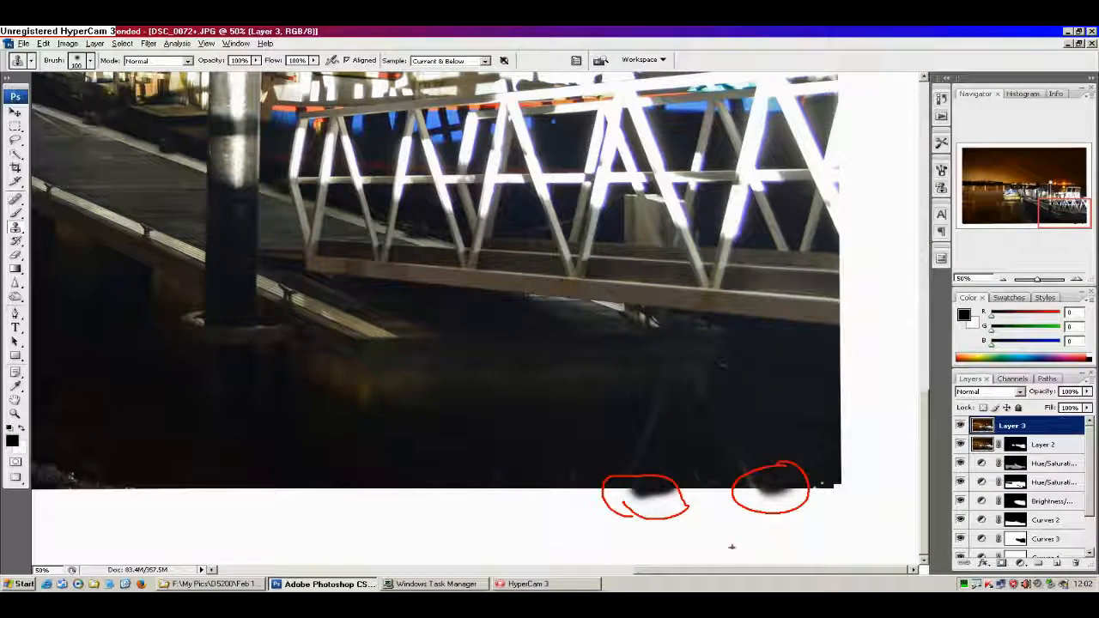
{"action": "left_click_drag", "start_coordinate": [673, 542], "coordinate": [746, 534]}
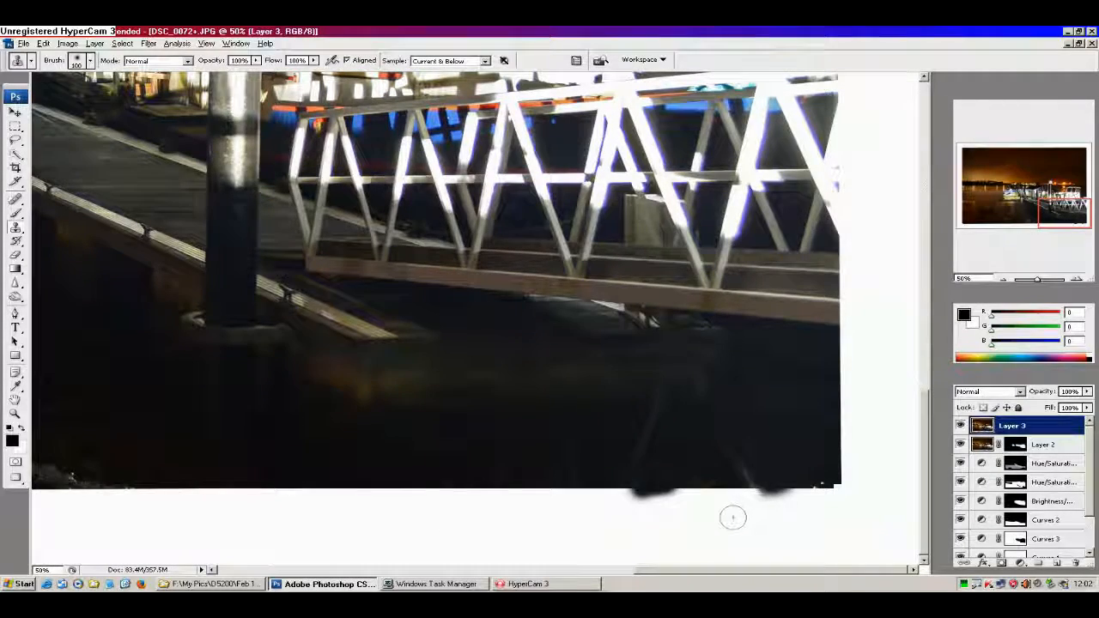
Step: Start a crop frame over the whole canvas and pull its left and right edges just inside the photo
{"action": "key", "text": "z"}
{"action": "left_click", "coordinate": [731, 449], "text": "alt"}
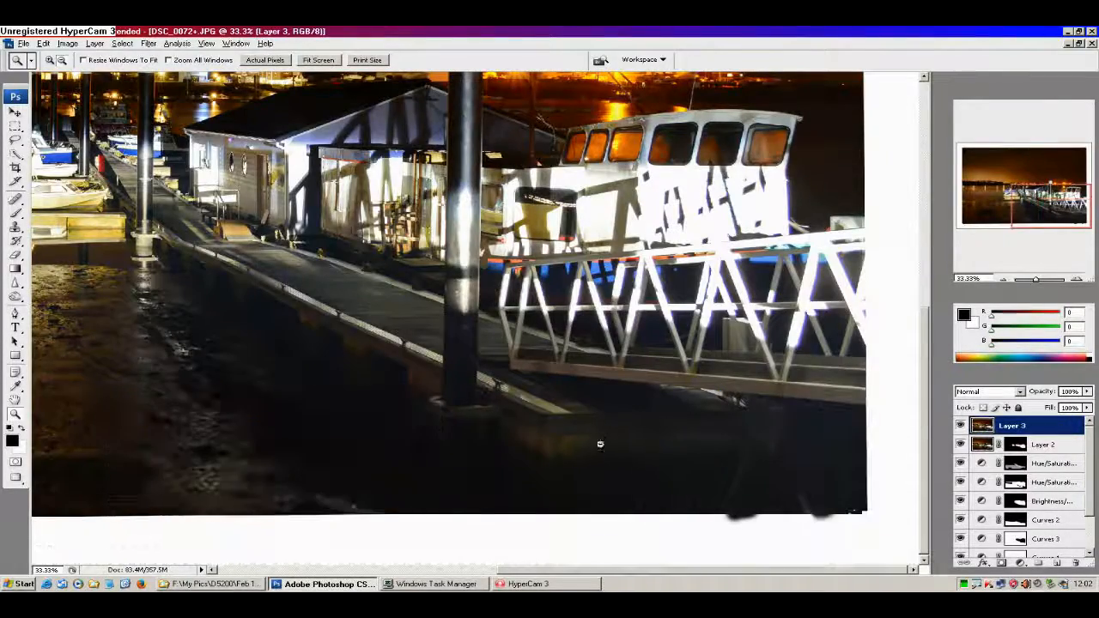
{"action": "left_click", "coordinate": [633, 449], "text": "alt"}
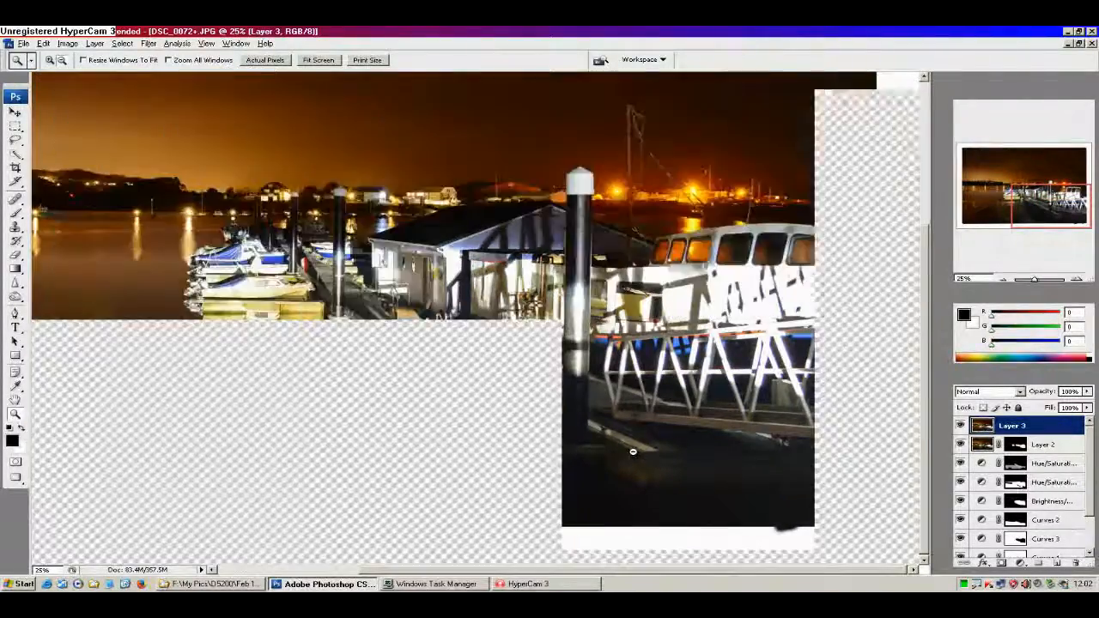
{"action": "left_click", "coordinate": [652, 473], "text": "alt"}
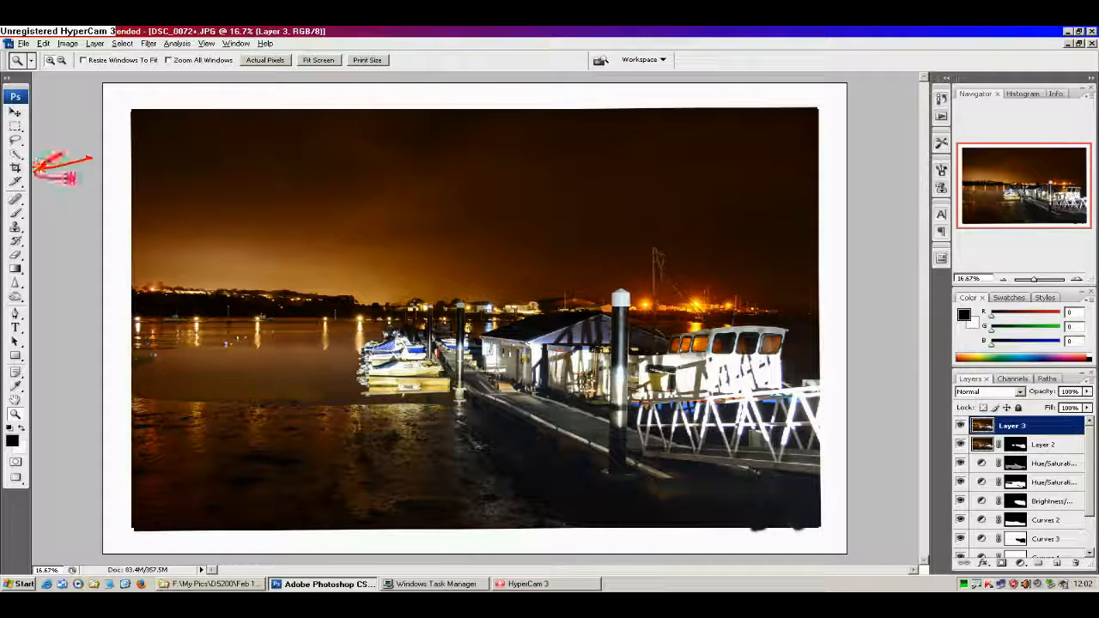
{"action": "left_click", "coordinate": [16, 168]}
{"action": "left_click_drag", "start_coordinate": [112, 78], "coordinate": [889, 541]}
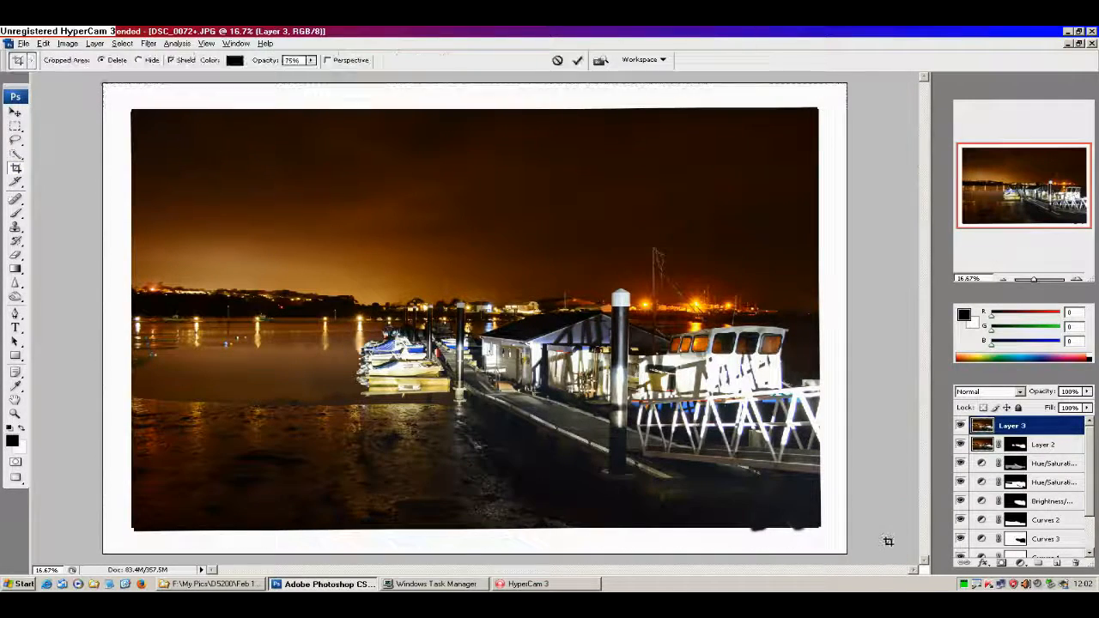
{"action": "left_click_drag", "start_coordinate": [847, 319], "coordinate": [814, 322]}
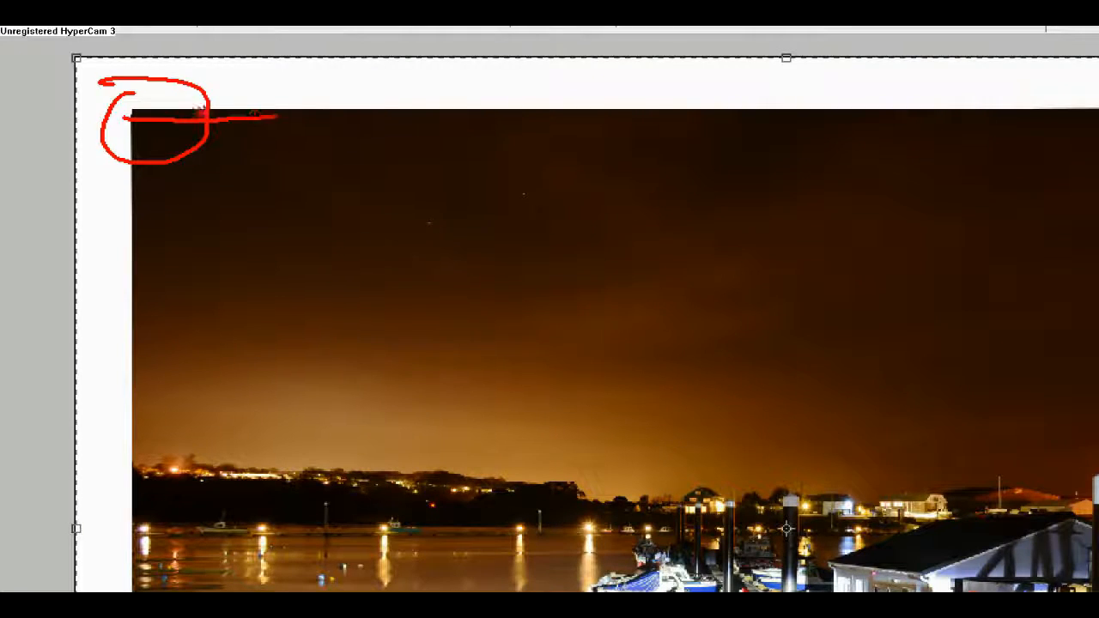
{"action": "mouse_move", "coordinate": [548, 112]}
{"action": "left_mouse_down"}
{"action": "mouse_move", "coordinate": [752, 113]}
{"action": "mouse_move", "coordinate": [821, 100]}
{"action": "left_mouse_up"}
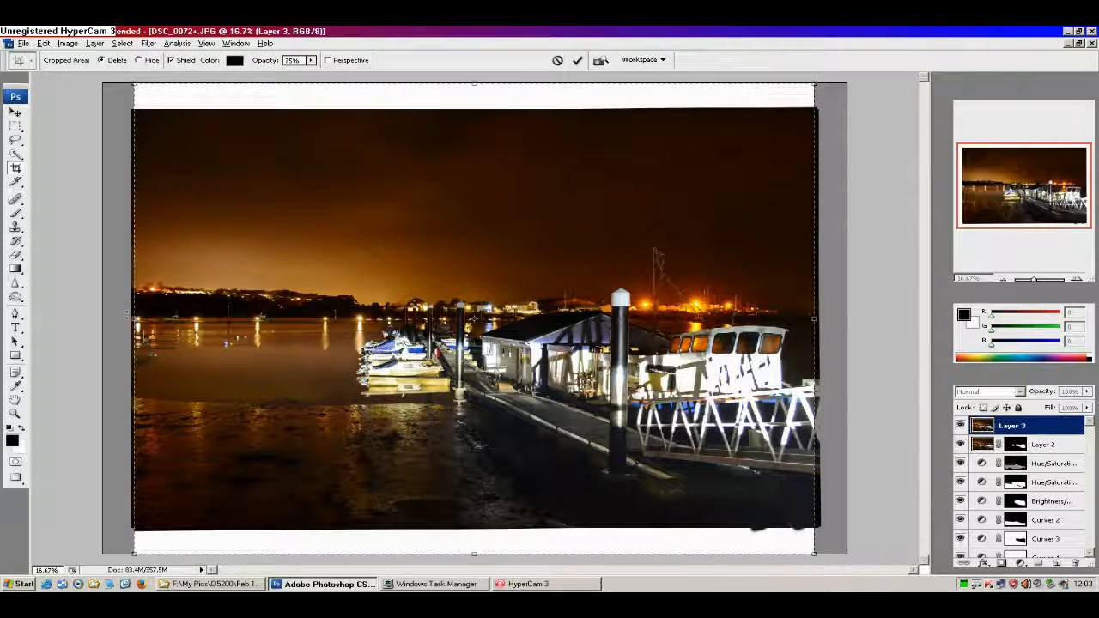
Step: Pull the crop frame's top and bottom edges just inside the photo and apply the crop to remove the white border
{"action": "left_click_drag", "start_coordinate": [474, 82], "coordinate": [469, 113]}
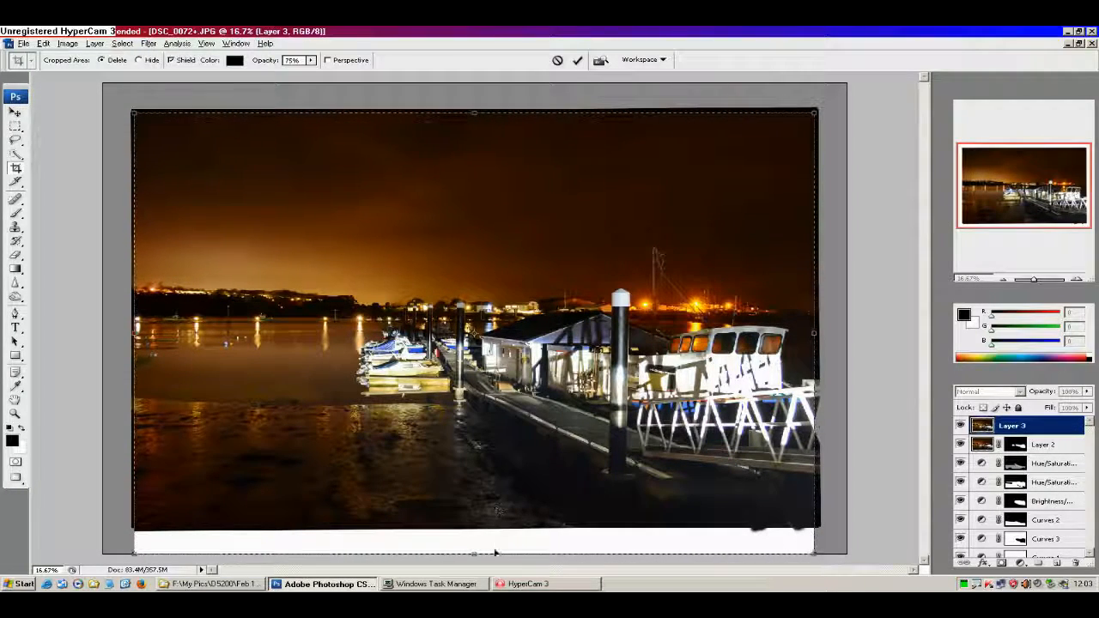
{"action": "left_click_drag", "start_coordinate": [479, 553], "coordinate": [487, 516]}
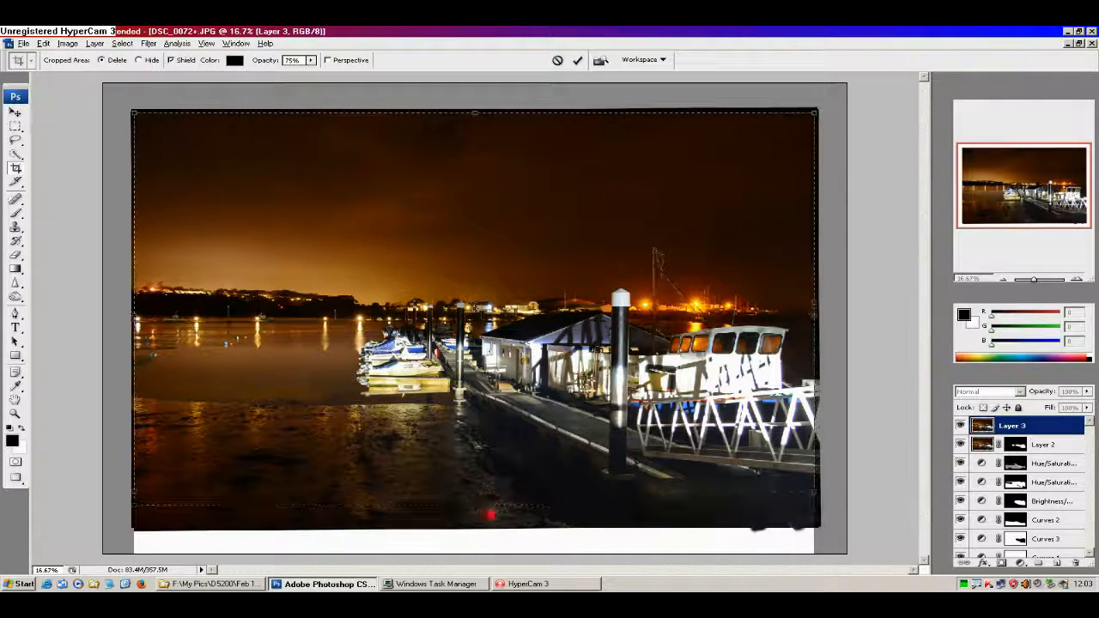
{"action": "left_click_drag", "start_coordinate": [486, 524], "coordinate": [489, 527]}
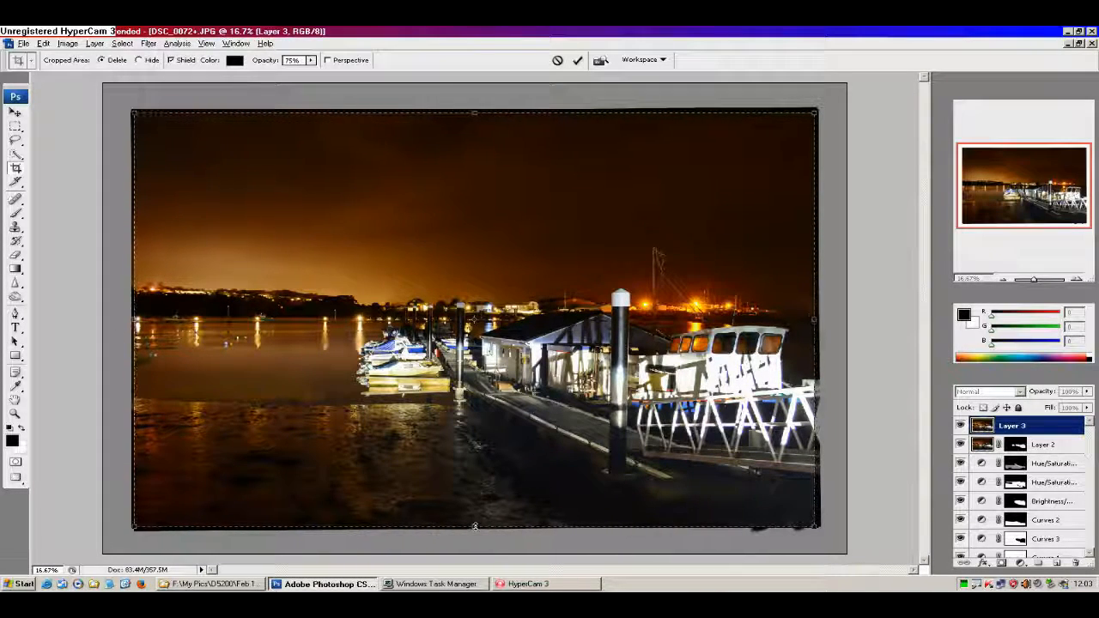
{"action": "key", "text": "Up"}
{"action": "key", "text": "Up"}
{"action": "key", "text": "Up"}
{"action": "key", "text": "Up"}
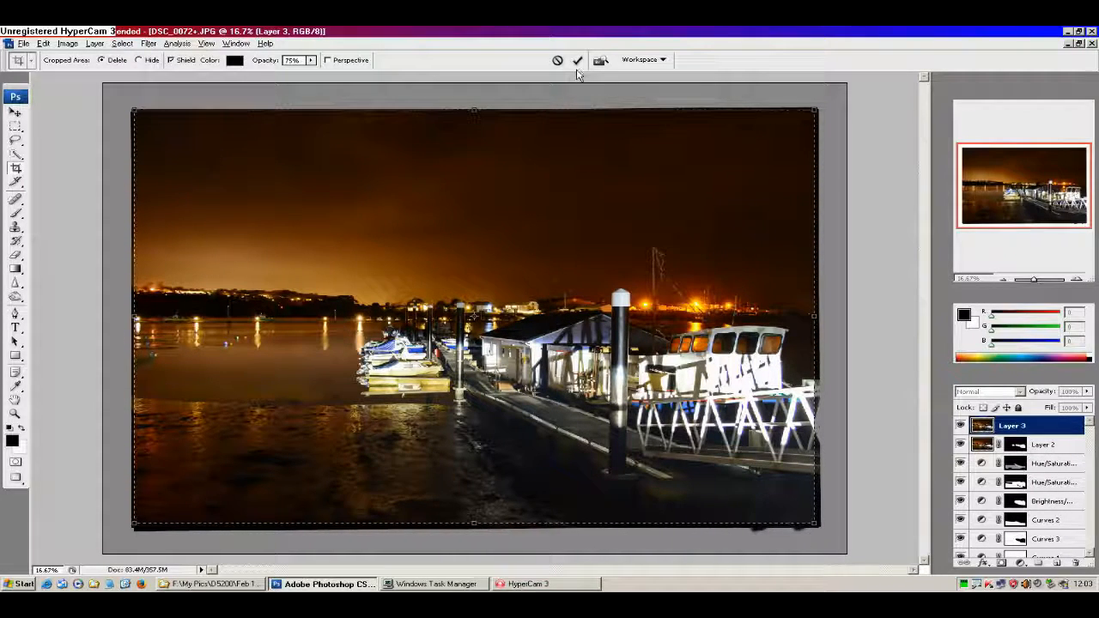
{"action": "mouse_move", "coordinate": [585, 50]}
{"action": "left_mouse_down"}
{"action": "mouse_move", "coordinate": [577, 74]}
{"action": "mouse_move", "coordinate": [567, 48]}
{"action": "left_mouse_up"}
{"action": "key", "text": "Escape"}
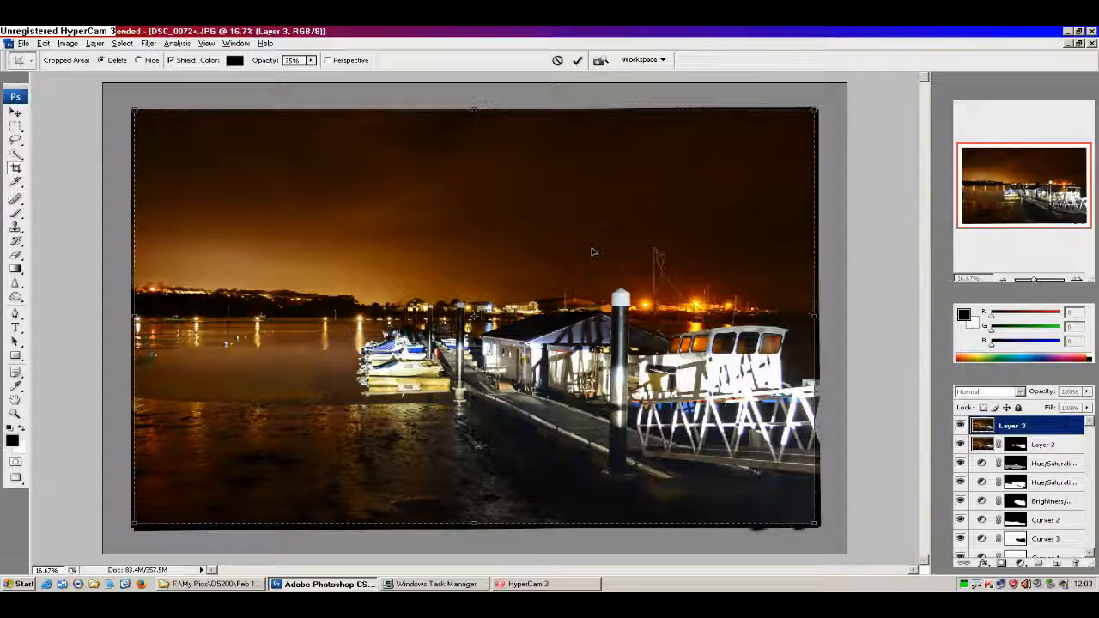
{"action": "key", "text": "Return"}
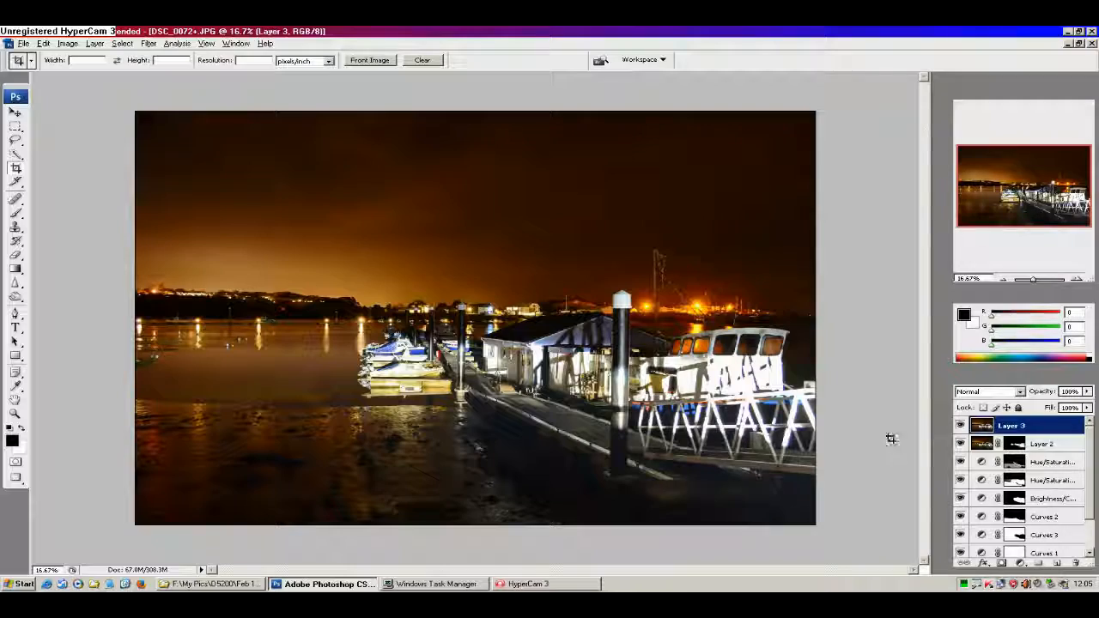
Step: Examine the moored boats and jetty in the cropped photo at 100% zoom
{"action": "key", "text": "z"}
{"action": "left_click", "coordinate": [383, 362]}
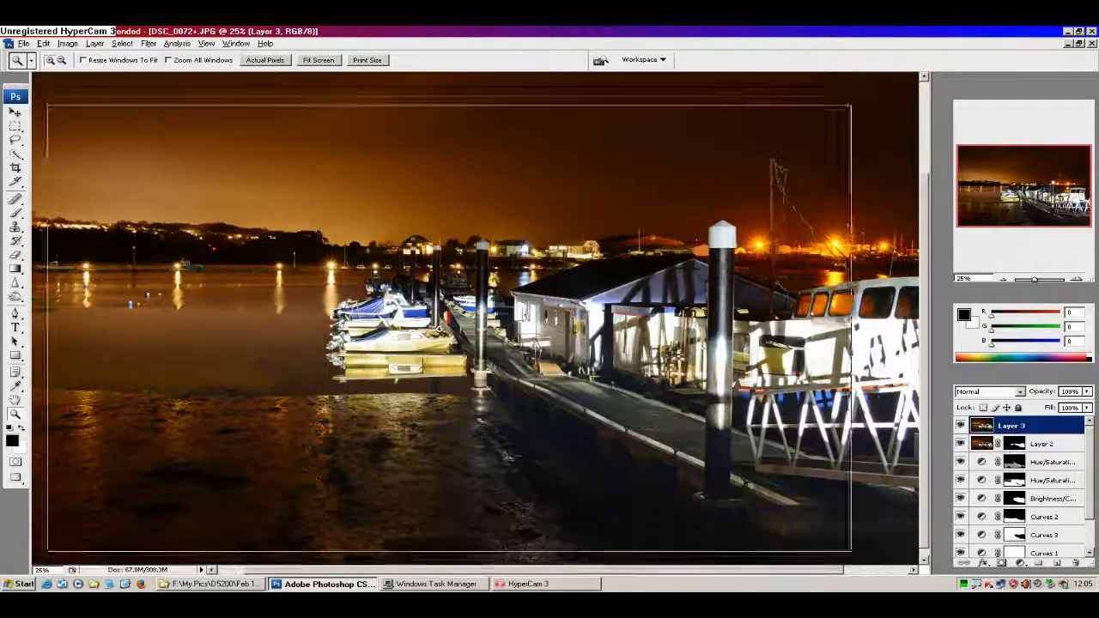
{"action": "left_click", "coordinate": [486, 293]}
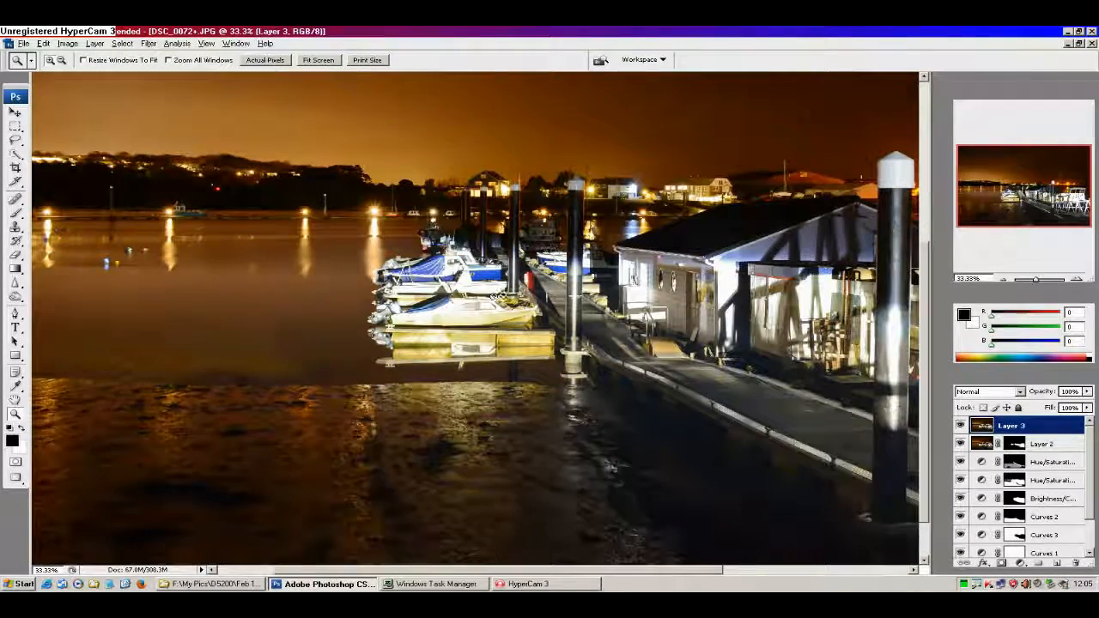
{"action": "left_click", "coordinate": [508, 314]}
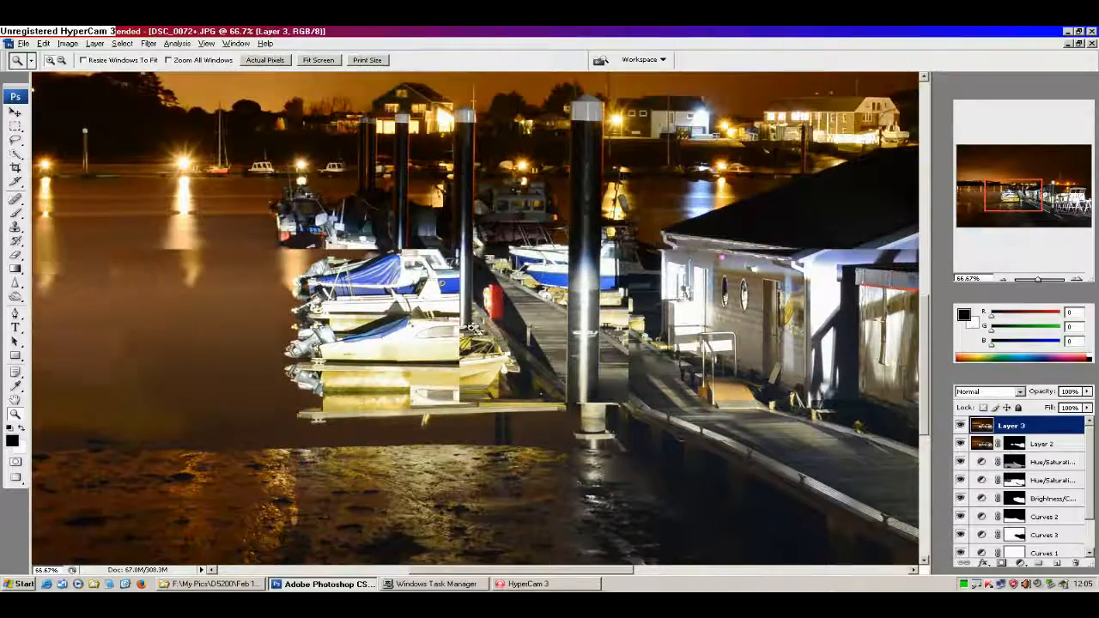
{"action": "left_click", "coordinate": [461, 320]}
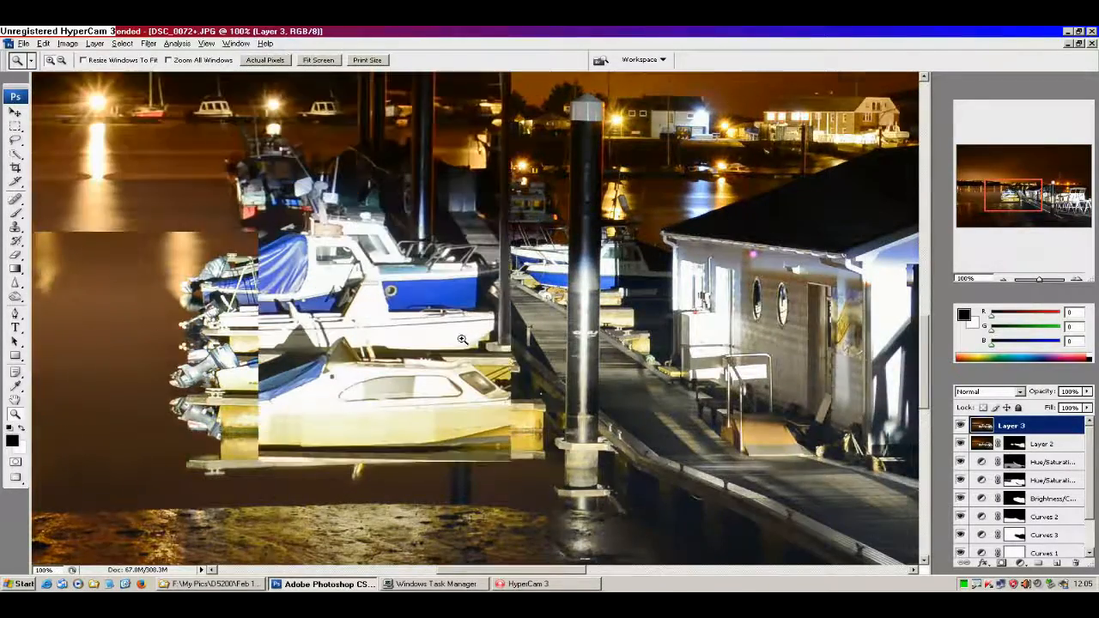
{"action": "left_click_drag", "start_coordinate": [446, 371], "coordinate": [416, 387]}
{"action": "left_click_drag", "start_coordinate": [583, 357], "coordinate": [631, 340]}
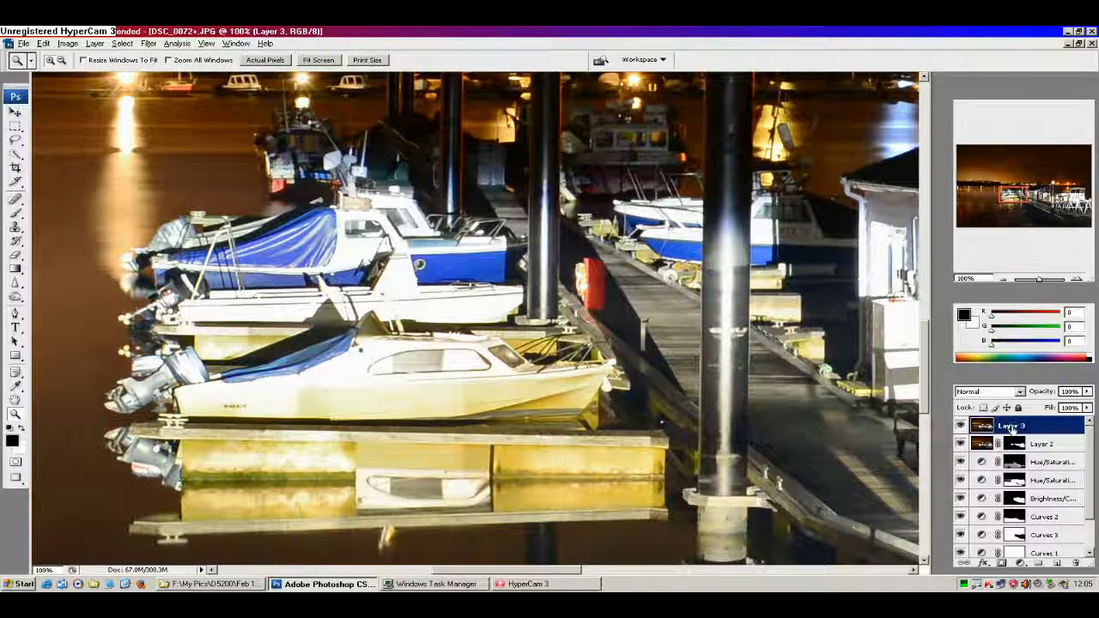
Step: Duplicate Layer 3 within the same document, keeping the default name, and view the boats at 100% zoom
{"action": "right_click", "coordinate": [1012, 427]}
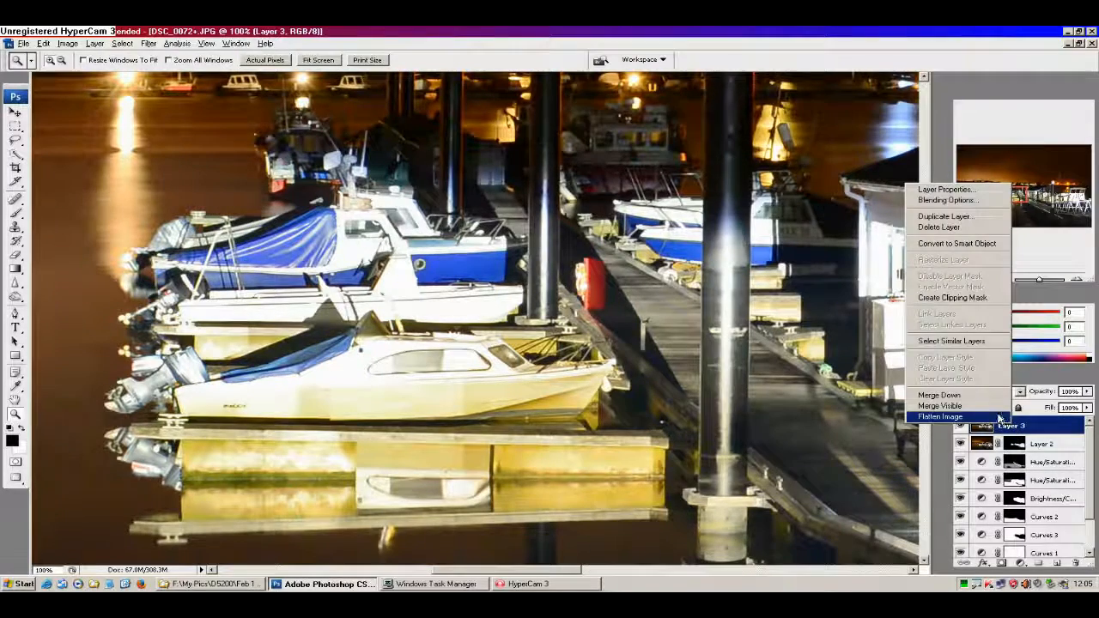
{"action": "left_click", "coordinate": [946, 218]}
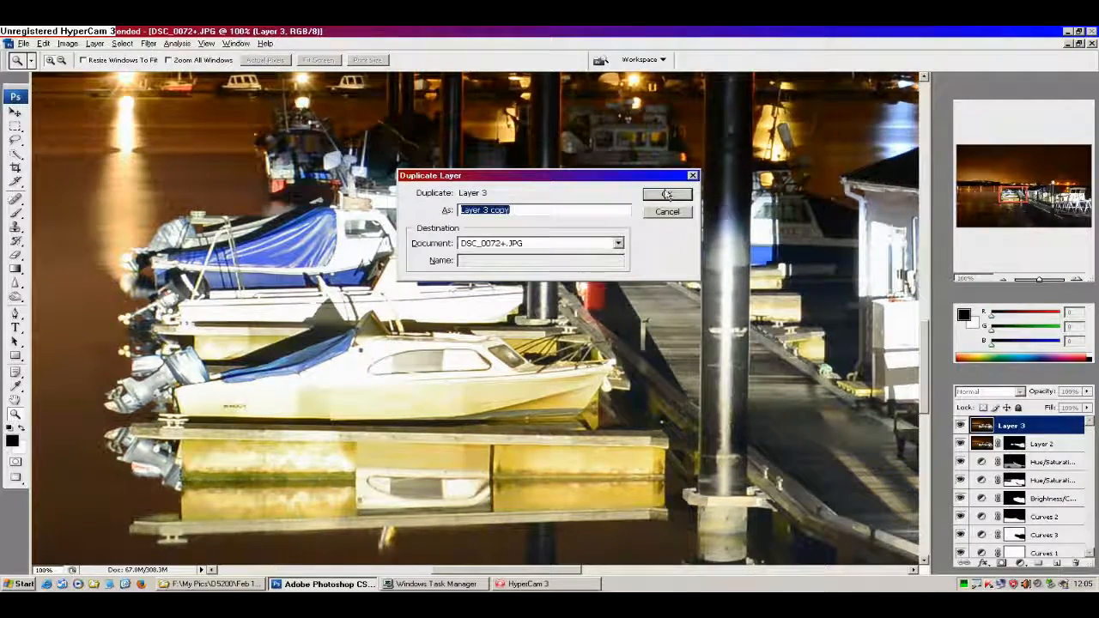
{"action": "left_click", "coordinate": [668, 195]}
{"action": "left_click", "coordinate": [663, 206]}
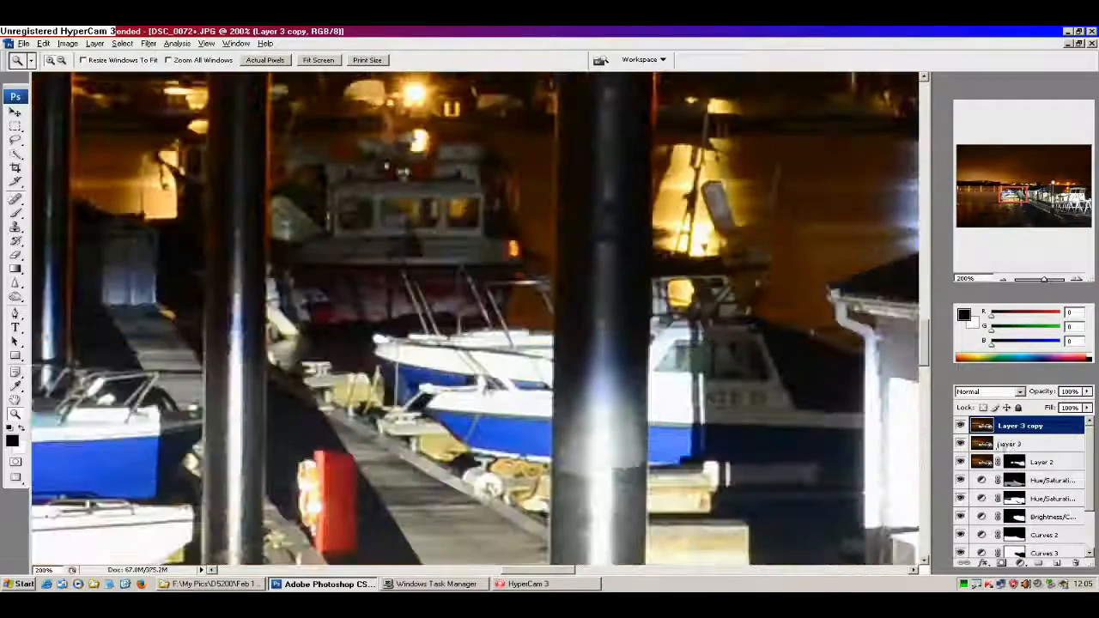
{"action": "left_click", "coordinate": [390, 412], "text": "alt"}
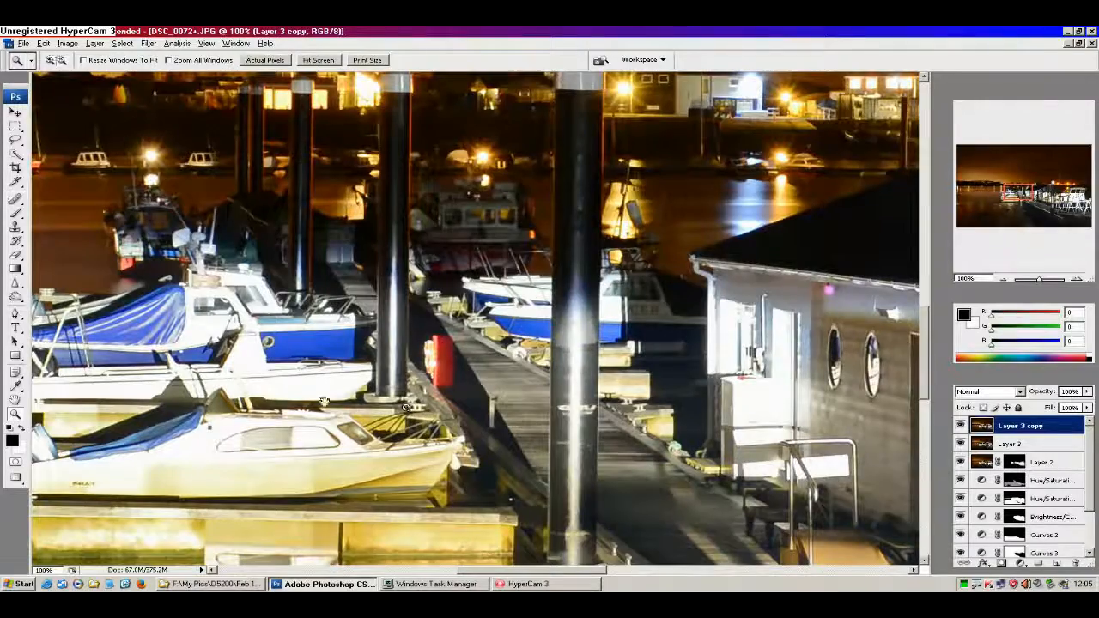
Step: Examine the moored boats, the walkway and the hut on the jetty at 100% zoom
{"action": "left_click_drag", "start_coordinate": [313, 398], "coordinate": [184, 263]}
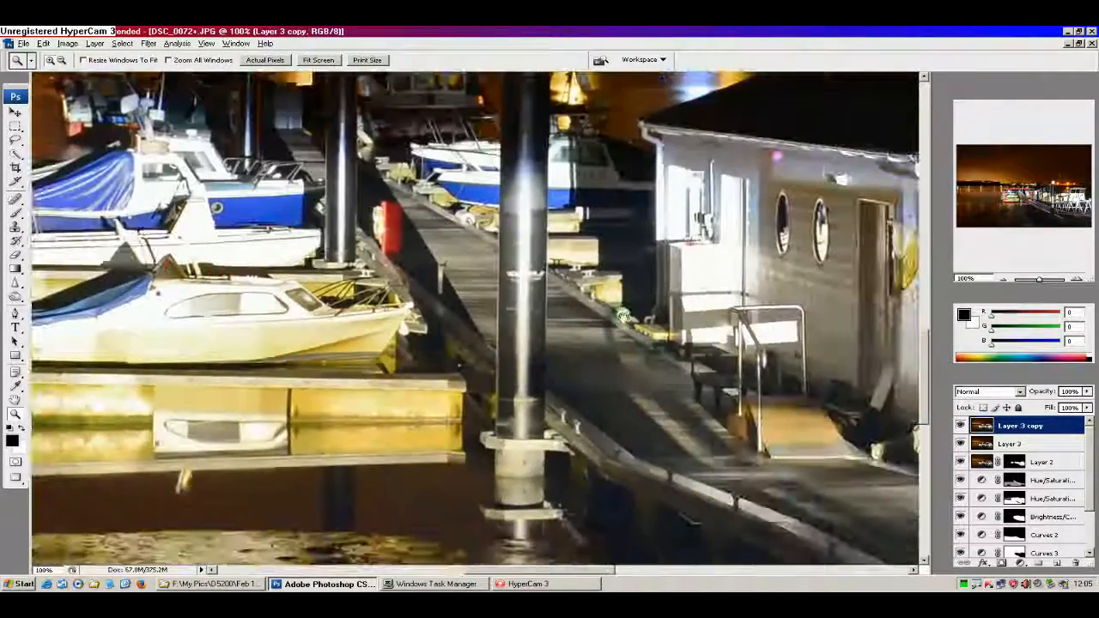
{"action": "left_click_drag", "start_coordinate": [606, 311], "coordinate": [267, 319]}
{"action": "left_click_drag", "start_coordinate": [666, 315], "coordinate": [631, 317]}
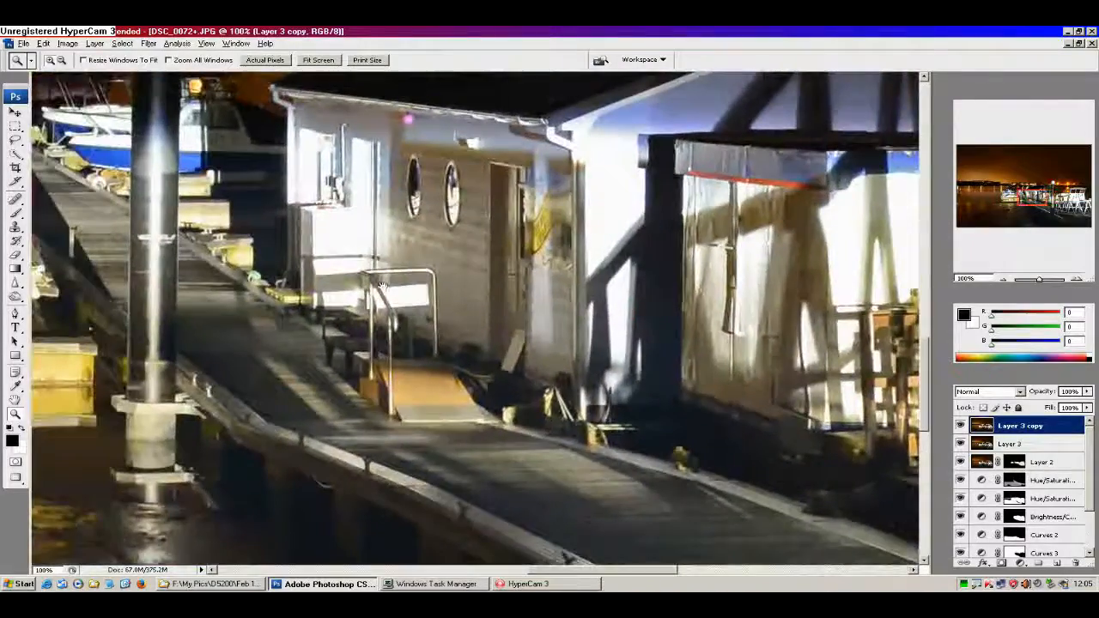
{"action": "left_click_drag", "start_coordinate": [374, 316], "coordinate": [642, 338]}
{"action": "left_click_drag", "start_coordinate": [359, 297], "coordinate": [688, 289]}
{"action": "left_click_drag", "start_coordinate": [457, 264], "coordinate": [487, 322]}
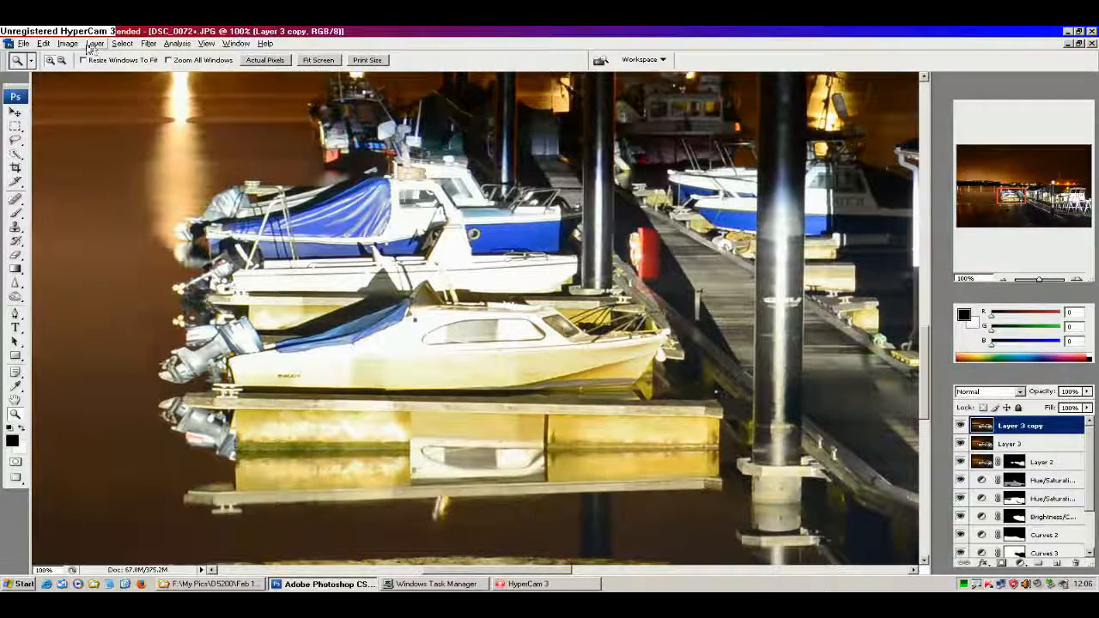
Step: Sharpen Layer 3 copy with Unsharp Mask at an amount of 100%, a radius of 0.6 pixels and threshold 0
{"action": "left_click", "coordinate": [121, 44]}
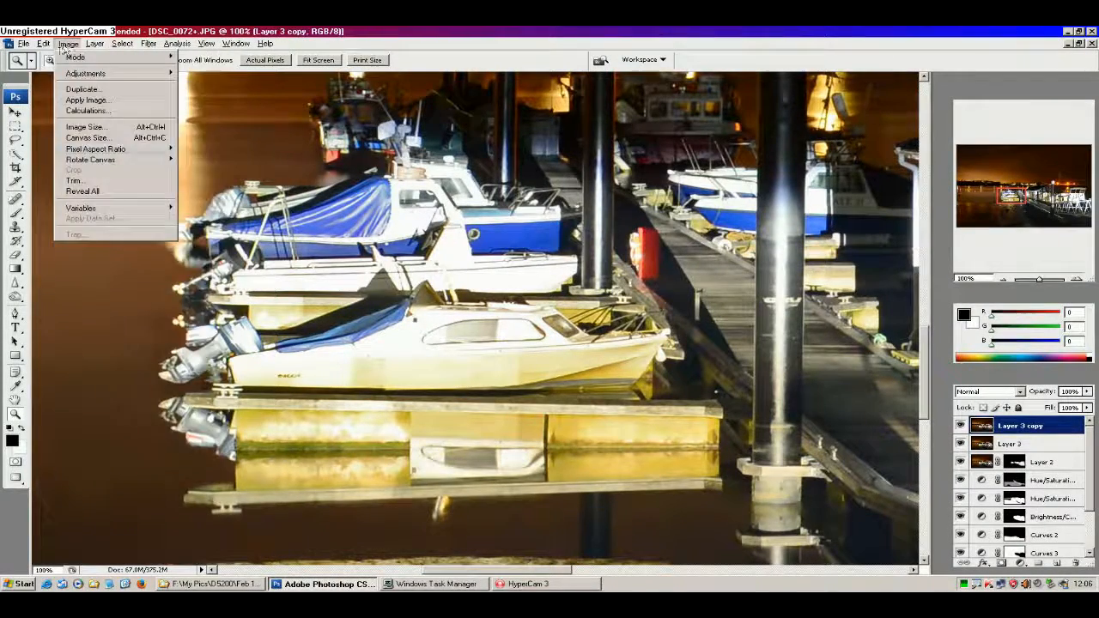
{"action": "mouse_move", "coordinate": [148, 44]}
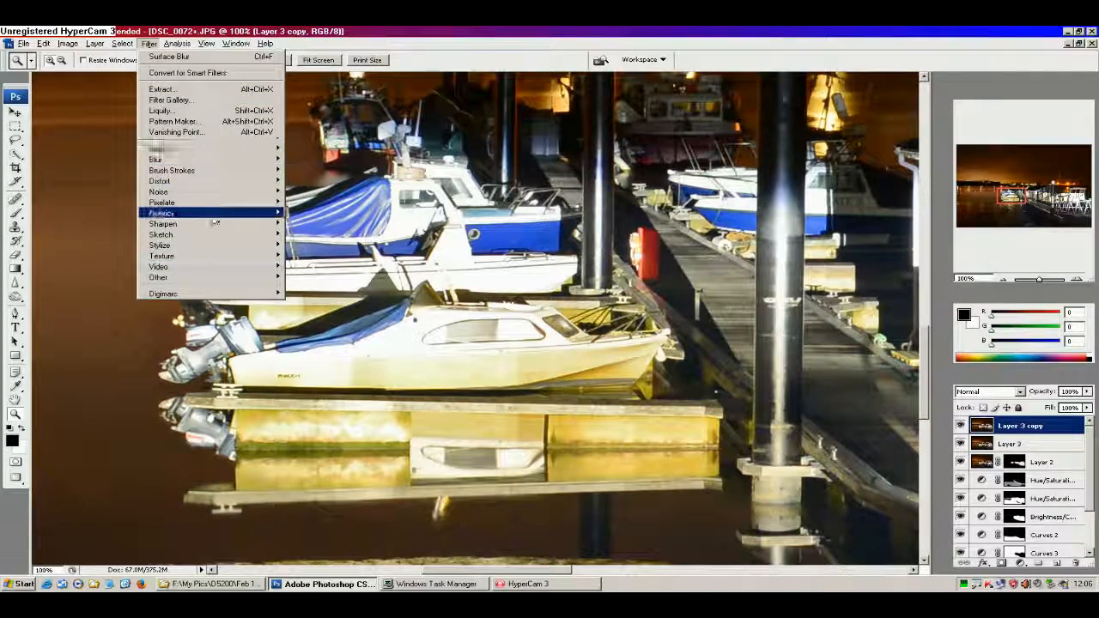
{"action": "mouse_move", "coordinate": [215, 224]}
{"action": "left_click", "coordinate": [319, 257]}
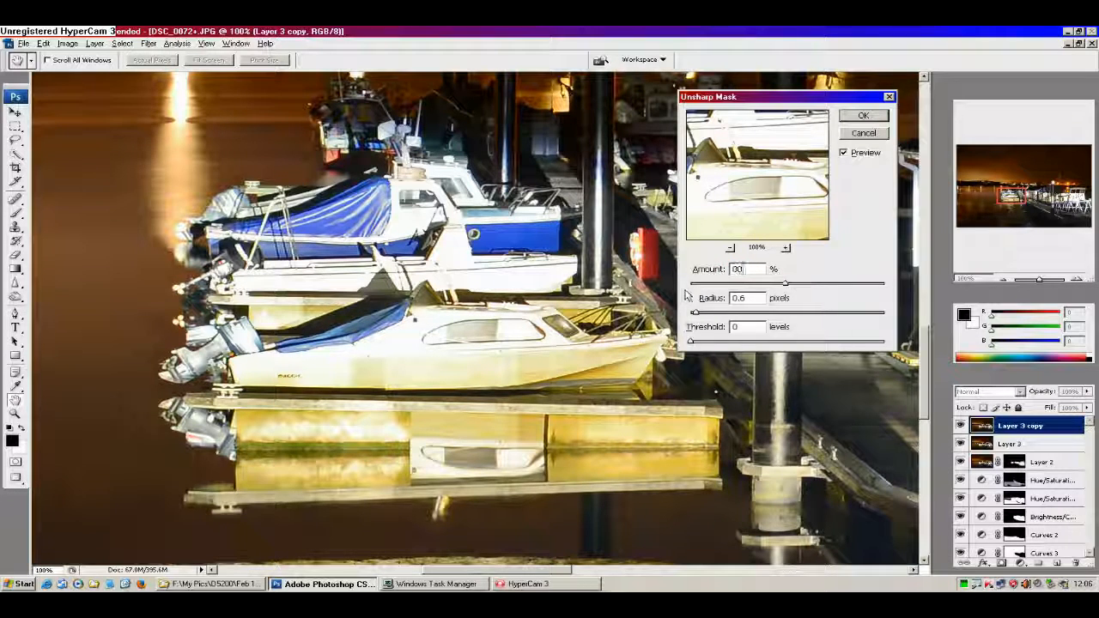
{"action": "type", "text": "90"}
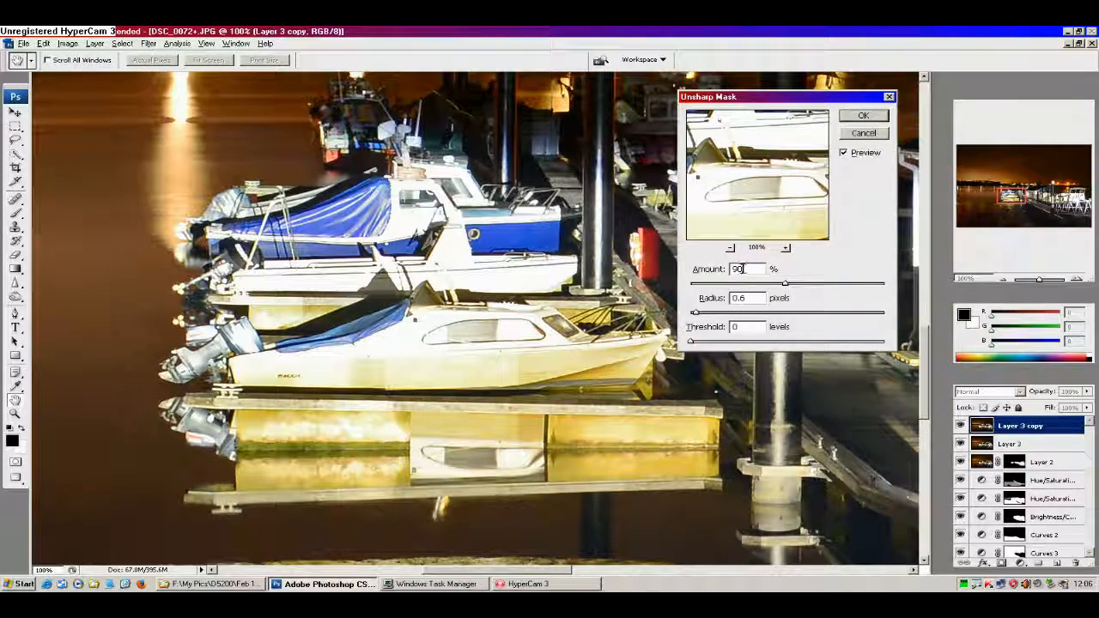
{"action": "left_click", "coordinate": [710, 270]}
{"action": "type", "text": "100"}
{"action": "key", "text": "Tab"}
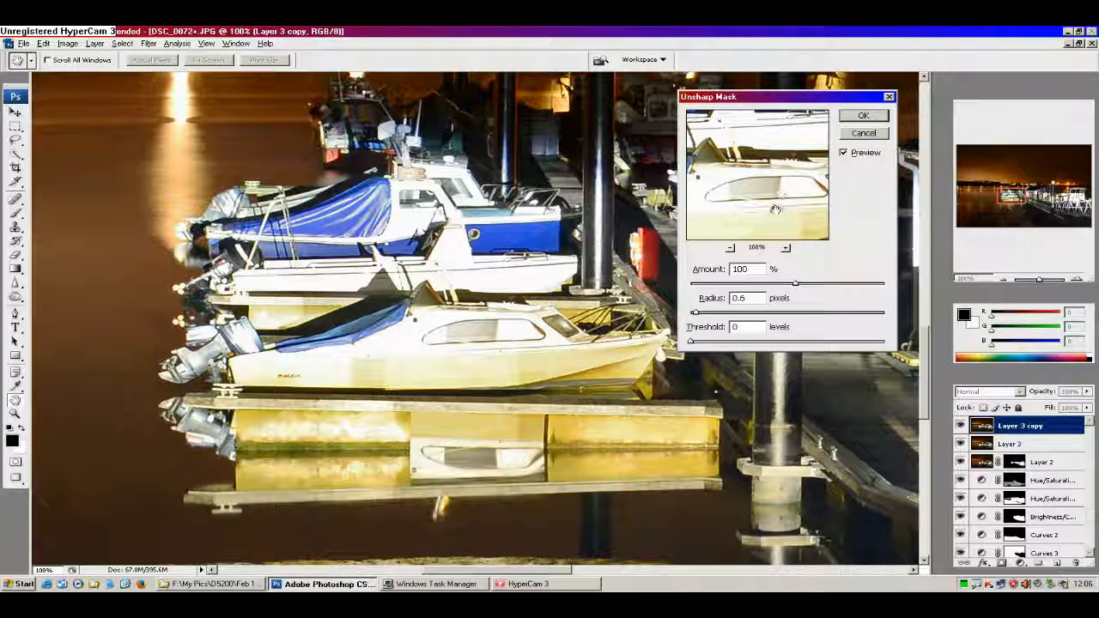
{"action": "left_click", "coordinate": [862, 117]}
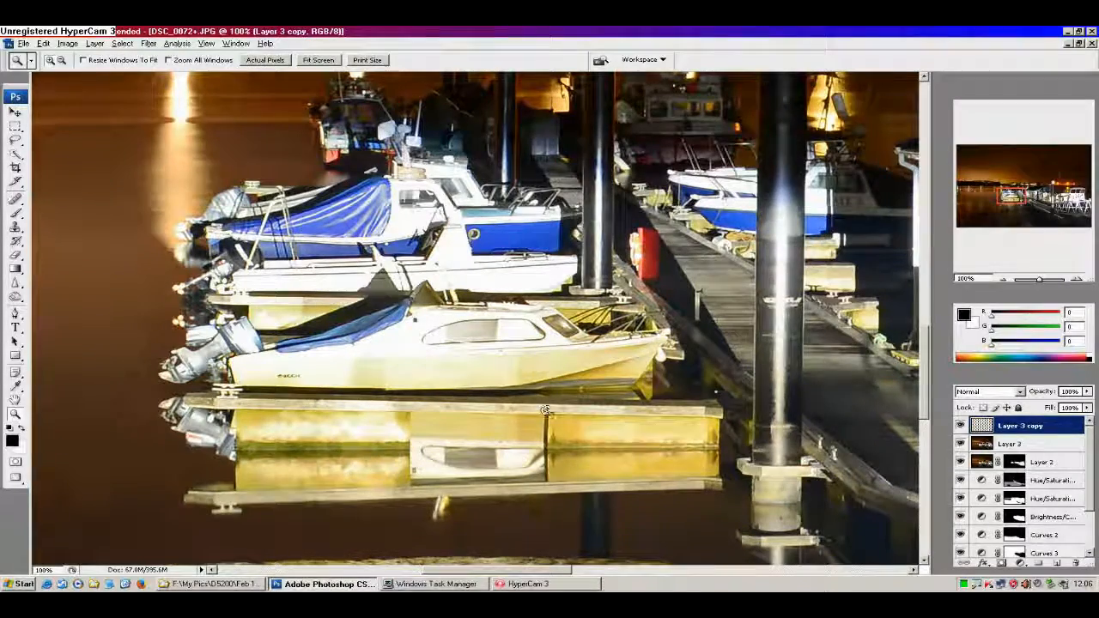
Step: Add a layer mask to Layer 3 copy and invert it to black to hide the sharpening
{"action": "left_click", "coordinate": [583, 352], "text": "alt"}
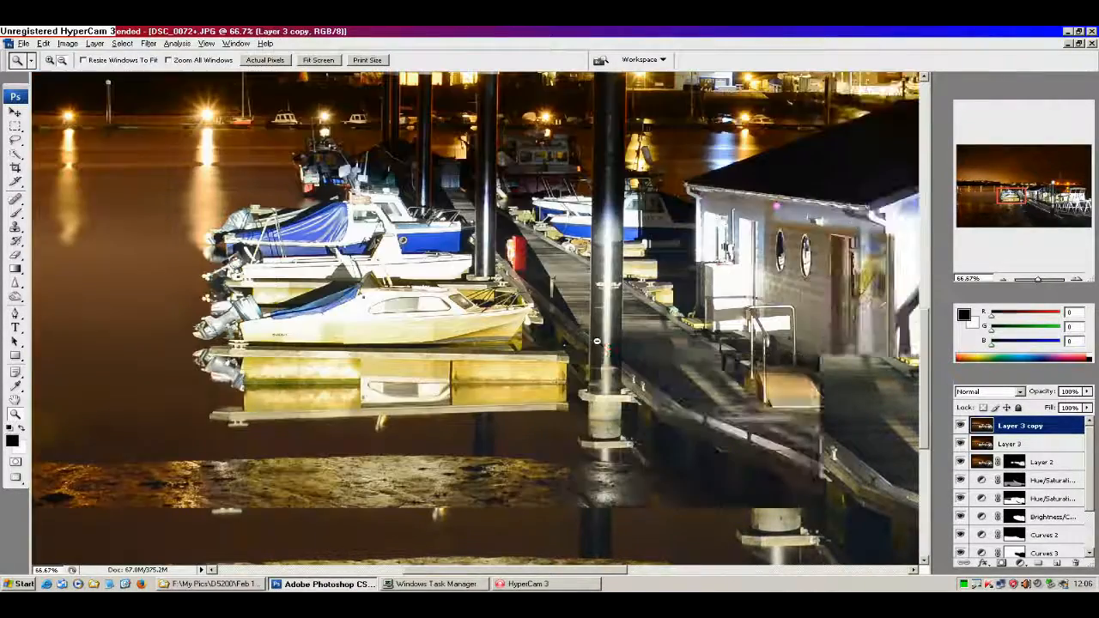
{"action": "left_click", "coordinate": [605, 349], "text": "alt"}
{"action": "left_click", "coordinate": [630, 349], "text": "alt"}
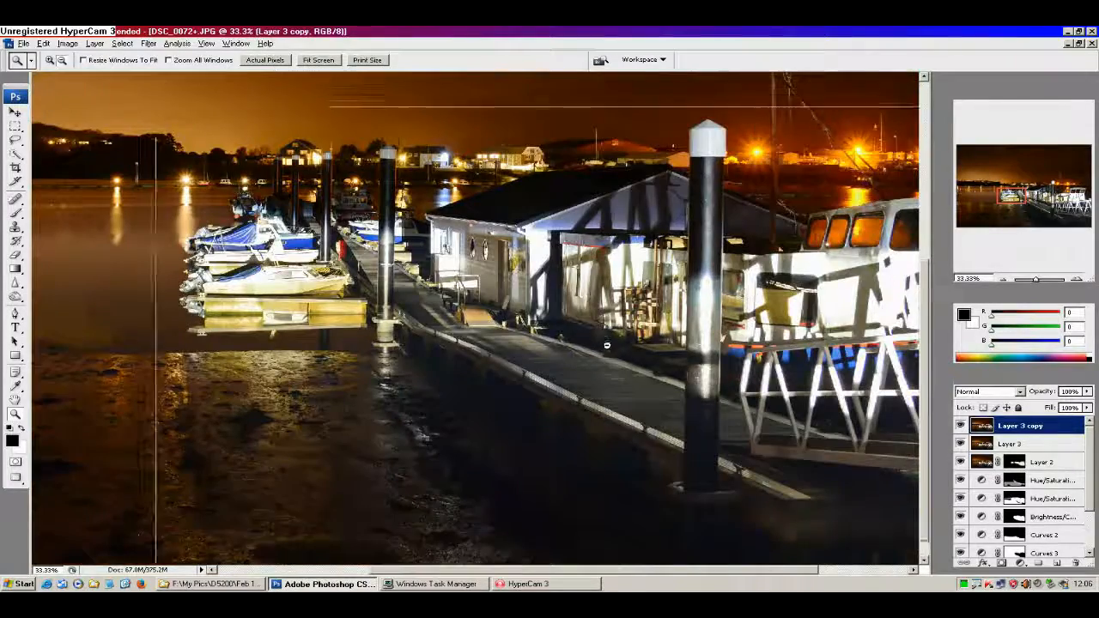
{"action": "left_click", "coordinate": [615, 361], "text": "alt"}
{"action": "left_click", "coordinate": [613, 371], "text": "alt"}
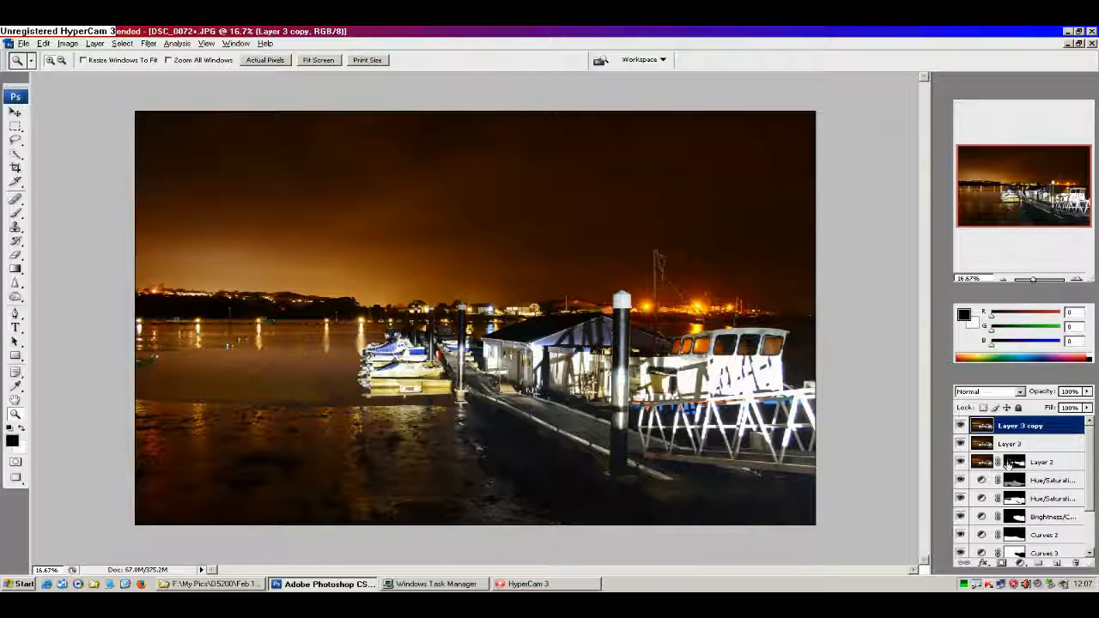
{"action": "left_click", "coordinate": [1002, 563]}
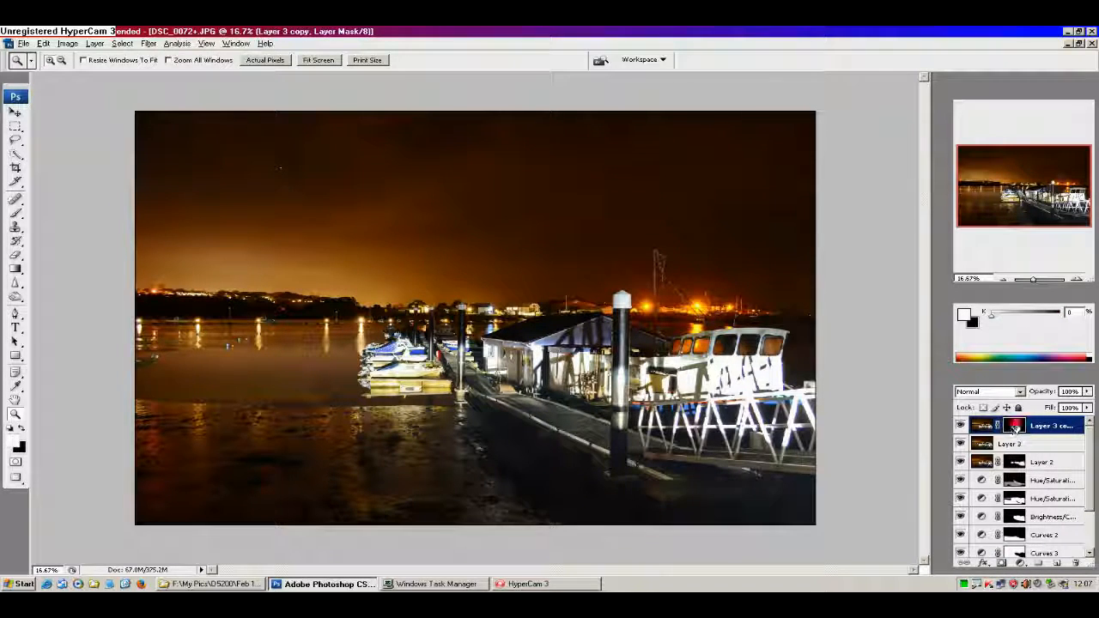
{"action": "key", "text": "ctrl+i"}
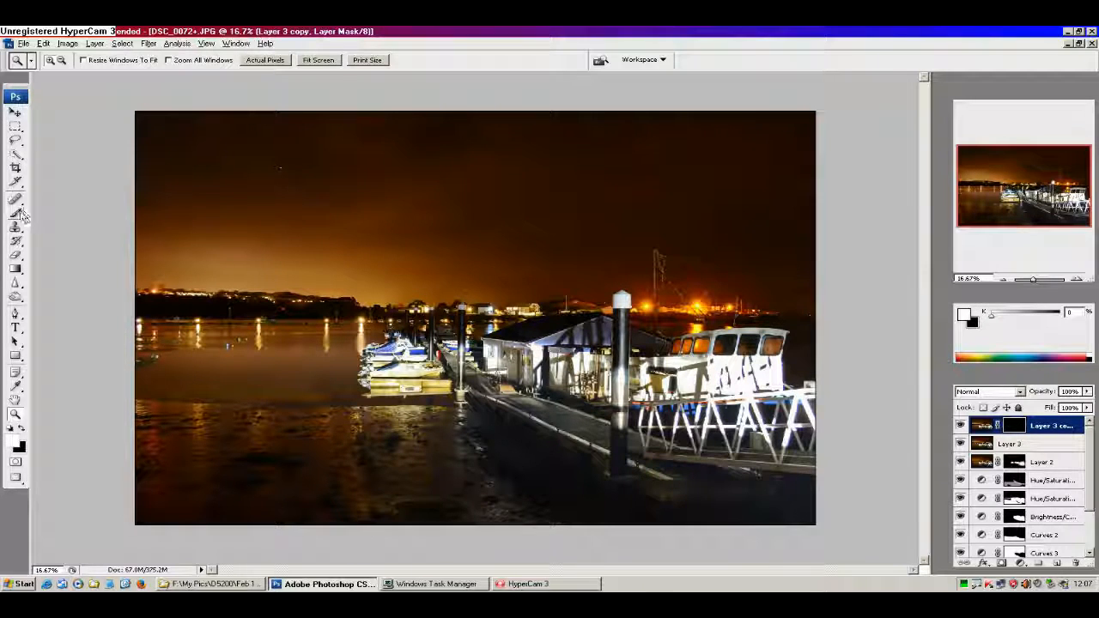
Step: Paint white on the mask over the moored boats and nearby posts with a 250 px brush at 100% opacity and flow
{"action": "left_click", "coordinate": [16, 213]}
{"action": "left_click_drag", "start_coordinate": [230, 58], "coordinate": [378, 52]}
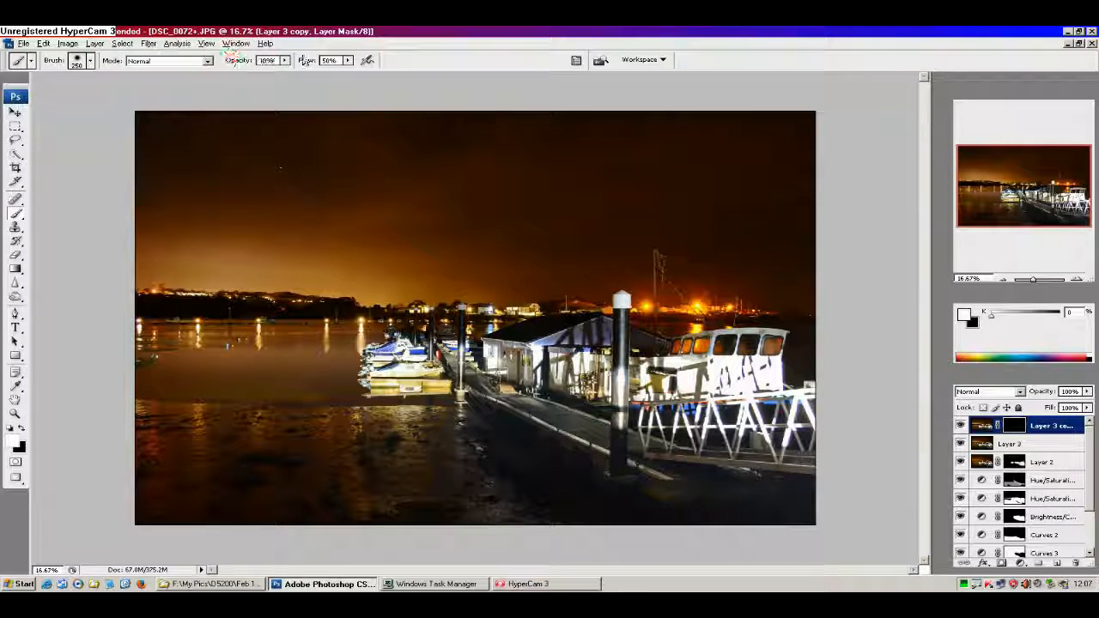
{"action": "left_click_drag", "start_coordinate": [305, 60], "coordinate": [475, 61]}
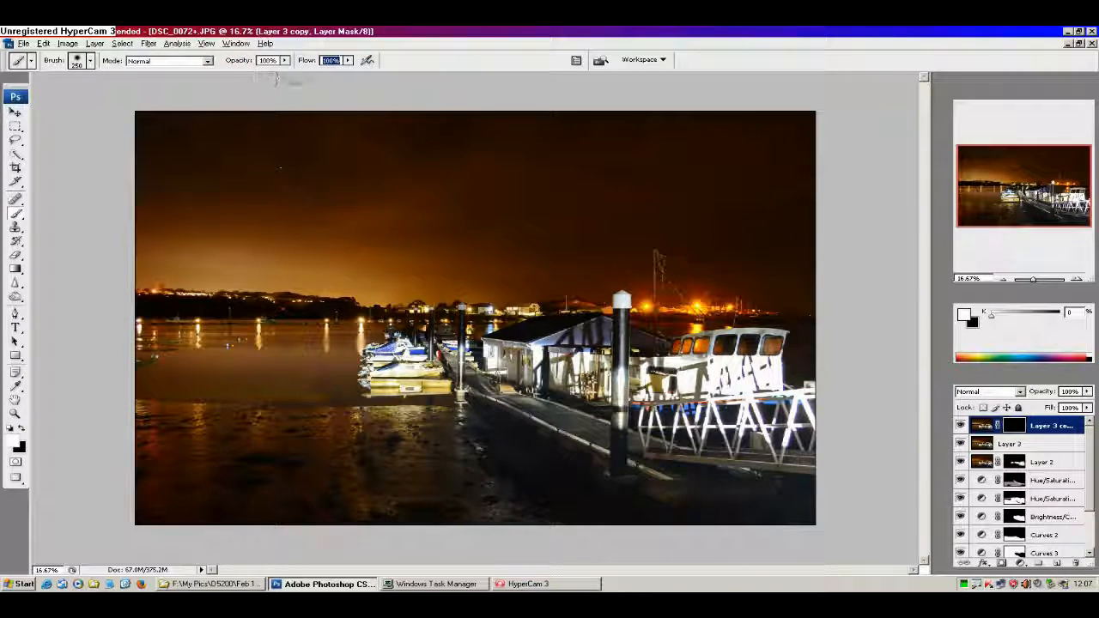
{"action": "left_click", "coordinate": [93, 189]}
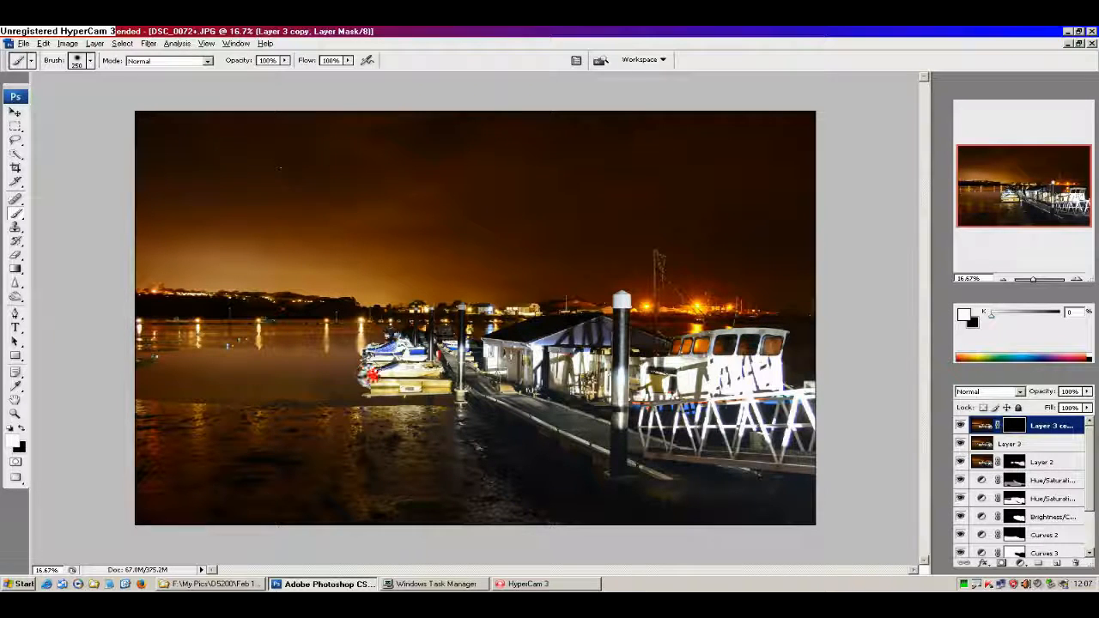
{"action": "left_click_drag", "start_coordinate": [417, 370], "coordinate": [438, 369]}
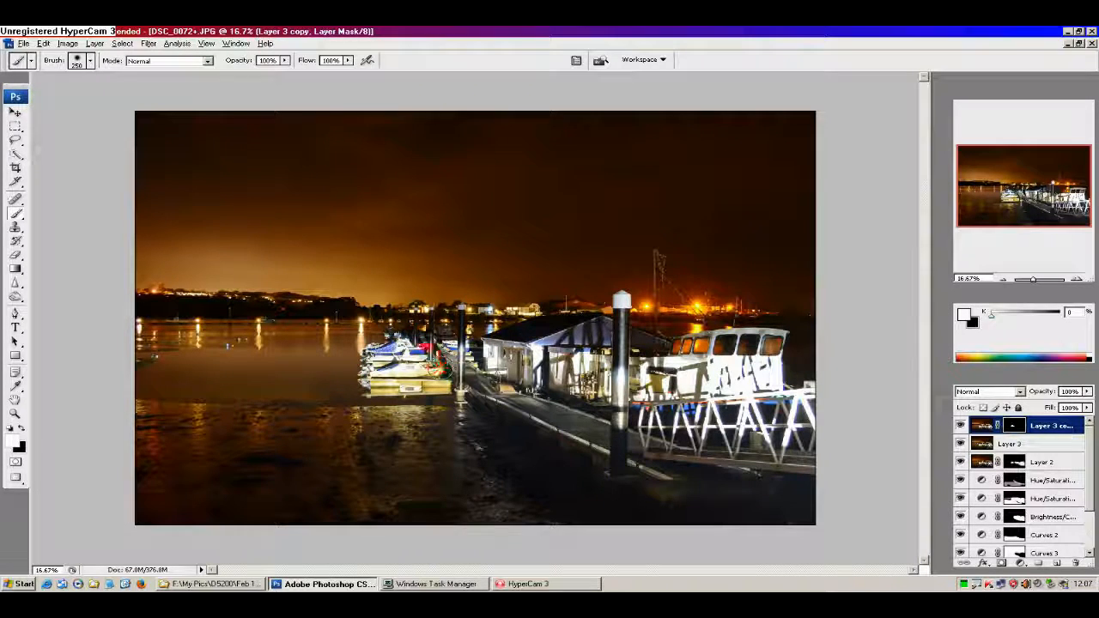
{"action": "left_click", "coordinate": [437, 335]}
{"action": "left_click", "coordinate": [423, 317]}
{"action": "left_click", "coordinate": [435, 320]}
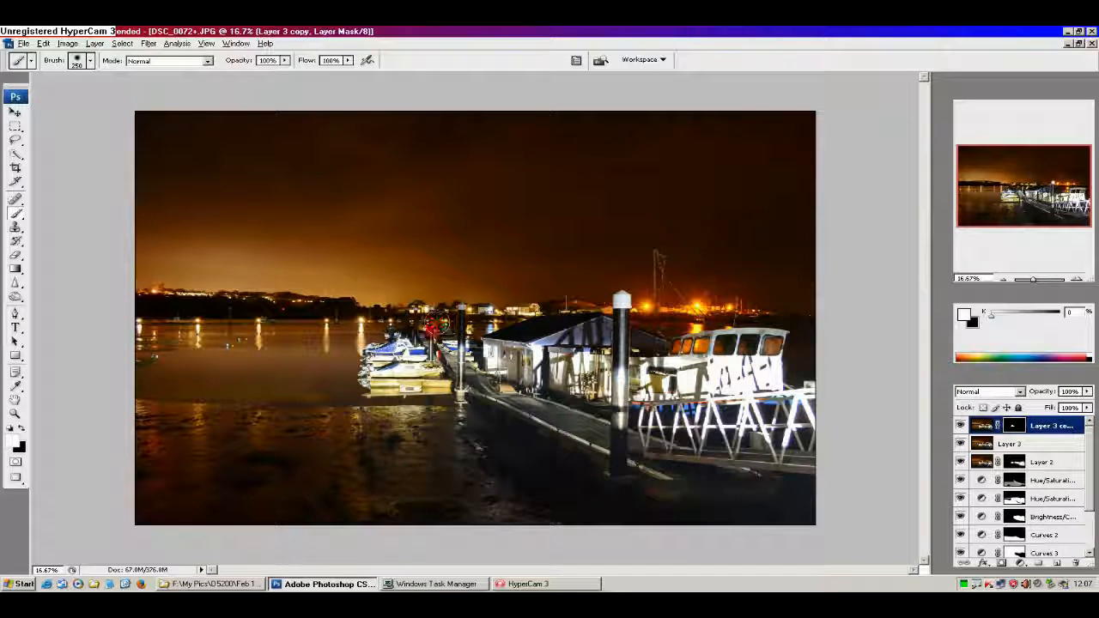
{"action": "left_click", "coordinate": [465, 309]}
{"action": "left_click", "coordinate": [458, 383]}
{"action": "left_click", "coordinate": [457, 400]}
{"action": "left_click", "coordinate": [450, 386]}
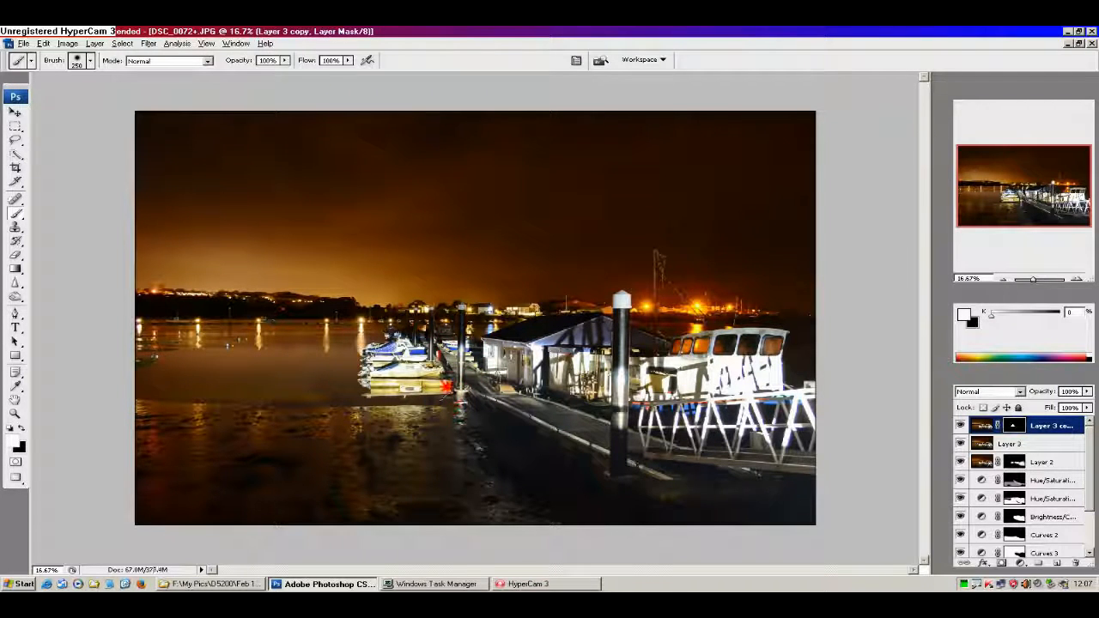
Step: Paint white on the mask along the jetty walkway's edge and over the tall foreground post
{"action": "left_click", "coordinate": [441, 384]}
{"action": "left_click", "coordinate": [475, 392]}
{"action": "left_click", "coordinate": [503, 397]}
{"action": "left_click", "coordinate": [571, 428]}
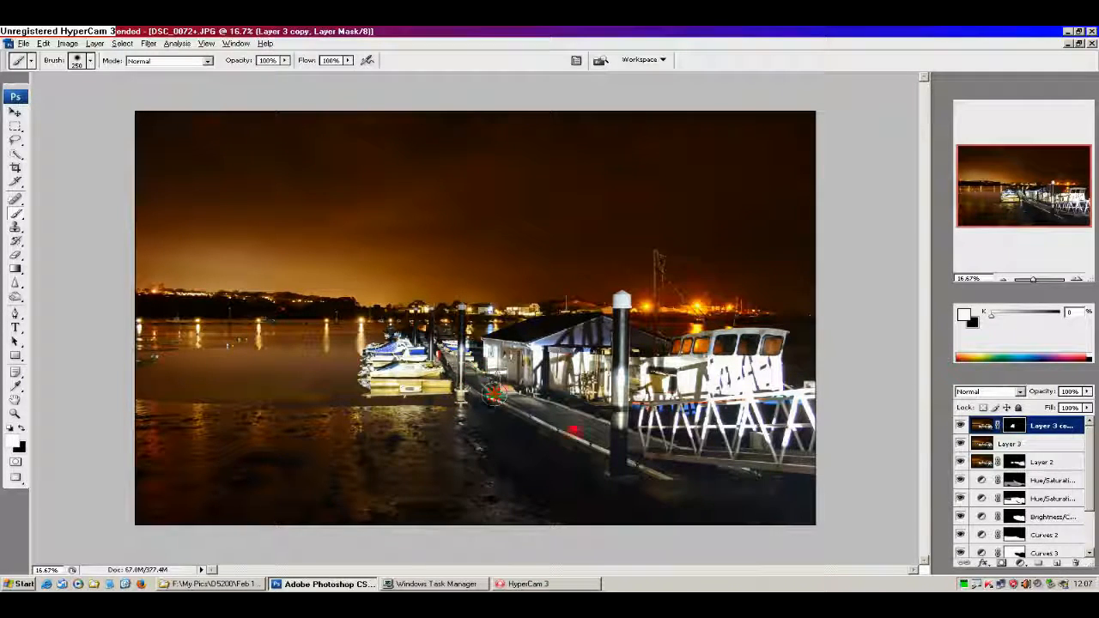
{"action": "left_click", "coordinate": [560, 426]}
{"action": "left_click", "coordinate": [606, 425]}
{"action": "left_click", "coordinate": [596, 432]}
{"action": "left_click", "coordinate": [663, 477]}
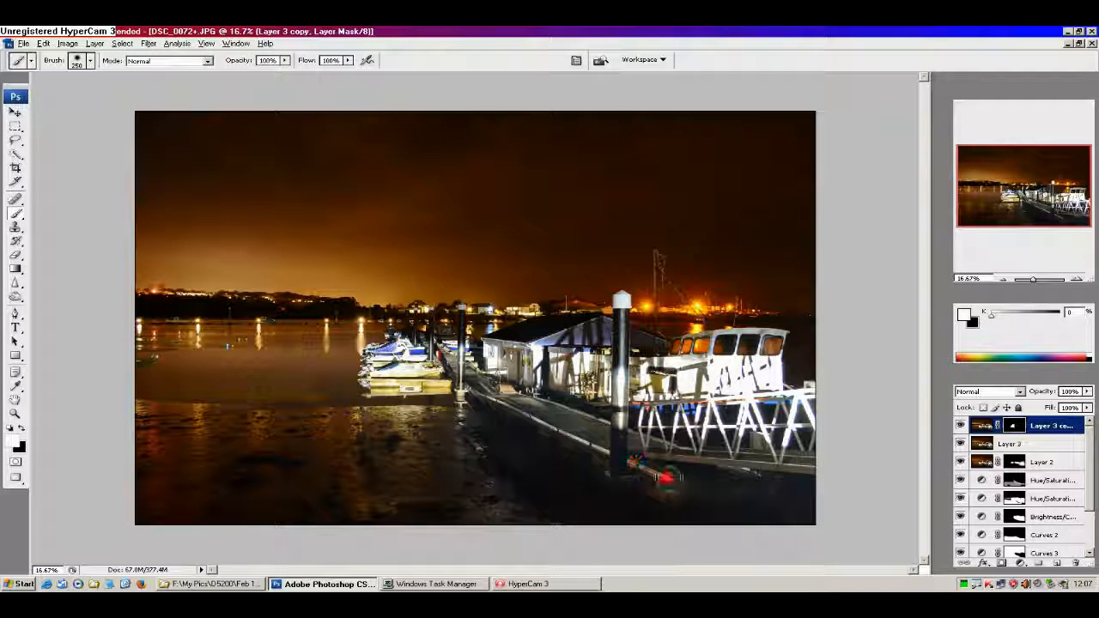
{"action": "left_click", "coordinate": [660, 474]}
{"action": "left_click_drag", "start_coordinate": [627, 297], "coordinate": [608, 453]}
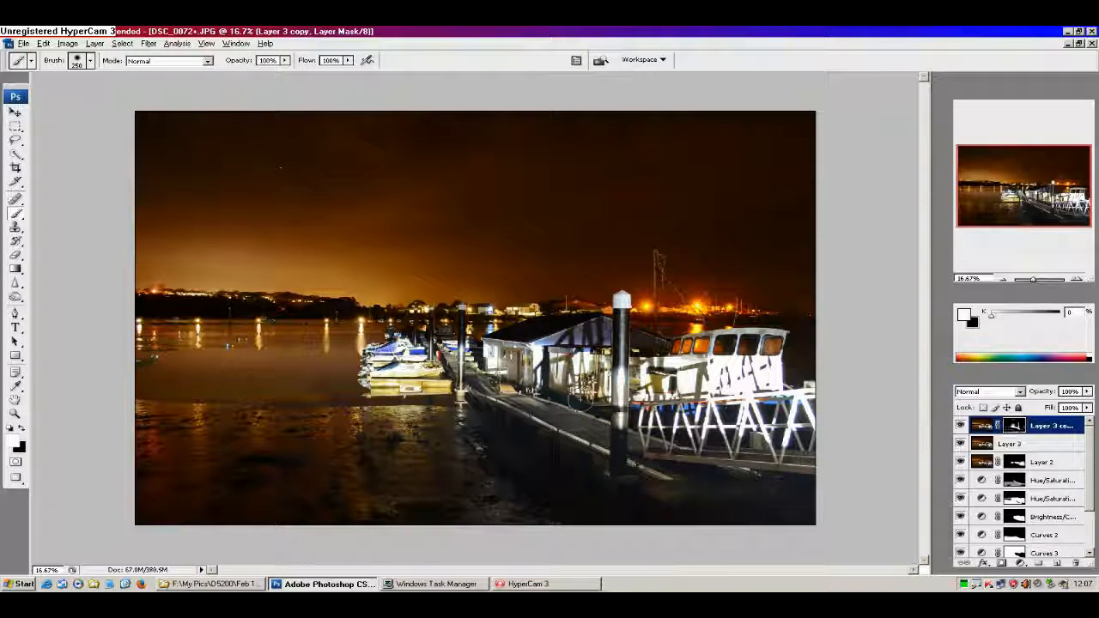
Step: Reveal the sharpening over the hut, cabin boat and gangway by painting the mask white with a 500 px brush
{"action": "key", "text": "bracketright"}
{"action": "key", "text": "bracketright"}
{"action": "key", "text": "bracketright"}
{"action": "mouse_move", "coordinate": [490, 349]}
{"action": "left_mouse_down"}
{"action": "mouse_move", "coordinate": [631, 339]}
{"action": "mouse_move", "coordinate": [571, 362]}
{"action": "mouse_move", "coordinate": [543, 390]}
{"action": "mouse_move", "coordinate": [593, 384]}
{"action": "mouse_move", "coordinate": [629, 432]}
{"action": "mouse_move", "coordinate": [727, 410]}
{"action": "mouse_move", "coordinate": [796, 418]}
{"action": "mouse_move", "coordinate": [721, 418]}
{"action": "mouse_move", "coordinate": [684, 437]}
{"action": "mouse_move", "coordinate": [798, 464]}
{"action": "mouse_move", "coordinate": [712, 404]}
{"action": "mouse_move", "coordinate": [683, 399]}
{"action": "mouse_move", "coordinate": [679, 345]}
{"action": "mouse_move", "coordinate": [653, 371]}
{"action": "mouse_move", "coordinate": [700, 368]}
{"action": "mouse_move", "coordinate": [709, 399]}
{"action": "mouse_move", "coordinate": [729, 394]}
{"action": "mouse_move", "coordinate": [759, 354]}
{"action": "mouse_move", "coordinate": [749, 340]}
{"action": "mouse_move", "coordinate": [676, 343]}
{"action": "mouse_move", "coordinate": [636, 391]}
{"action": "mouse_move", "coordinate": [761, 446]}
{"action": "mouse_move", "coordinate": [687, 442]}
{"action": "mouse_move", "coordinate": [719, 456]}
{"action": "mouse_move", "coordinate": [514, 385]}
{"action": "mouse_move", "coordinate": [667, 452]}
{"action": "mouse_move", "coordinate": [438, 368]}
{"action": "mouse_move", "coordinate": [463, 371]}
{"action": "left_mouse_up"}
Step: Paint the mask white over the distant shoreline lights and their reflections in the water with a 200 px brush
{"action": "key", "text": "bracketleft"}
{"action": "key", "text": "bracketleft"}
{"action": "key", "text": "bracketleft"}
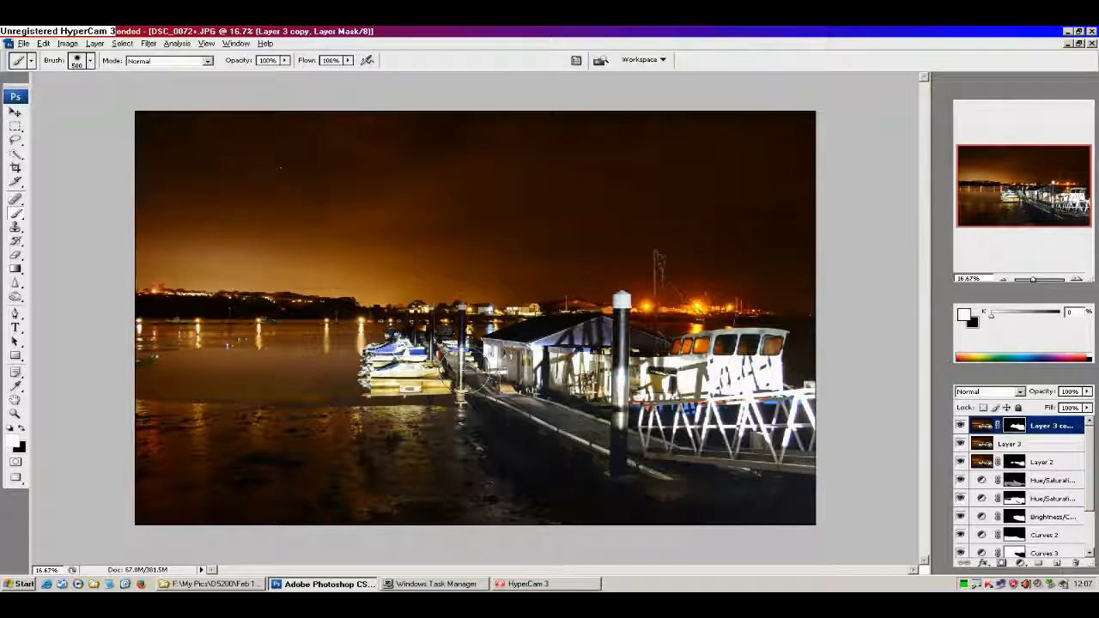
{"action": "key", "text": "bracketleft"}
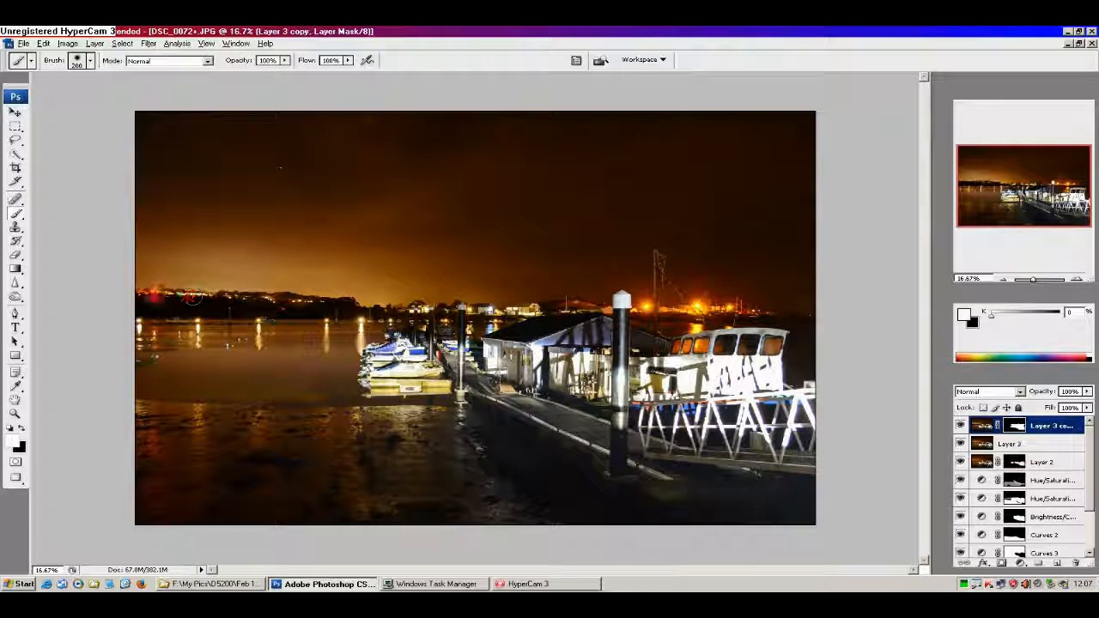
{"action": "left_click_drag", "start_coordinate": [132, 322], "coordinate": [155, 346]}
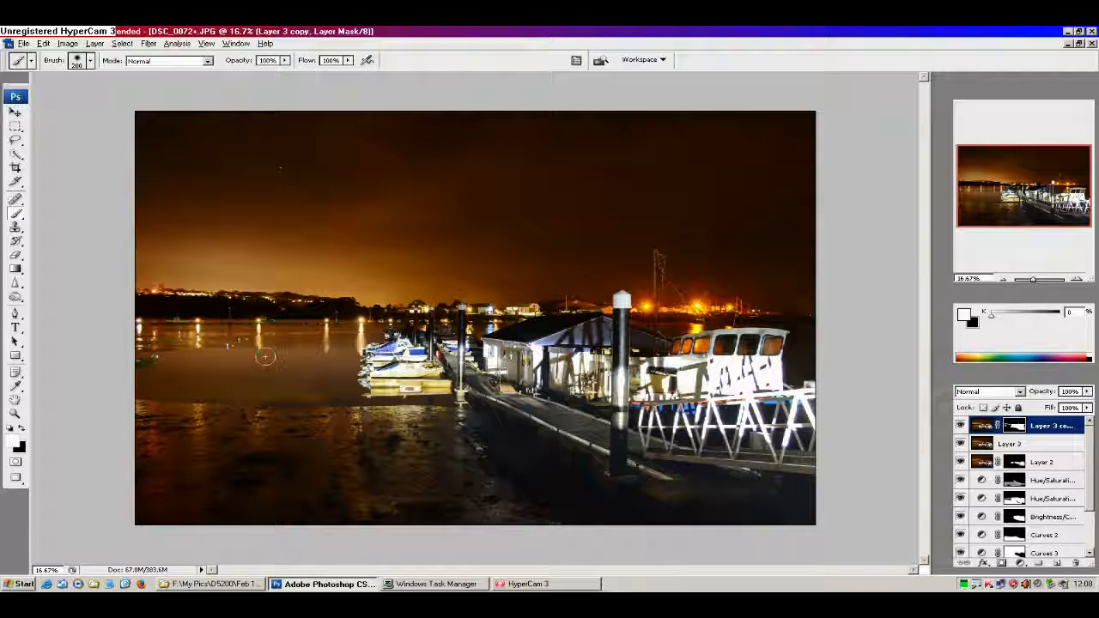
{"action": "left_click_drag", "start_coordinate": [329, 330], "coordinate": [326, 339]}
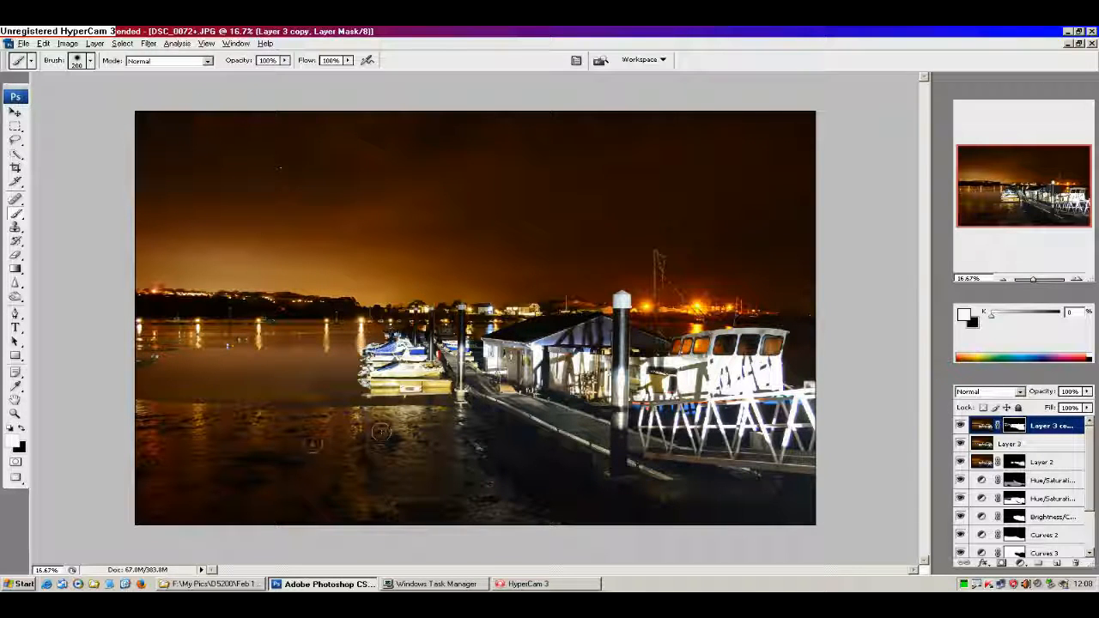
Step: Paint the mask white over the muddy foreground with a 600 px brush
{"action": "key", "text": "bracketright"}
{"action": "key", "text": "bracketright"}
{"action": "key", "text": "bracketright"}
{"action": "key", "text": "bracketright"}
{"action": "mouse_move", "coordinate": [393, 430]}
{"action": "left_mouse_down"}
{"action": "mouse_move", "coordinate": [198, 422]}
{"action": "mouse_move", "coordinate": [123, 443]}
{"action": "mouse_move", "coordinate": [173, 487]}
{"action": "mouse_move", "coordinate": [260, 511]}
{"action": "mouse_move", "coordinate": [437, 444]}
{"action": "mouse_move", "coordinate": [415, 432]}
{"action": "mouse_move", "coordinate": [337, 434]}
{"action": "mouse_move", "coordinate": [444, 445]}
{"action": "mouse_move", "coordinate": [343, 475]}
{"action": "mouse_move", "coordinate": [335, 503]}
{"action": "mouse_move", "coordinate": [519, 517]}
{"action": "mouse_move", "coordinate": [618, 542]}
{"action": "mouse_move", "coordinate": [550, 516]}
{"action": "mouse_move", "coordinate": [438, 436]}
{"action": "left_mouse_up"}
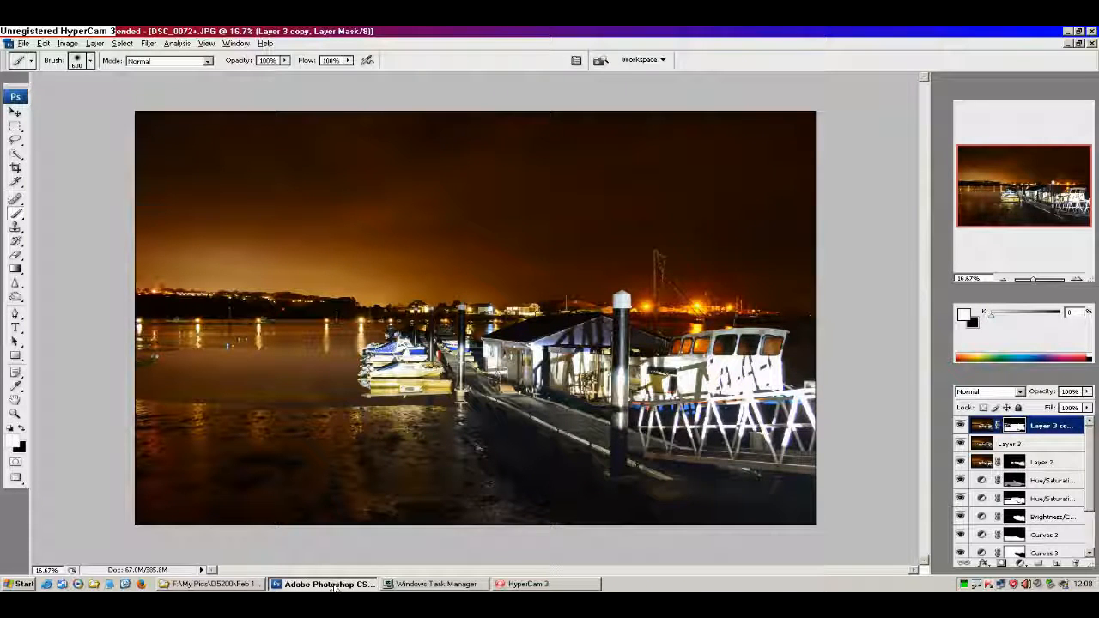
Step: Hide the sharpening over the muddy foreground by painting the mask black with the 600 px brush
{"action": "key", "text": "x"}
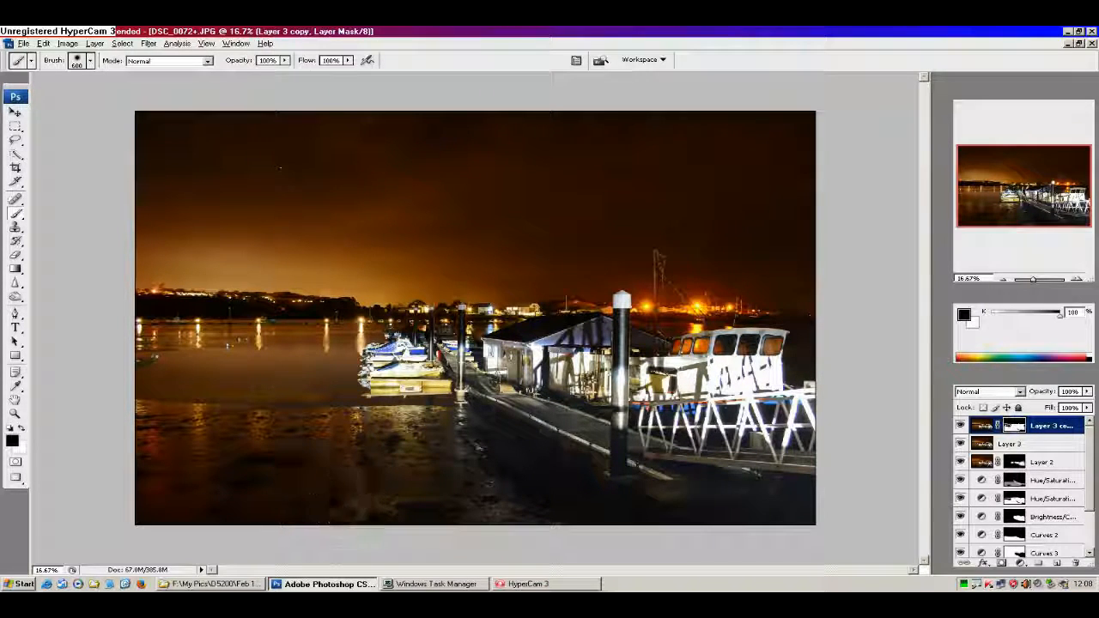
{"action": "left_click_drag", "start_coordinate": [474, 446], "coordinate": [133, 417]}
{"action": "mouse_move", "coordinate": [133, 462]}
{"action": "left_mouse_down"}
{"action": "mouse_move", "coordinate": [263, 416]}
{"action": "mouse_move", "coordinate": [378, 420]}
{"action": "mouse_move", "coordinate": [444, 426]}
{"action": "mouse_move", "coordinate": [555, 516]}
{"action": "mouse_move", "coordinate": [268, 491]}
{"action": "mouse_move", "coordinate": [238, 446]}
{"action": "mouse_move", "coordinate": [456, 446]}
{"action": "mouse_move", "coordinate": [349, 445]}
{"action": "mouse_move", "coordinate": [309, 429]}
{"action": "mouse_move", "coordinate": [439, 433]}
{"action": "mouse_move", "coordinate": [590, 508]}
{"action": "mouse_move", "coordinate": [211, 514]}
{"action": "left_mouse_up"}
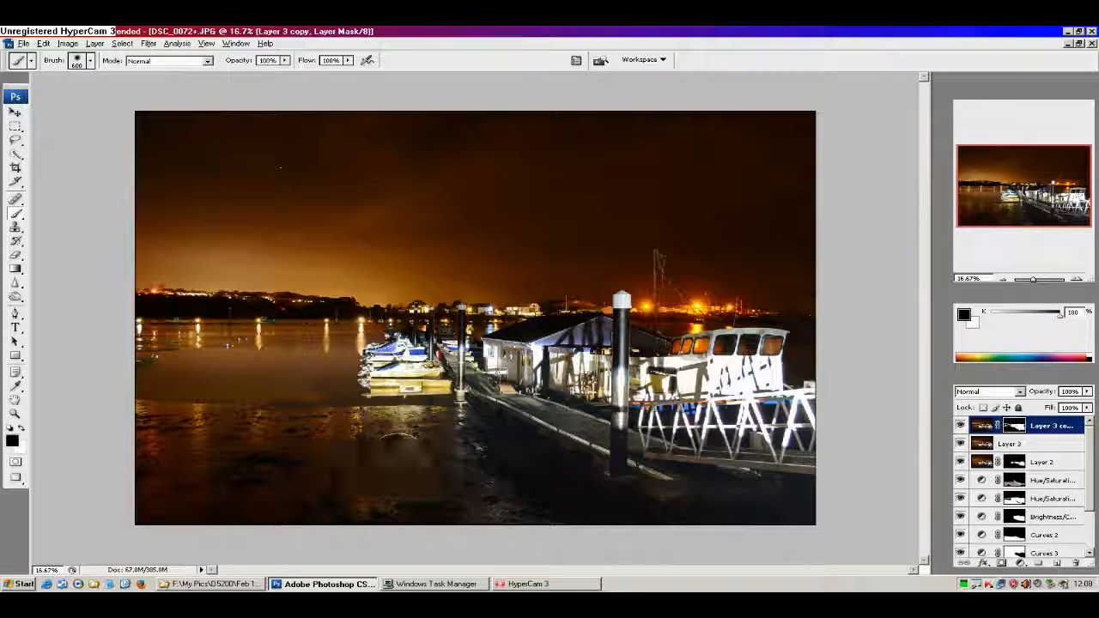
{"action": "left_click", "coordinate": [403, 456]}
Step: Repaint the mask white around the moored boats with a smaller brush and check the mask on its own
{"action": "key", "text": "bracketleft"}
{"action": "key", "text": "bracketleft"}
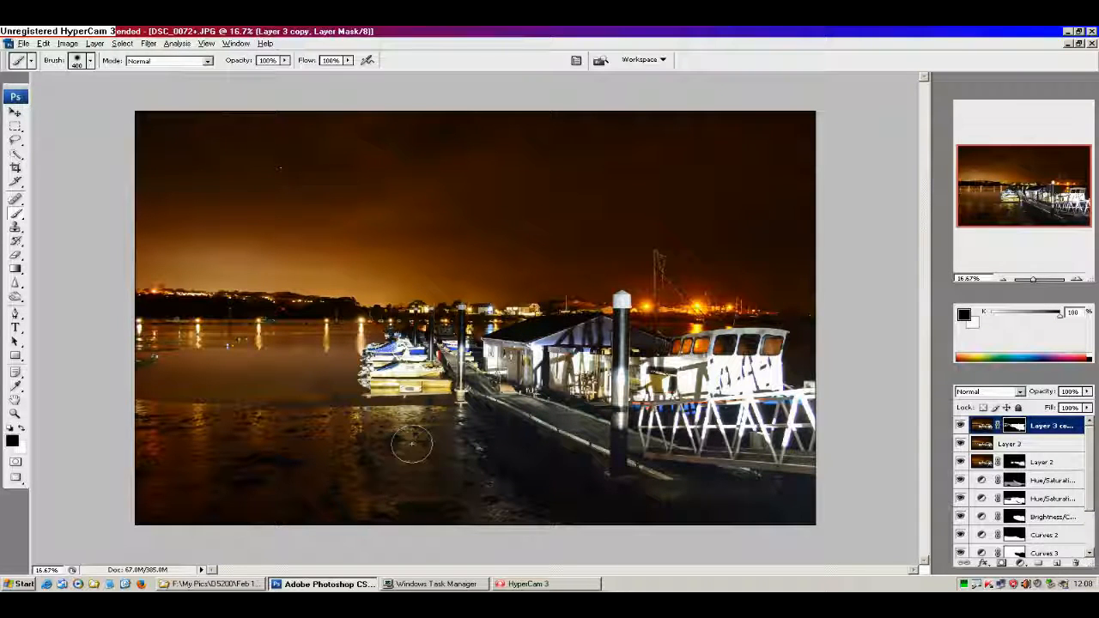
{"action": "key", "text": "bracketleft"}
{"action": "key", "text": "x"}
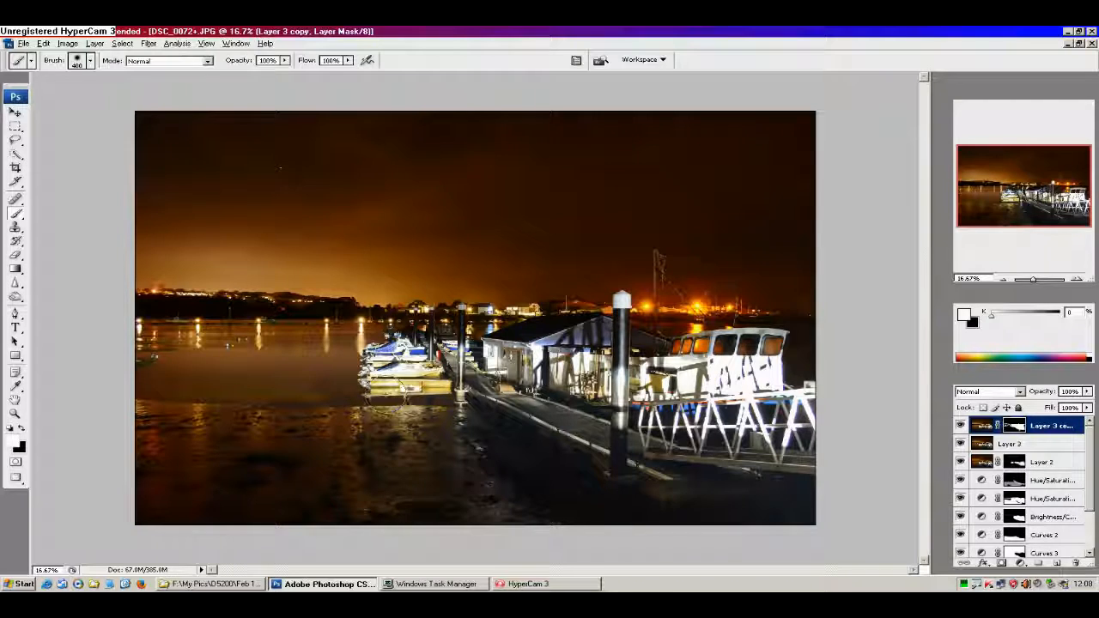
{"action": "mouse_move", "coordinate": [377, 398]}
{"action": "left_mouse_down"}
{"action": "mouse_move", "coordinate": [444, 390]}
{"action": "mouse_move", "coordinate": [395, 373]}
{"action": "mouse_move", "coordinate": [409, 368]}
{"action": "mouse_move", "coordinate": [391, 344]}
{"action": "mouse_move", "coordinate": [470, 379]}
{"action": "left_mouse_up"}
{"action": "key", "text": "bracketleft"}
{"action": "key", "text": "bracketleft"}
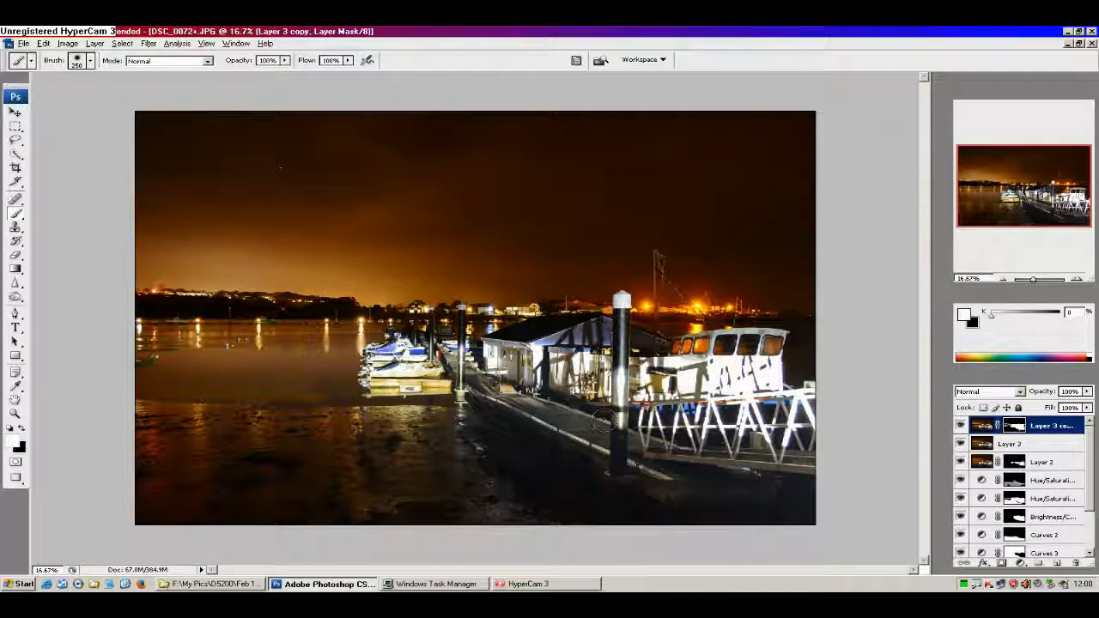
{"action": "left_click", "coordinate": [1018, 427], "text": "alt"}
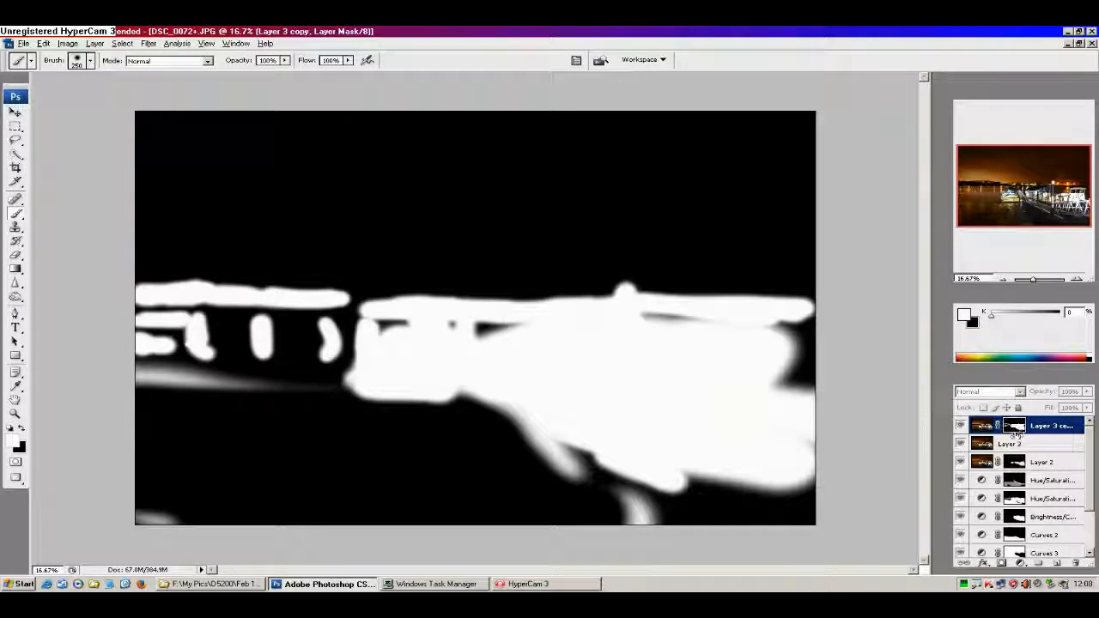
{"action": "left_click", "coordinate": [1017, 428], "text": "alt"}
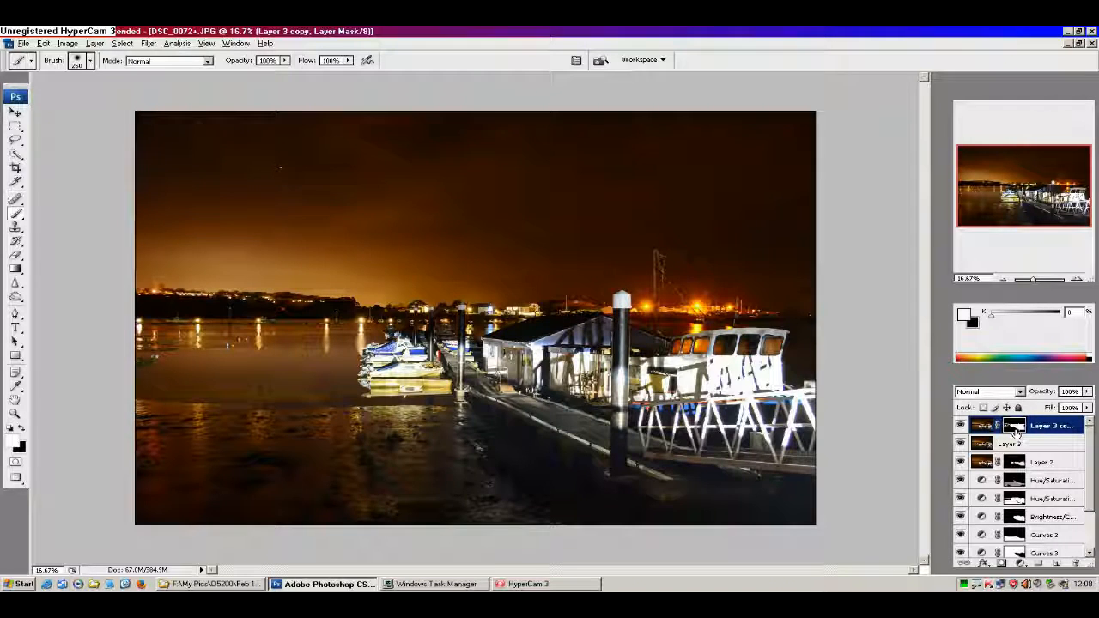
Step: View the Layer 3 copy mask on its own and paint black over the stray white areas along the bottom edge and below the walkway
{"action": "left_click", "coordinate": [1018, 427], "text": "alt"}
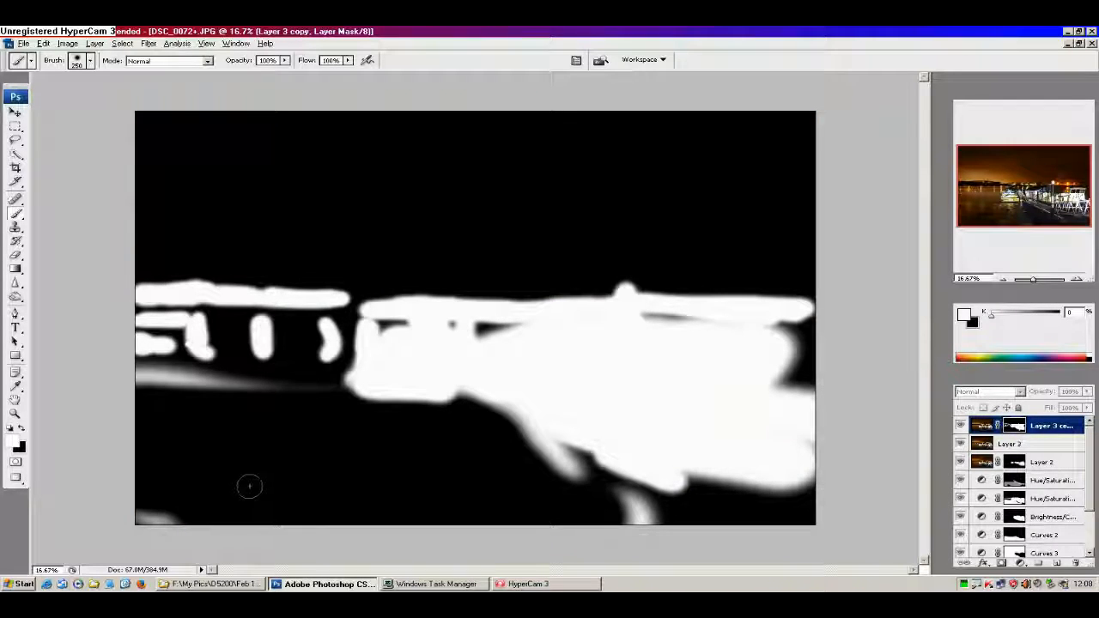
{"action": "key", "text": "x"}
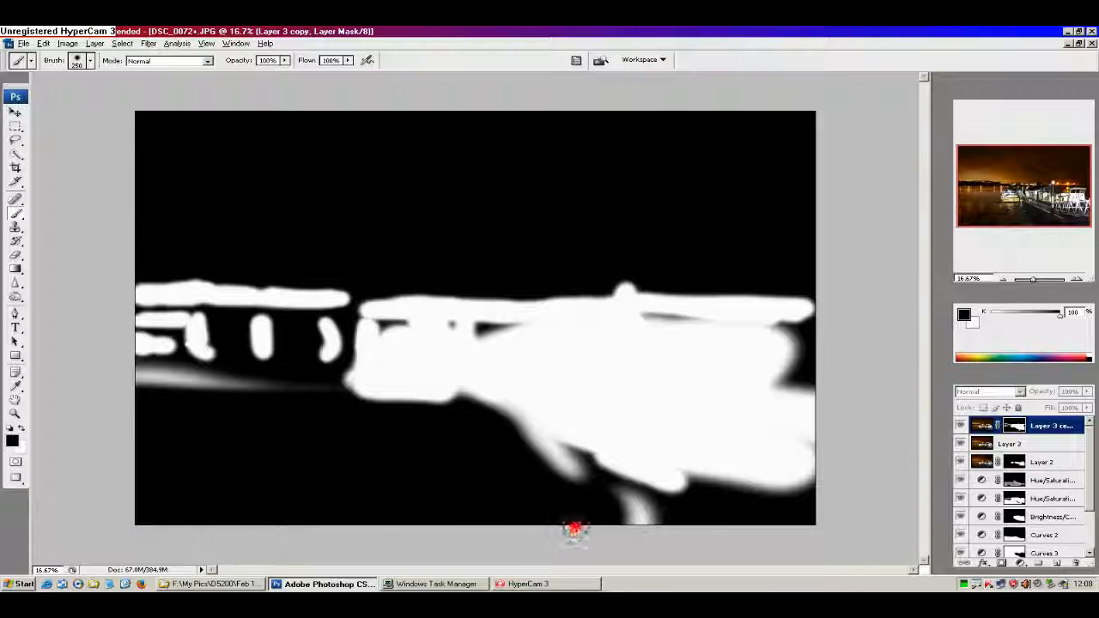
{"action": "left_click_drag", "start_coordinate": [596, 481], "coordinate": [627, 497]}
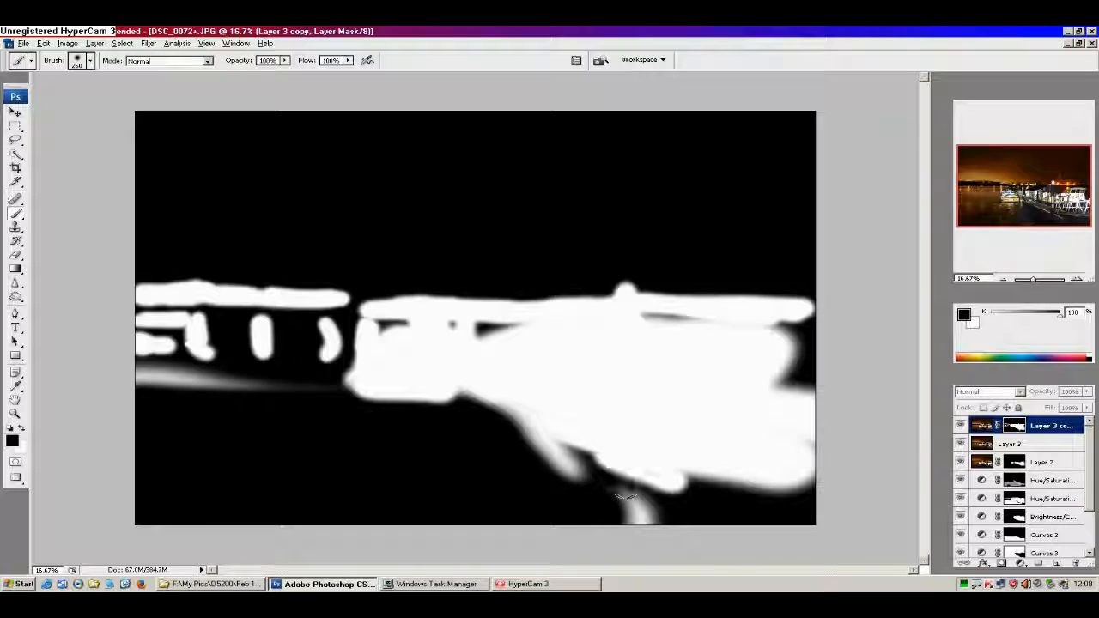
{"action": "left_click", "coordinate": [1013, 431], "text": "alt"}
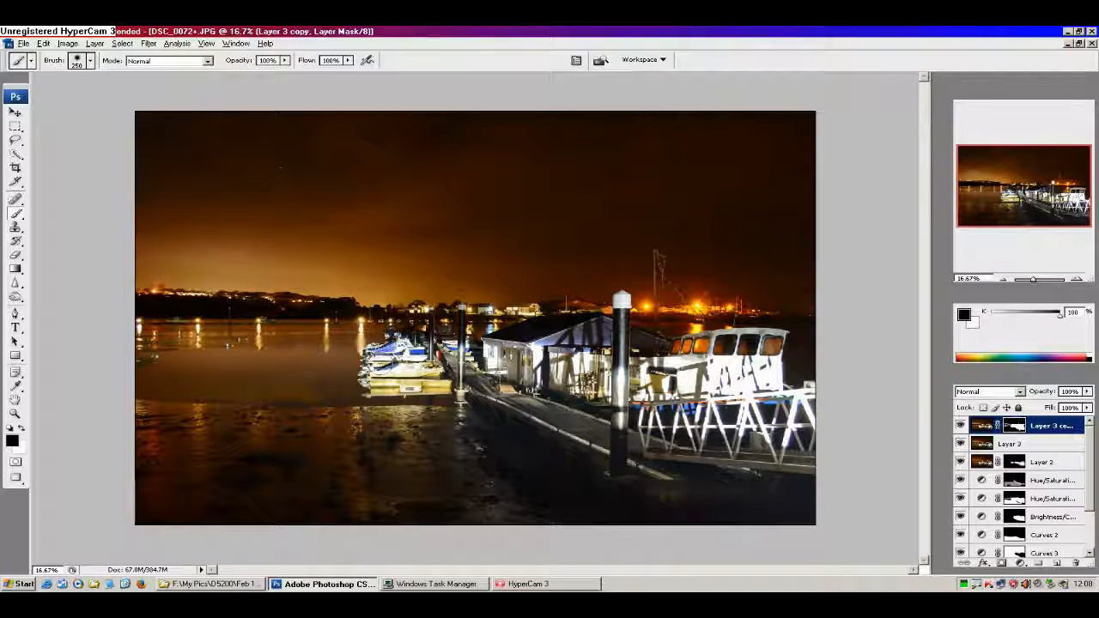
Step: Inspect the sharpened boats and boathouse up close, and compare the edited image with the original Background layer shown alone
{"action": "key", "text": "z"}
{"action": "triple_click", "coordinate": [487, 375]}
{"action": "left_click", "coordinate": [521, 351], "text": "alt"}
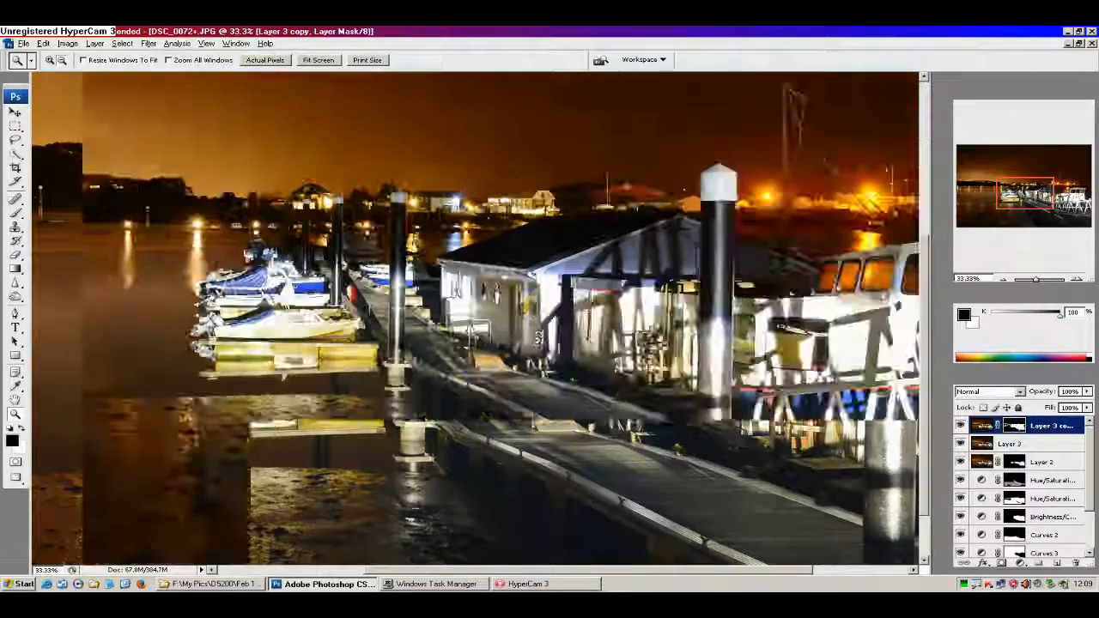
{"action": "left_click", "coordinate": [534, 314], "text": "alt"}
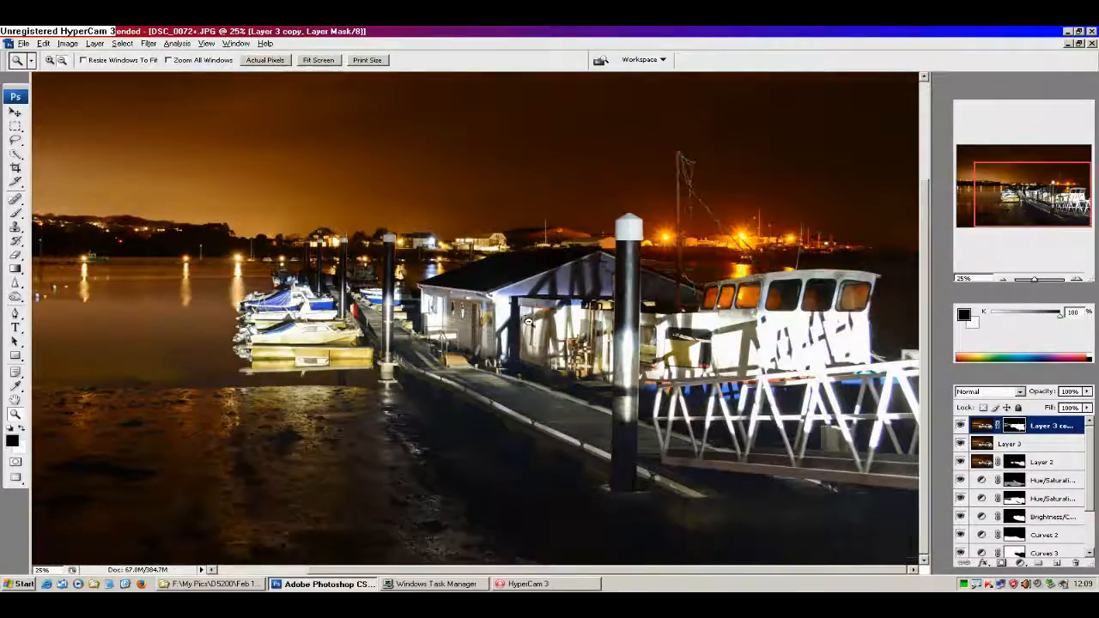
{"action": "left_click", "coordinate": [524, 323], "text": "alt"}
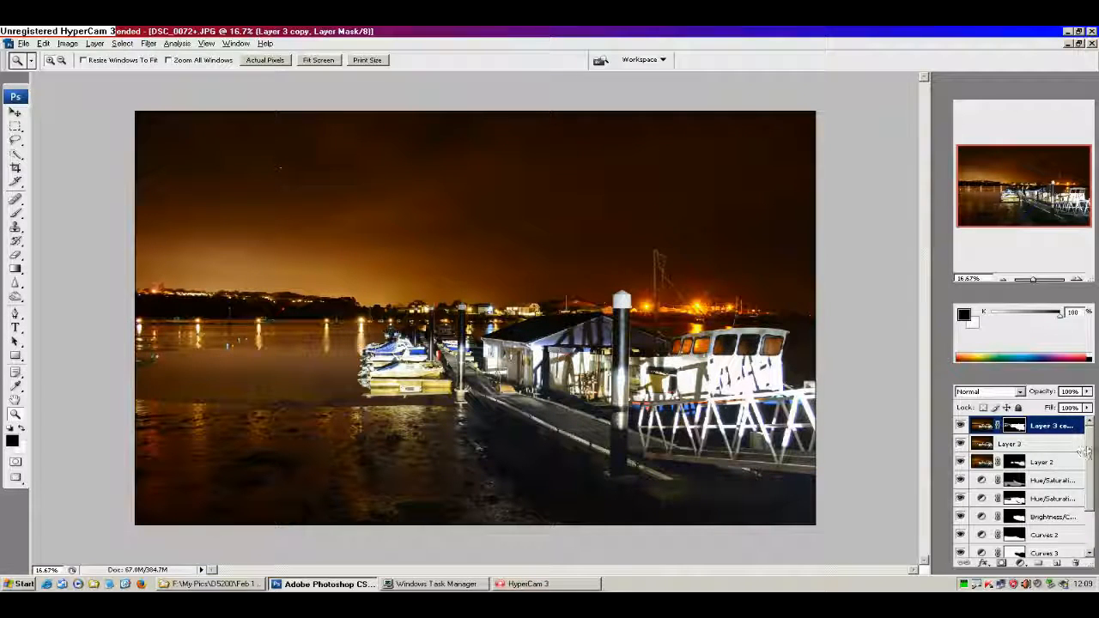
{"action": "scroll", "coordinate": [1030, 498], "scroll_direction": "down", "scroll_amount": 5}
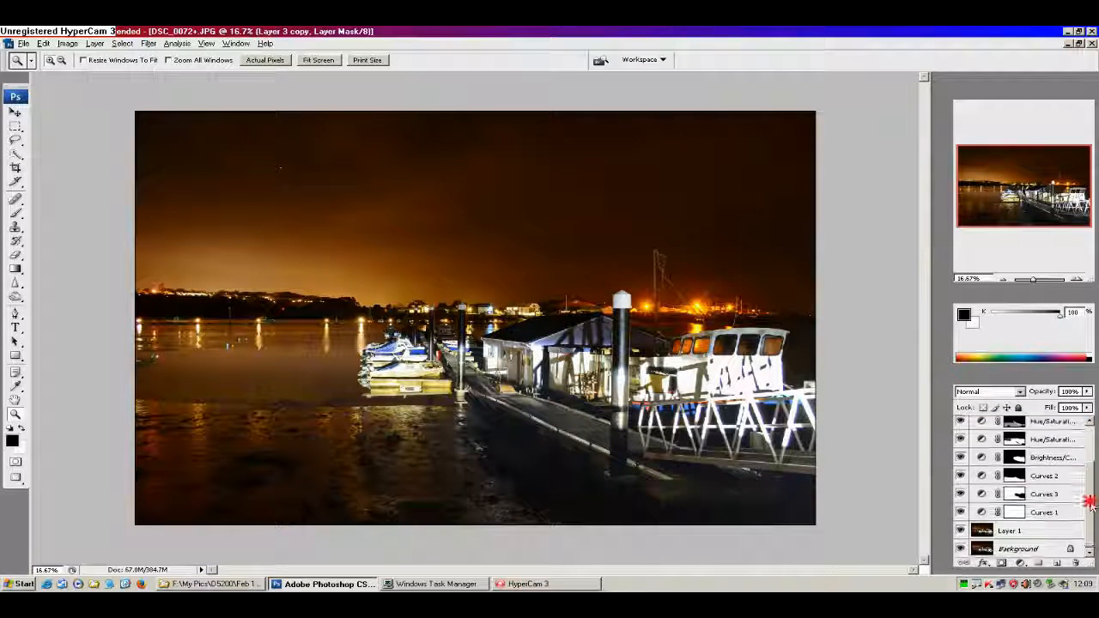
{"action": "left_click", "coordinate": [962, 548]}
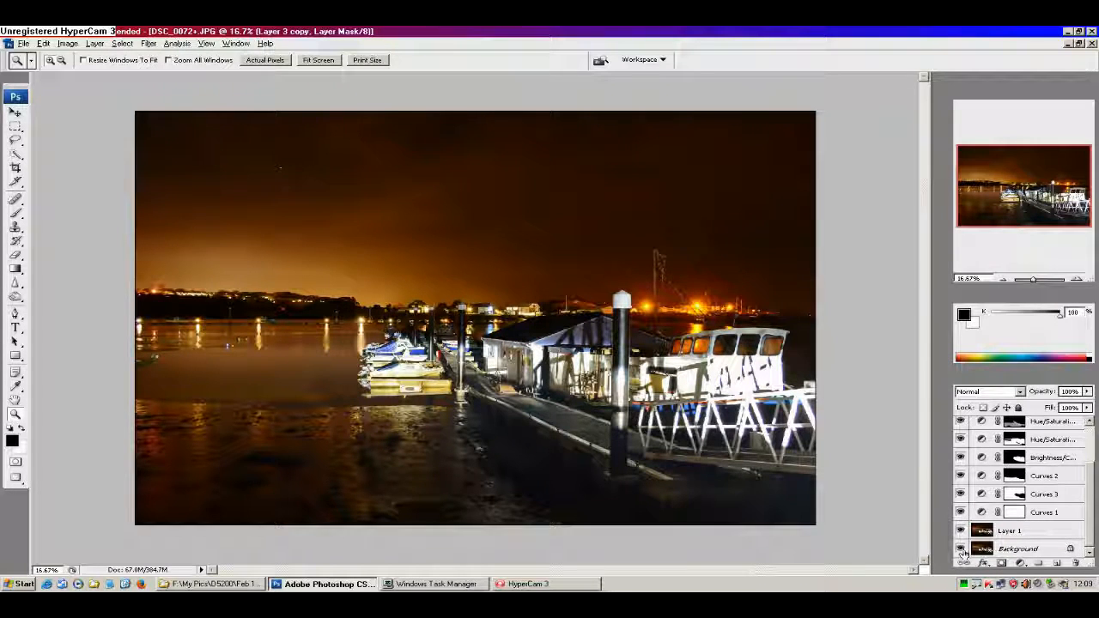
{"action": "left_click", "coordinate": [962, 549], "text": "alt"}
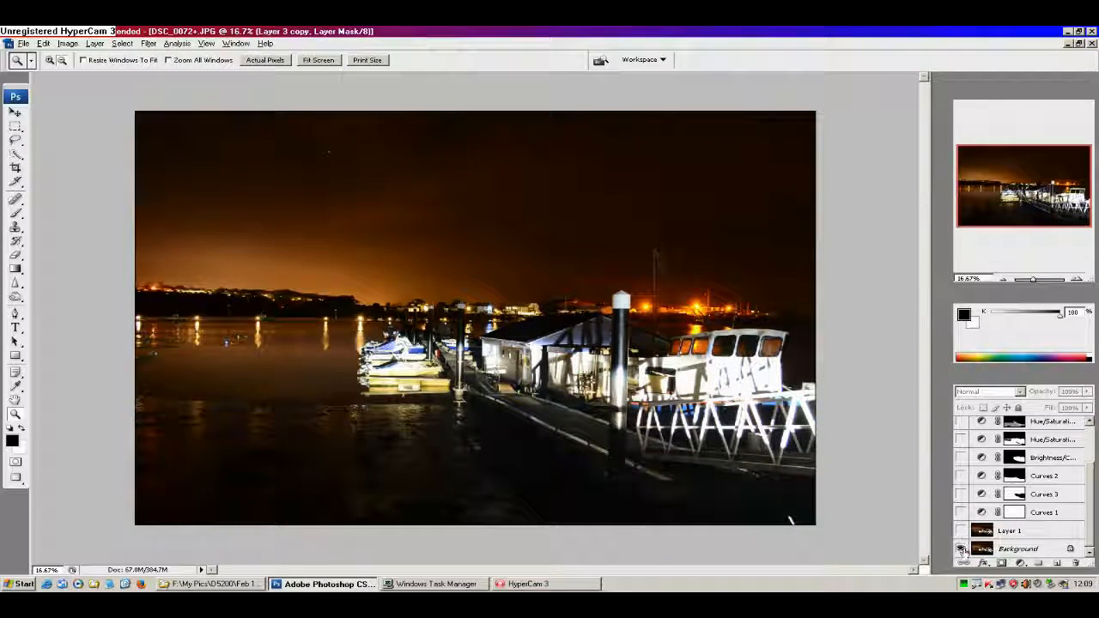
{"action": "left_click", "coordinate": [962, 549], "text": "alt"}
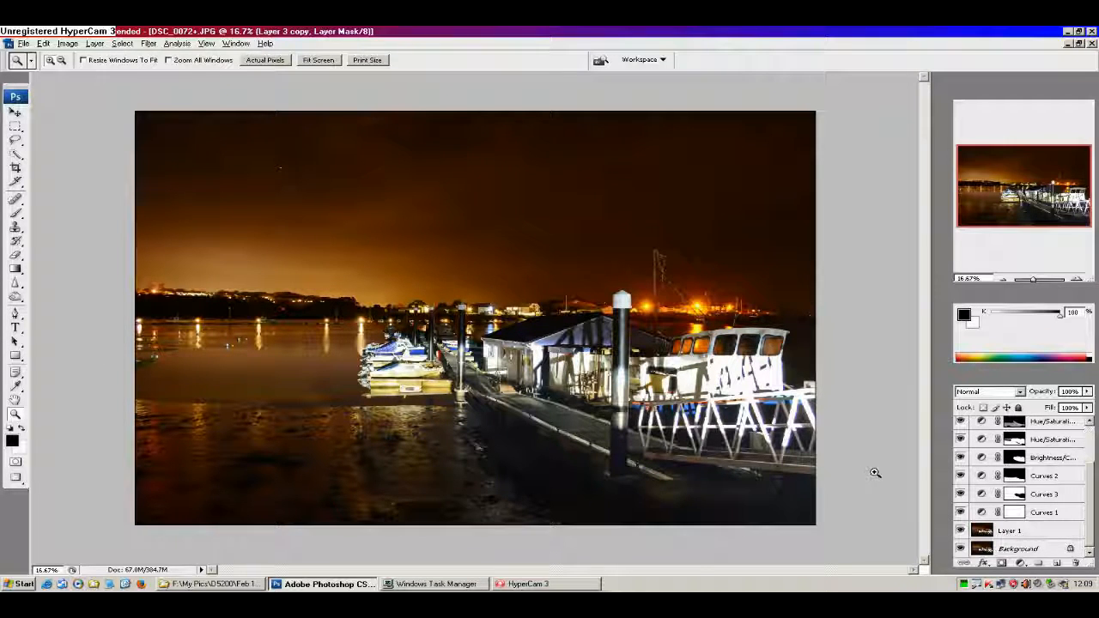
{"action": "left_click", "coordinate": [961, 550]}
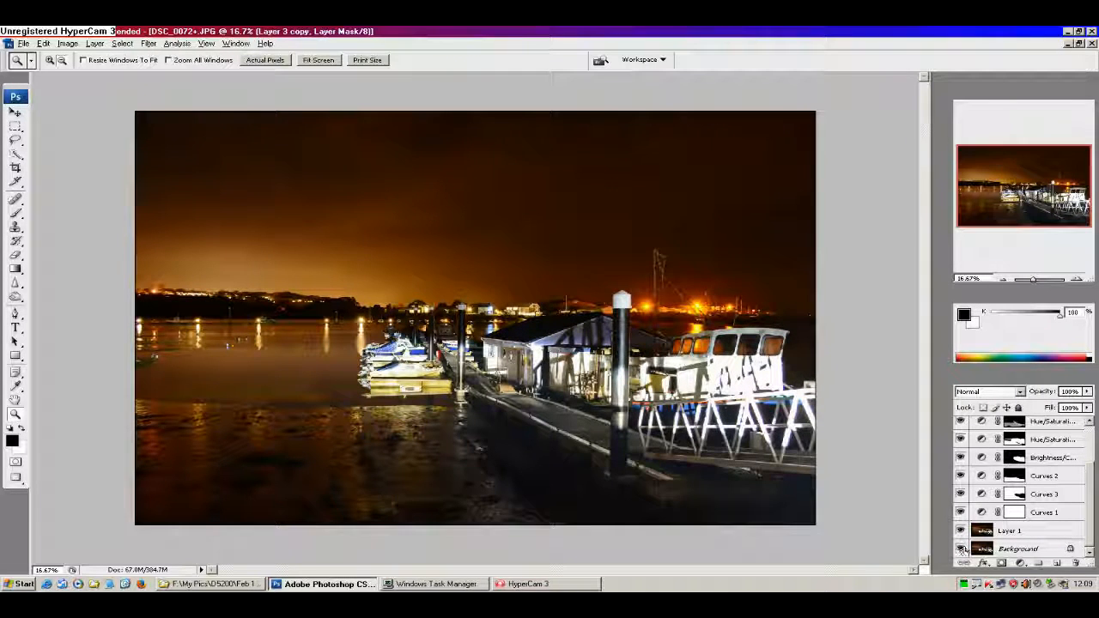
{"action": "left_click", "coordinate": [961, 549]}
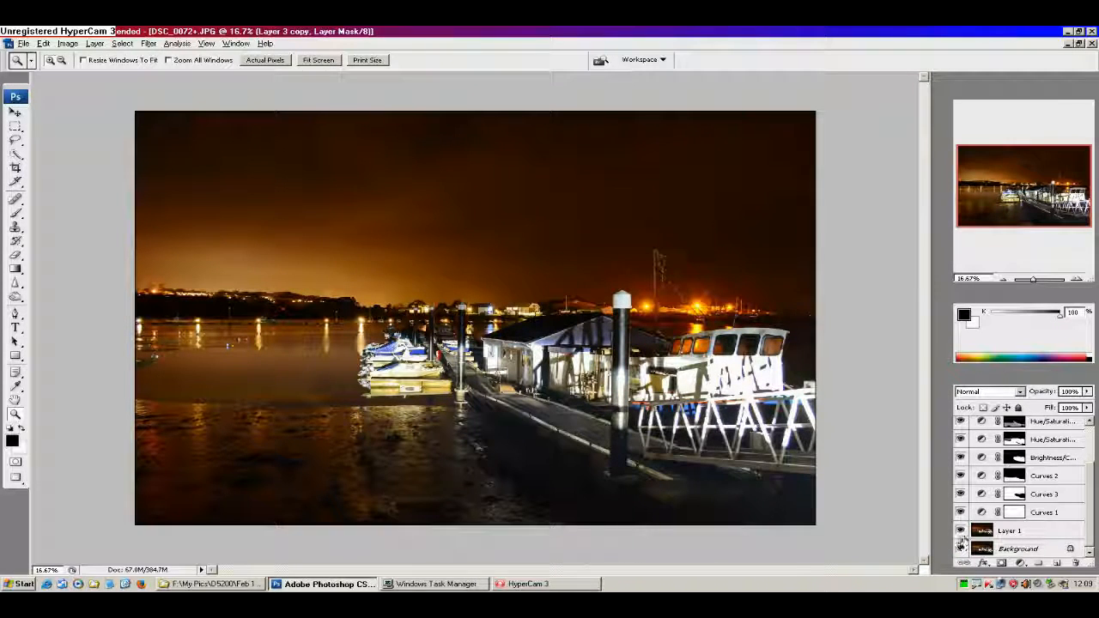
{"action": "key", "text": "ctrl+2"}
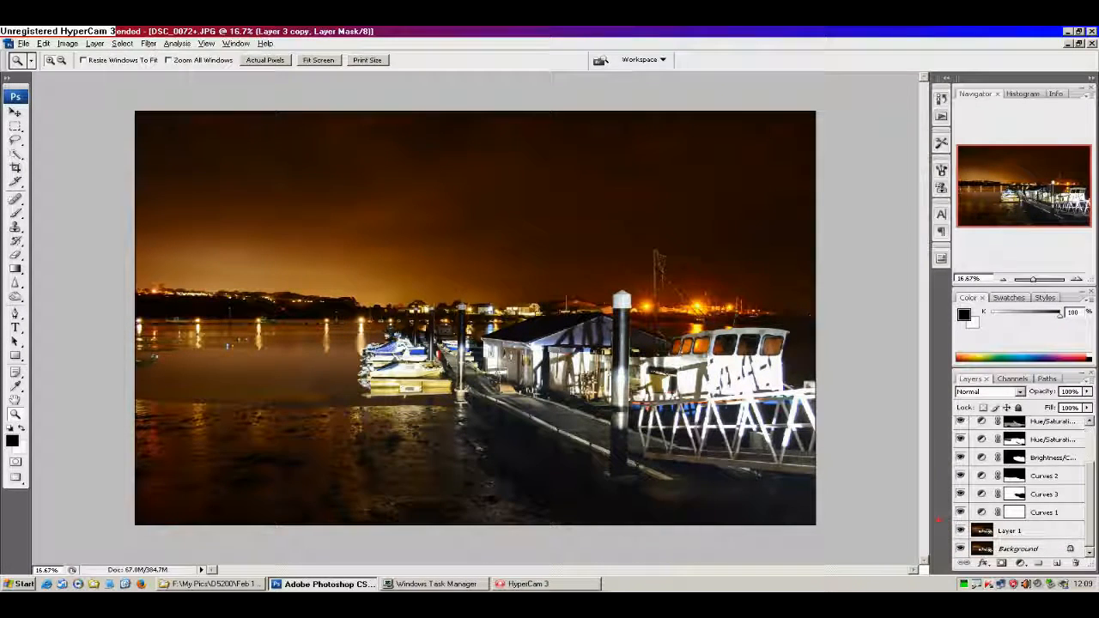
{"action": "key", "text": "t"}
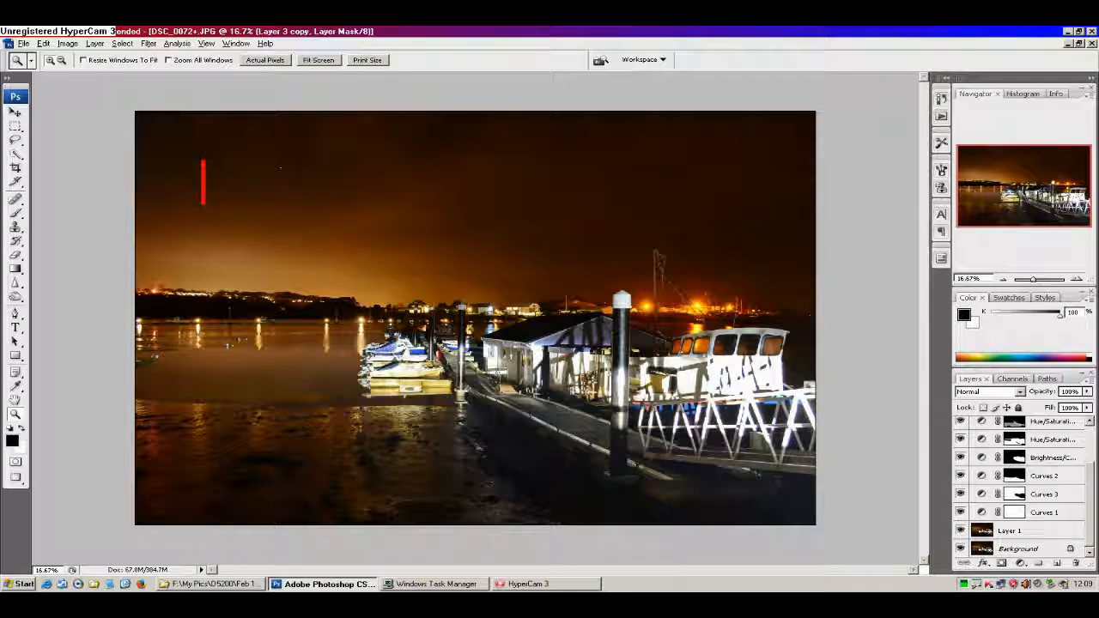
{"action": "type", "text": "Thanks for Waytching"}
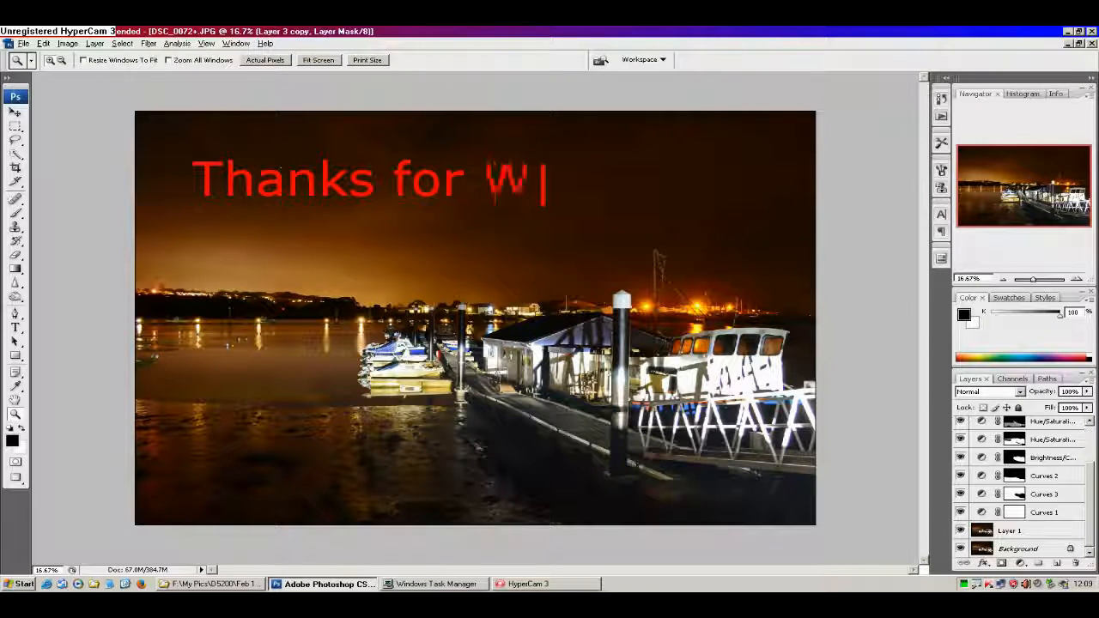
{"action": "key", "text": "BackSpace"}
{"action": "key", "text": "BackSpace"}
{"action": "key", "text": "BackSpace"}
{"action": "key", "text": "BackSpace"}
{"action": "key", "text": "BackSpace"}
{"action": "key", "text": "BackSpace"}
{"action": "key", "text": "BackSpace"}
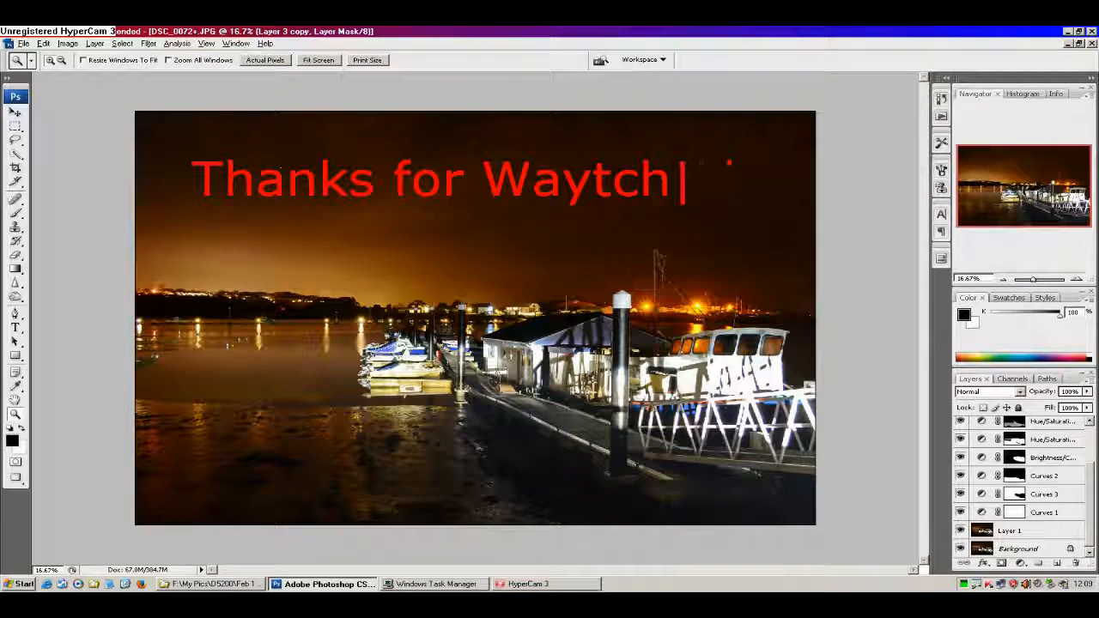
{"action": "type", "text": "tching!"}
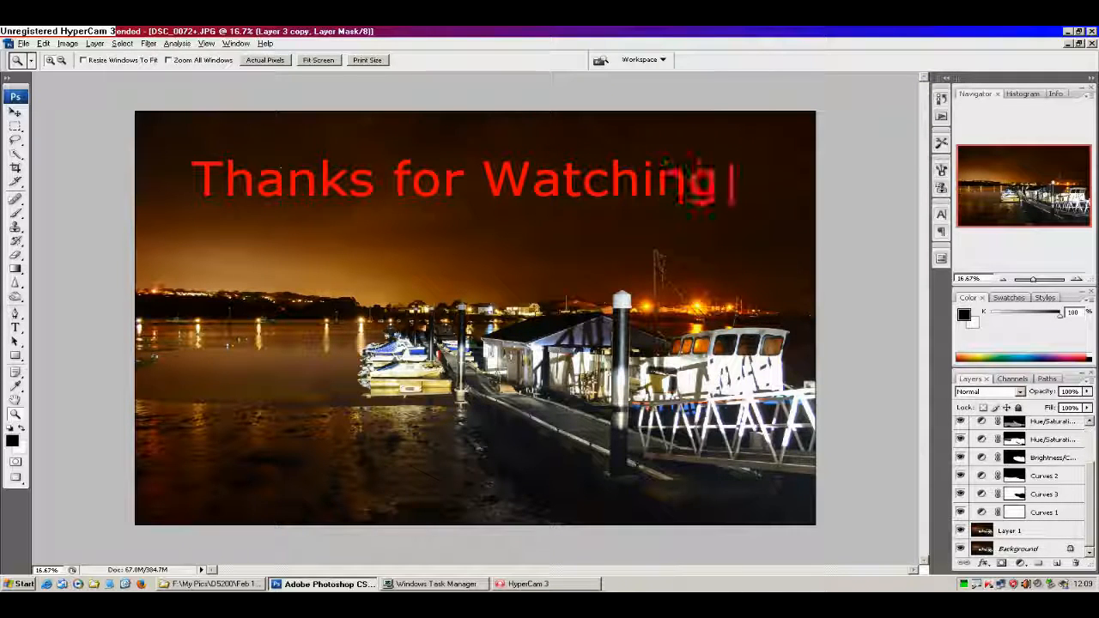